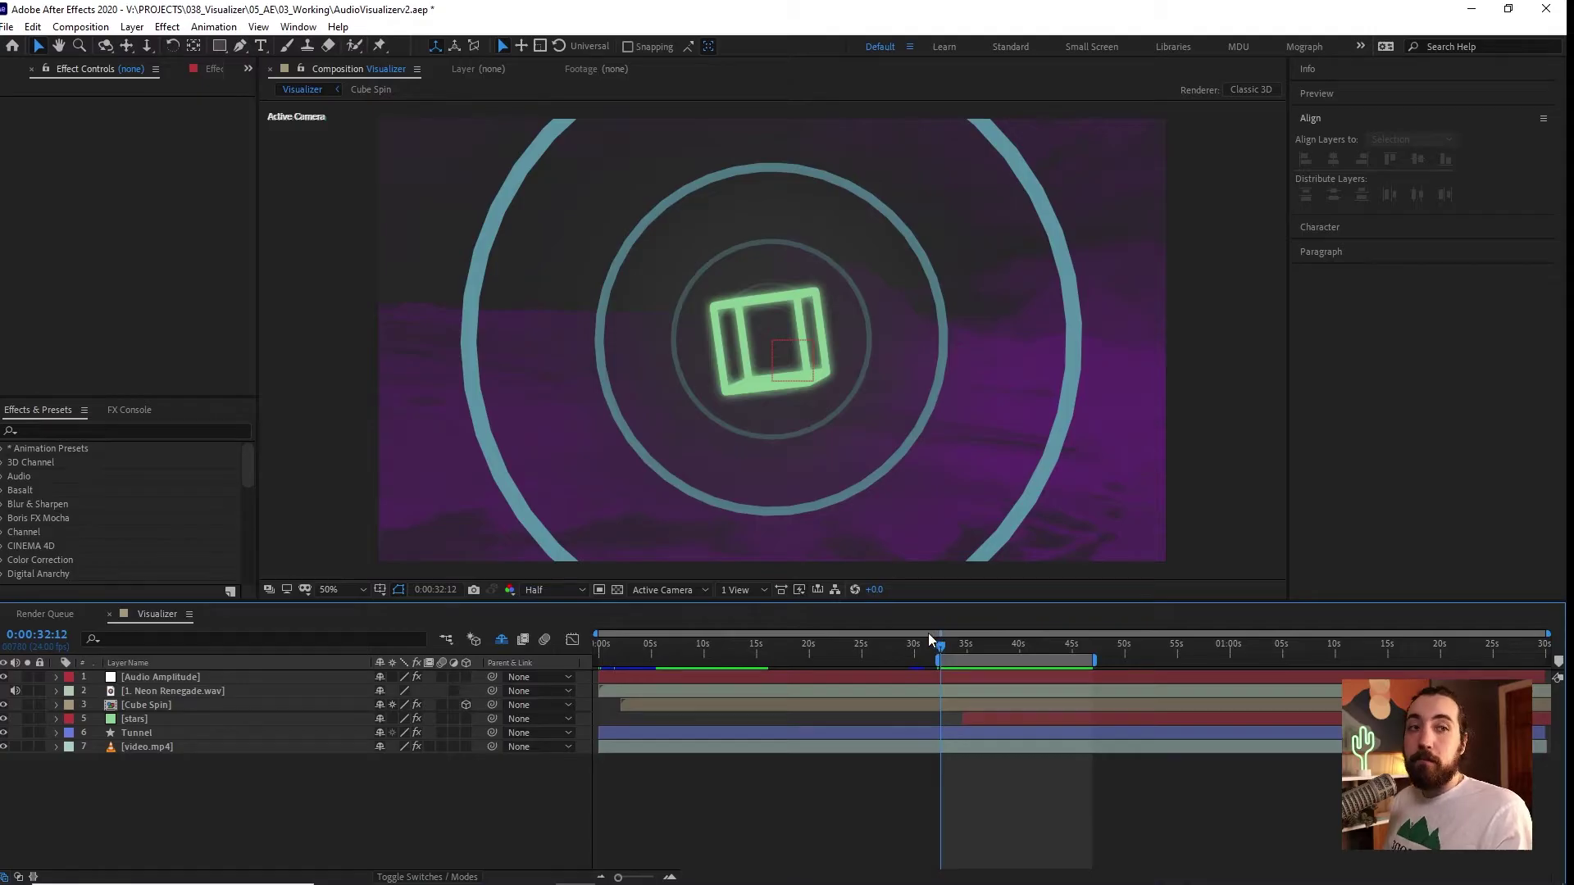
Solo and preview the video.mp4 layer, then the Tunnel layer, each on its own.
left_click(136, 733)
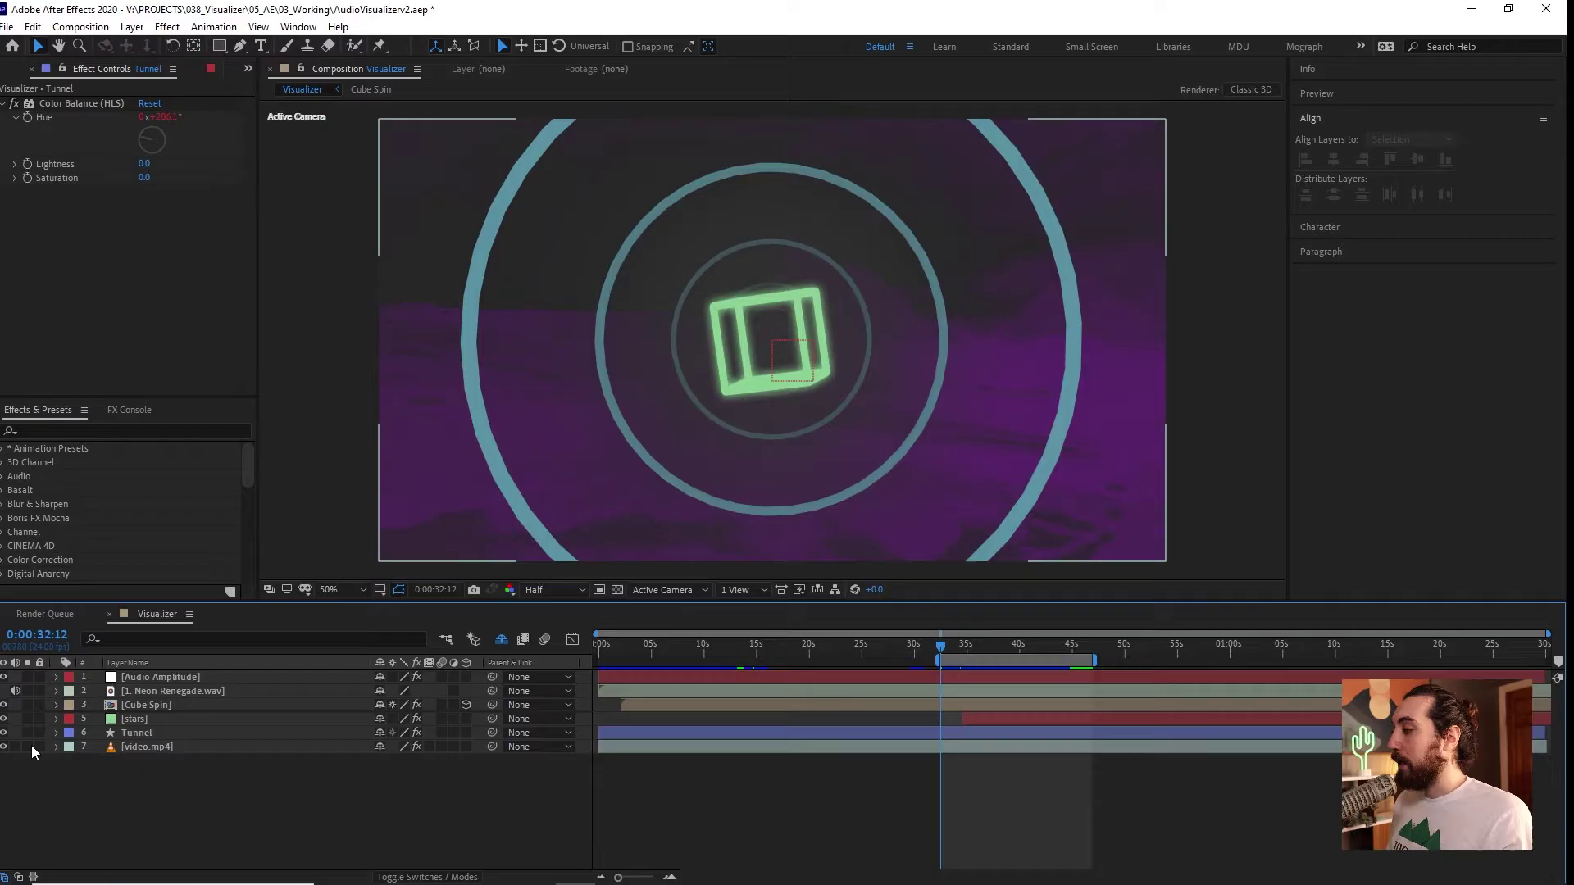
left_click(30, 747)
key("space")
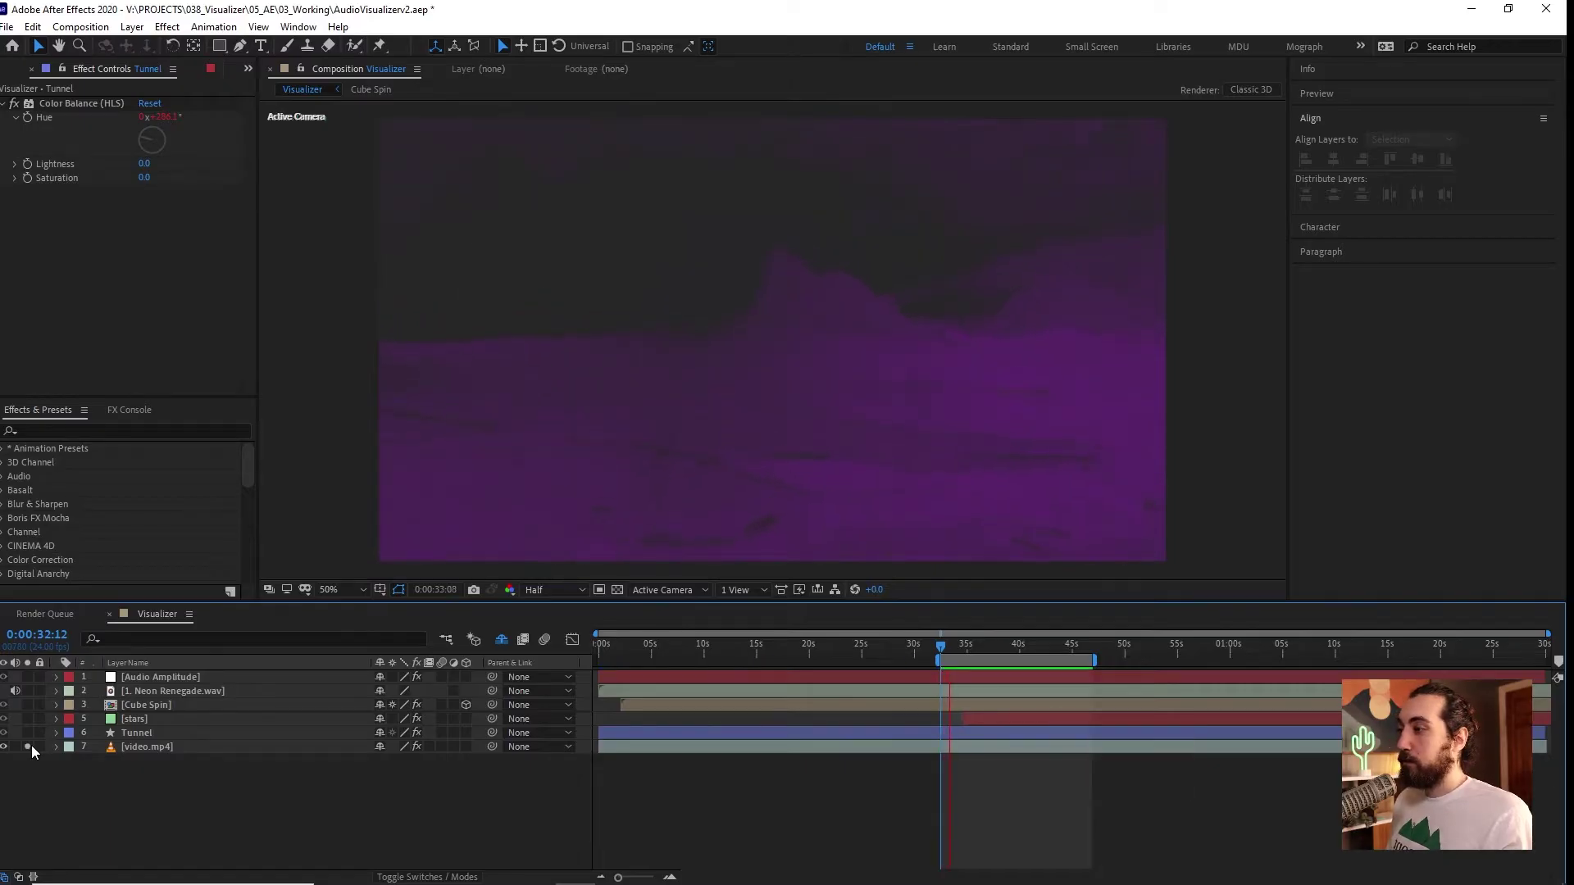
key("space")
left_click(27, 747)
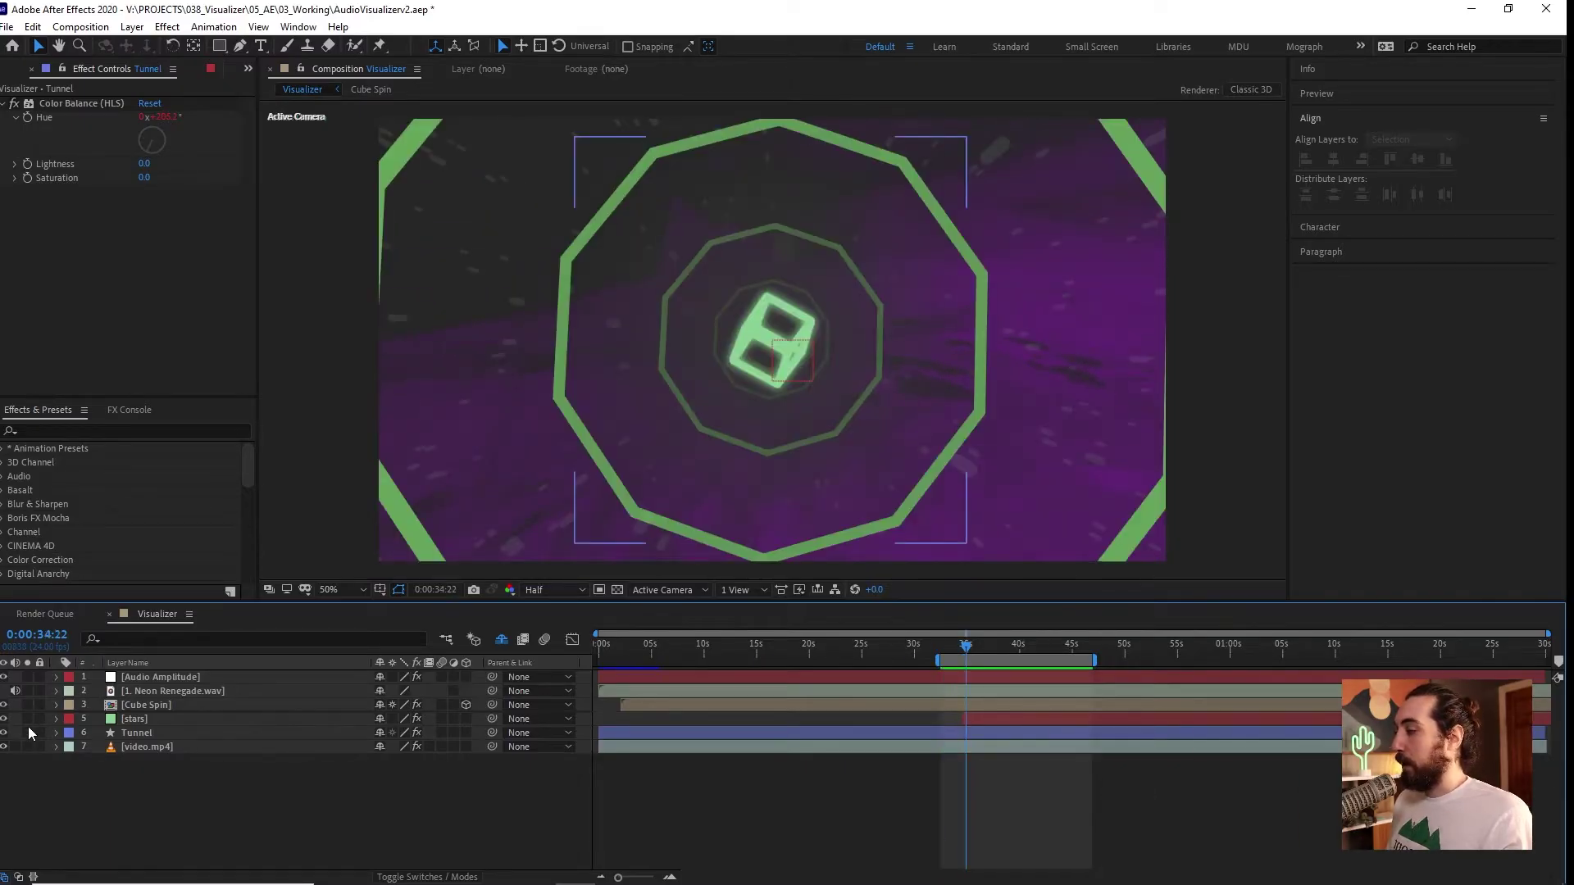
left_click(28, 733)
key("space")
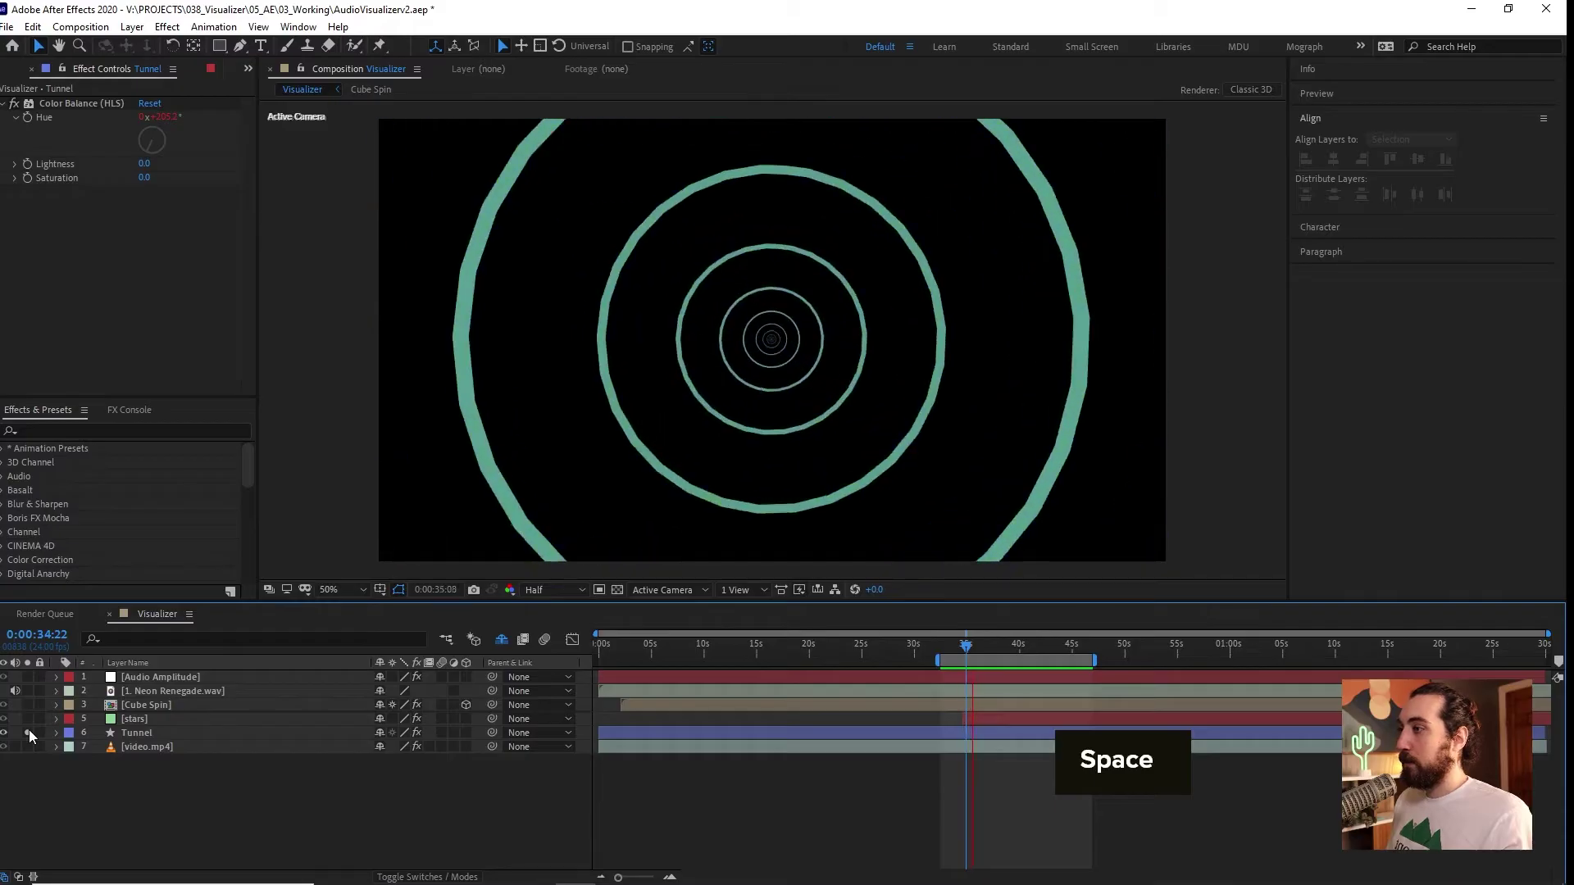
Solo and preview the stars layer, then the Cube Spin layer, in isolation.
left_click_drag(28, 733, 28, 720)
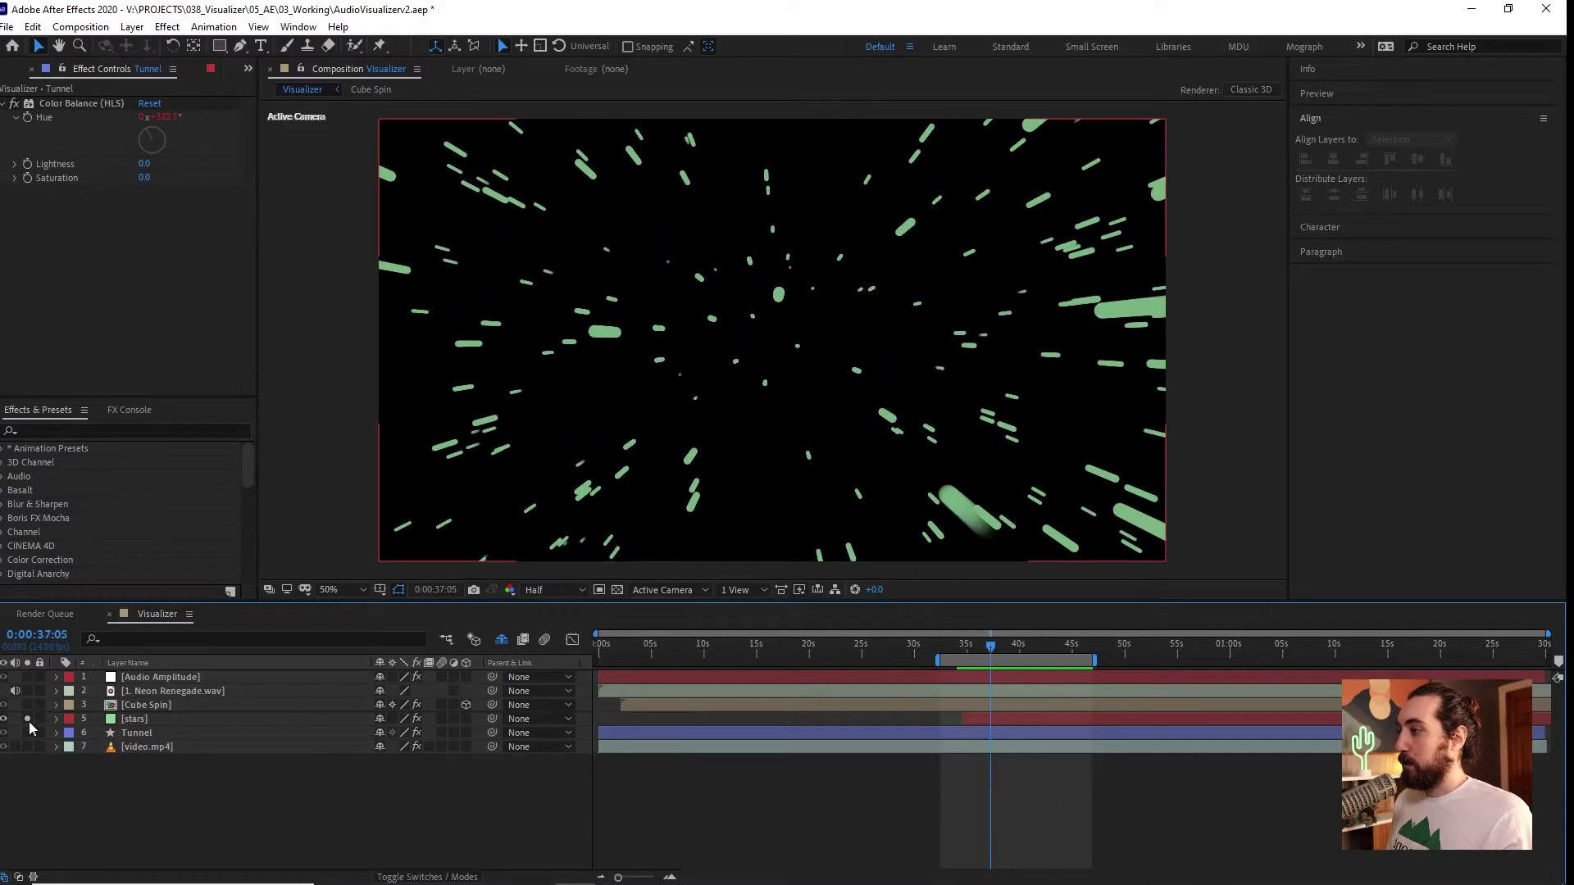
key("space")
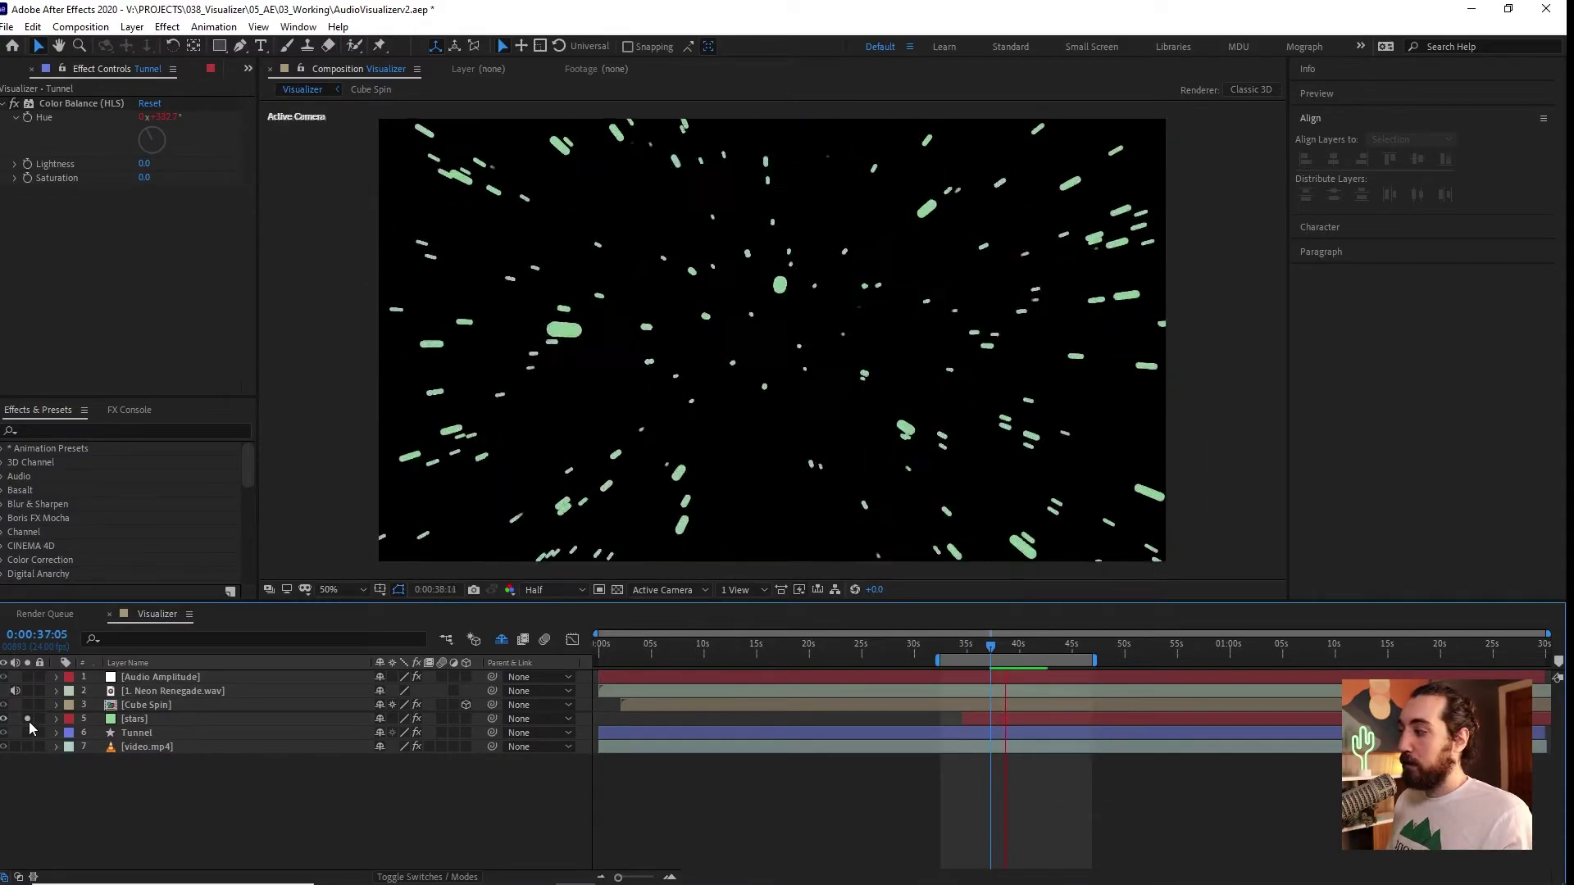
key("space")
left_click(28, 719)
left_click(27, 705)
key("space")
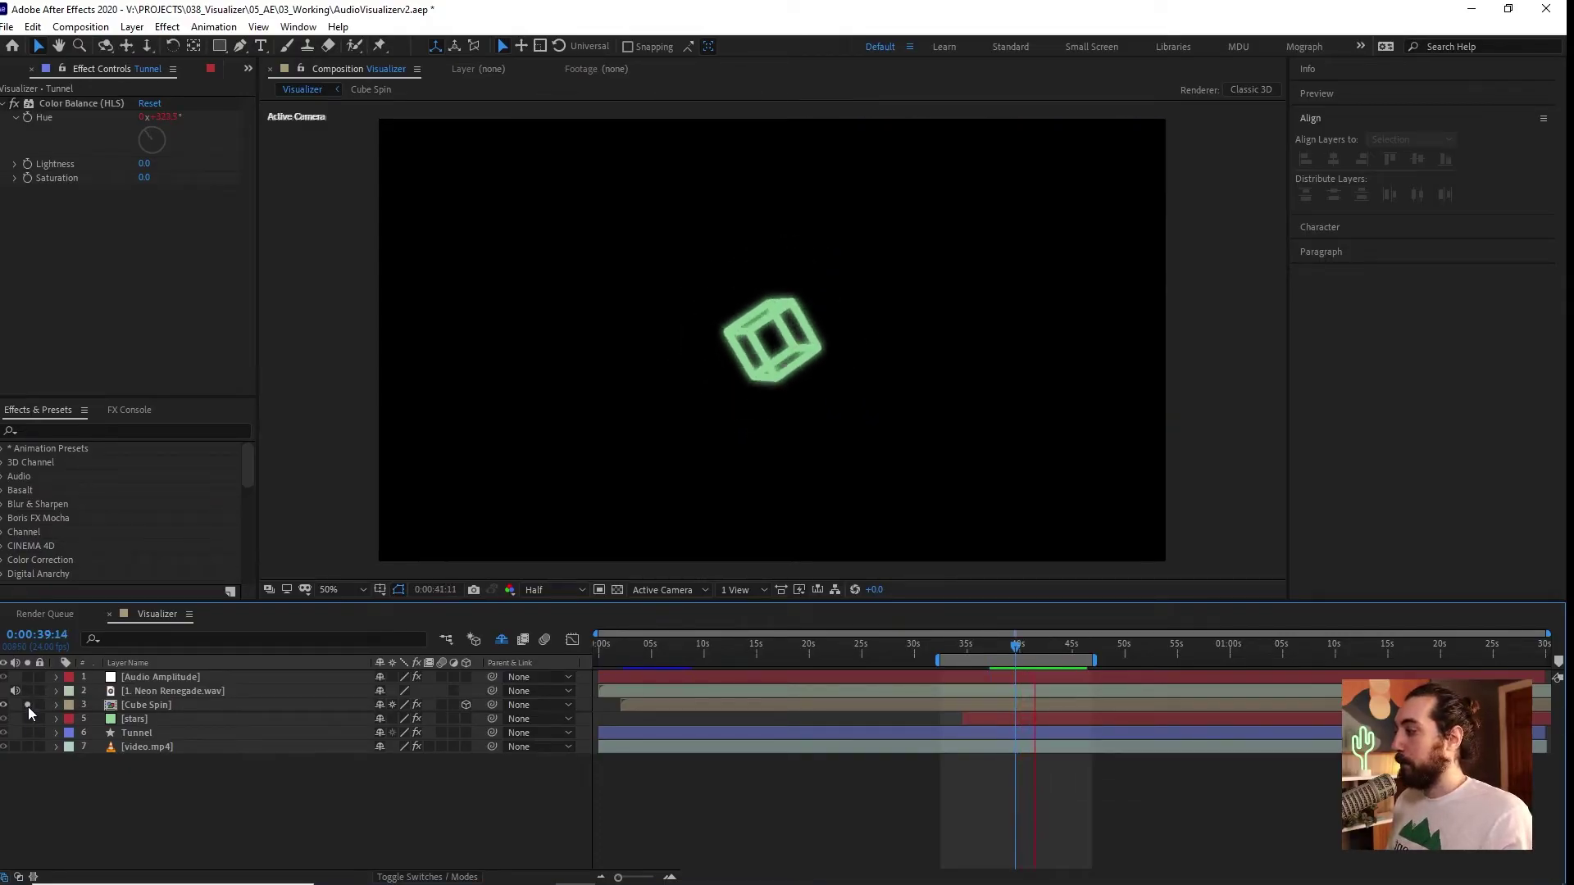
key("space")
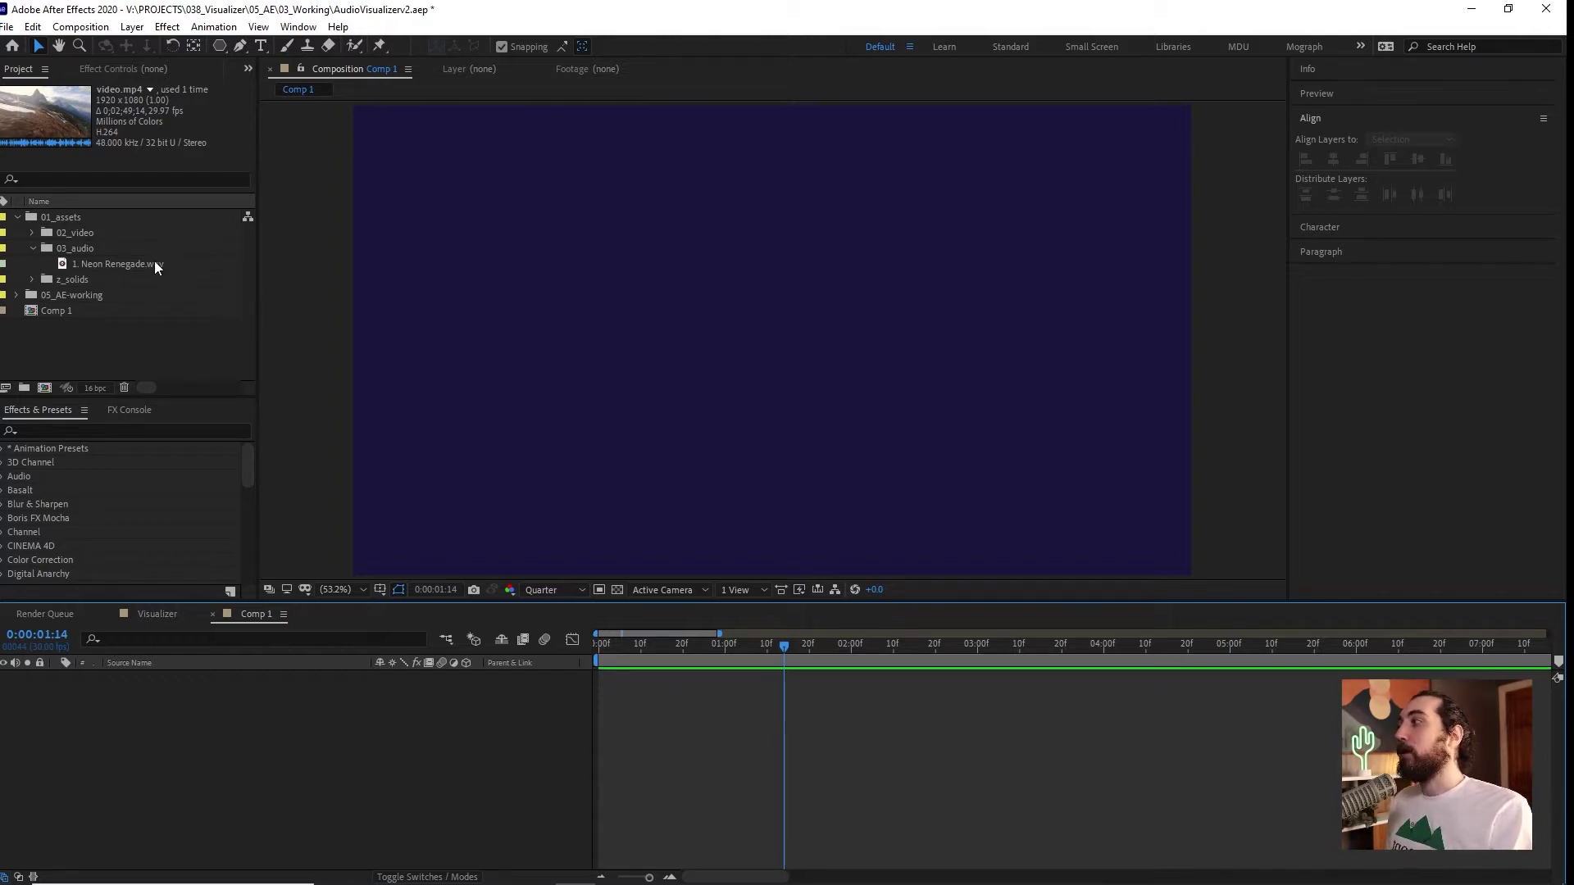
Place 1. Neon Renegade.wav into Comp 1 and set the time to 0:00:00:22.
left_click_drag(141, 263, 386, 737)
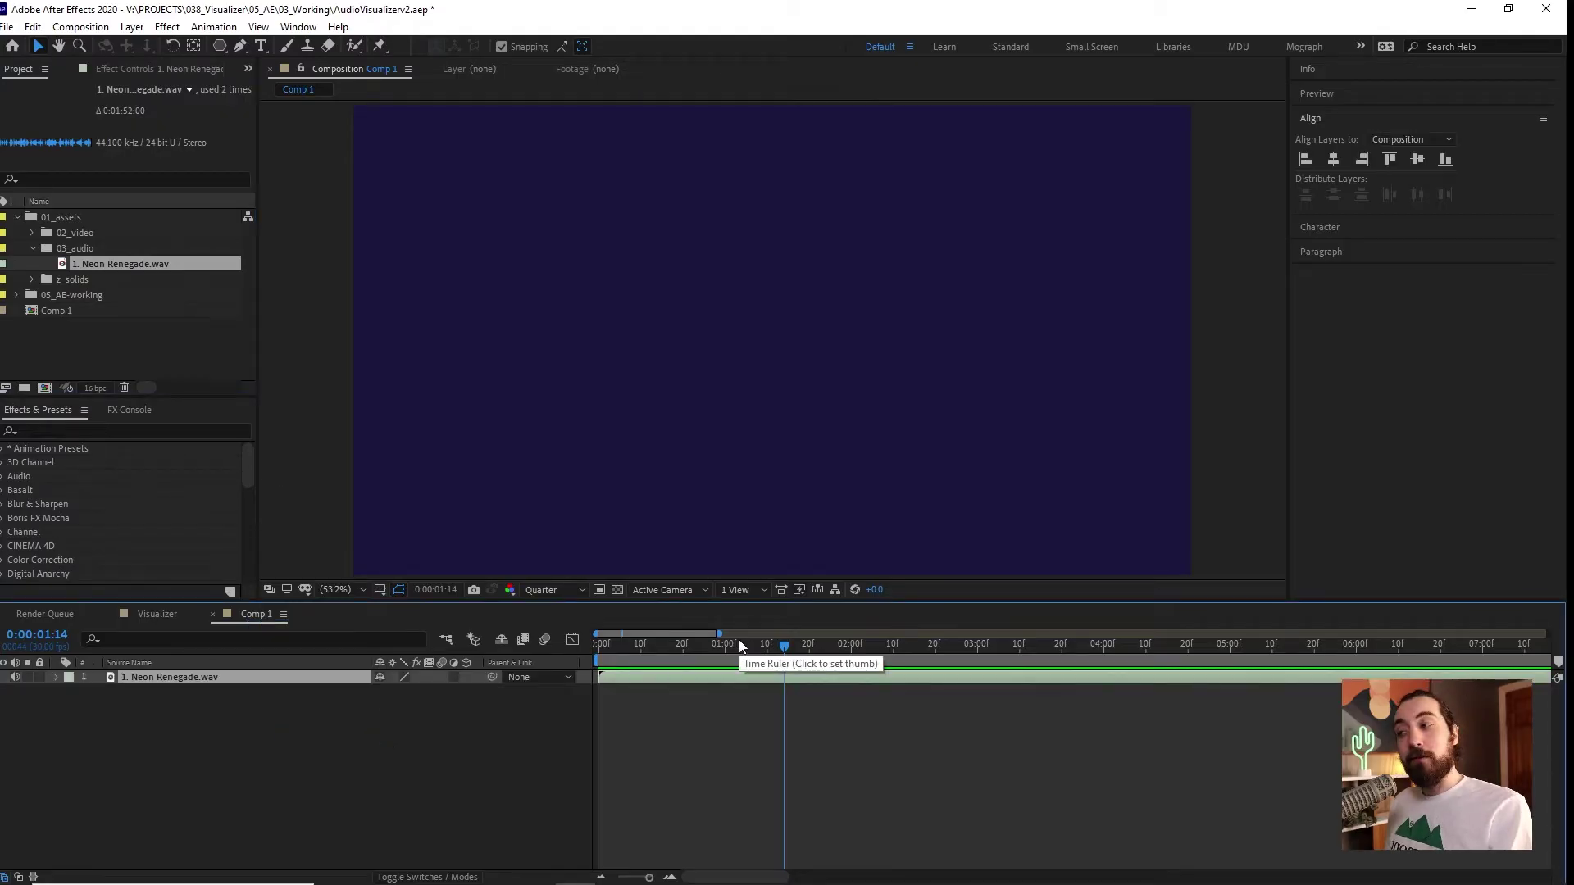
left_click_drag(734, 643, 691, 644)
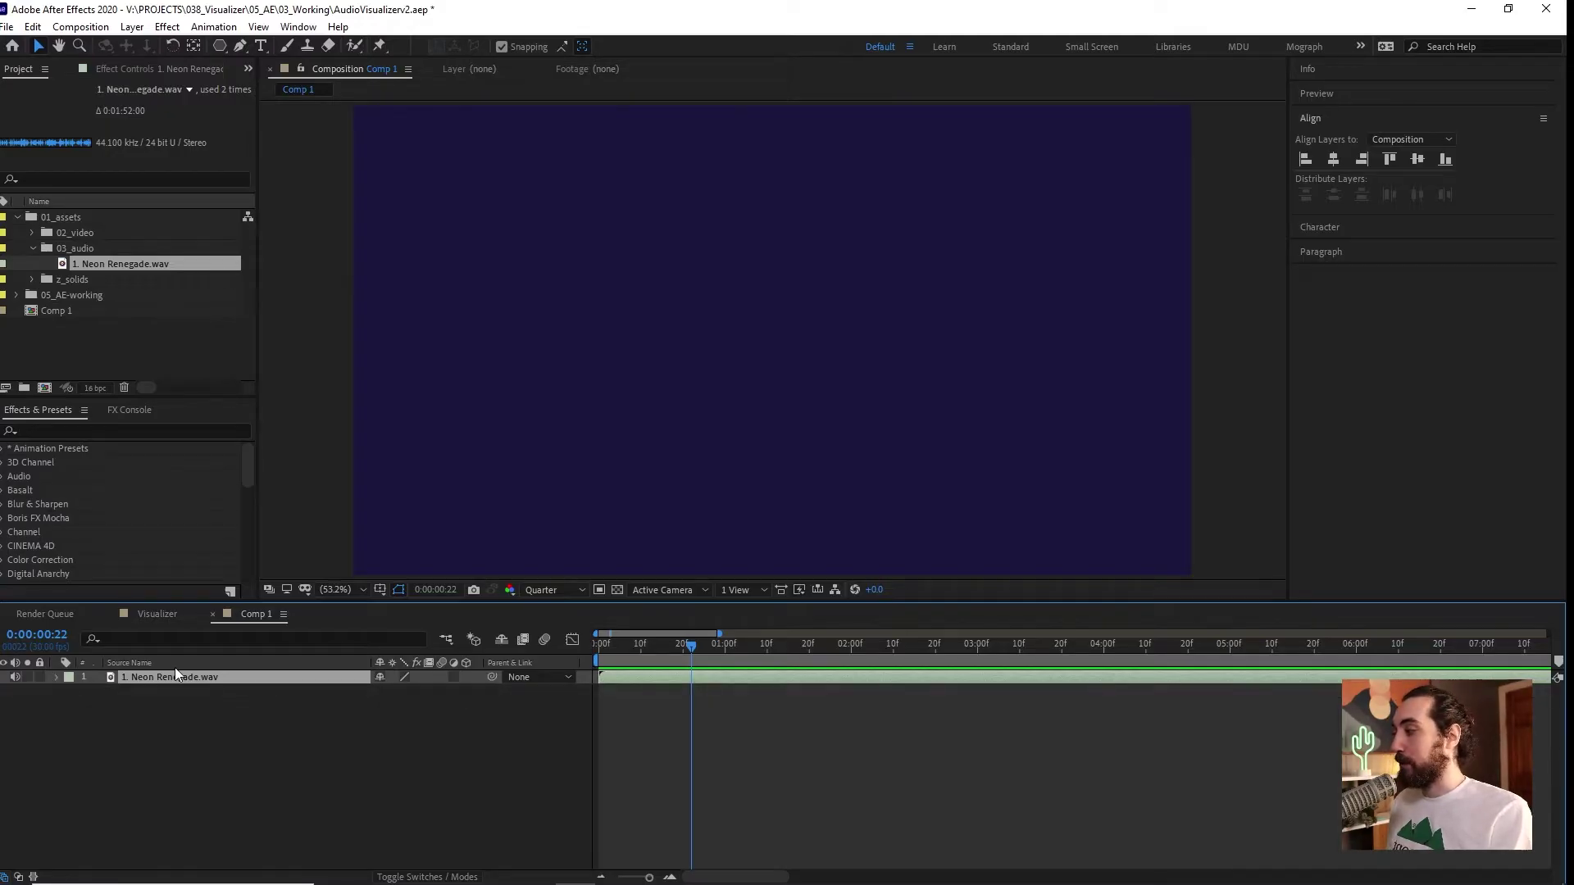
right_click(228, 676)
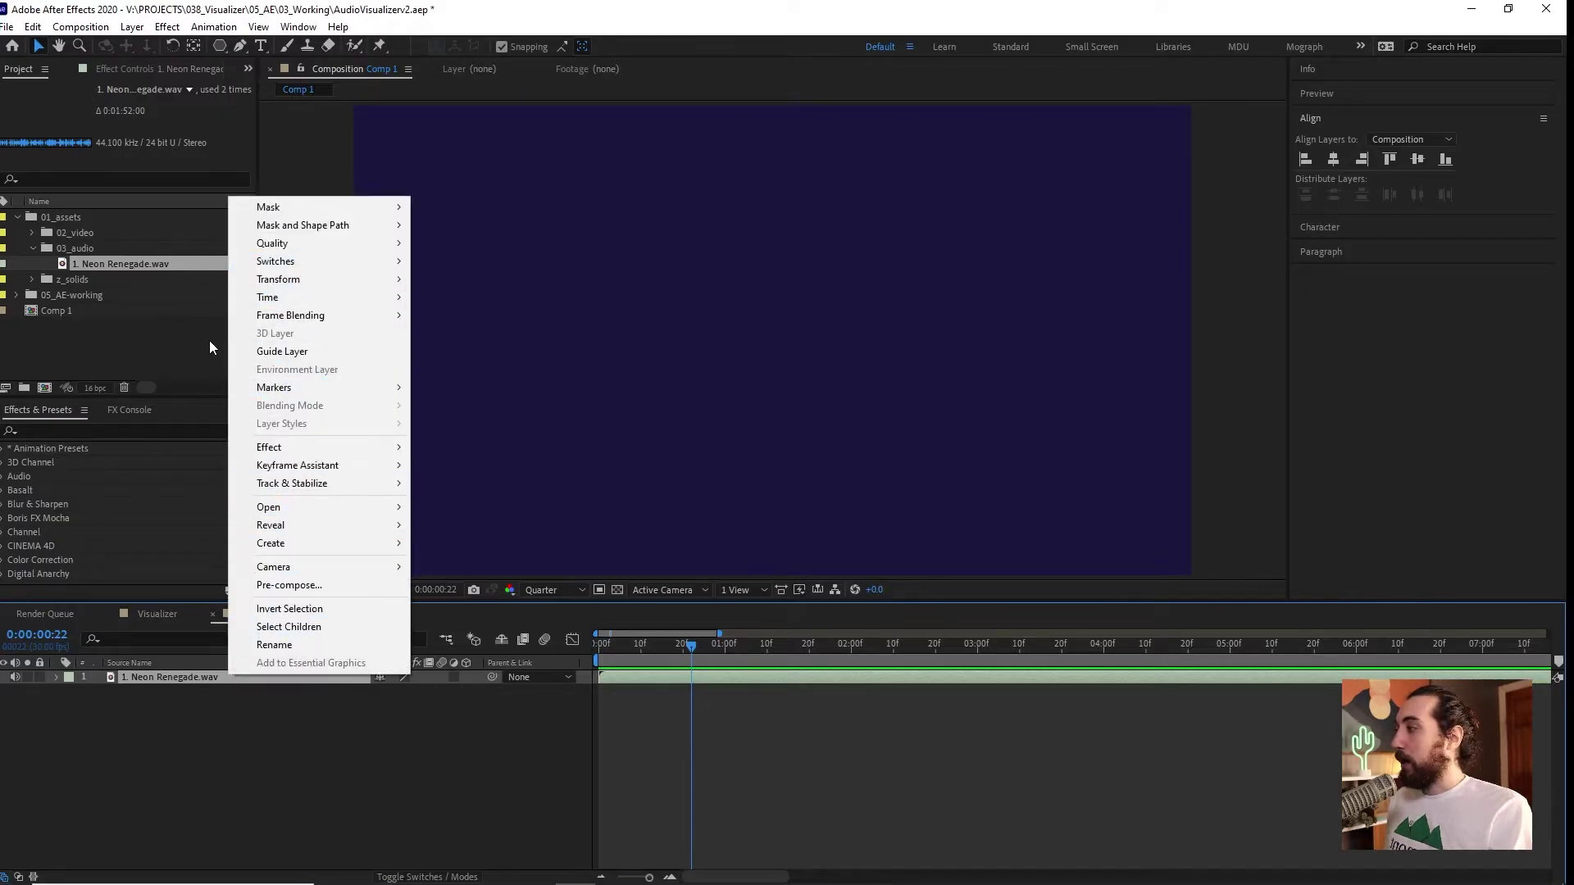
mouse_move(375, 465)
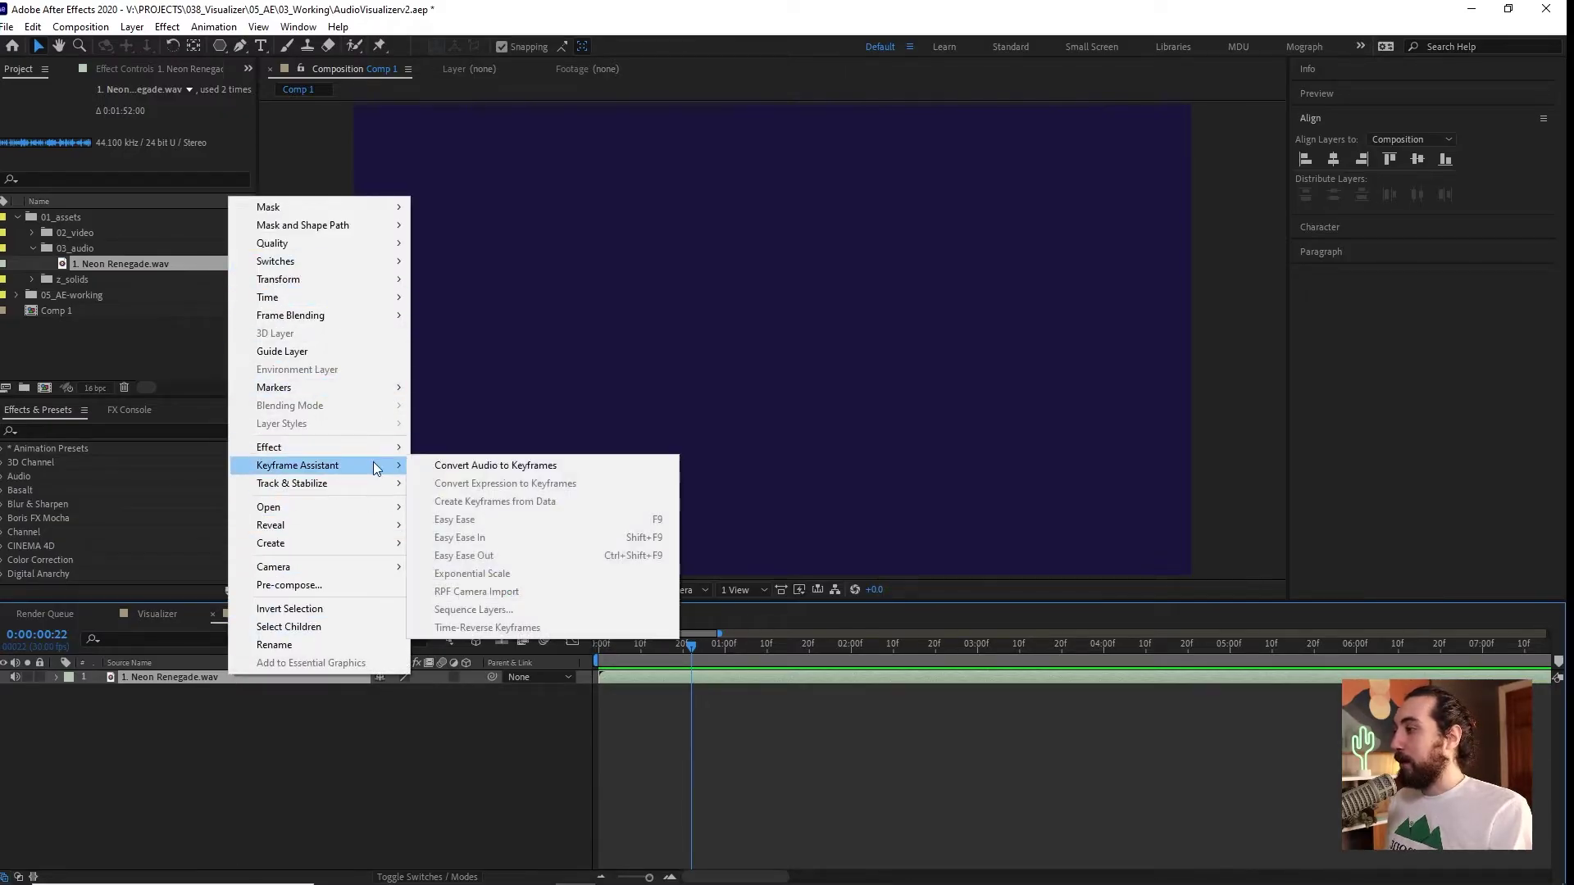
left_click(485, 465)
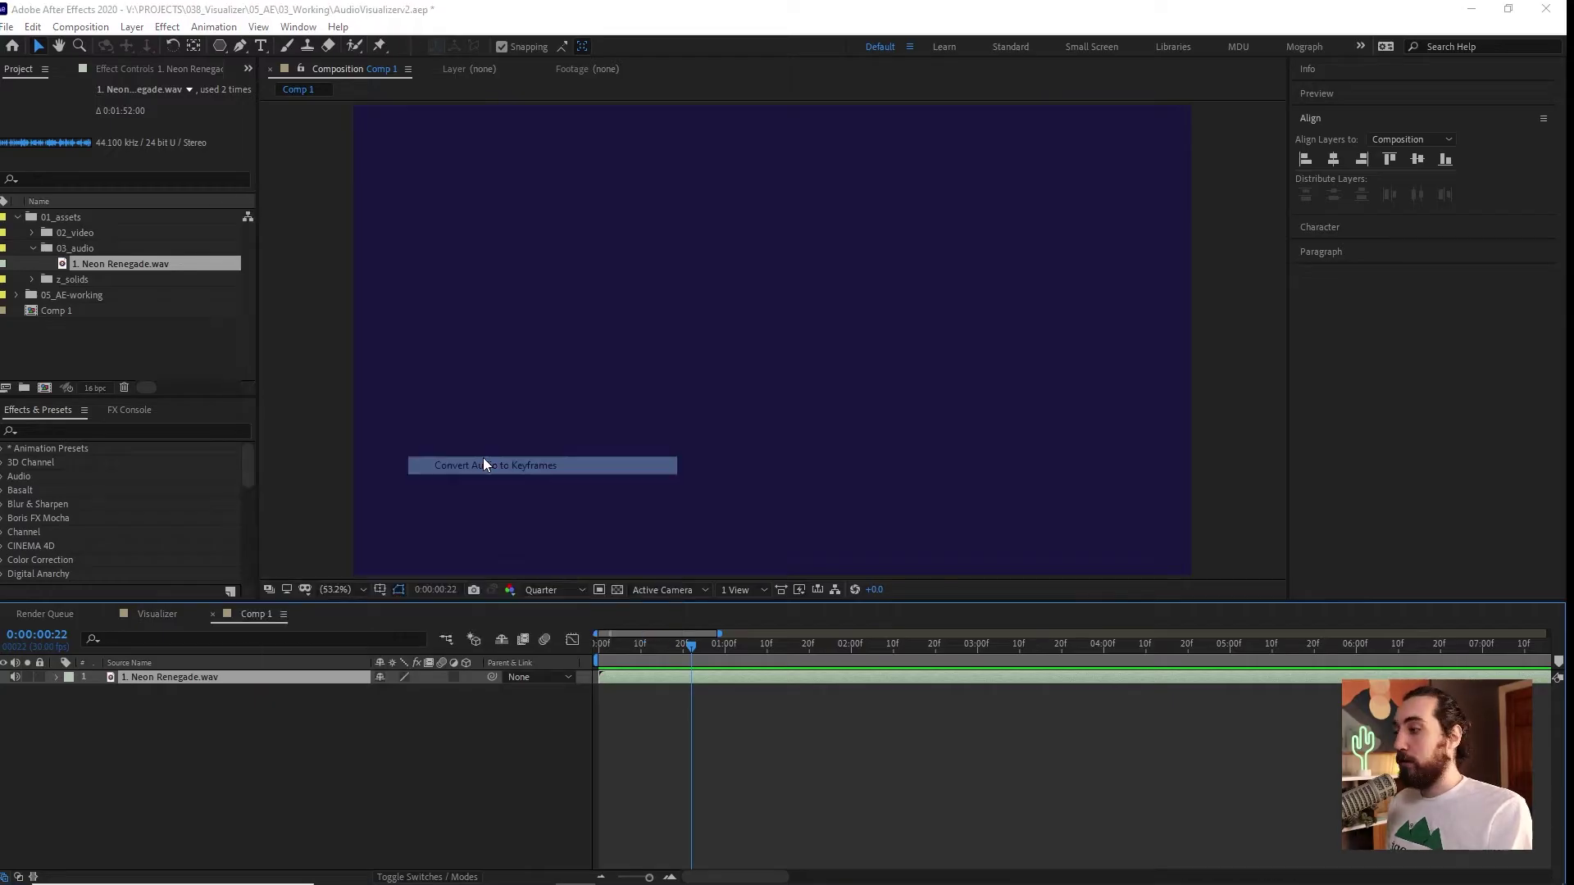
left_click(212, 688)
left_click(245, 677)
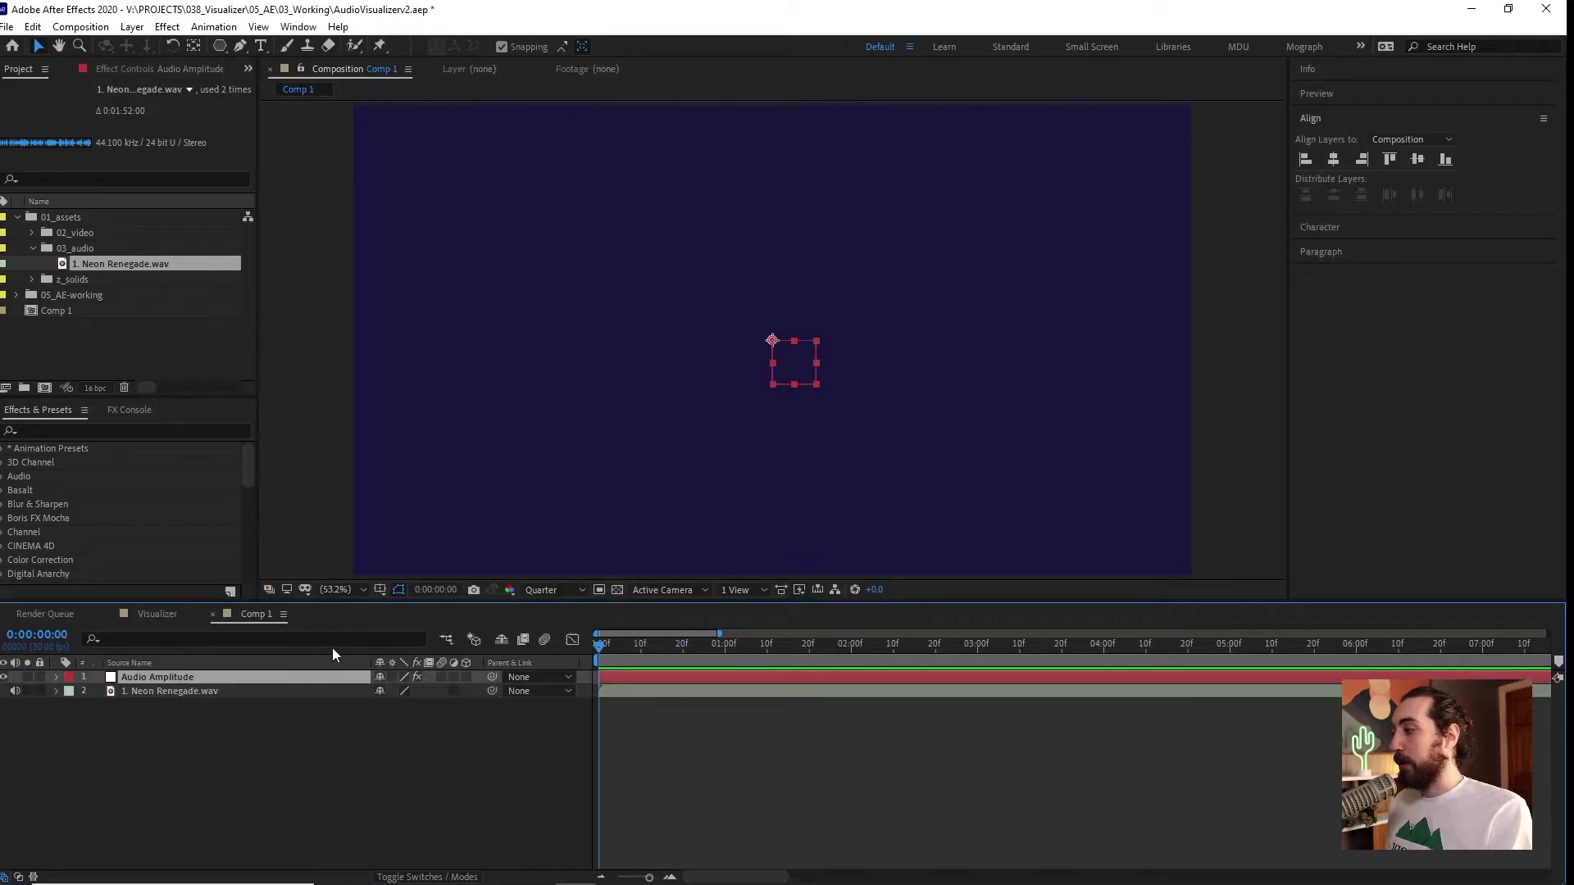
left_click(55, 677)
left_click(71, 692)
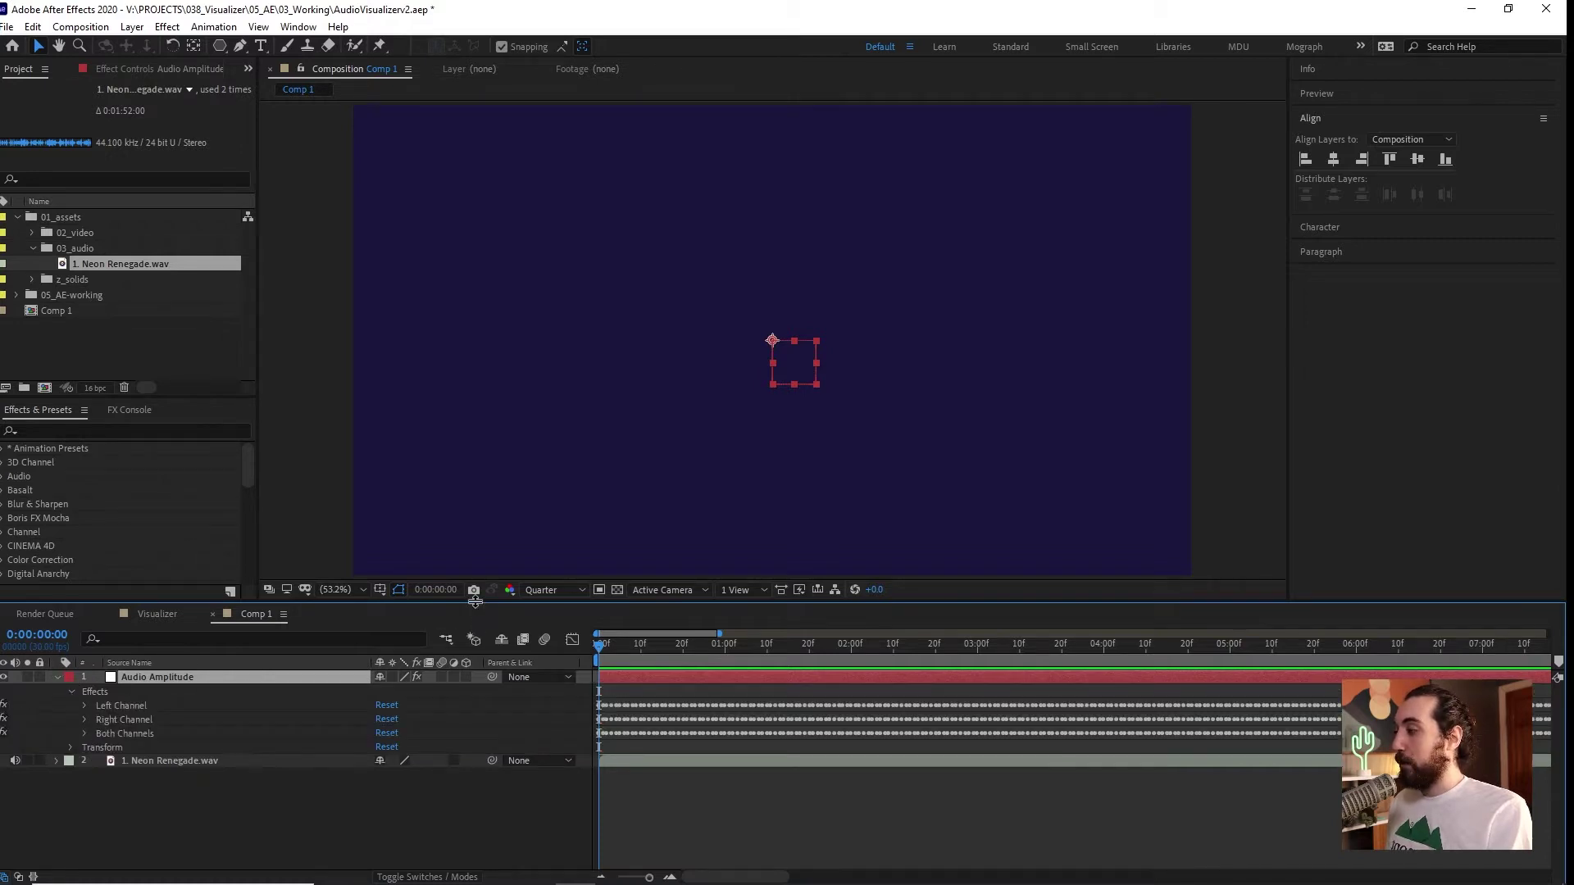
Enlarge the timeline and reveal the Left, Right and Both Channels slider values.
left_click_drag(475, 603, 472, 486)
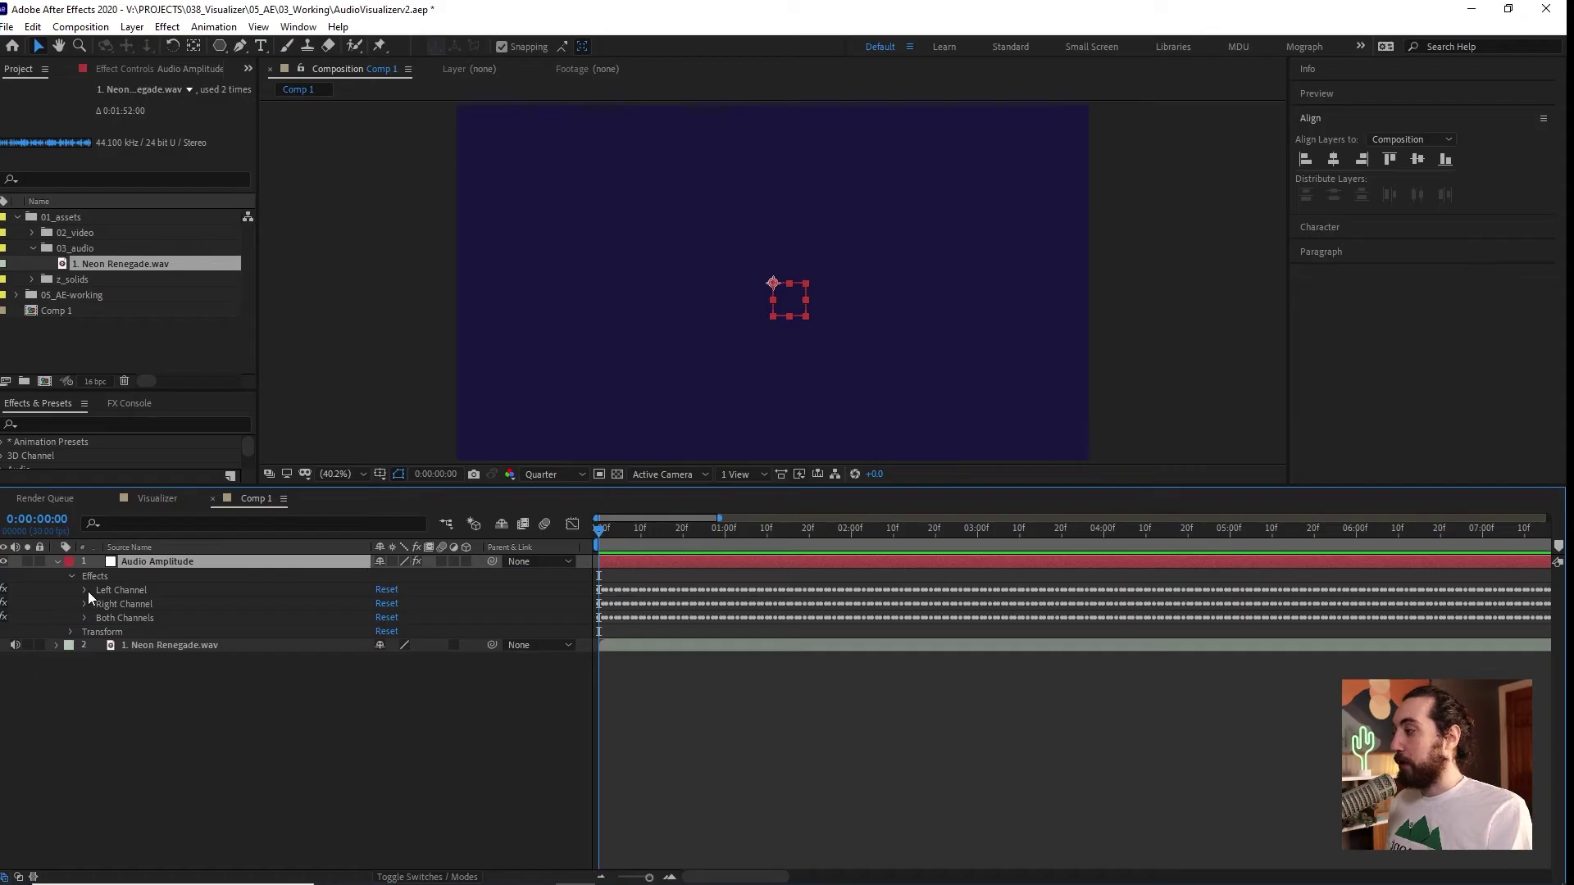
left_click(85, 590)
left_click(84, 632)
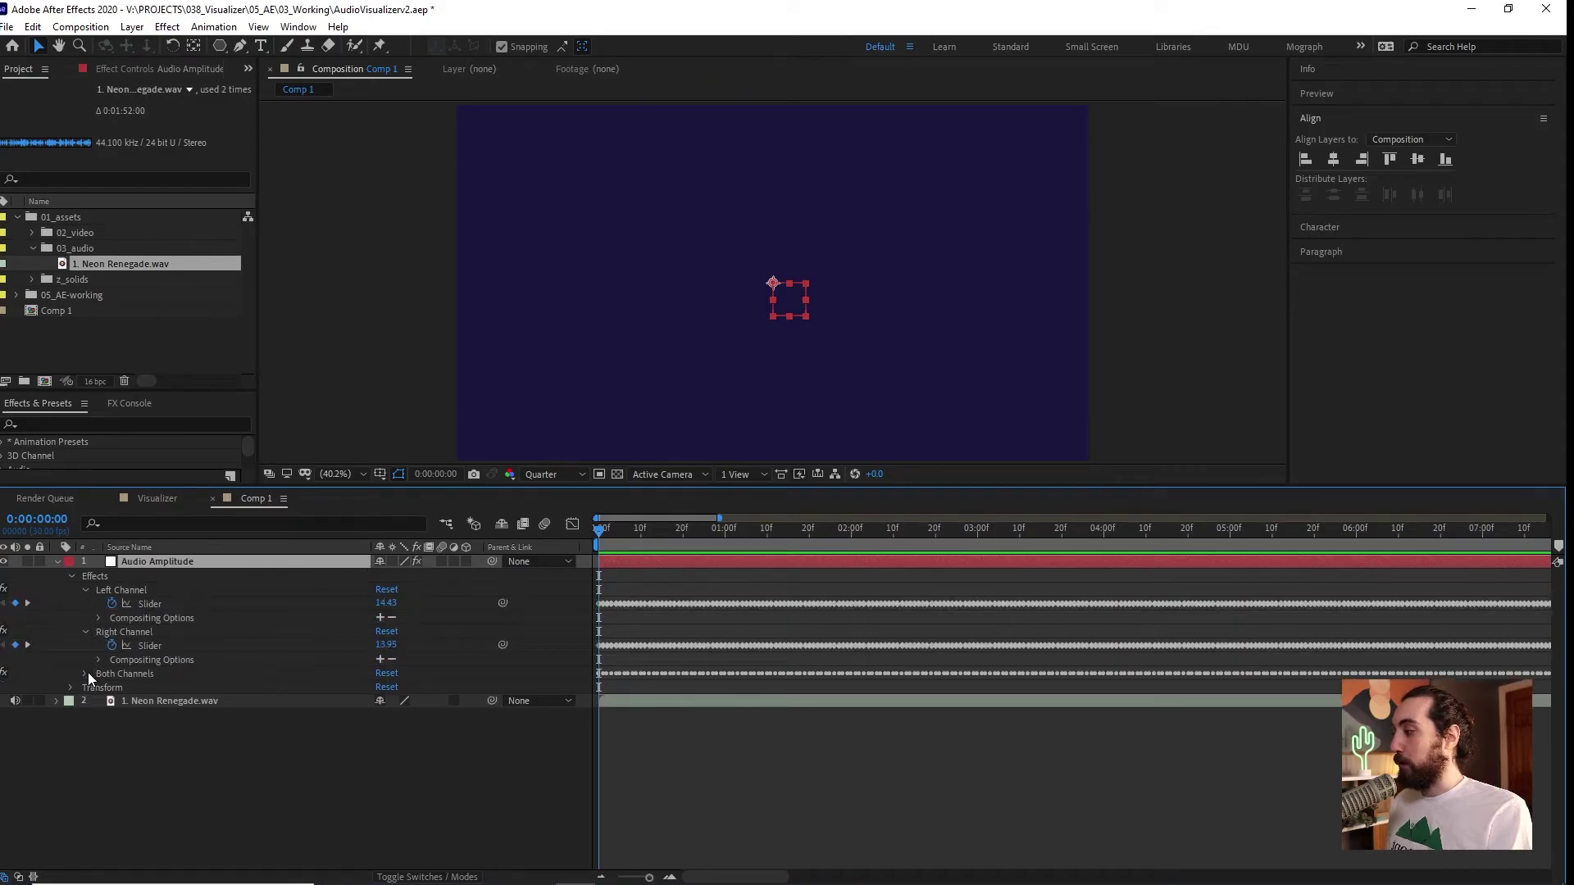
left_click(85, 673)
scroll(134, 696, "up", 5, "alt")
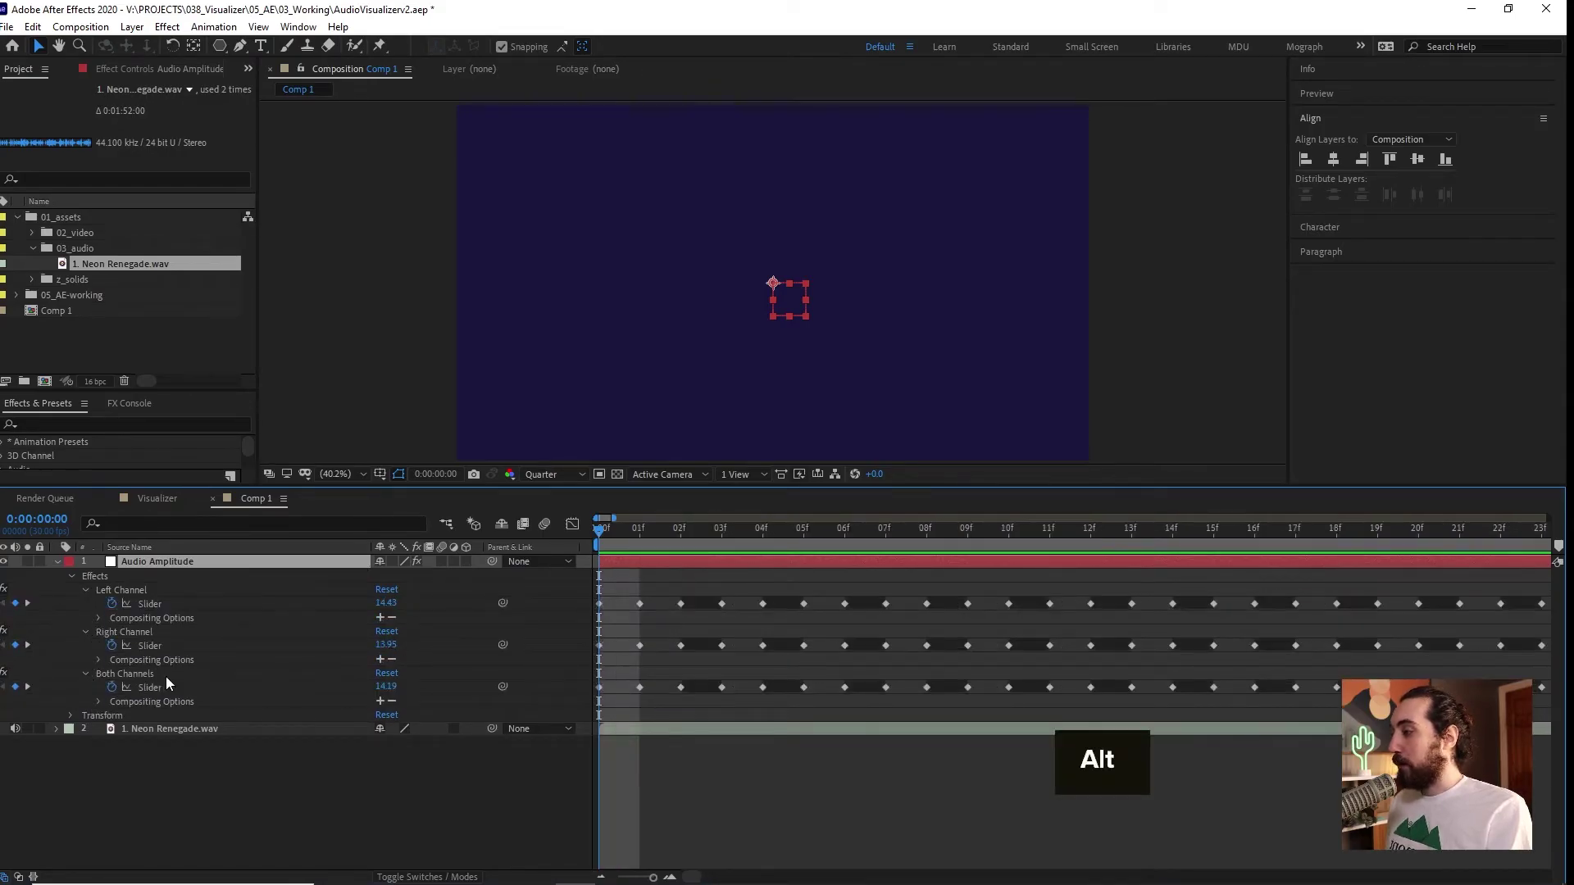
scroll(618, 560, "down", 2, "alt")
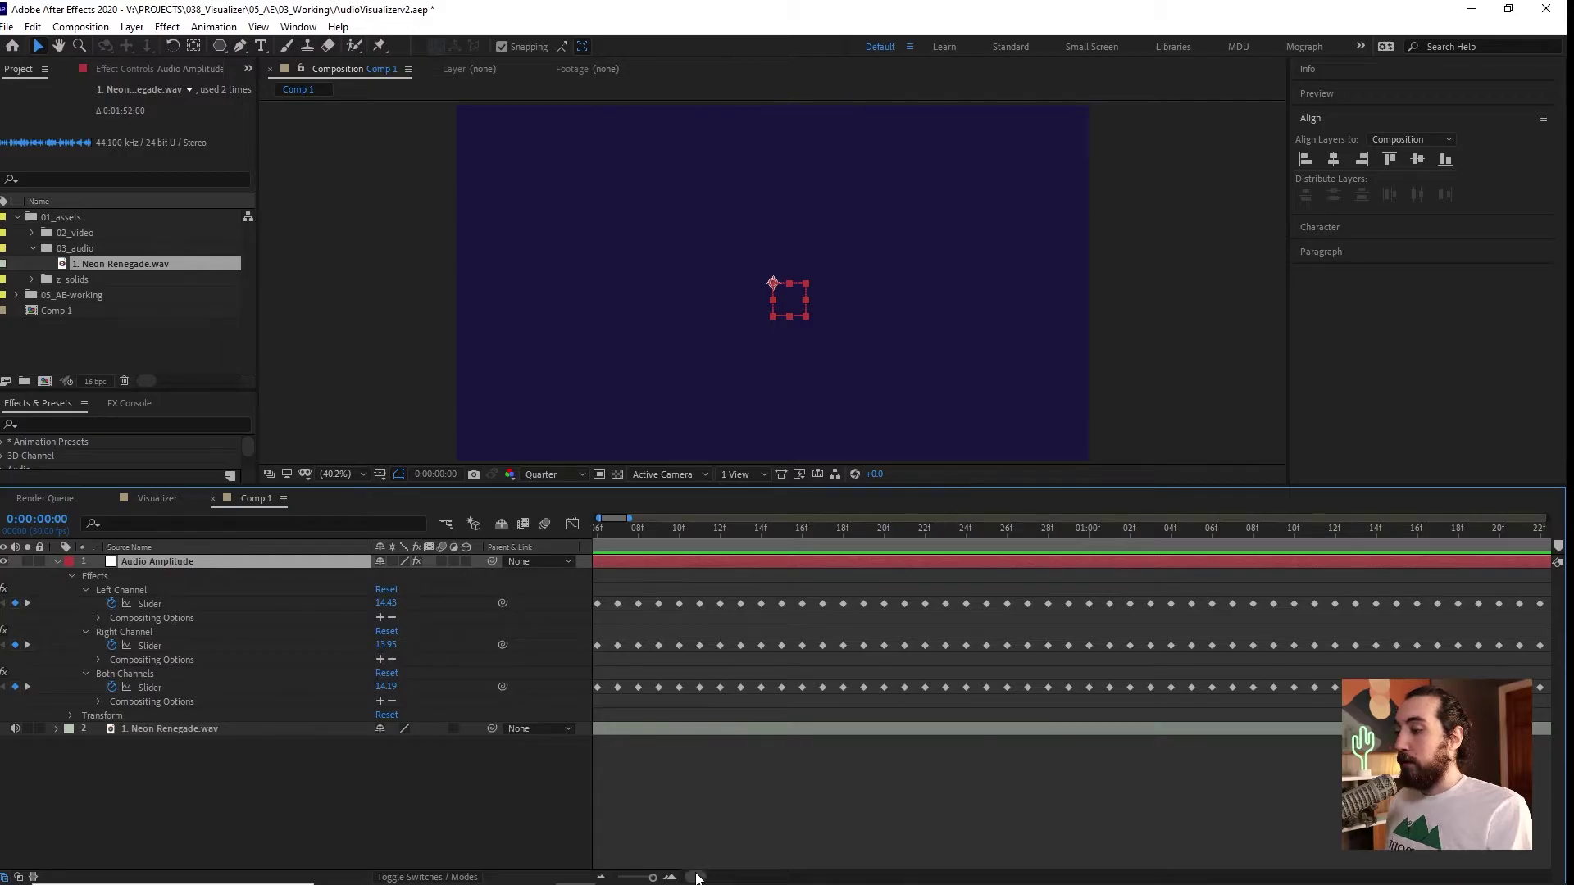
scroll(656, 867, "left", 2, "shift")
Scrub through the slider keyframes to 0:00:11:05 reading the values, then deselect the layer.
left_click_drag(663, 540, 832, 534)
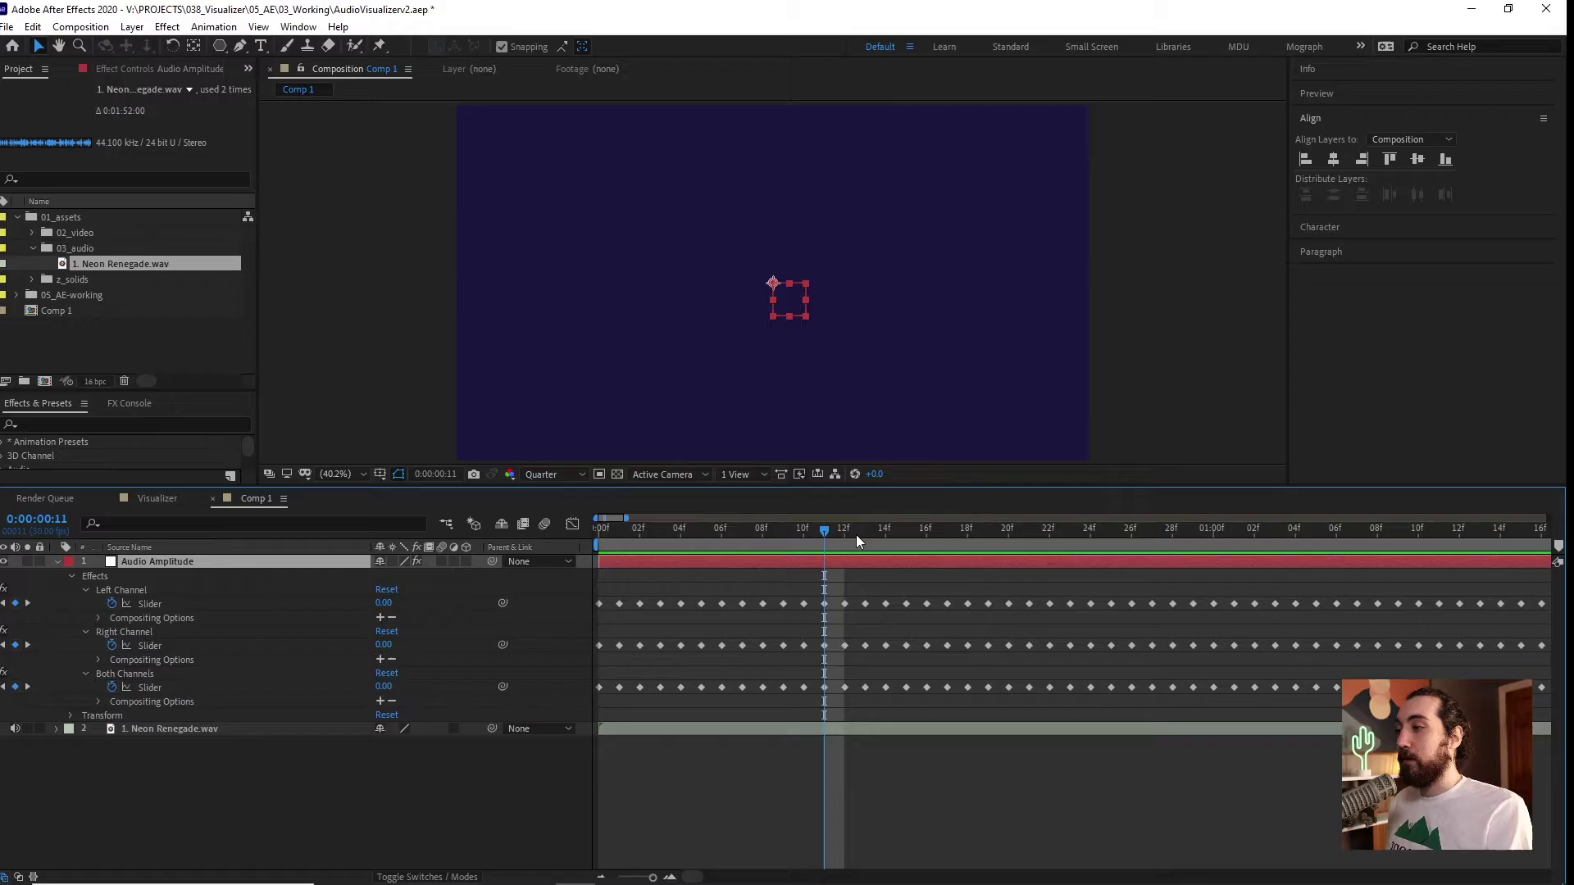
left_click_drag(856, 535, 1152, 535)
scroll(1051, 598, "down", 8, "alt")
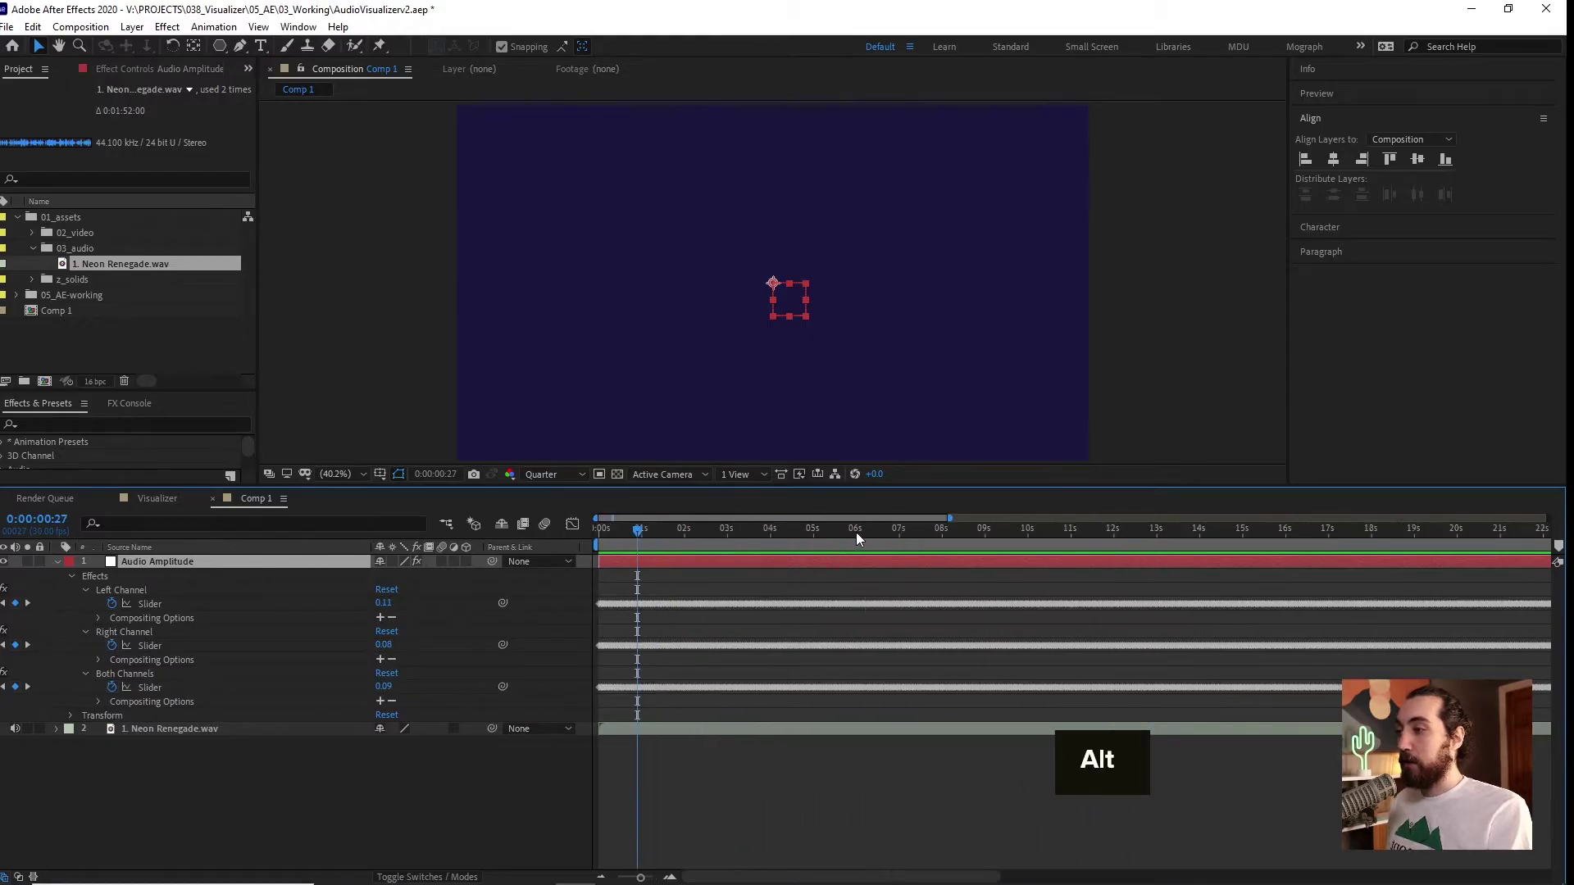
left_click_drag(999, 533, 1003, 533)
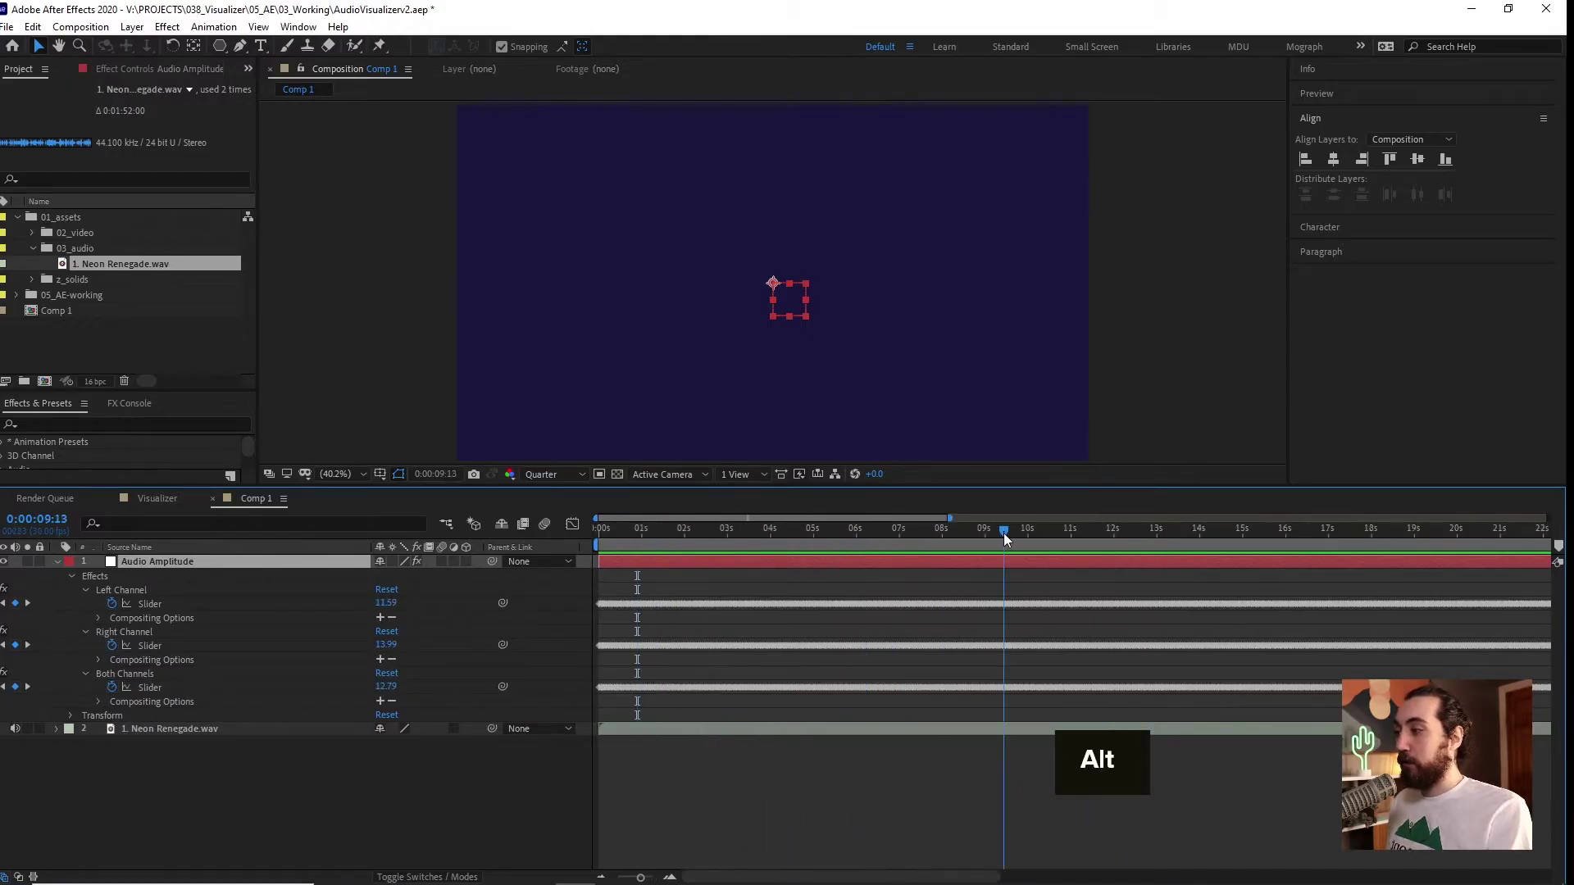
left_click(1077, 533)
scroll(284, 656, "up", 6, "alt")
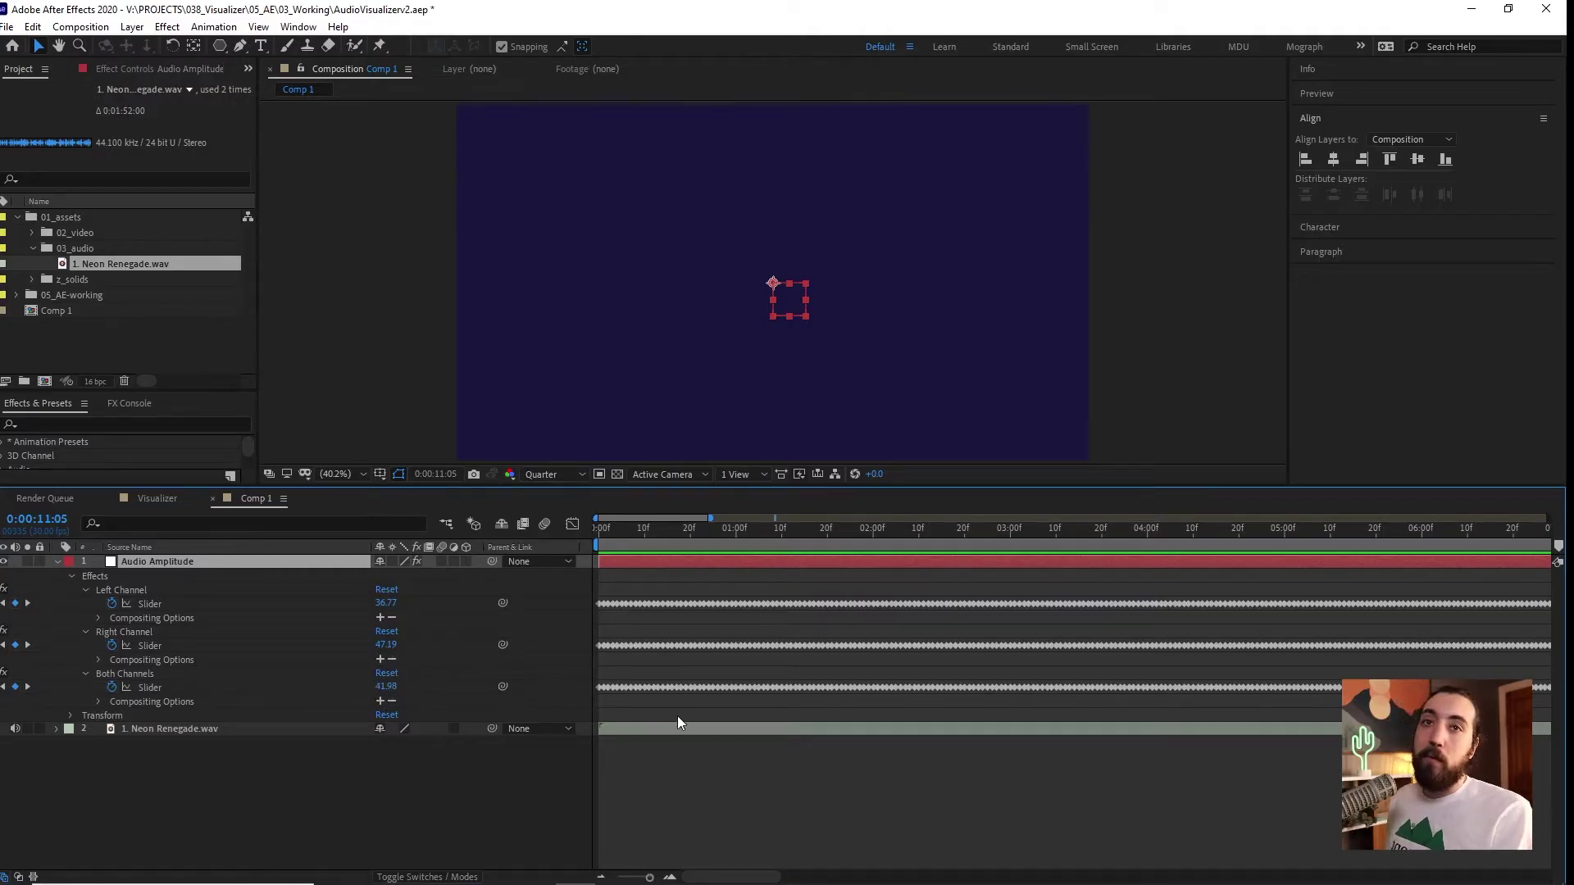
scroll(830, 728, "down", 8, "alt")
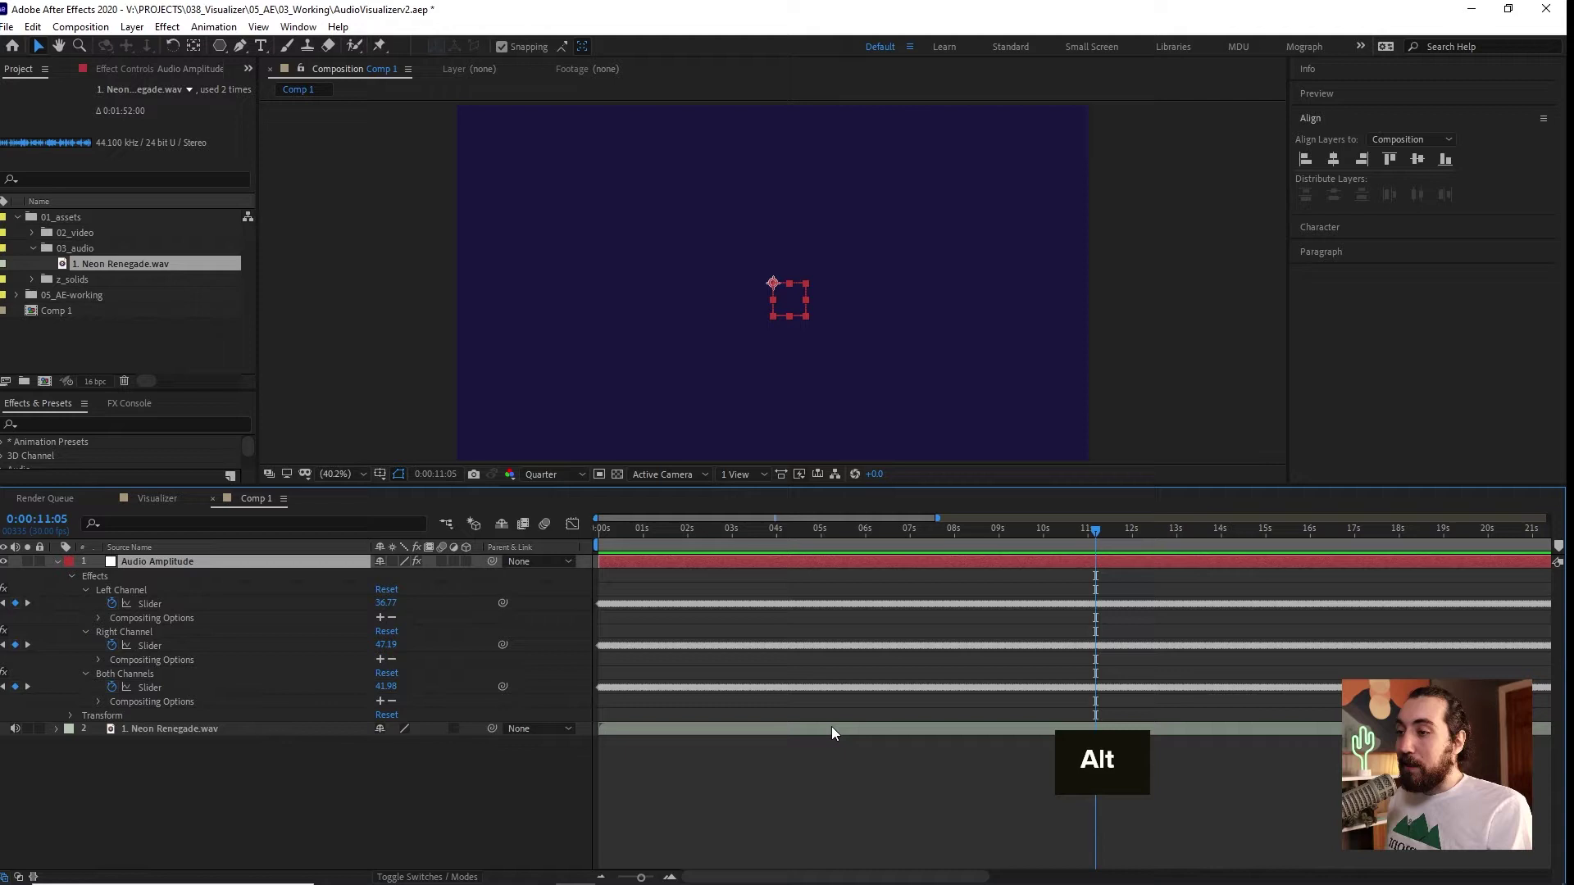
scroll(820, 695, "up", 3, "alt")
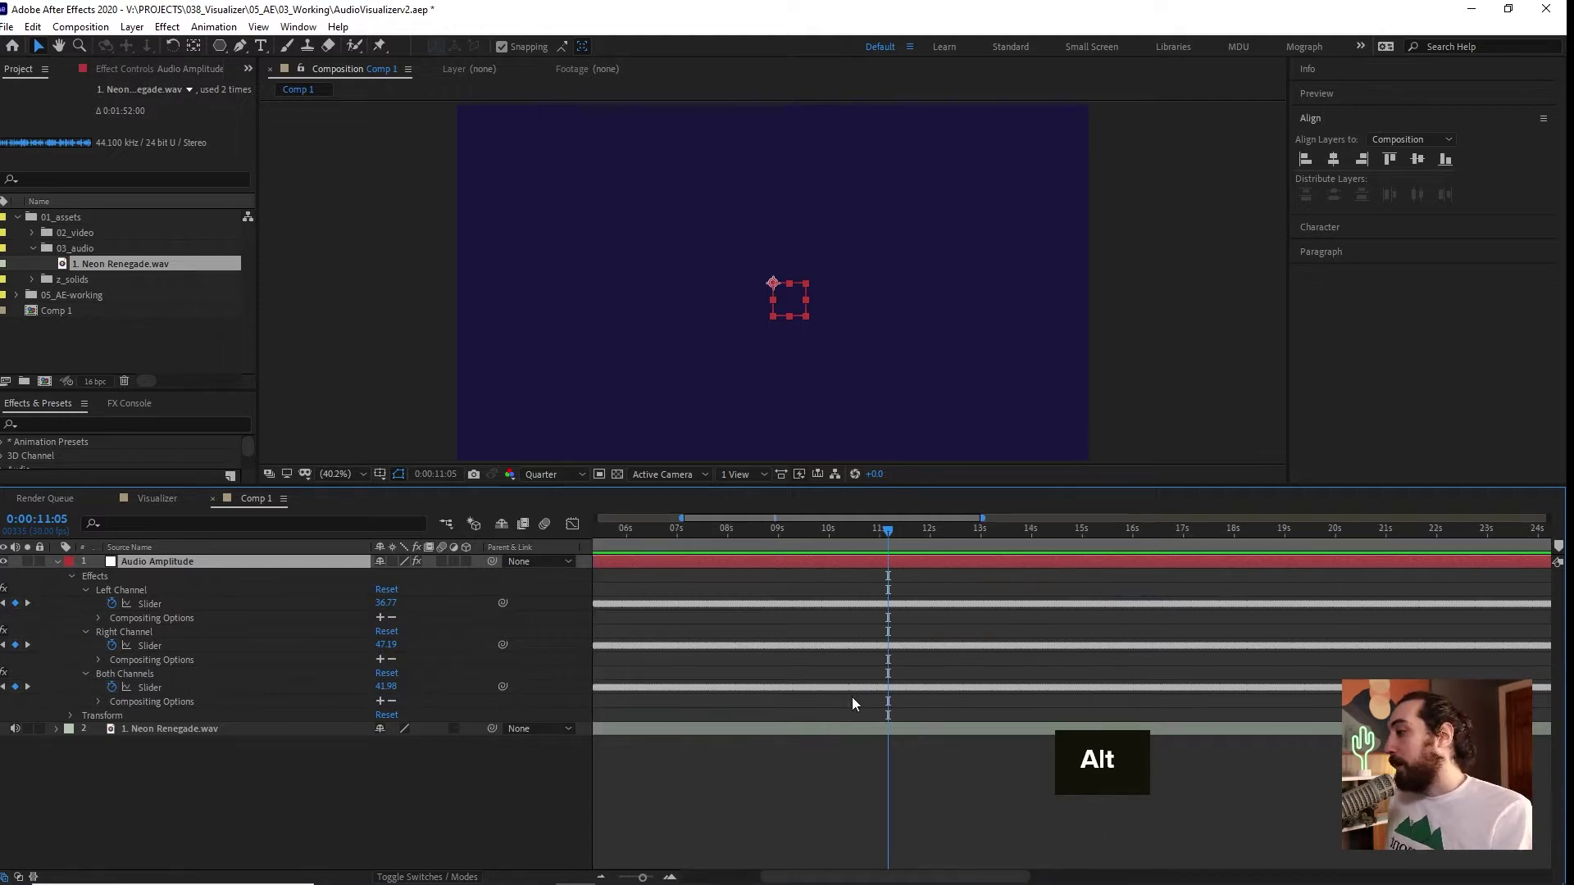
mouse_move(896, 687)
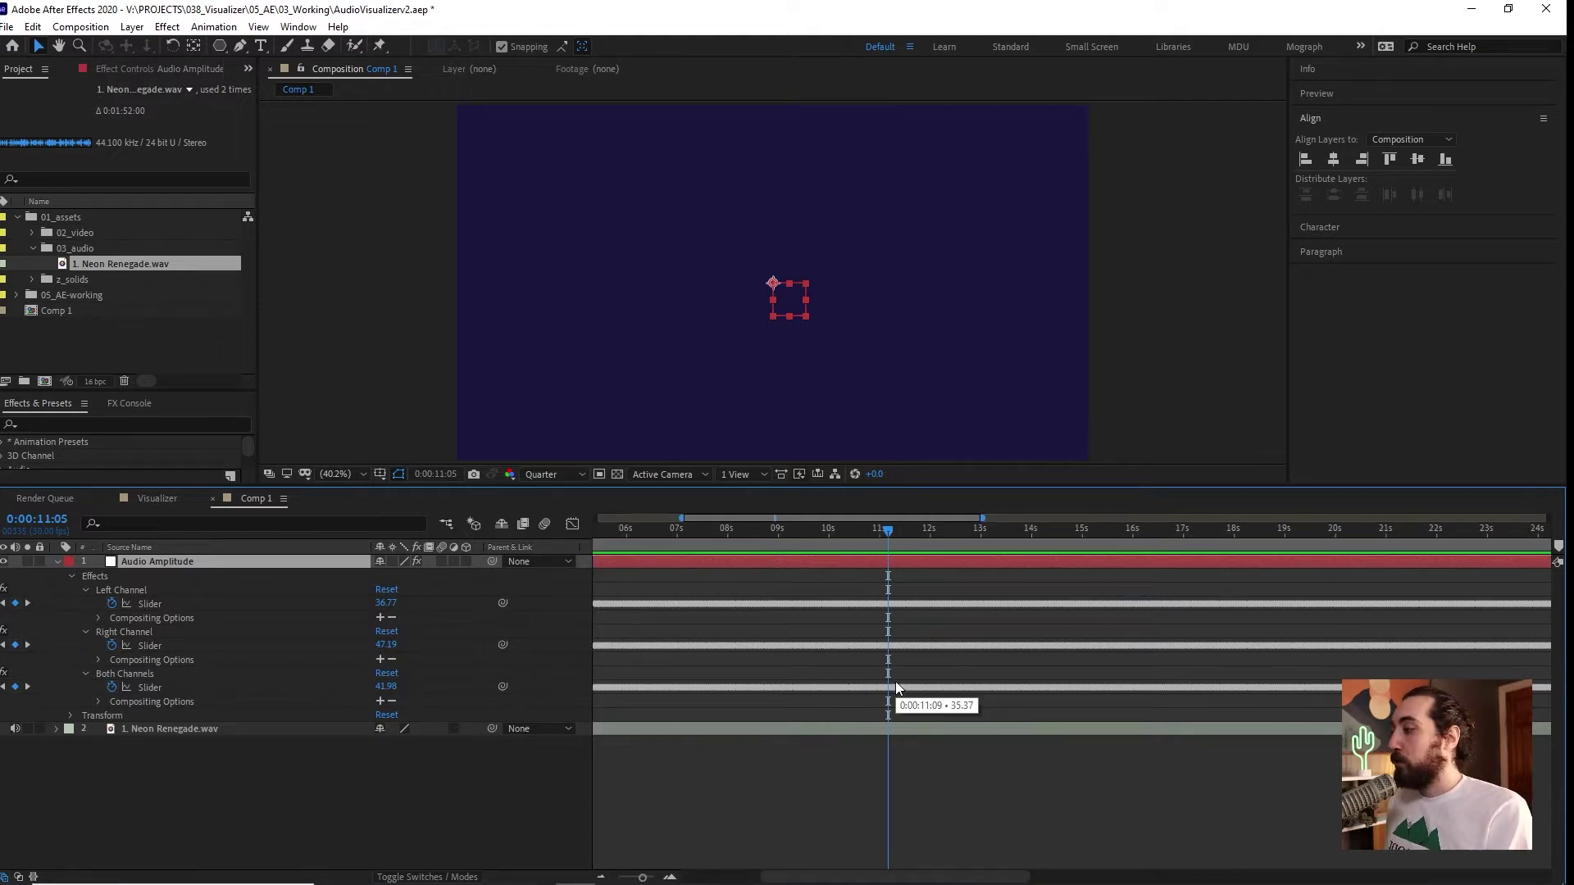
scroll(768, 617, "down", 4, "alt")
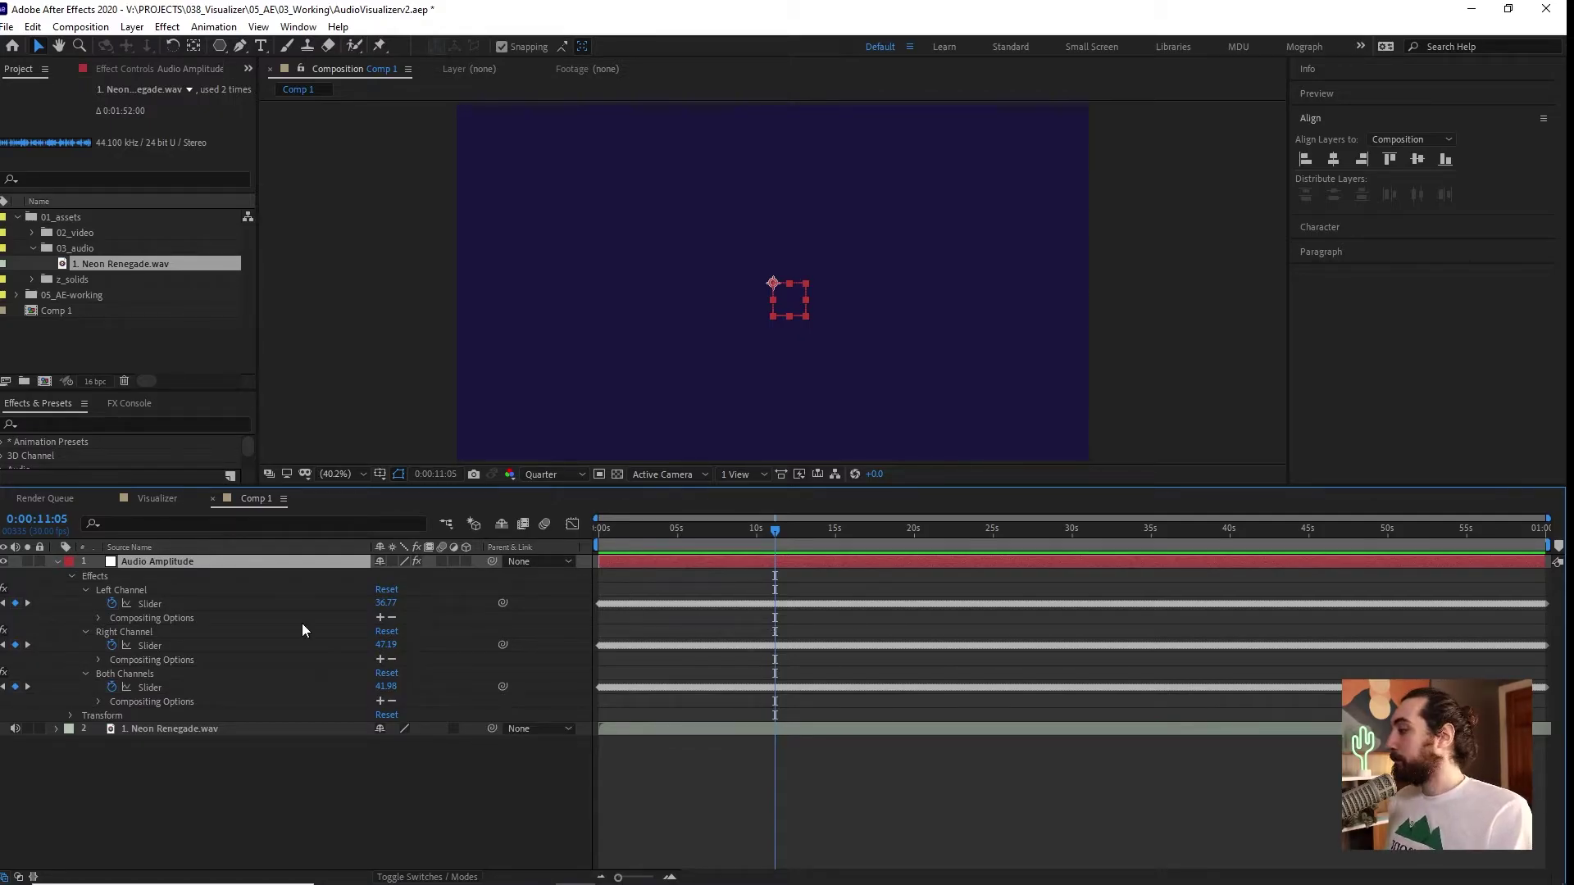
left_click(538, 694)
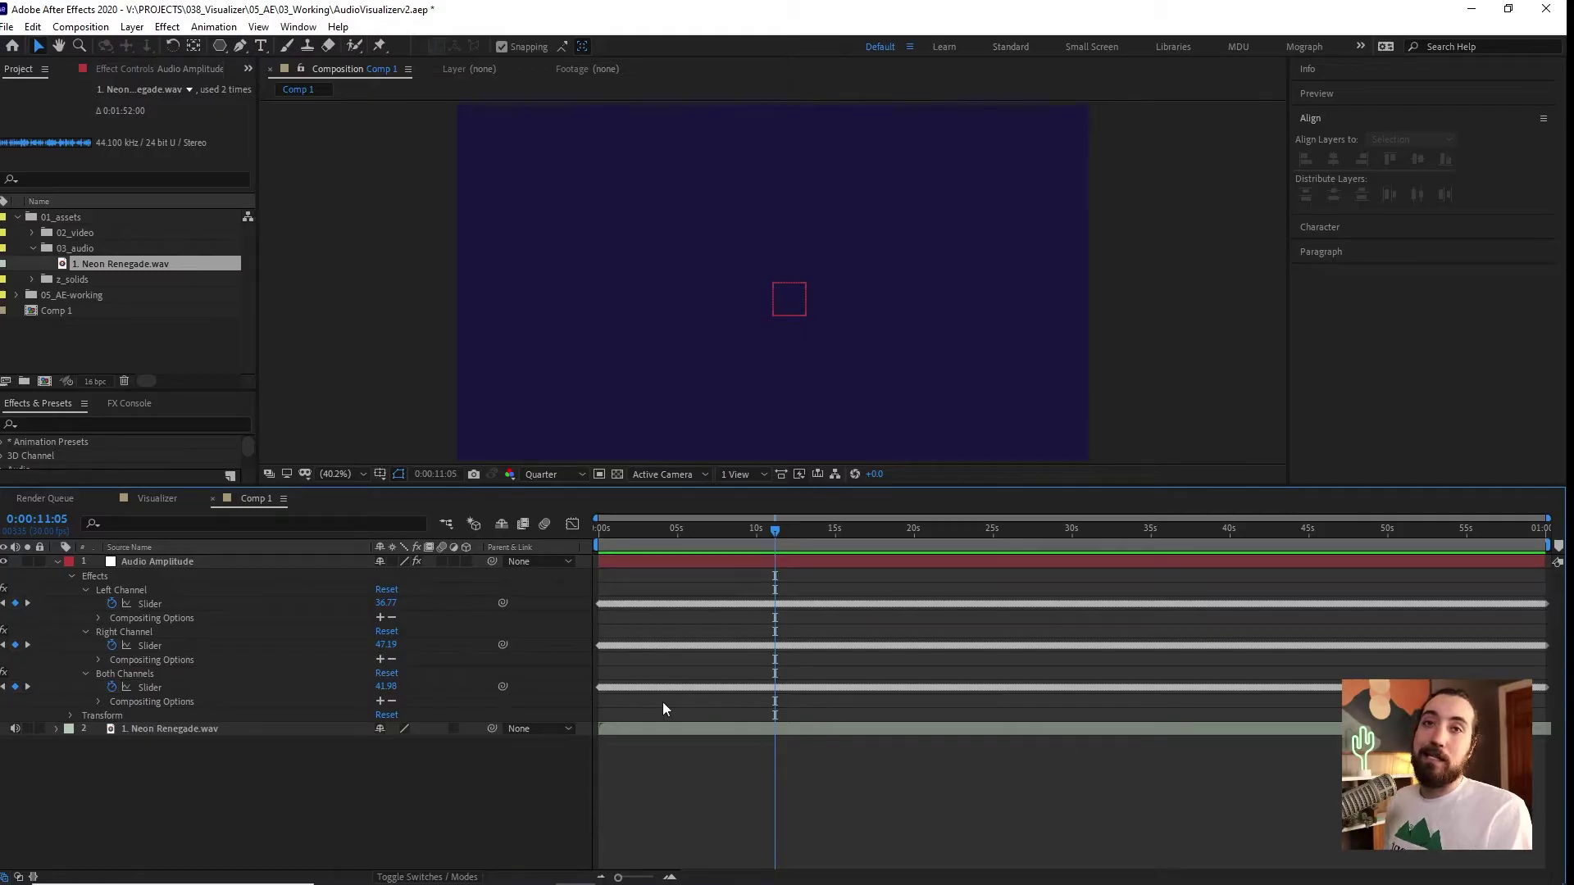
Paste the stars layer and preview it around 9 seconds with its effect settings shown.
key("ctrl+v")
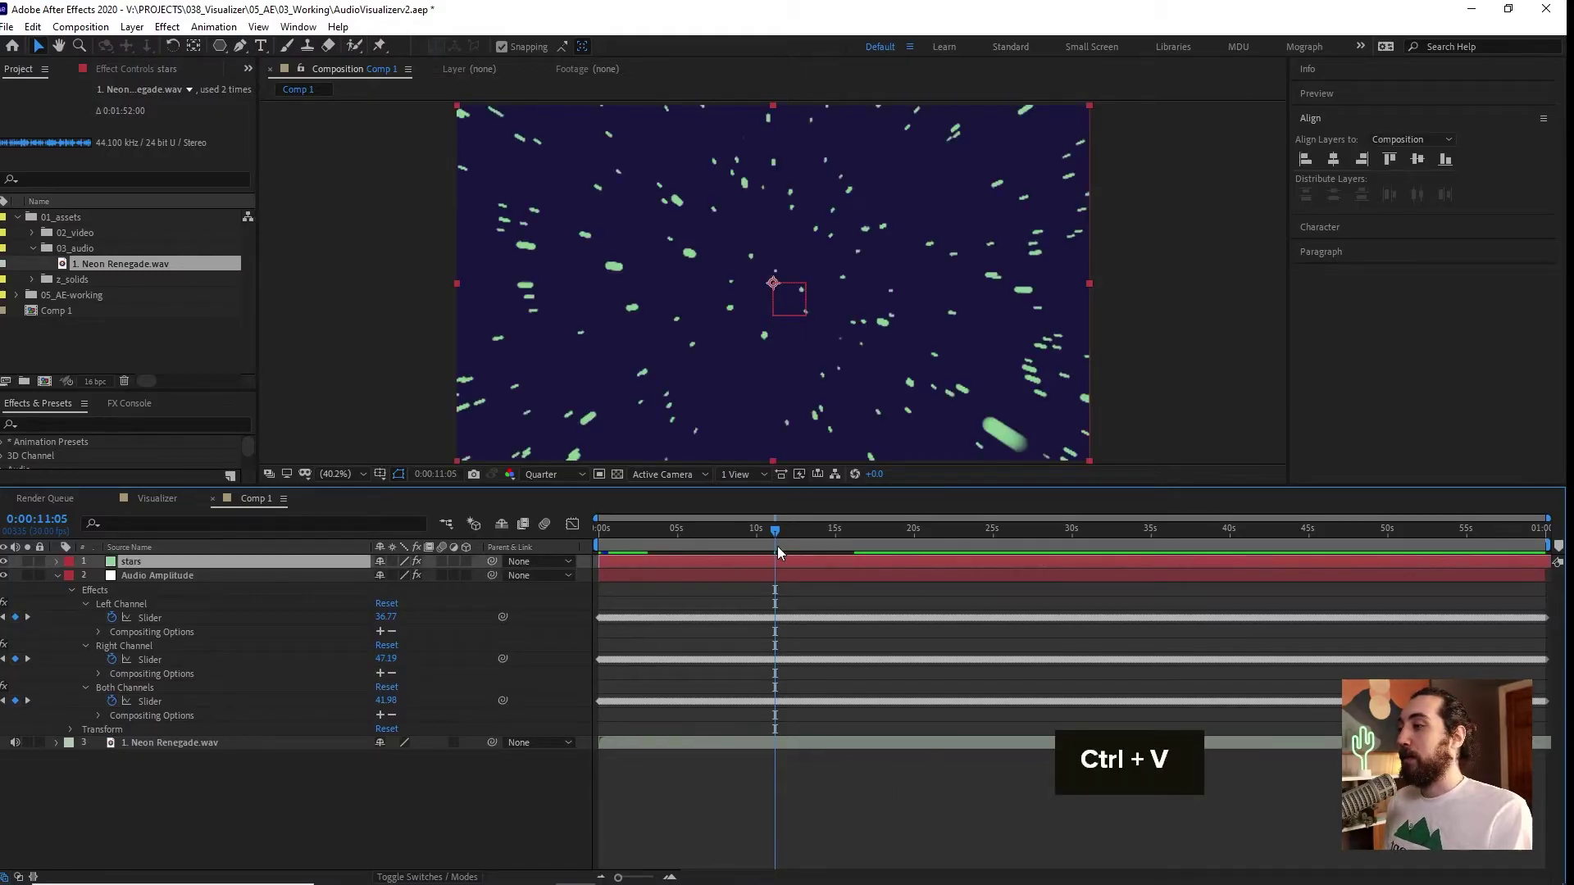
left_click(742, 531)
key("space")
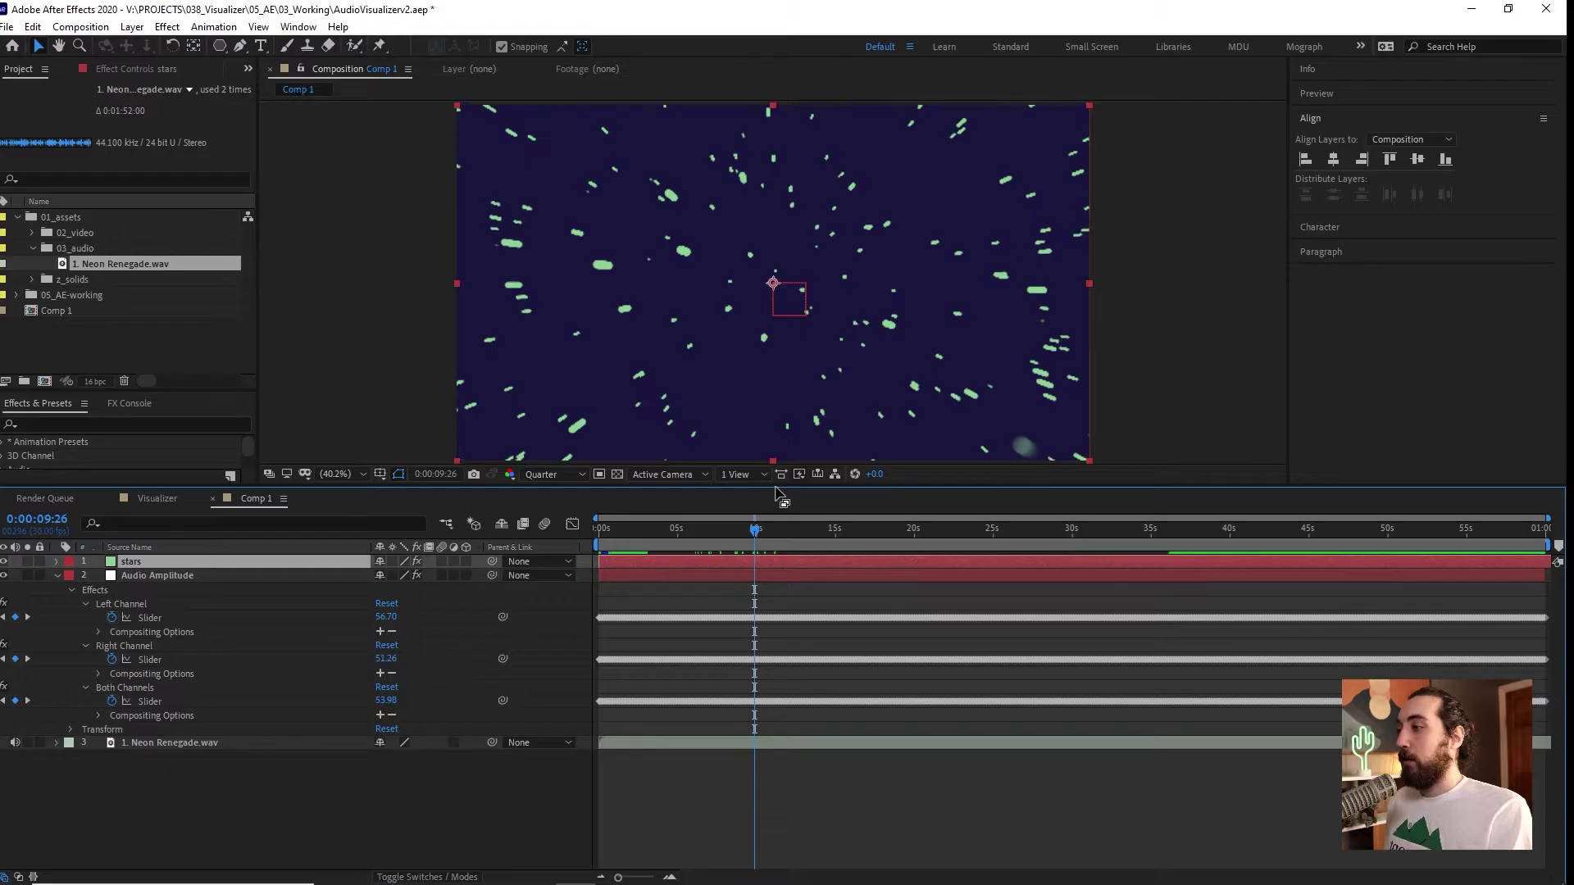
left_click_drag(778, 487, 778, 566)
left_click(127, 72)
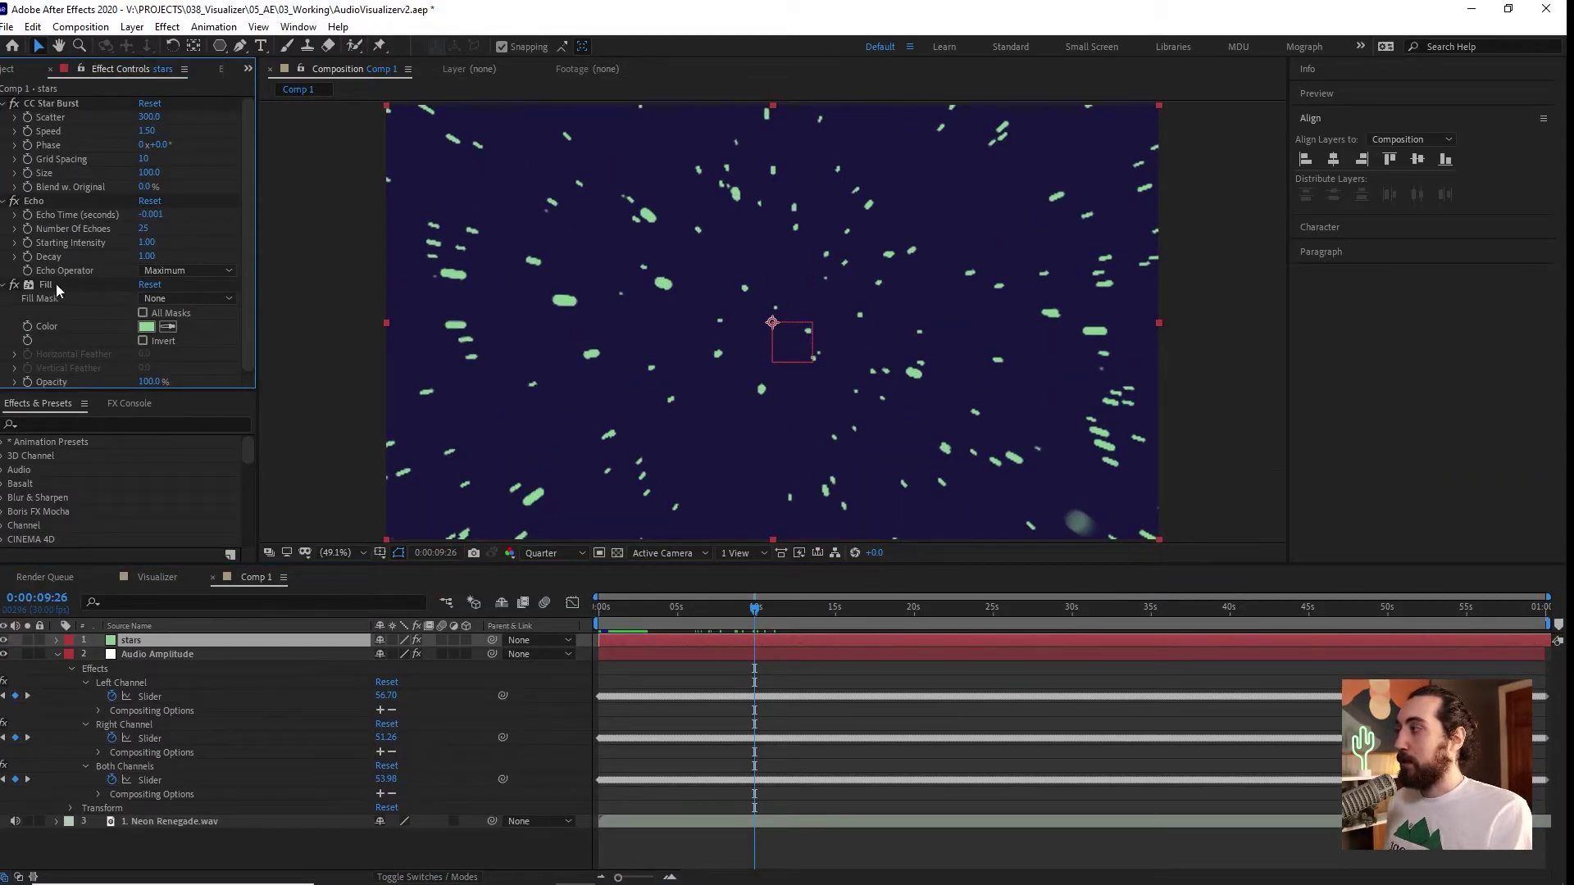
scroll(60, 288, "down", 1)
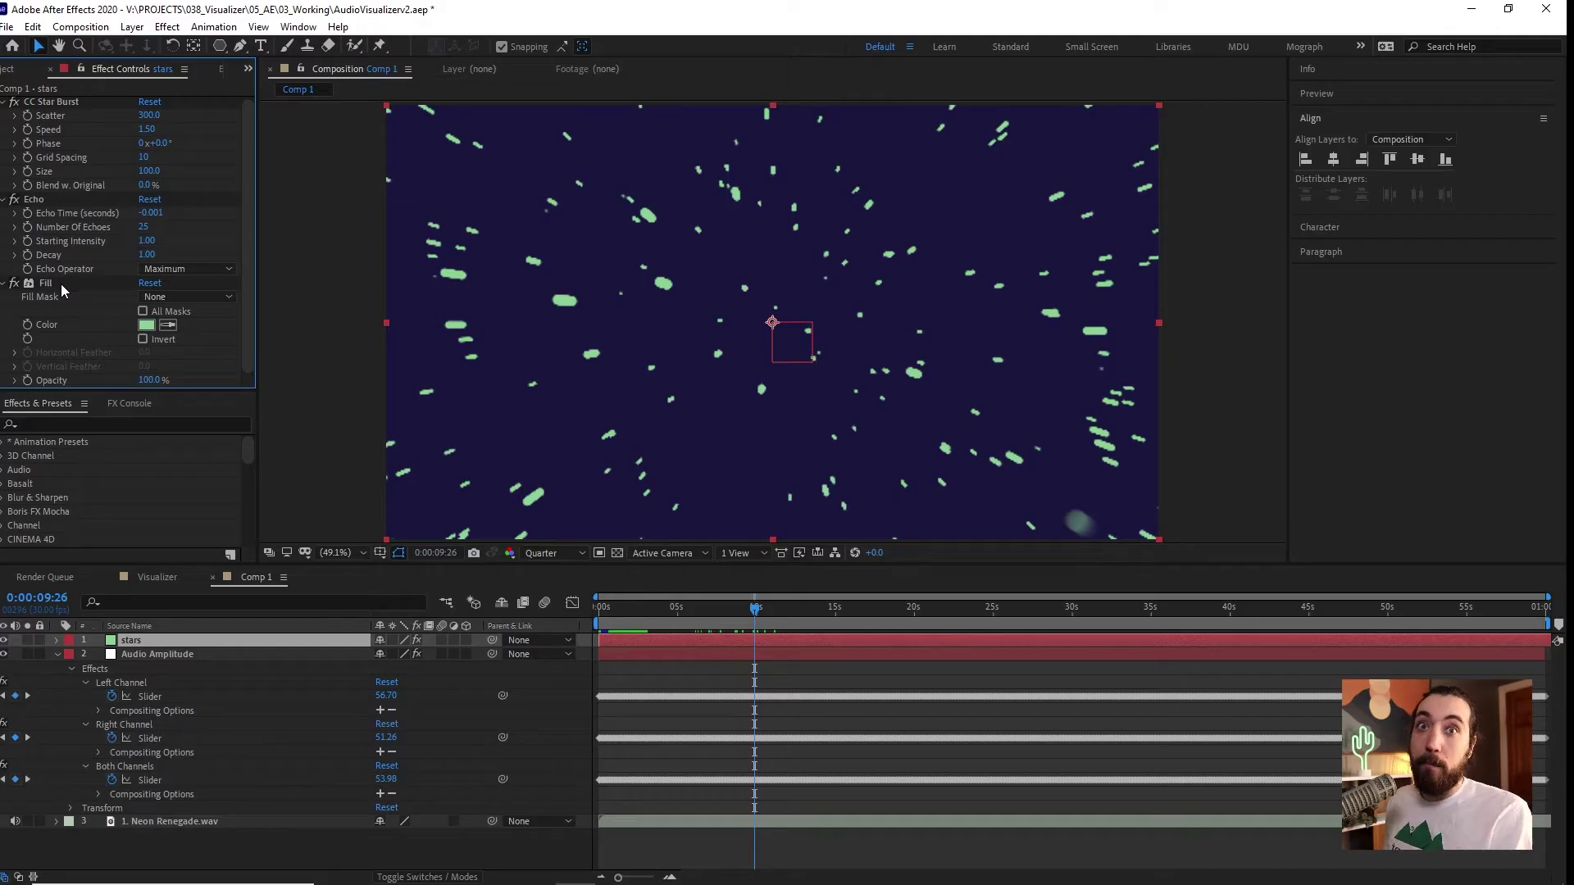
Preview the stars from near the start, trying then undoing a 97° Phase change.
left_click(727, 609)
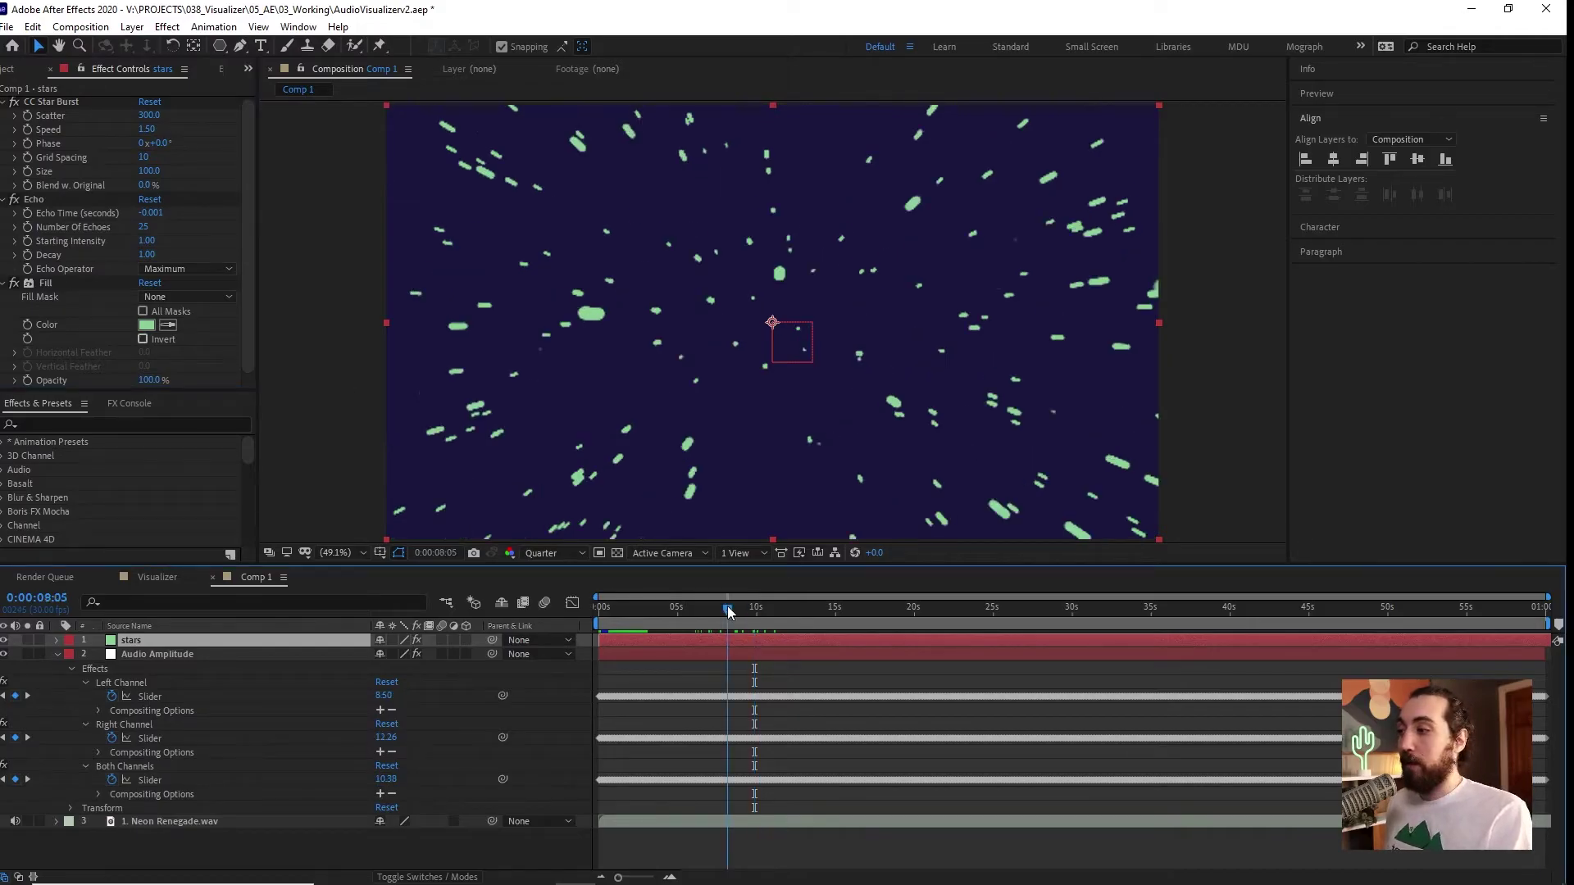
left_click(652, 612)
key("space")
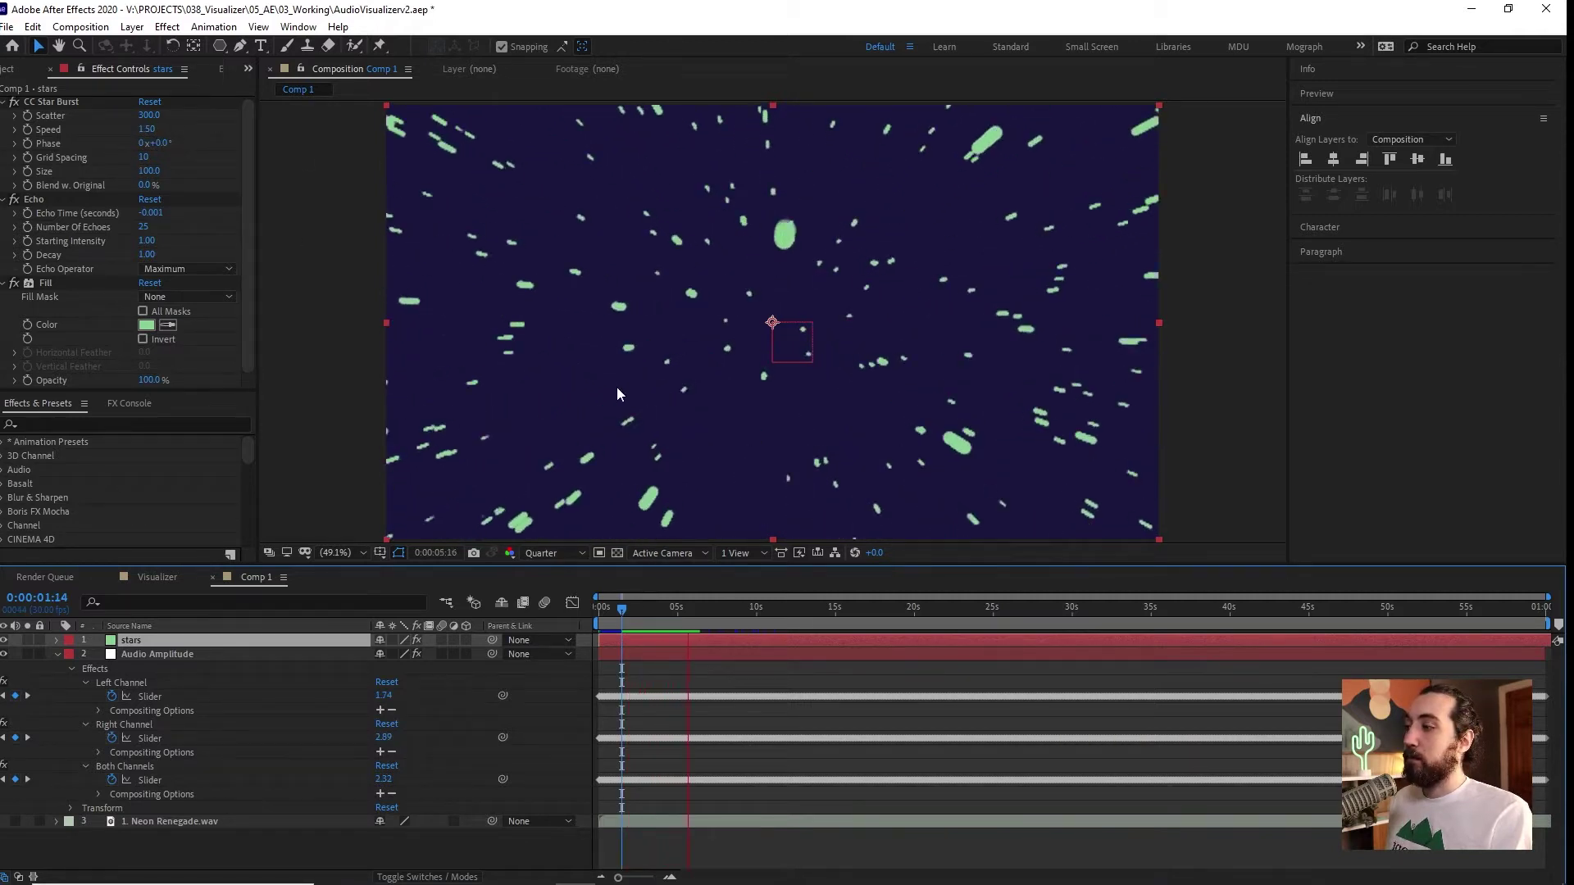
left_click(686, 614)
left_click(686, 614)
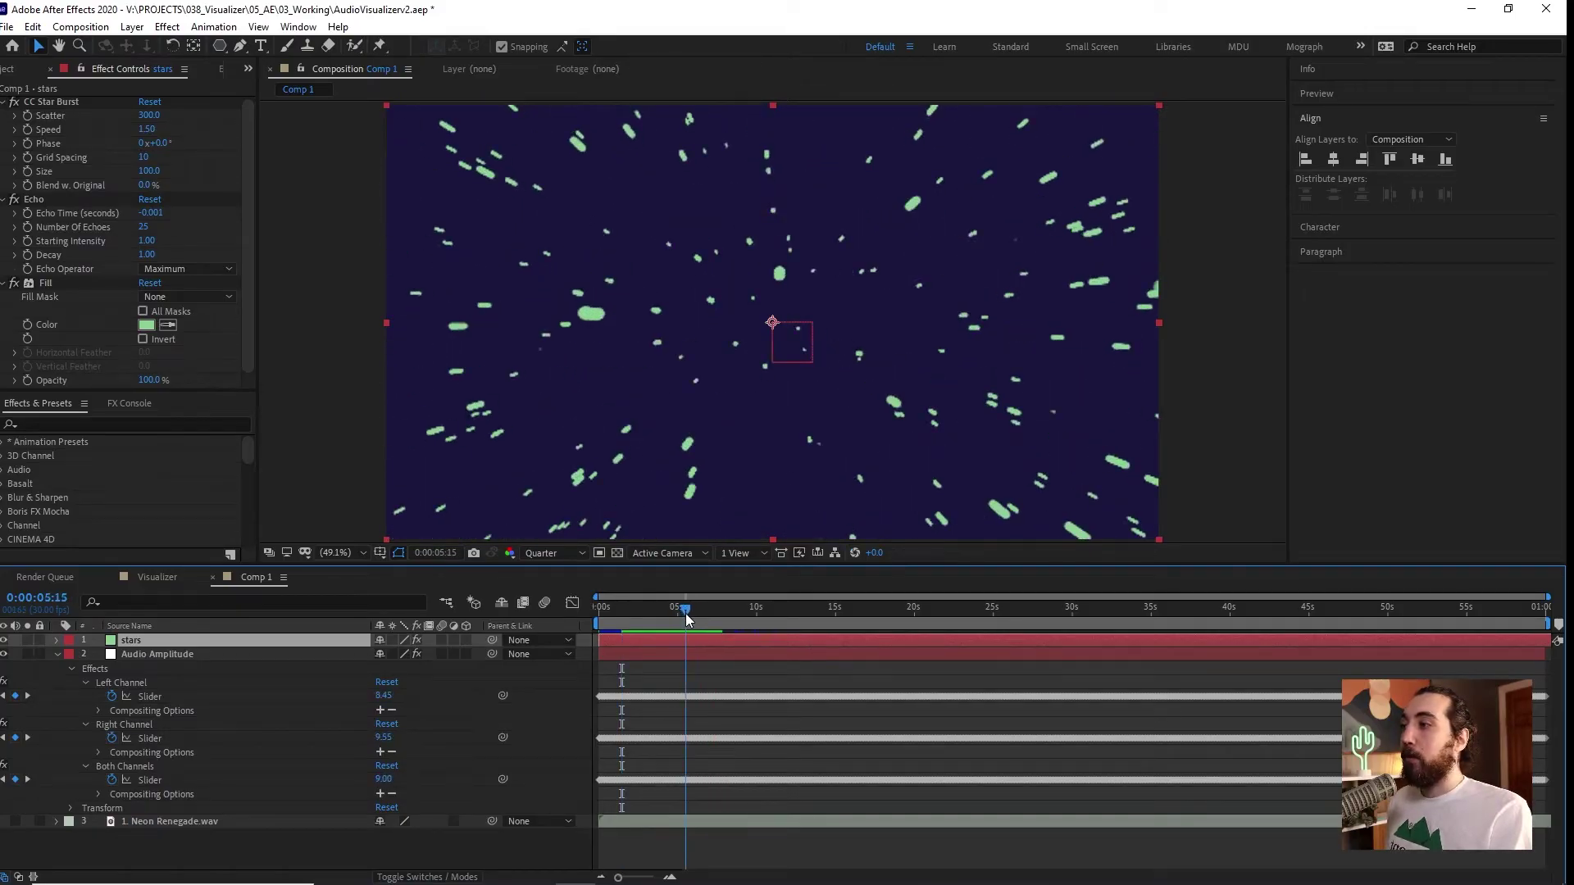
left_click_drag(168, 141, 264, 162)
key("ctrl+z")
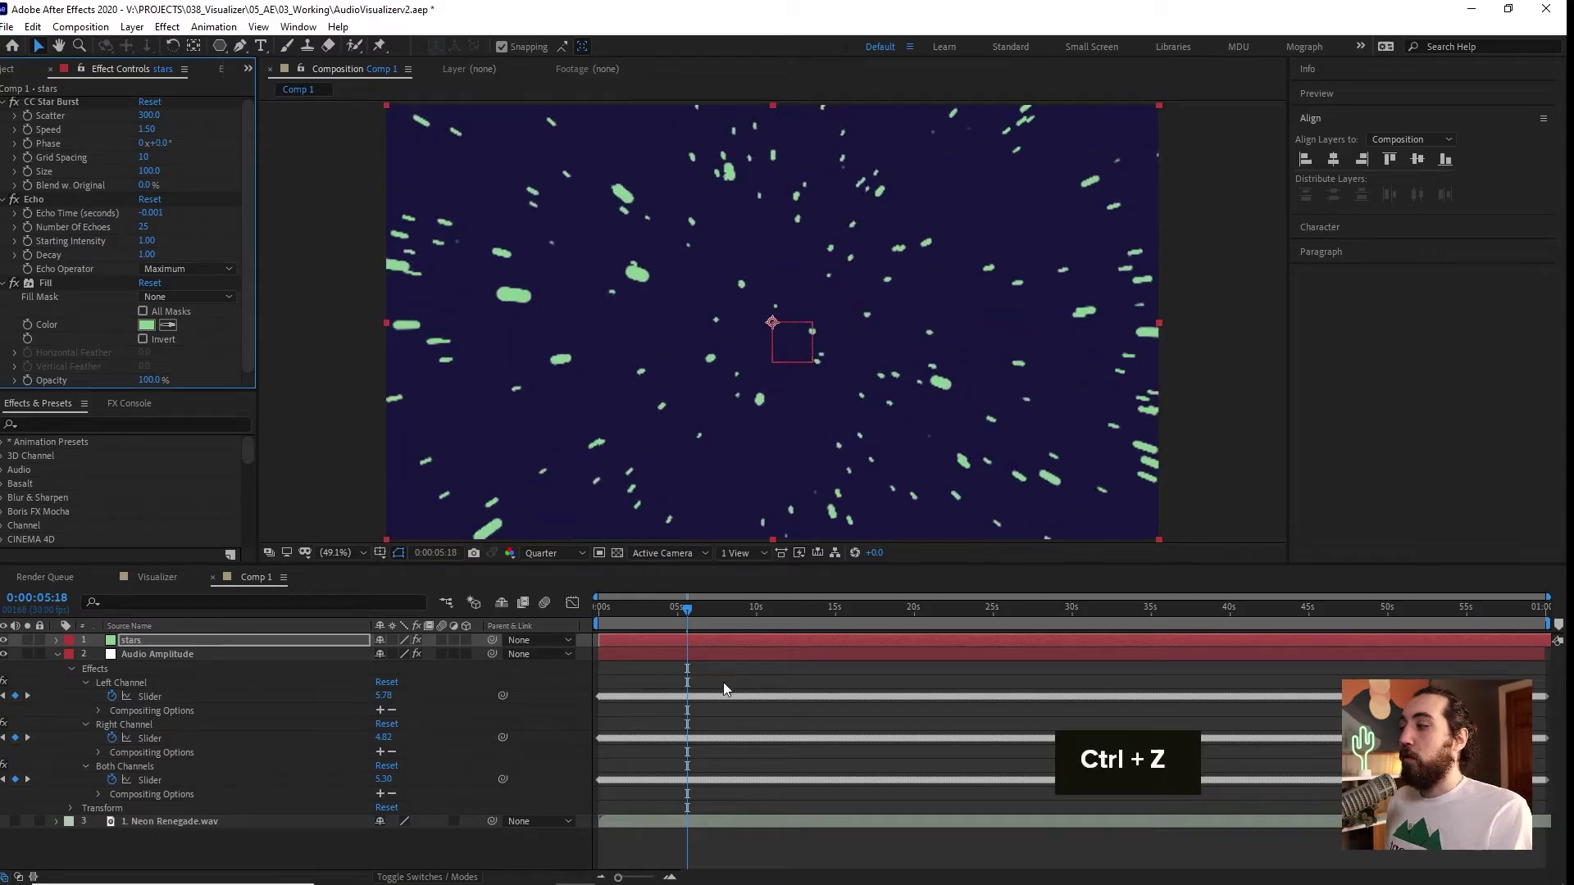
left_click_drag(721, 613, 797, 614)
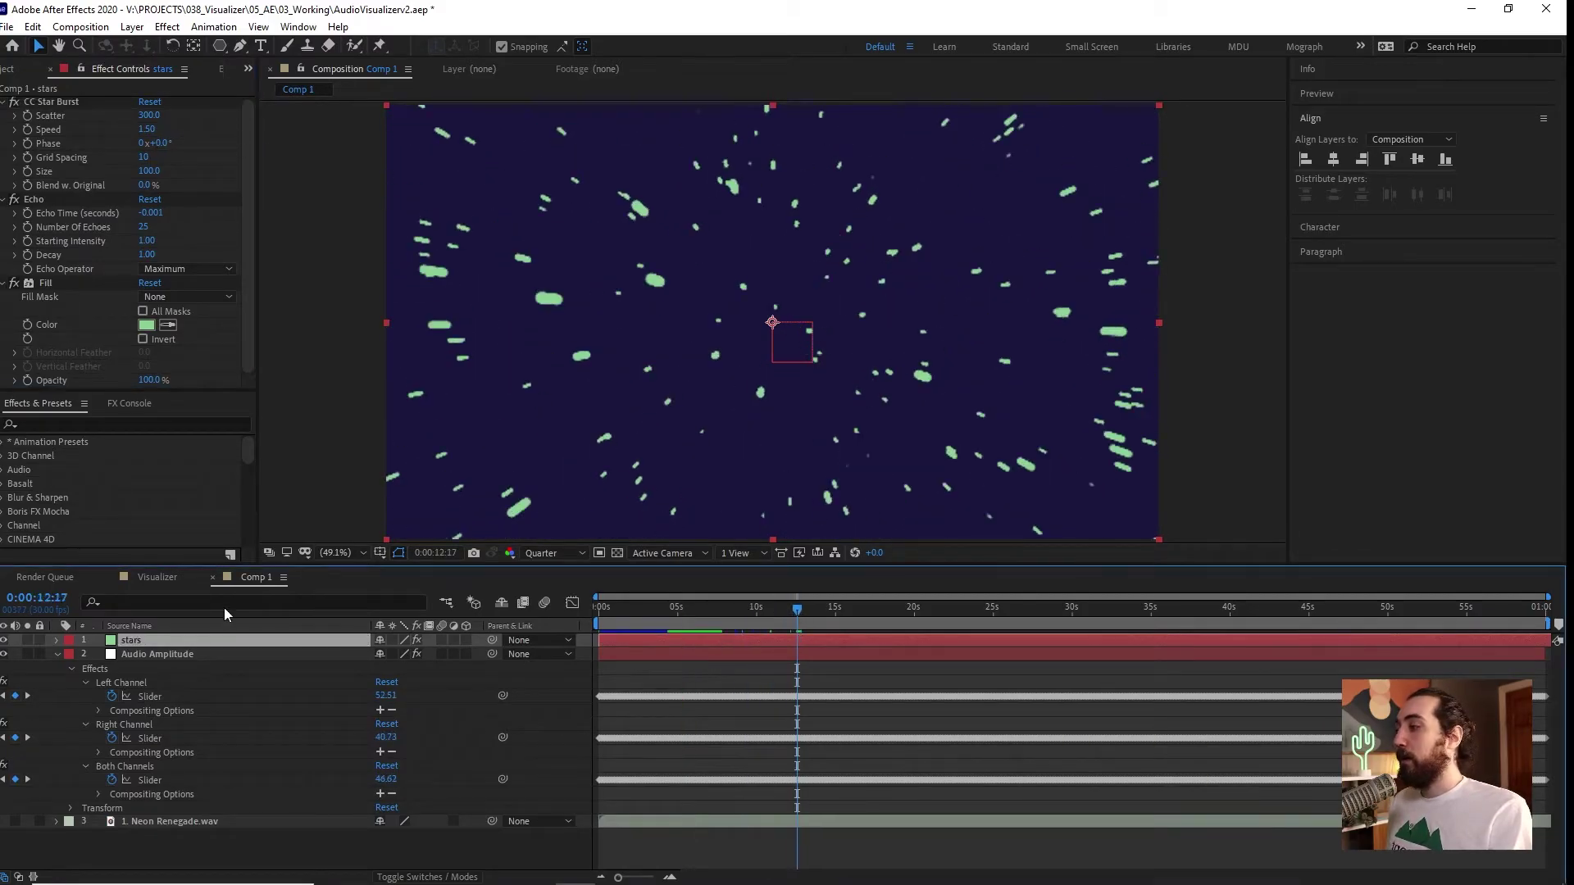
Link CC Star Burst Phase to the Audio Amplitude Right Channel slider.
left_click(57, 642)
left_click(72, 656)
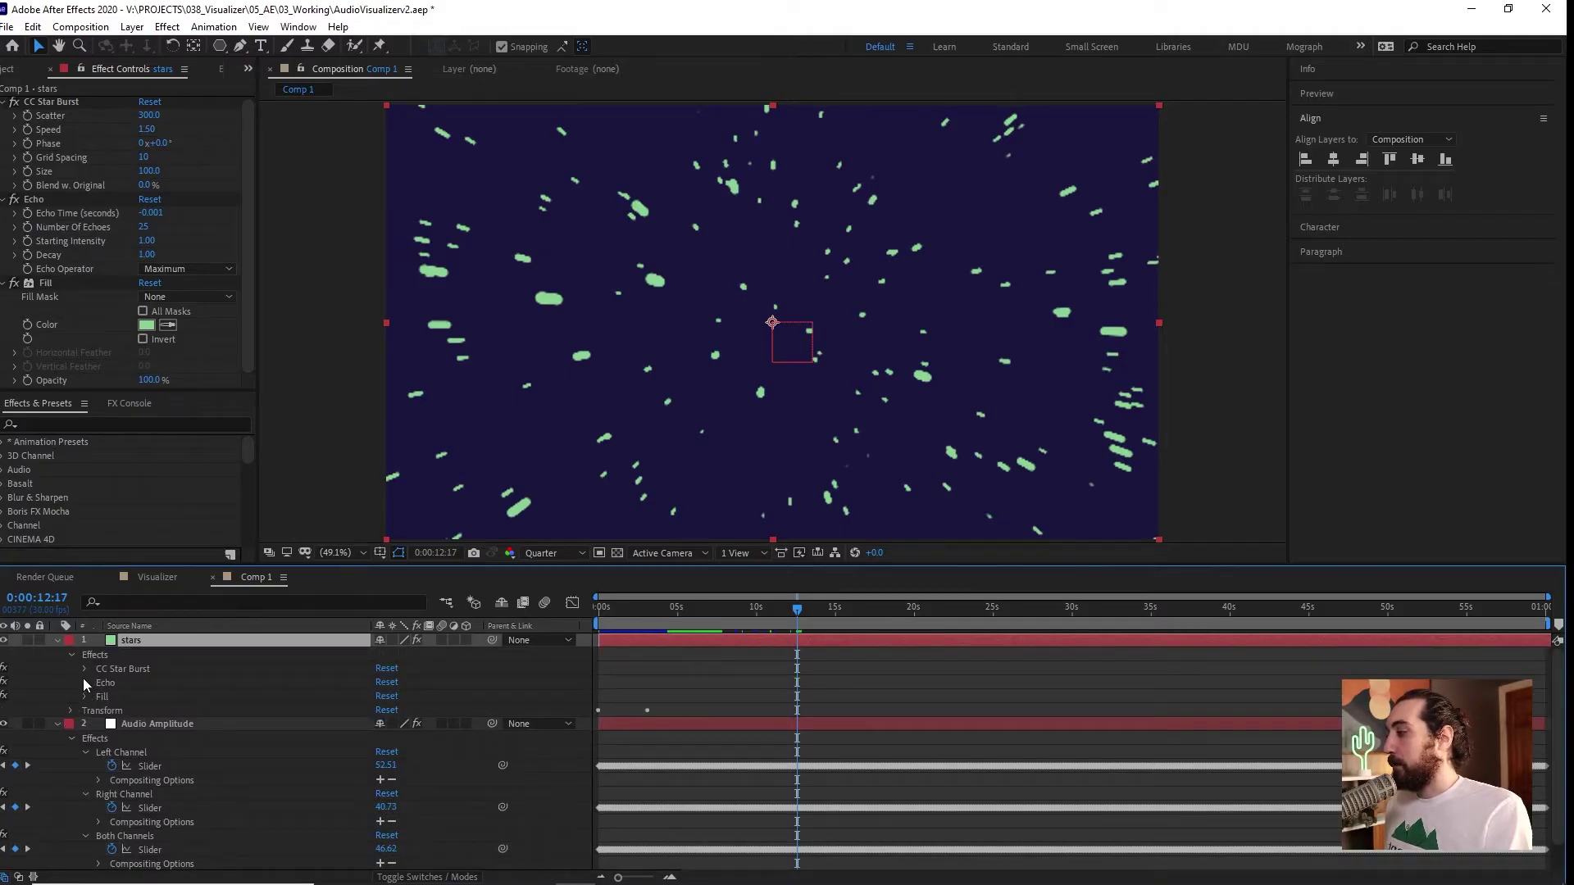
left_click(86, 669)
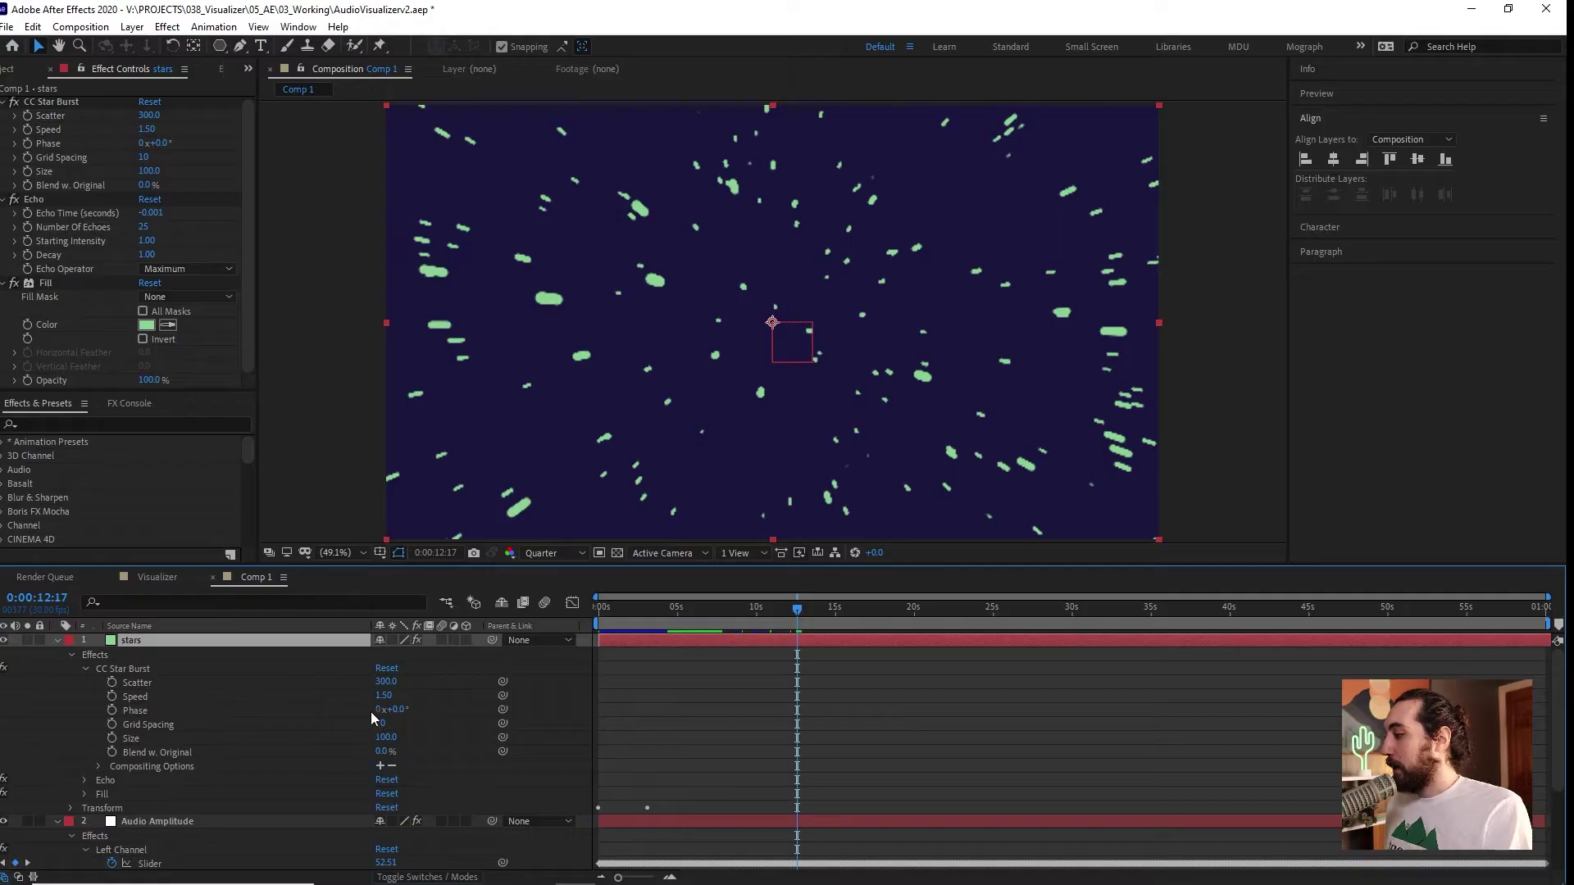
scroll(480, 697, "down", 2)
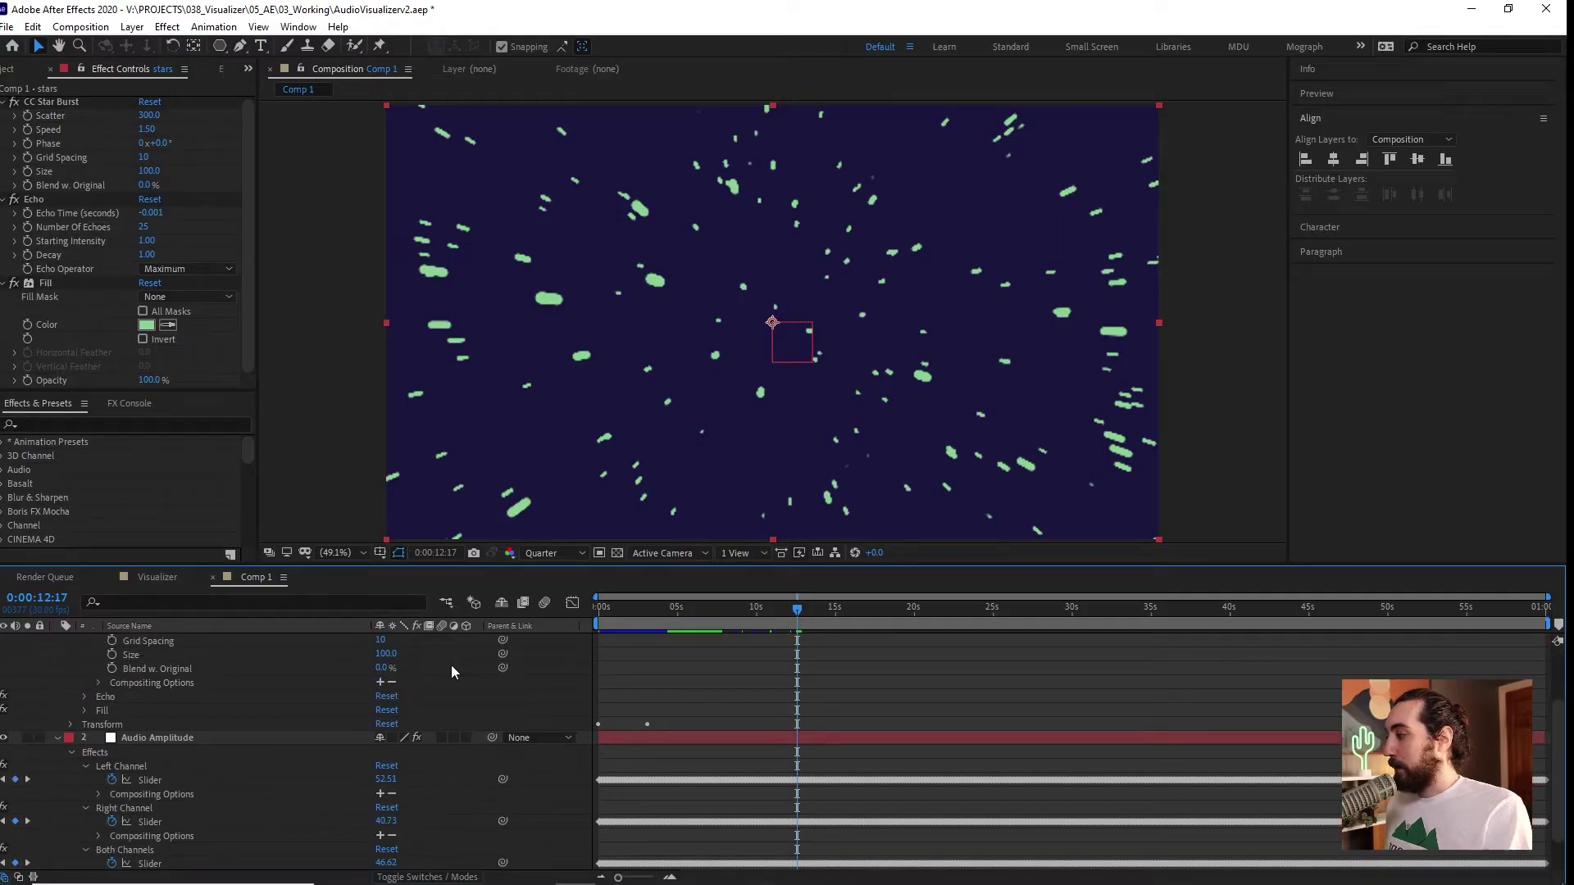
left_click_drag(623, 566, 647, 386)
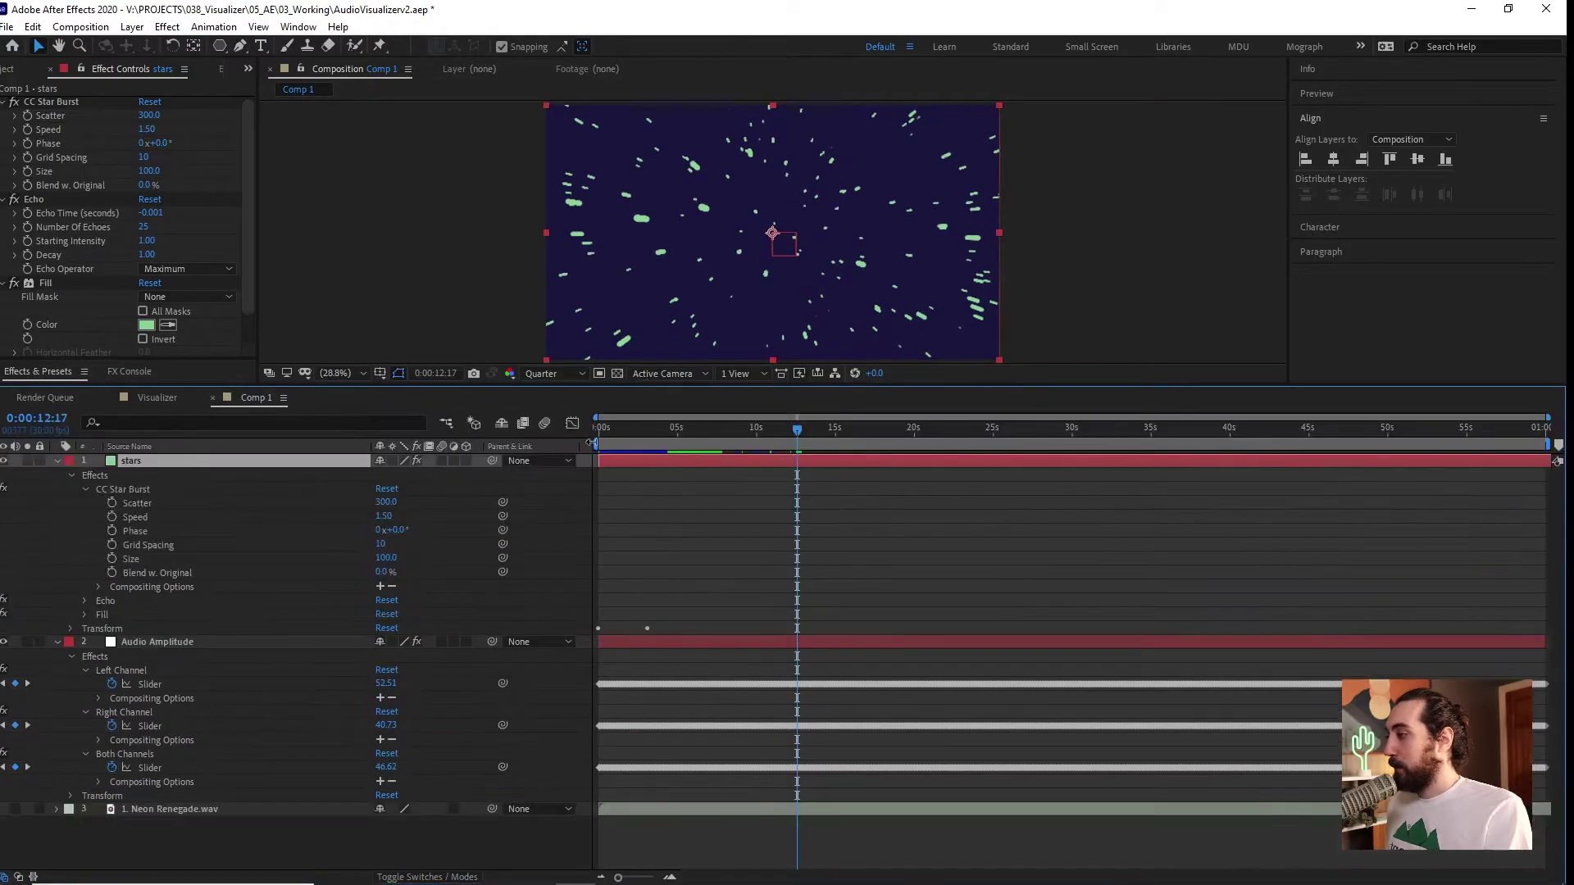
left_click_drag(503, 535, 218, 727)
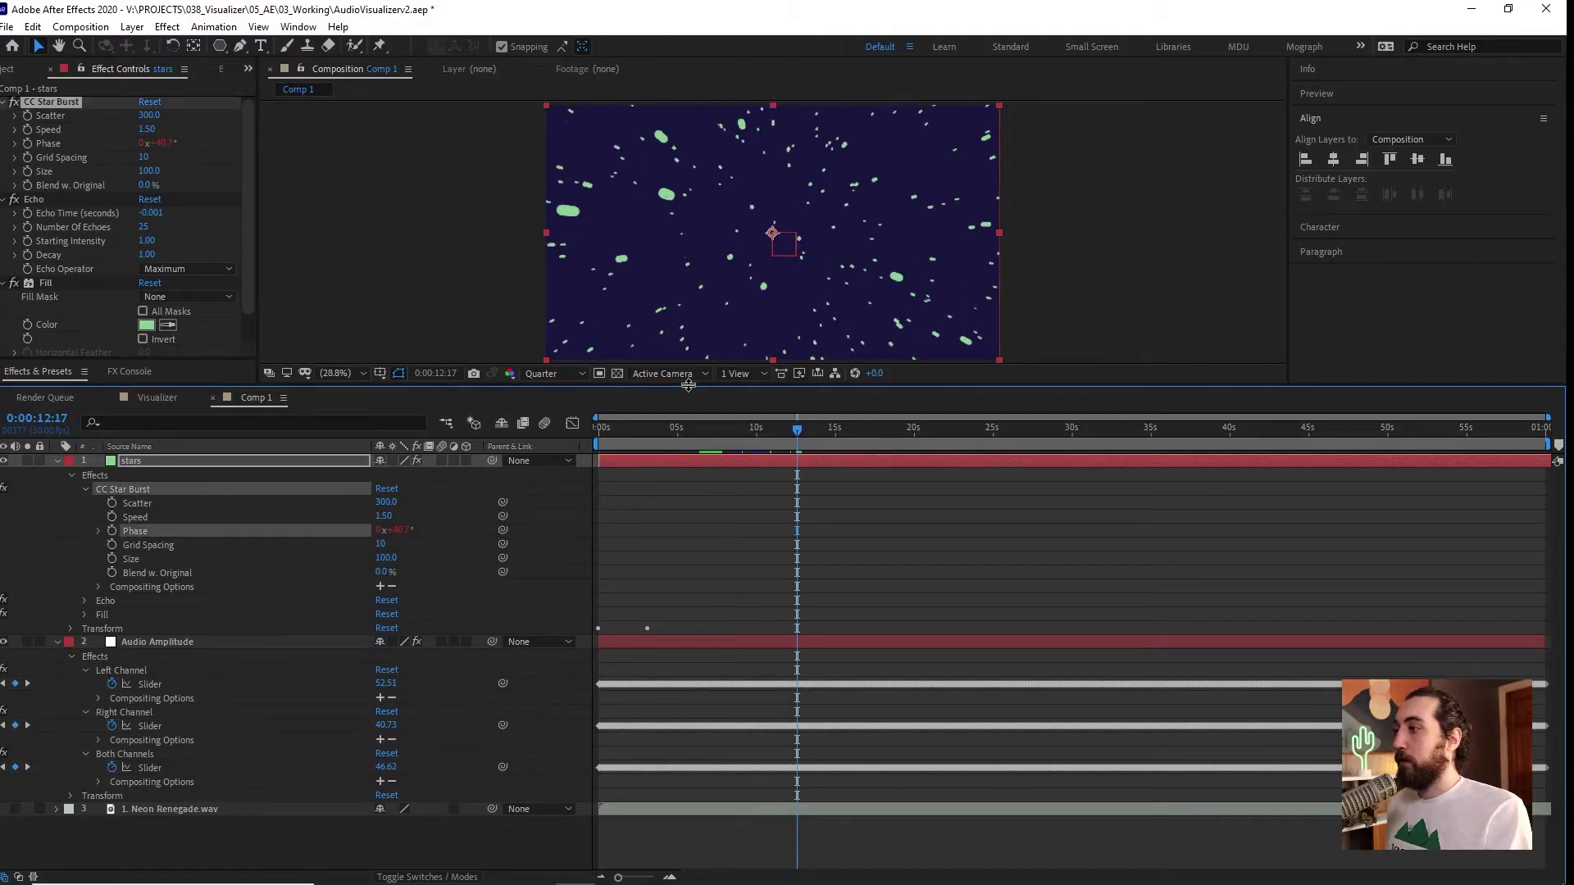
left_click_drag(689, 386, 689, 455)
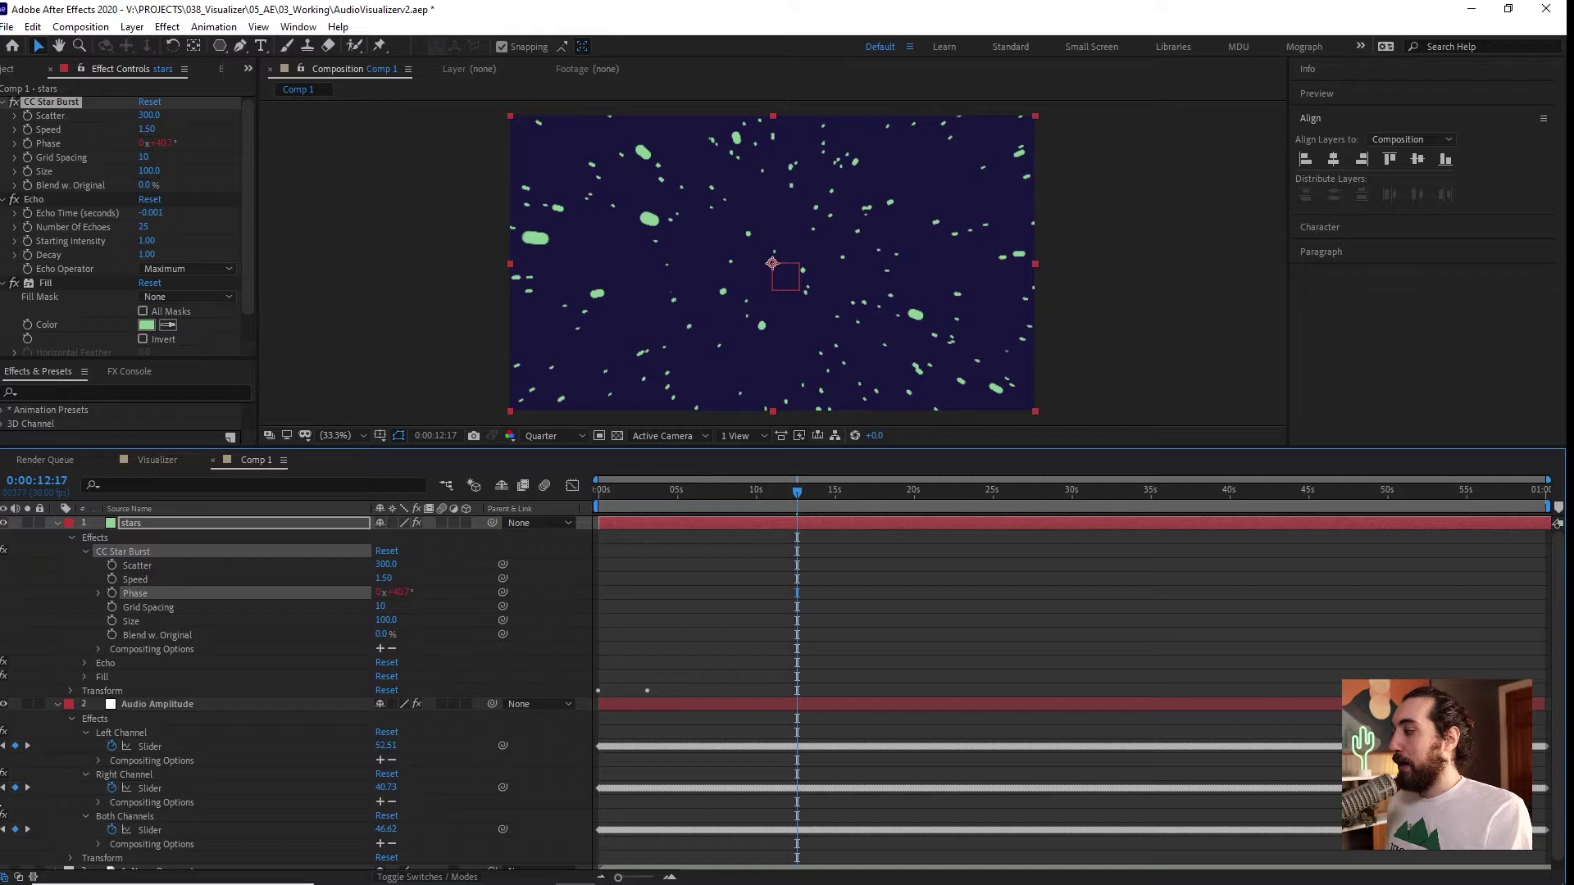
Preview around 33 seconds and move the stars layer to start at about 34 seconds.
key("shift+space")
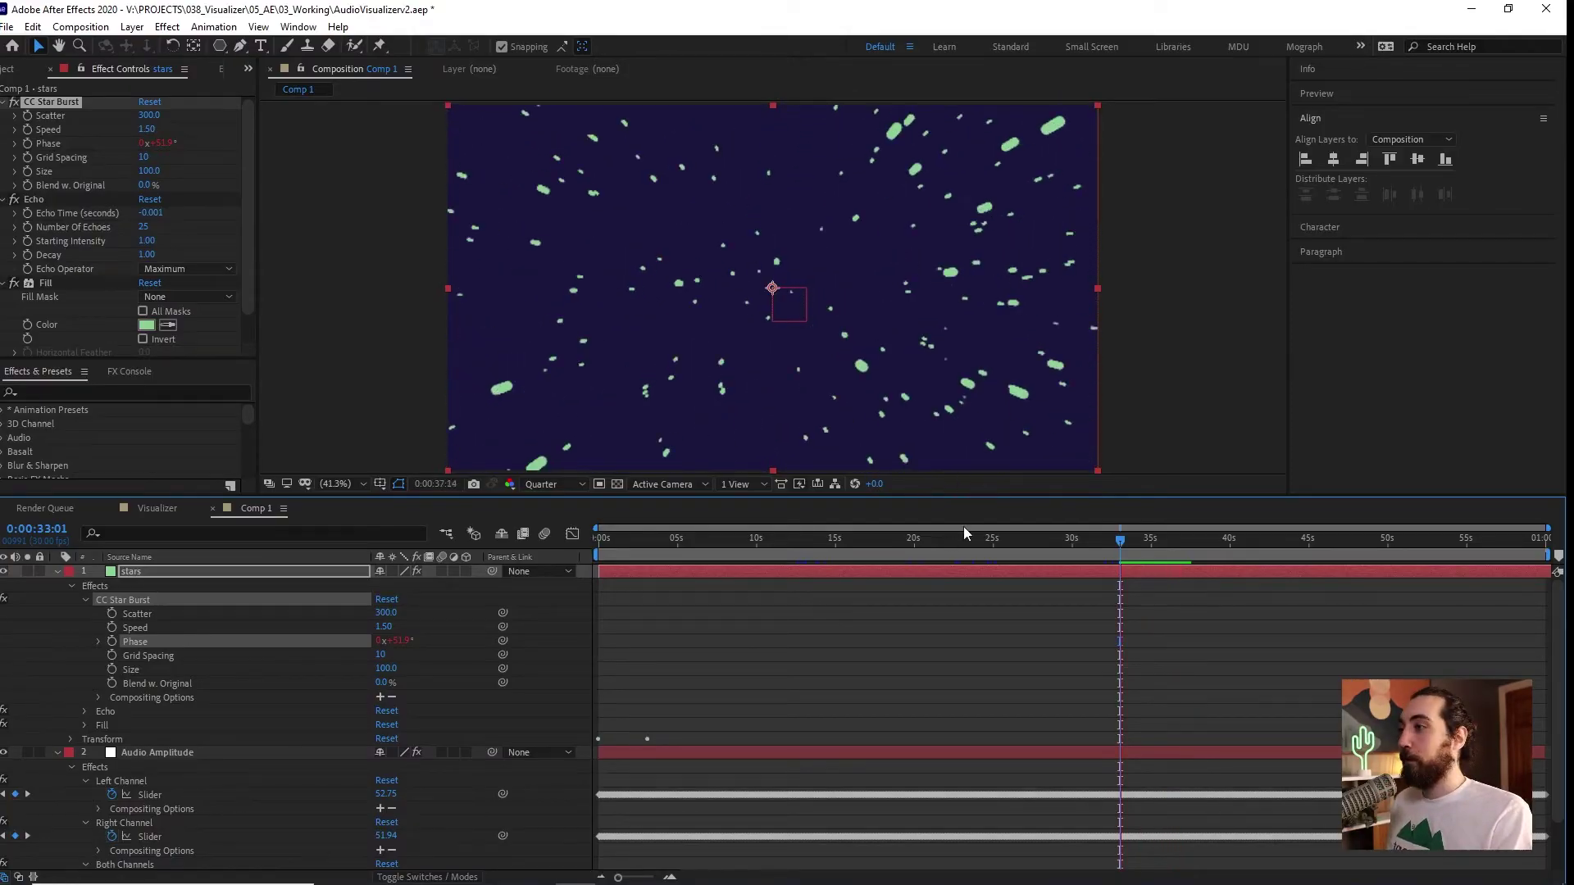
left_click(1128, 543)
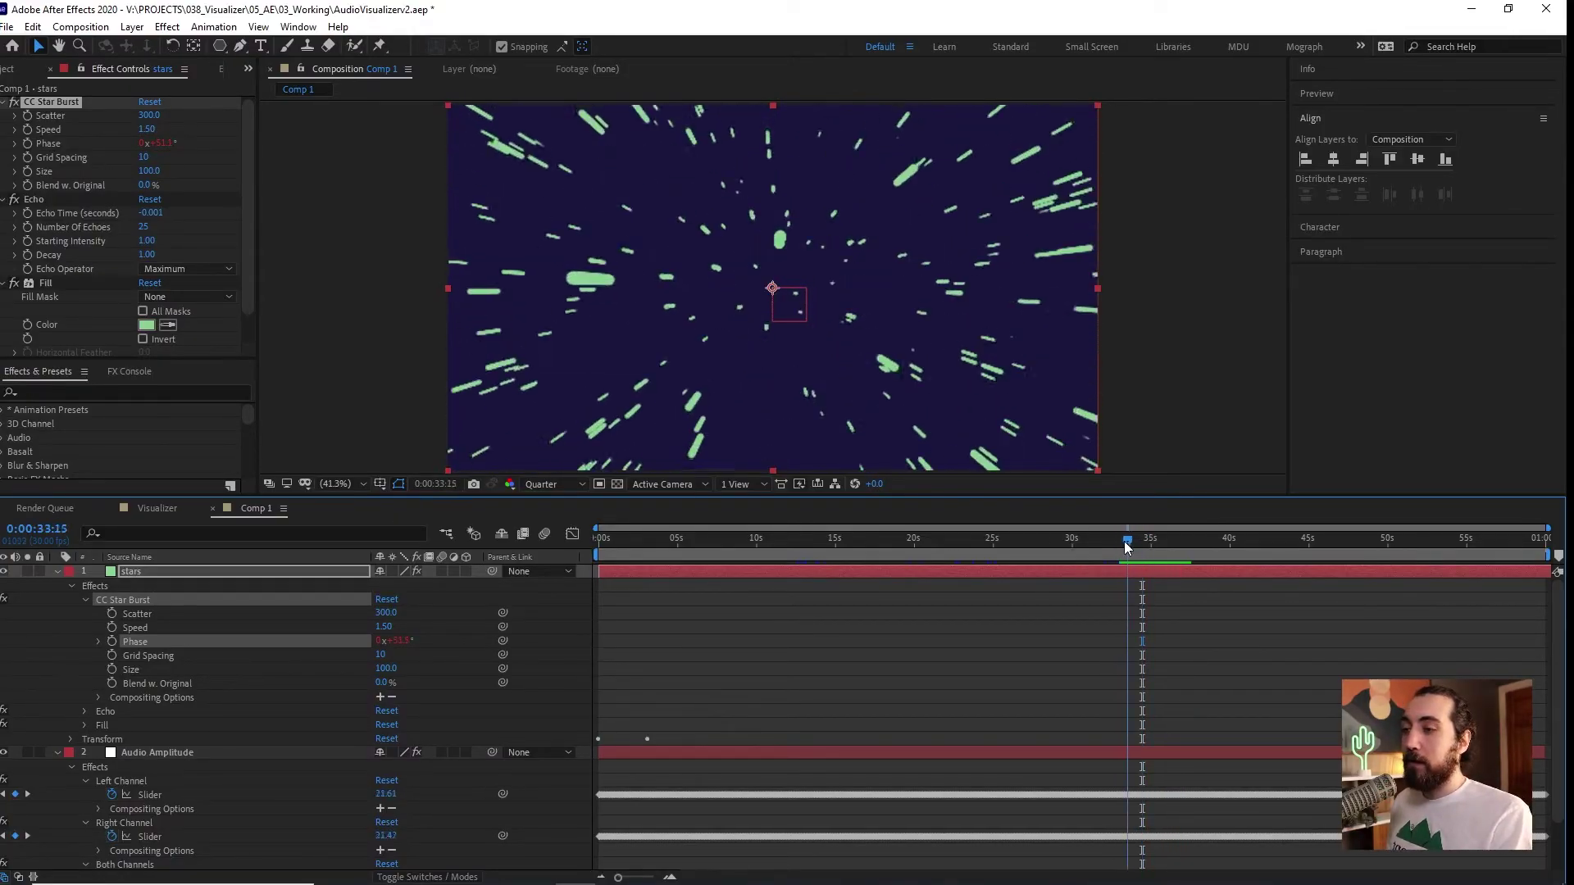
left_click_drag(1126, 546, 1120, 541)
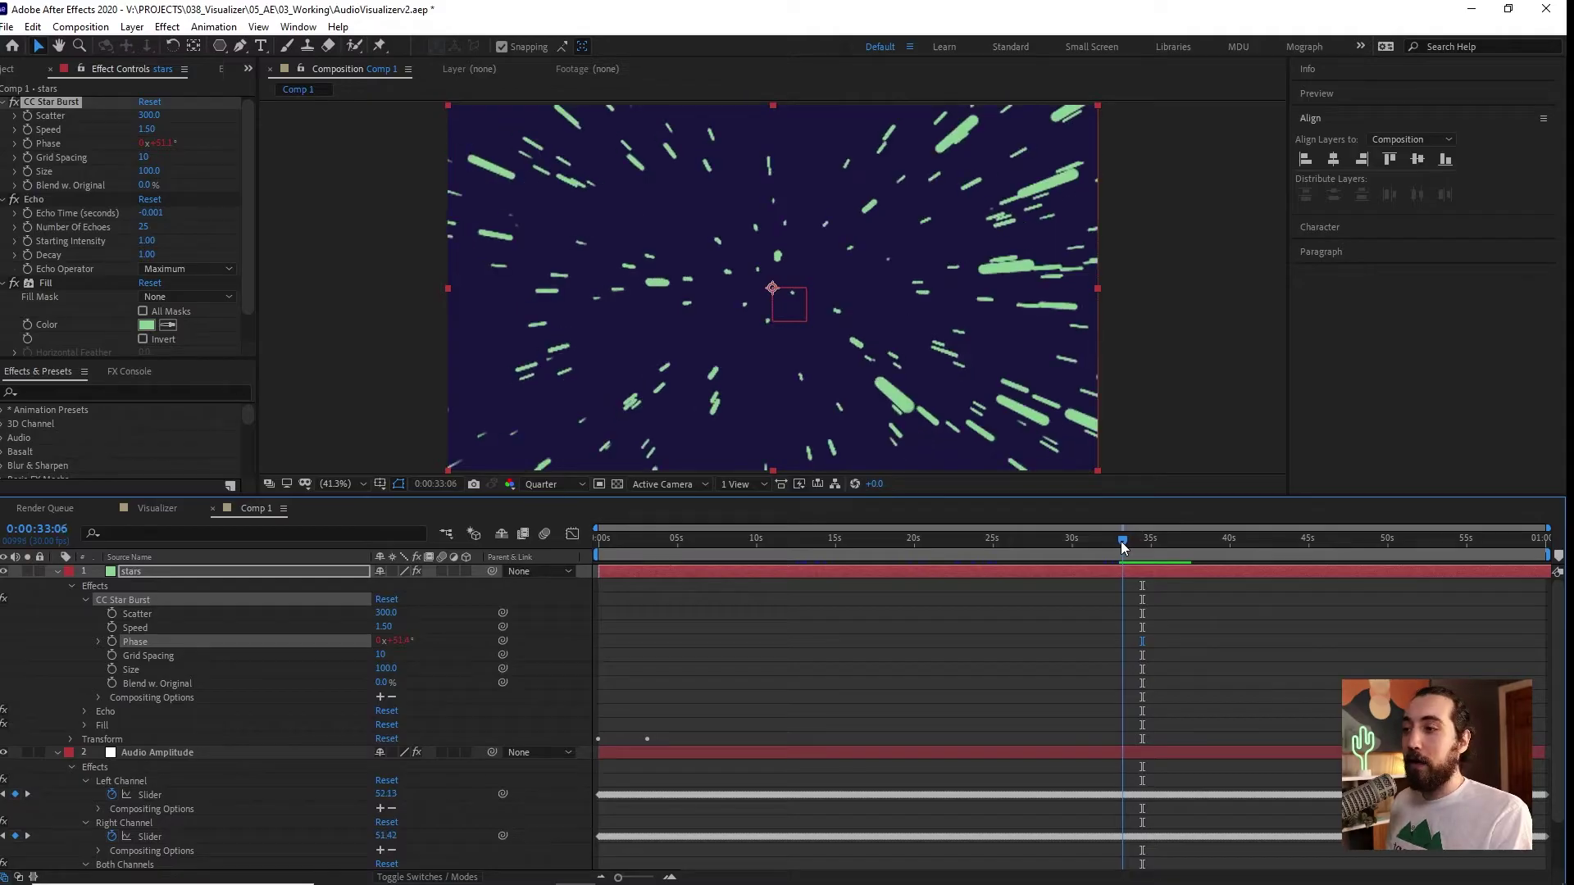
key("space")
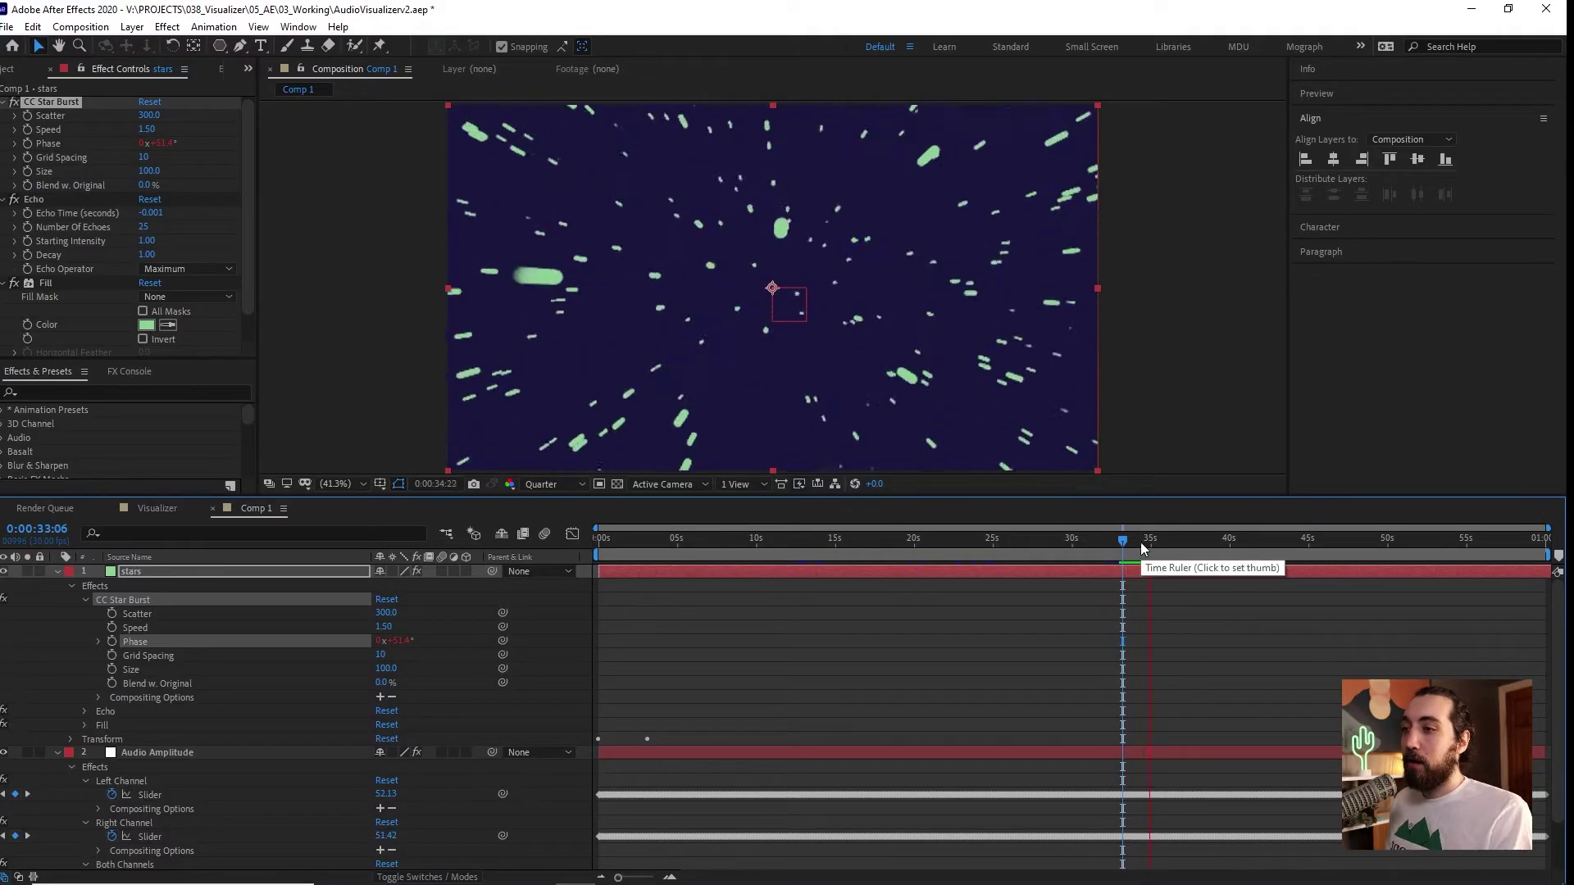
key("space")
left_click_drag(674, 571, 1143, 569)
left_click(1017, 621)
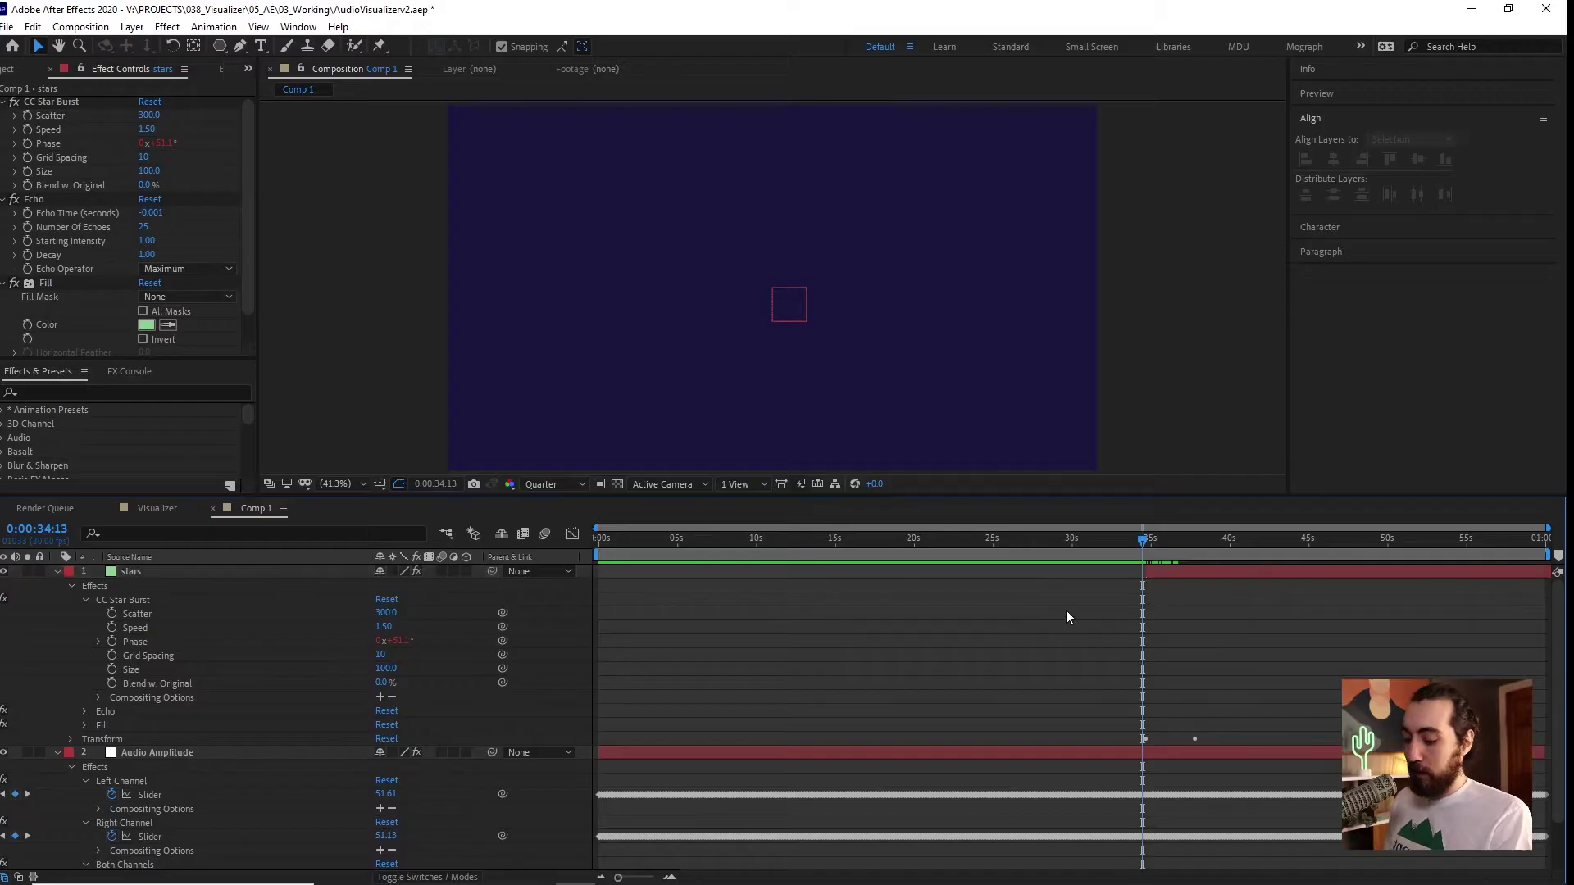
Add video.mp4 from the 02_video folder to Comp 1 as the bottom layer.
key("u")
left_click(8, 69)
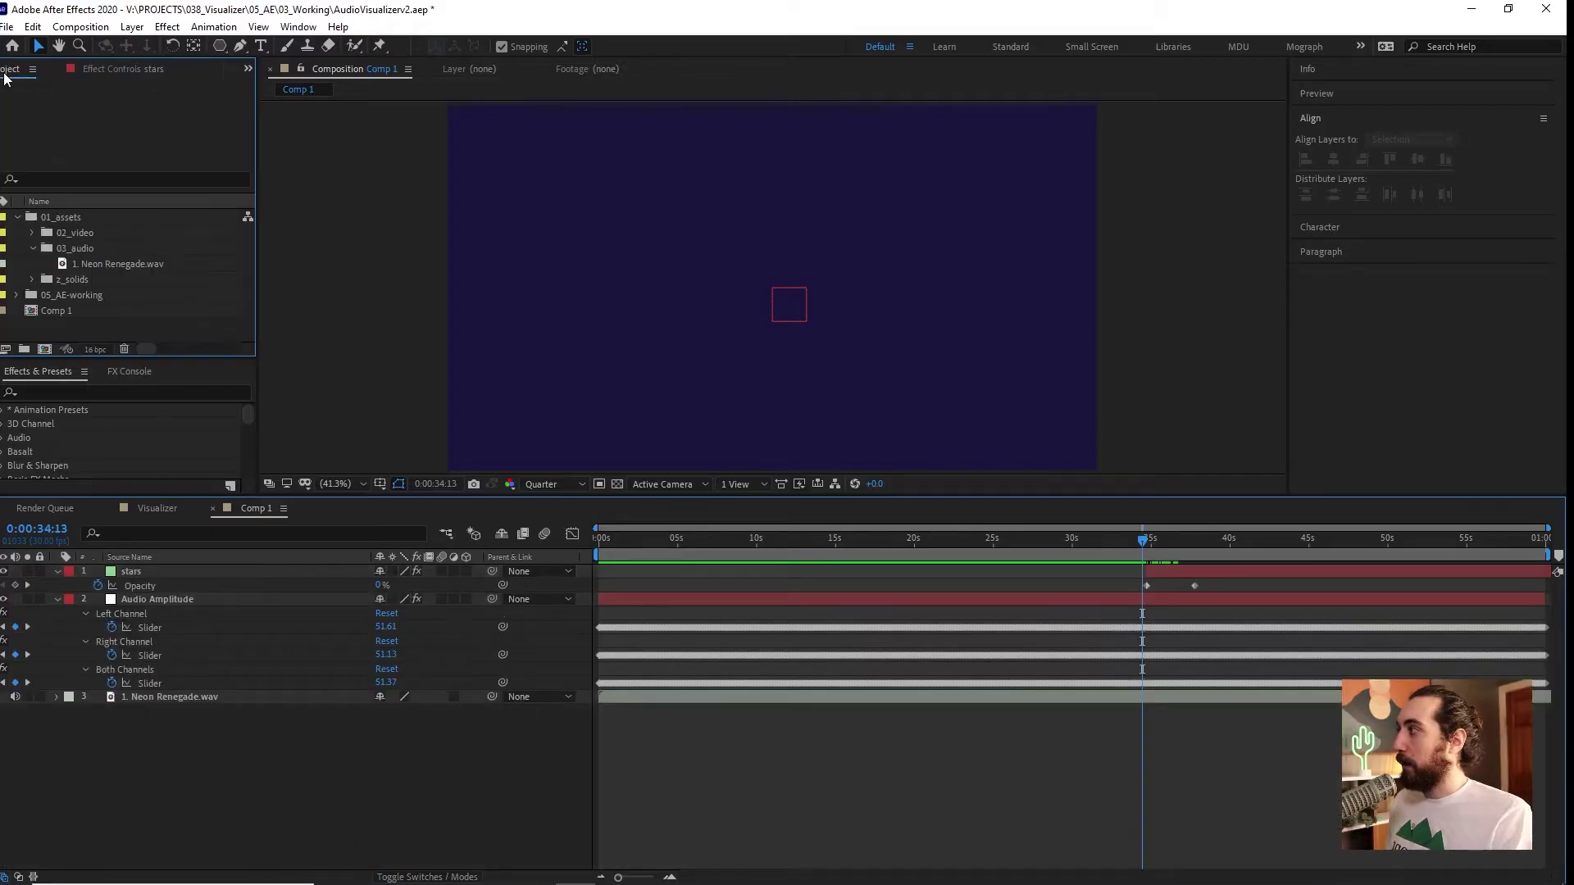
left_click(30, 234)
left_click(97, 248)
left_click_drag(113, 251, 235, 749)
left_click_drag(703, 541, 718, 541)
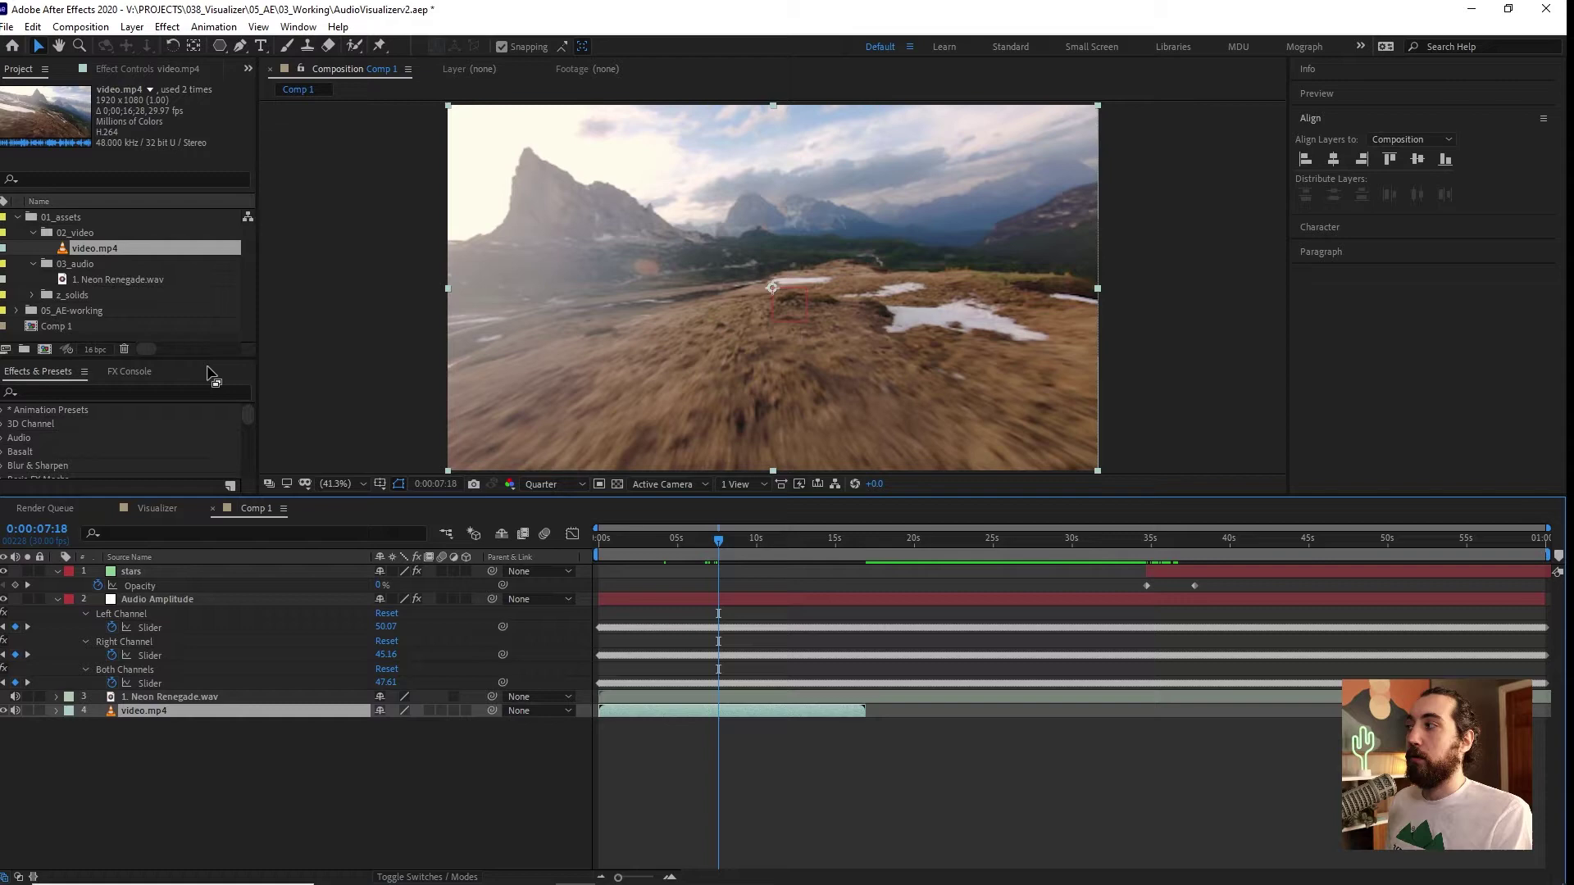
Interpret the video.mp4 footage to loop 10 times.
right_click(107, 244)
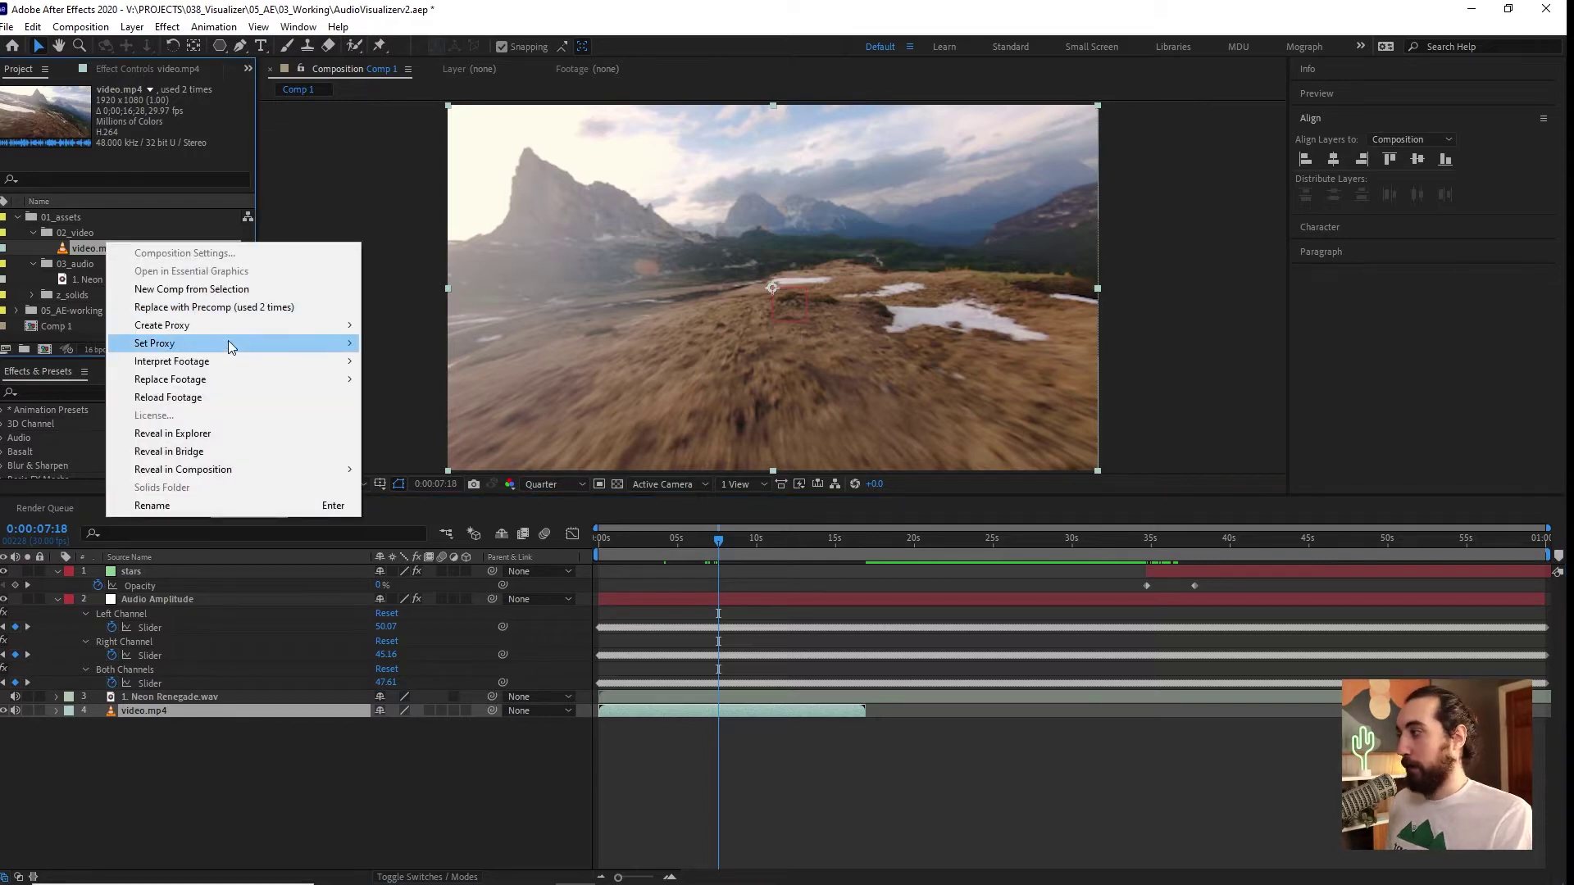
mouse_move(244, 361)
left_click(394, 357)
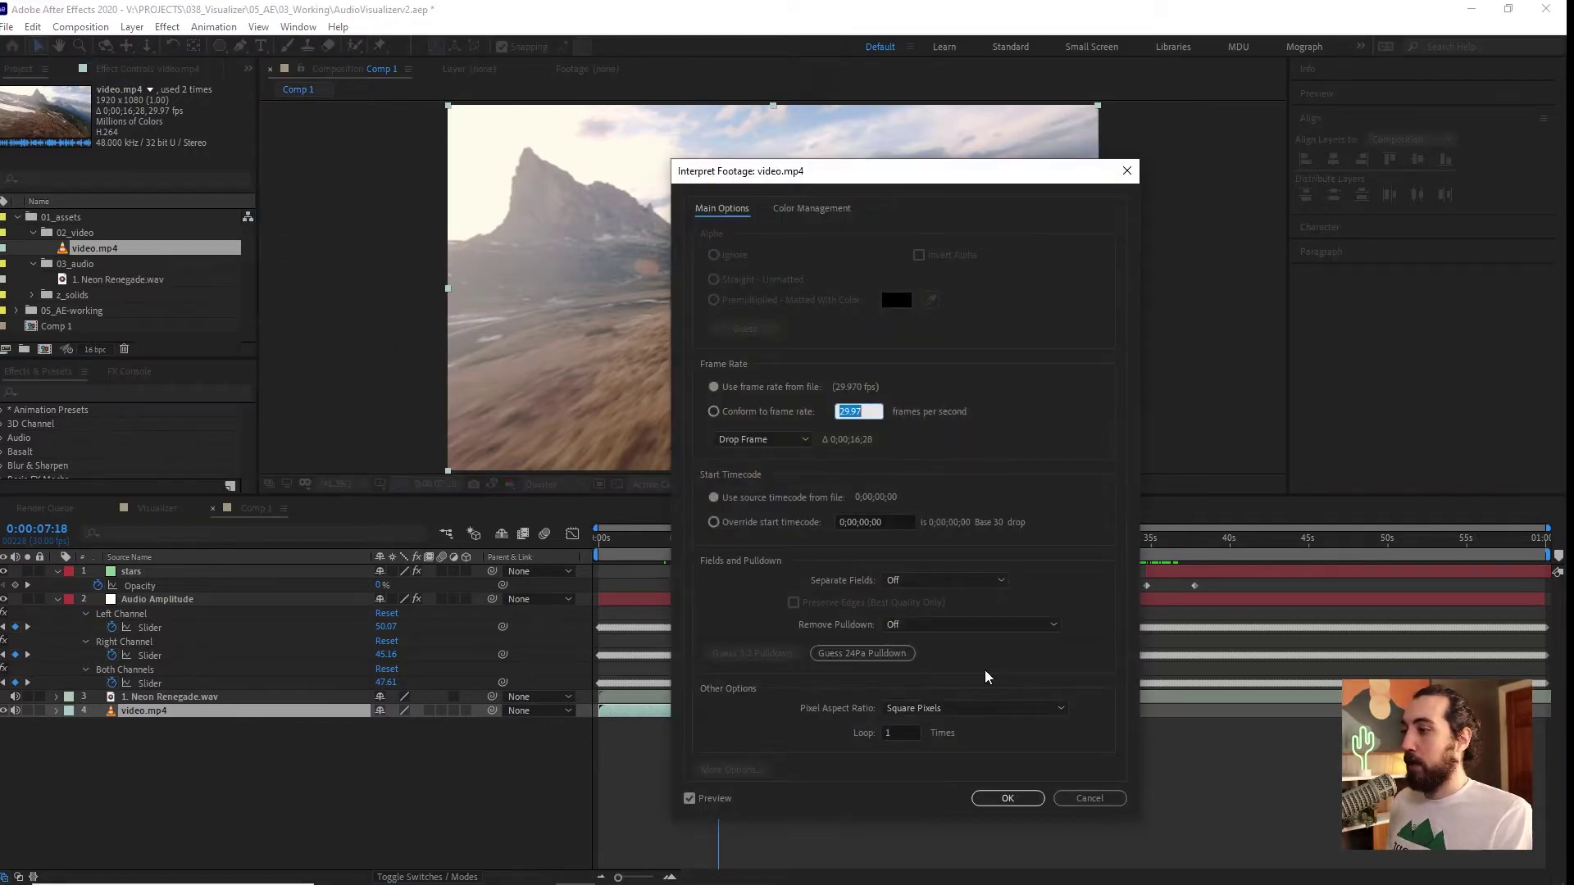
double_click(901, 732)
type("10")
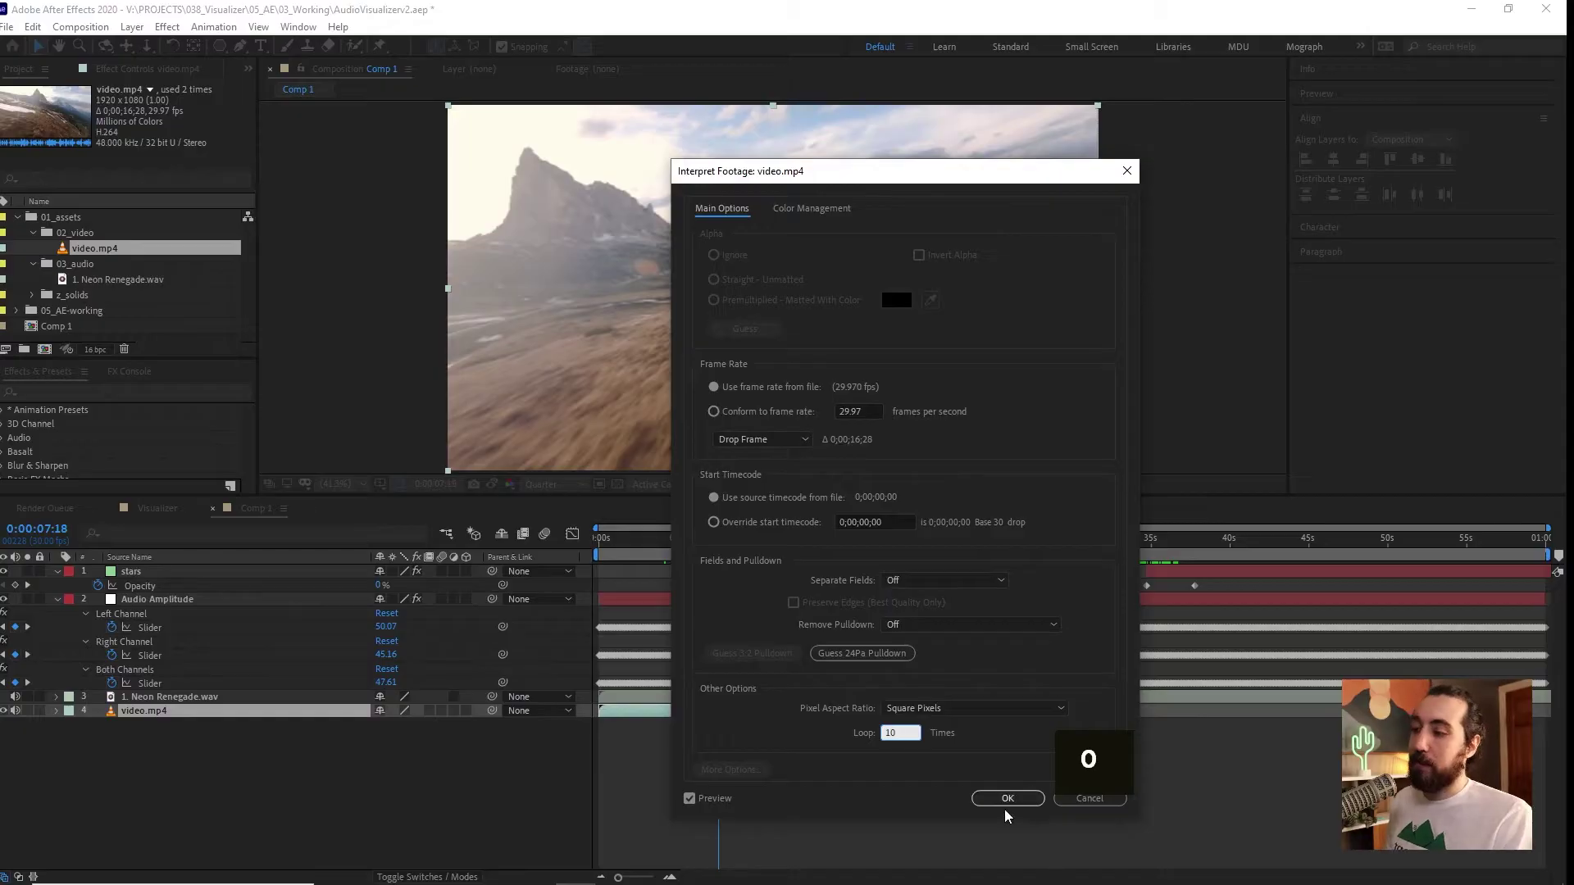
left_click(1006, 800)
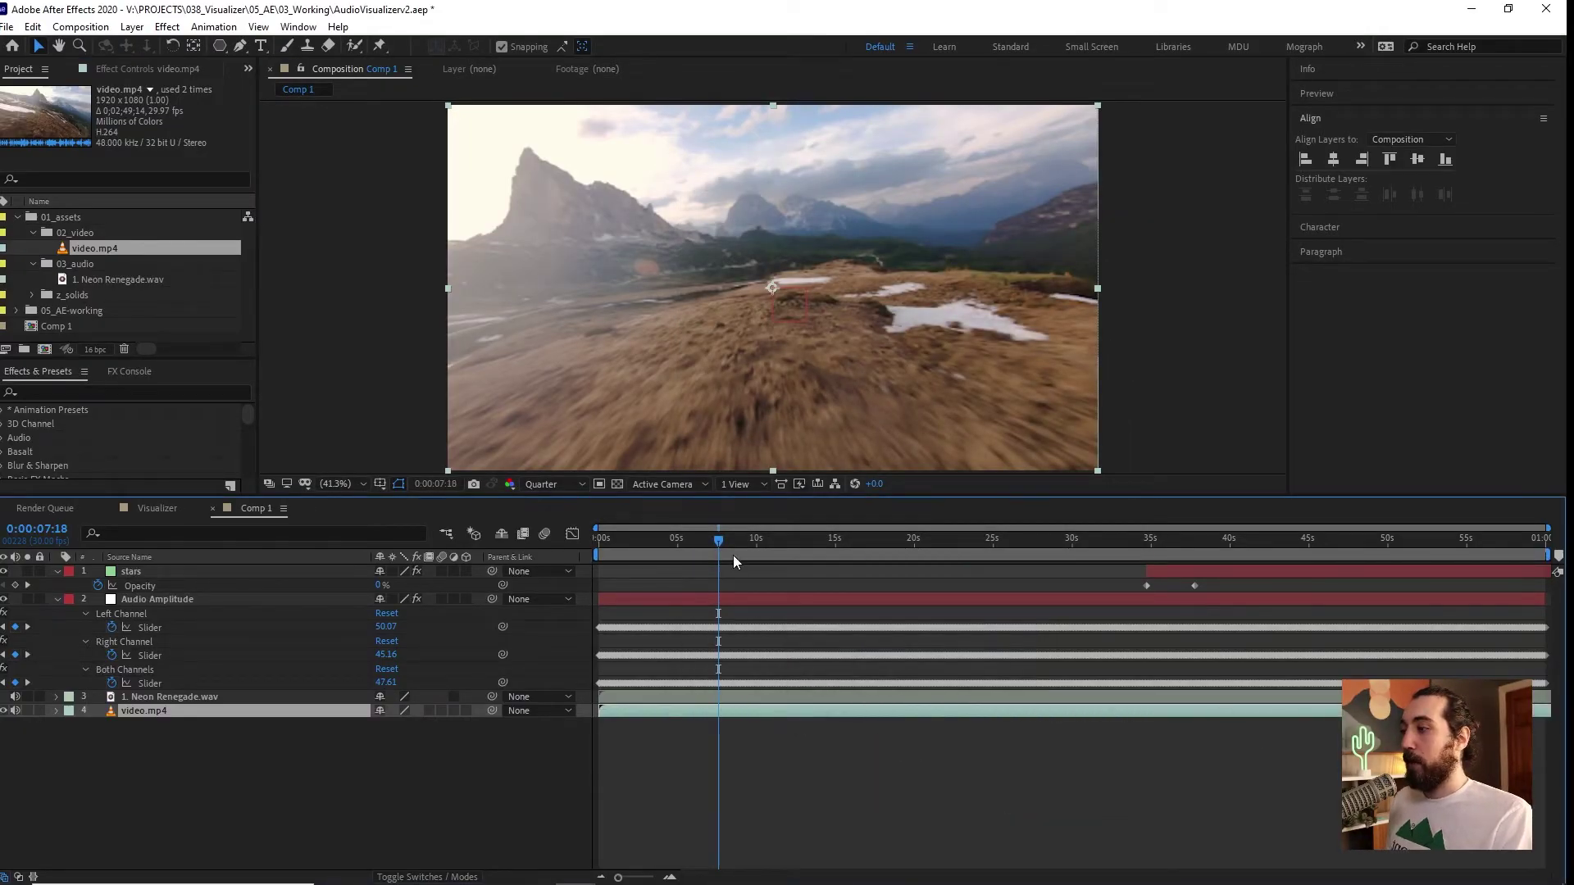
Enable Time Remap on video.mp4 and link it to the Left Channel slider.
left_click_drag(780, 541, 768, 542)
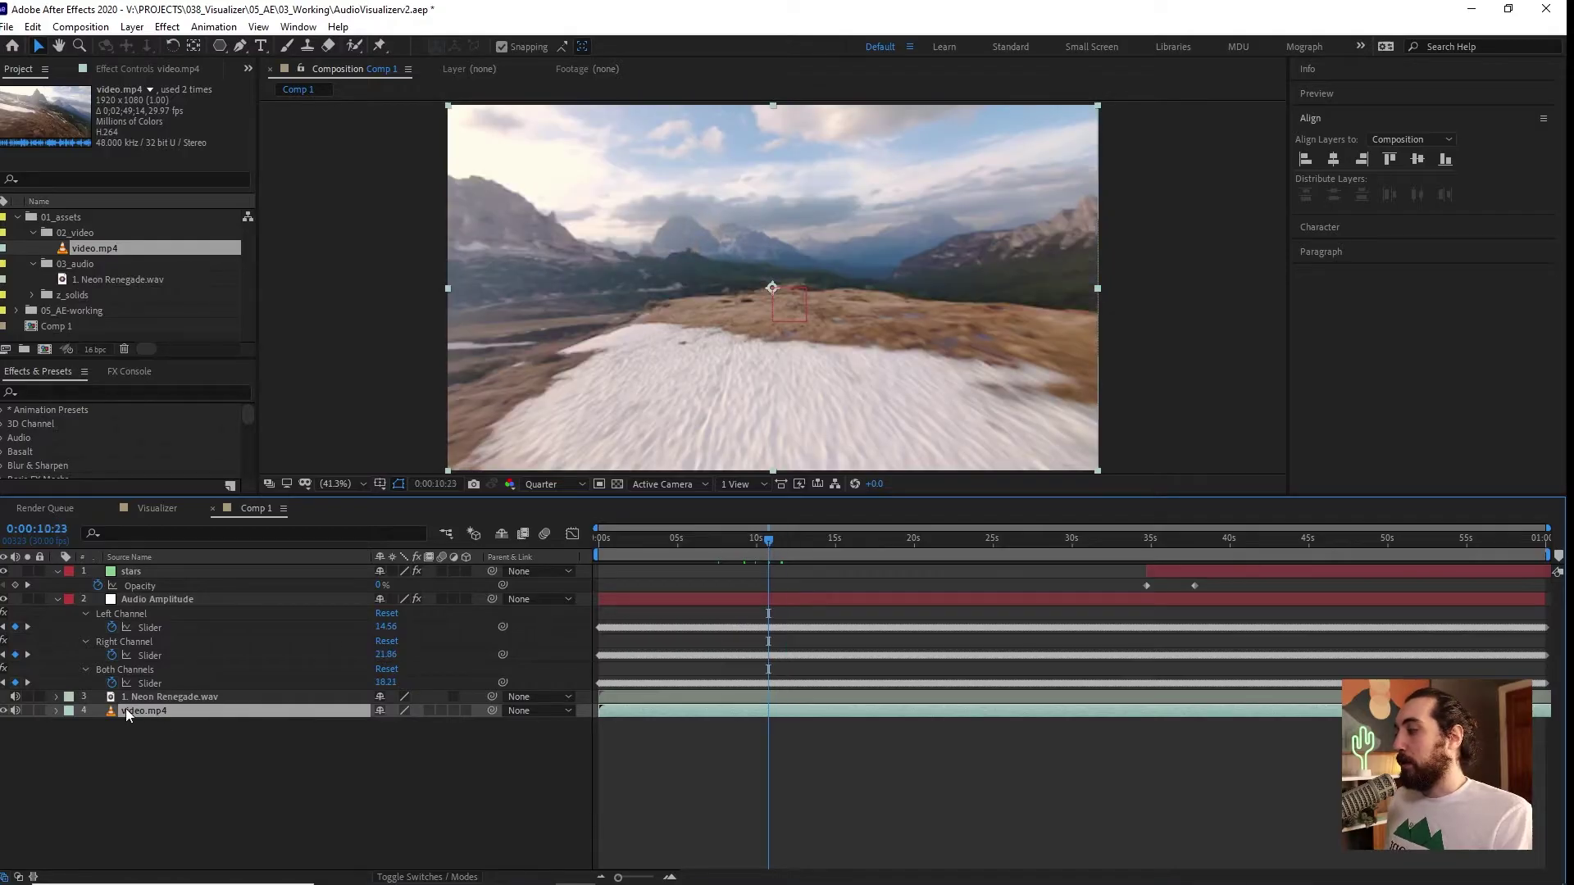
right_click(159, 713)
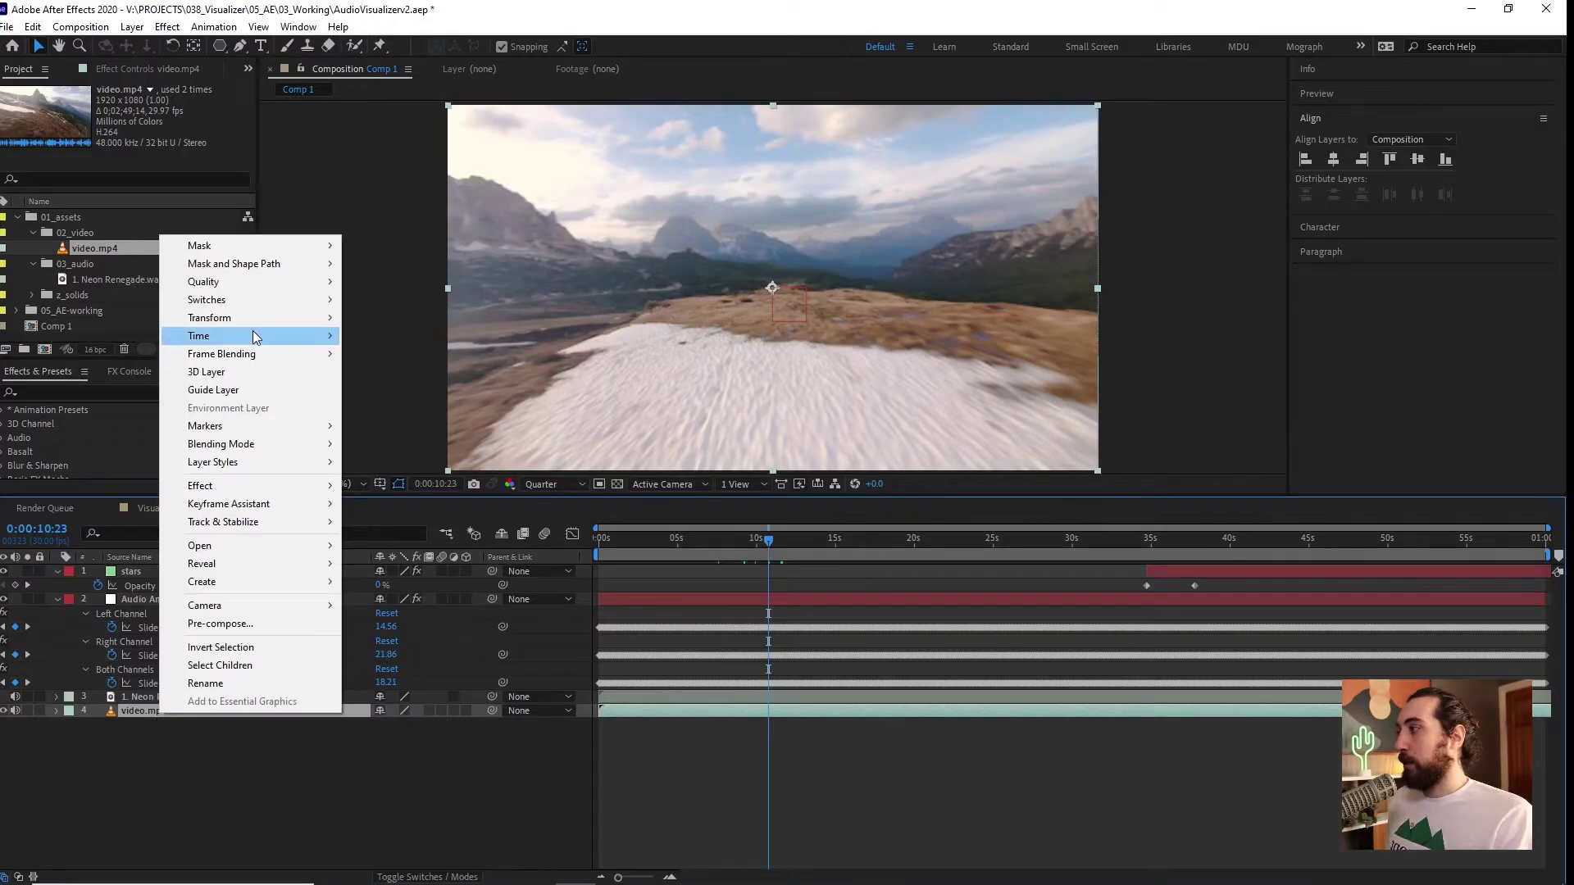
mouse_move(252, 336)
left_click(410, 336)
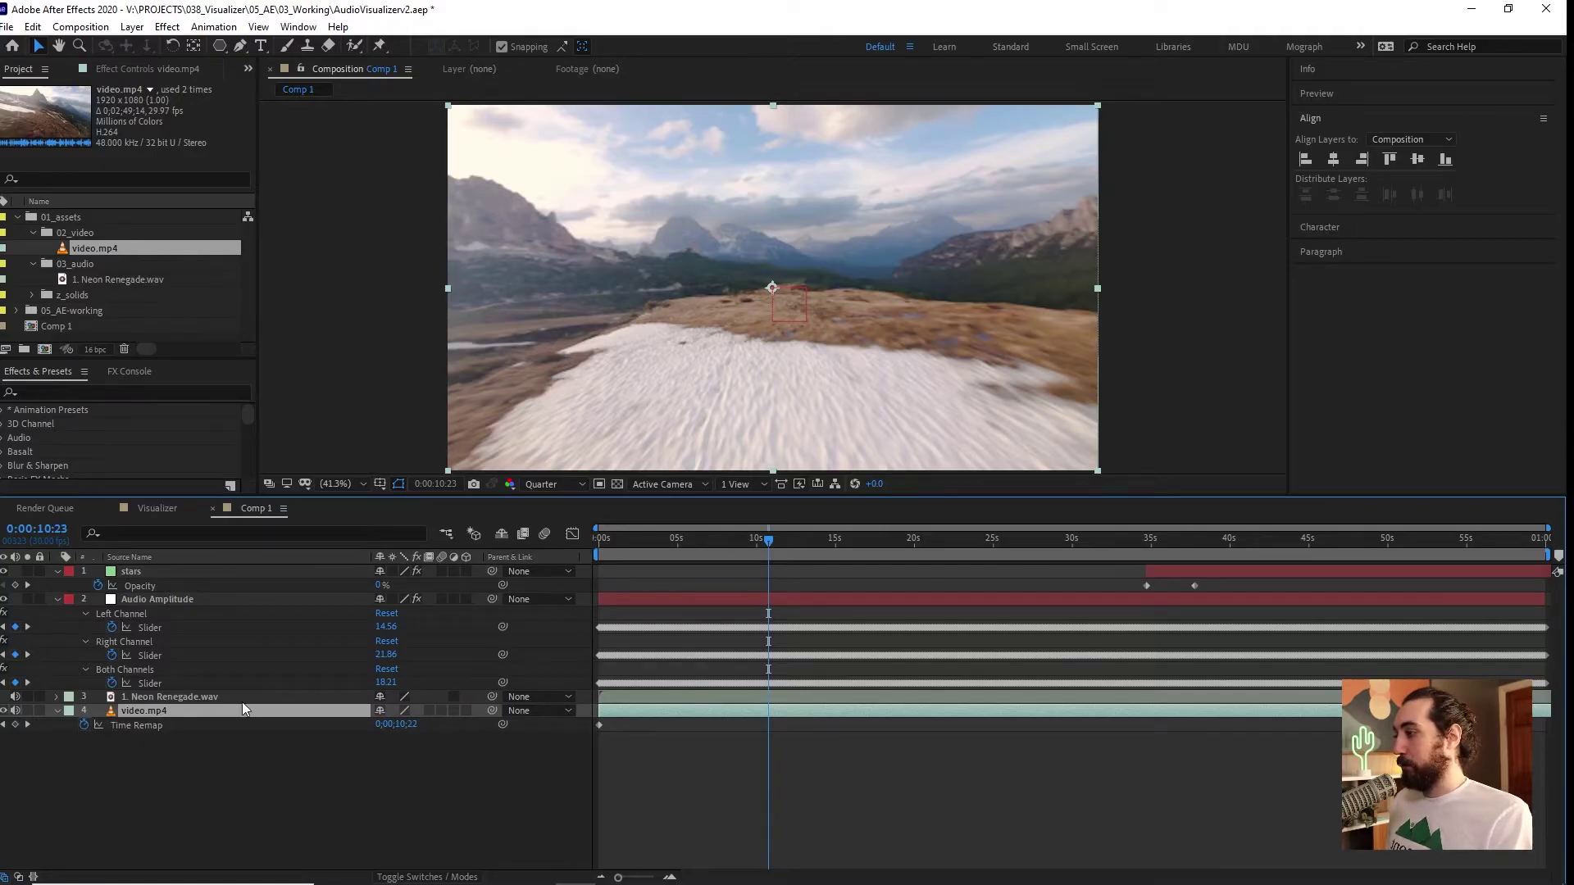
left_click_drag(502, 727, 234, 628)
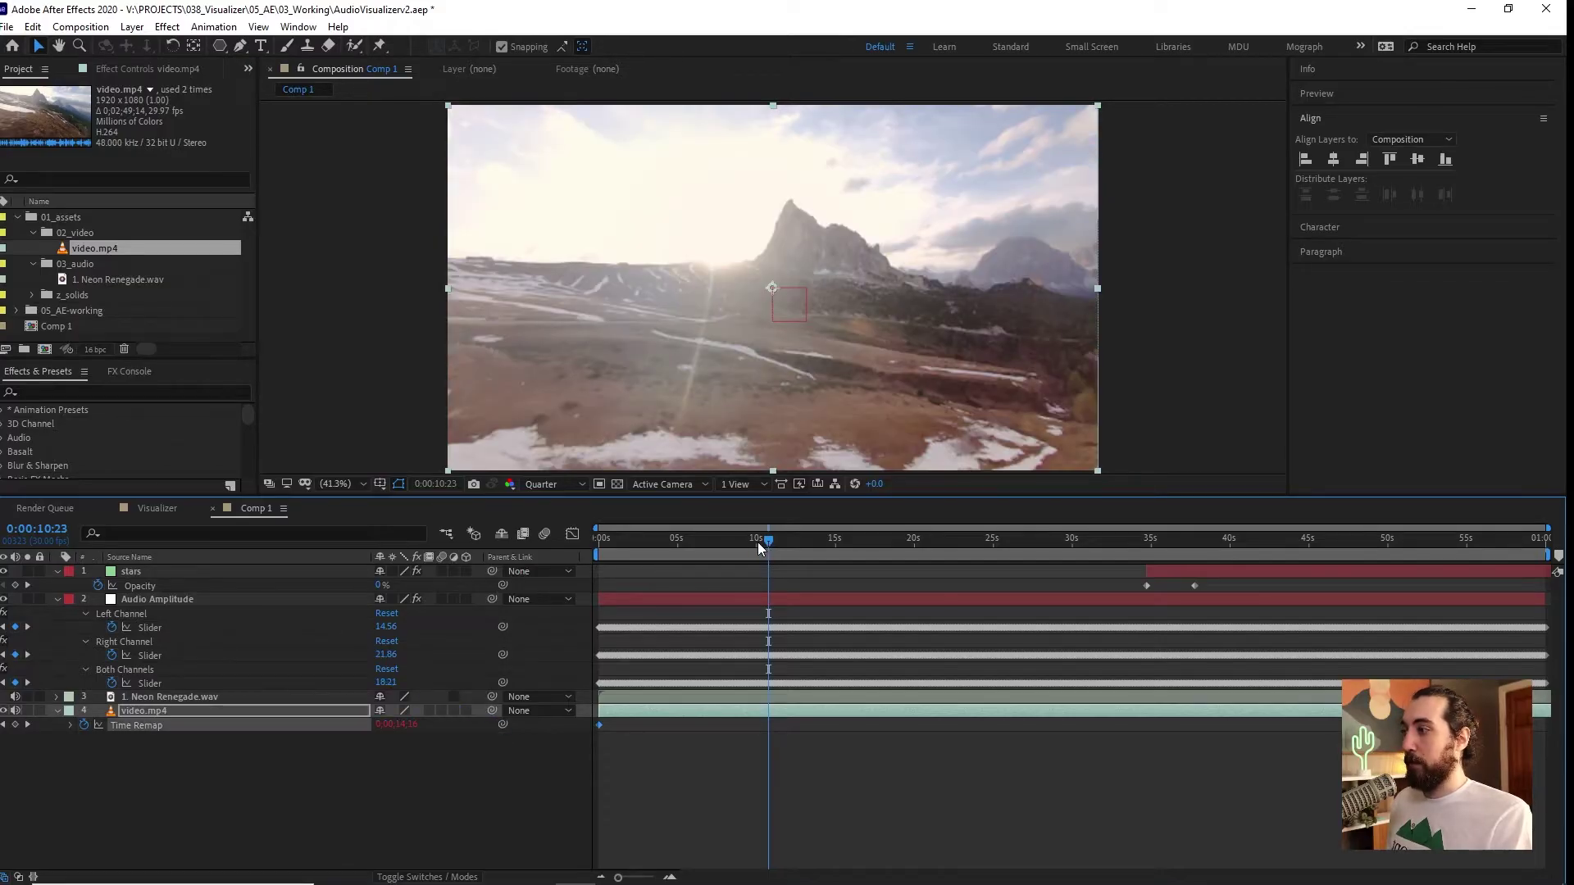
Preview the audio-driven footage from 0:00:08:14.
left_click_drag(757, 543, 732, 544)
key("shift+space")
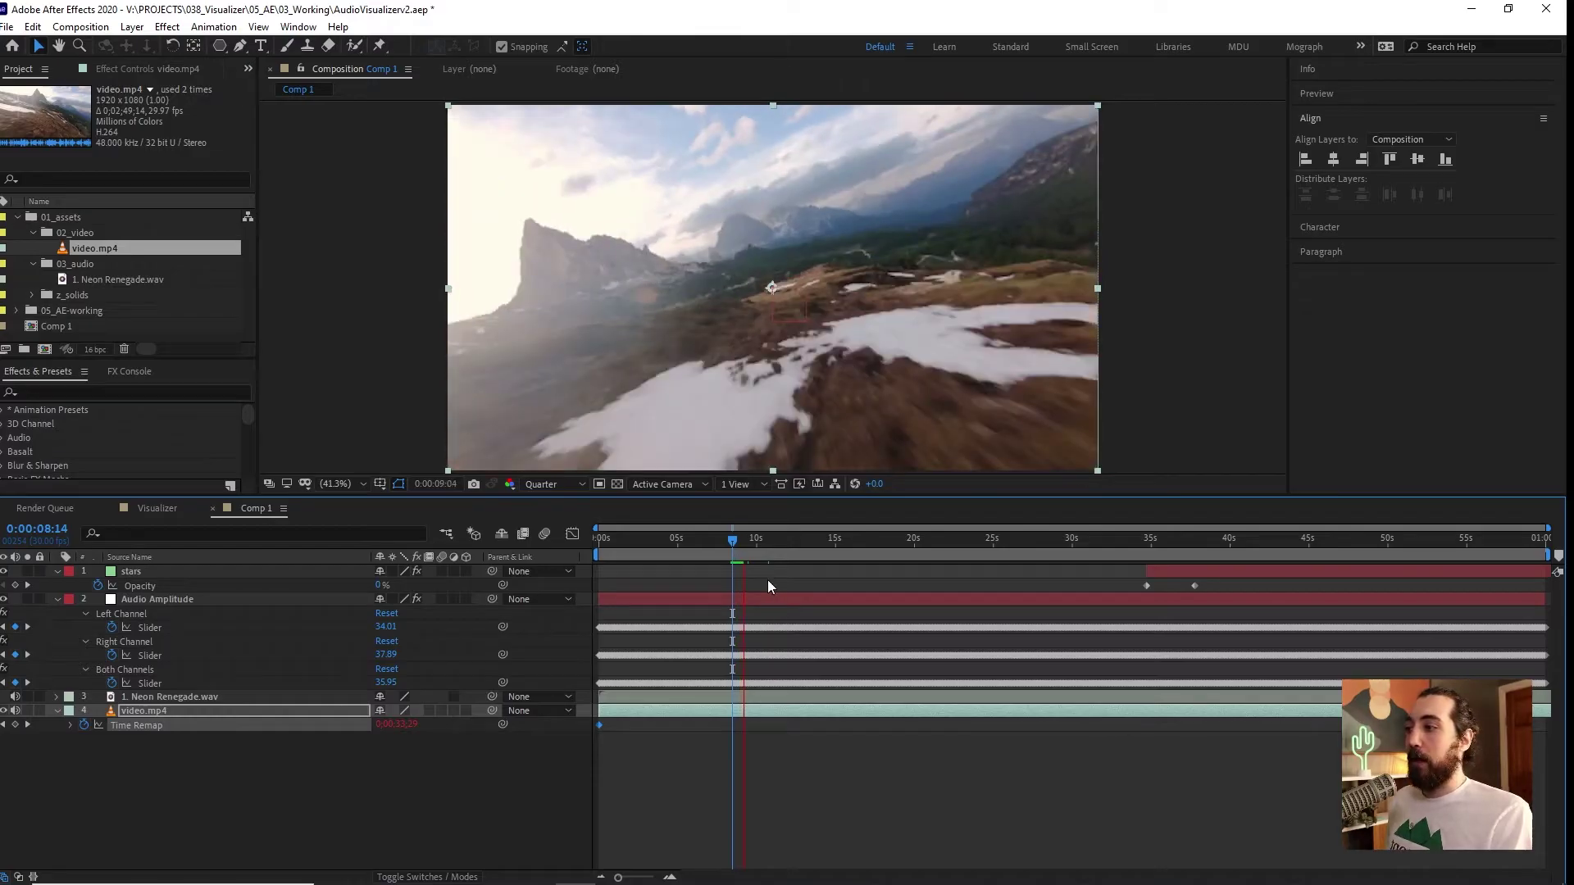
key("shift+space")
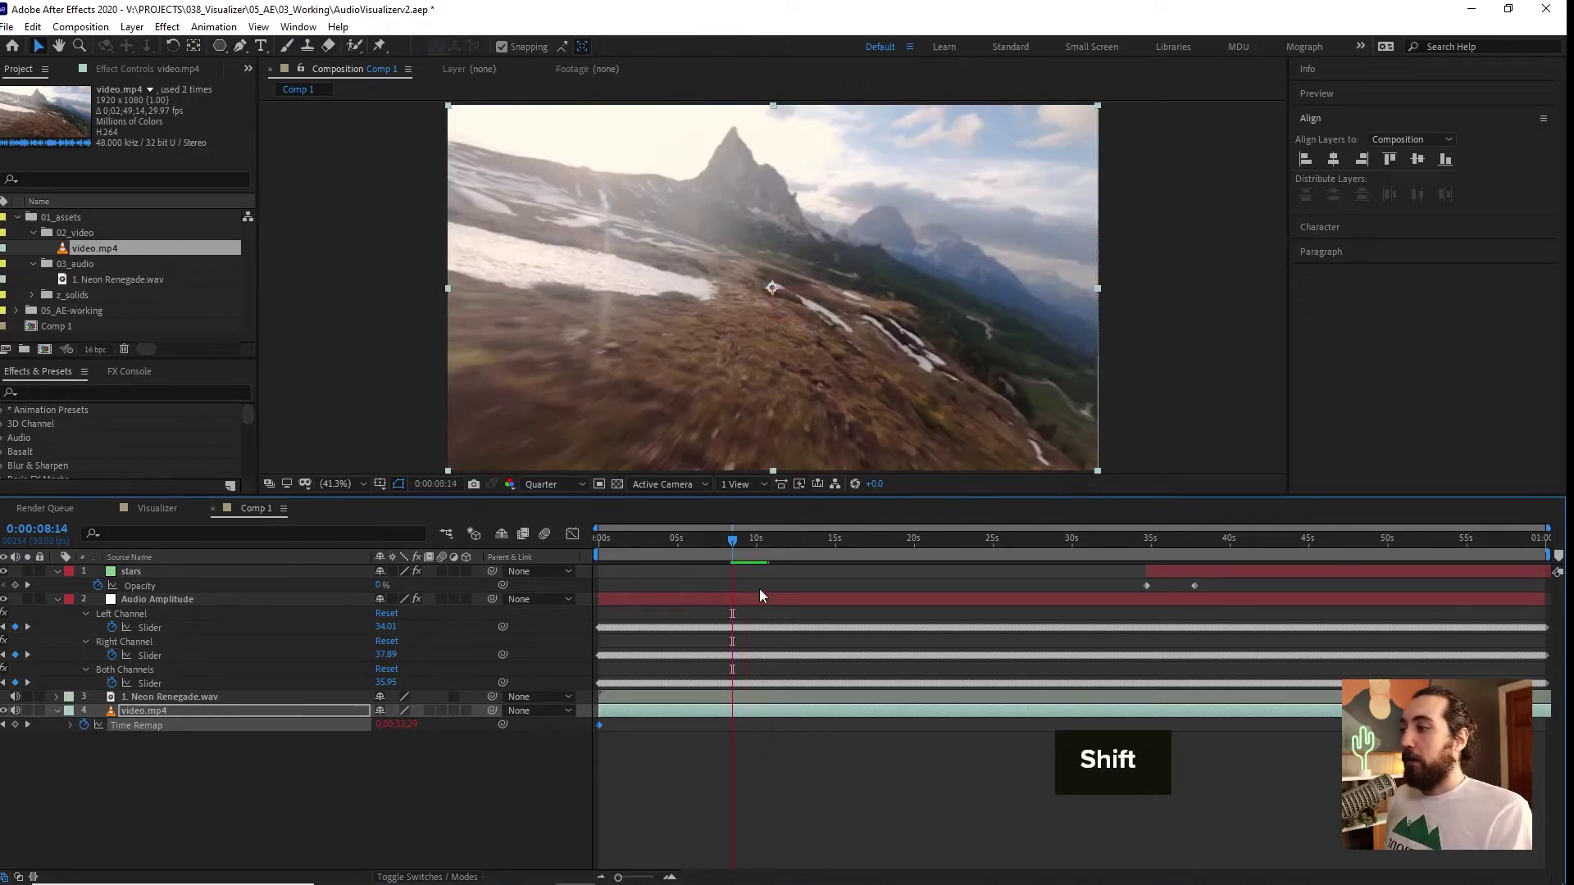
key("shift+space")
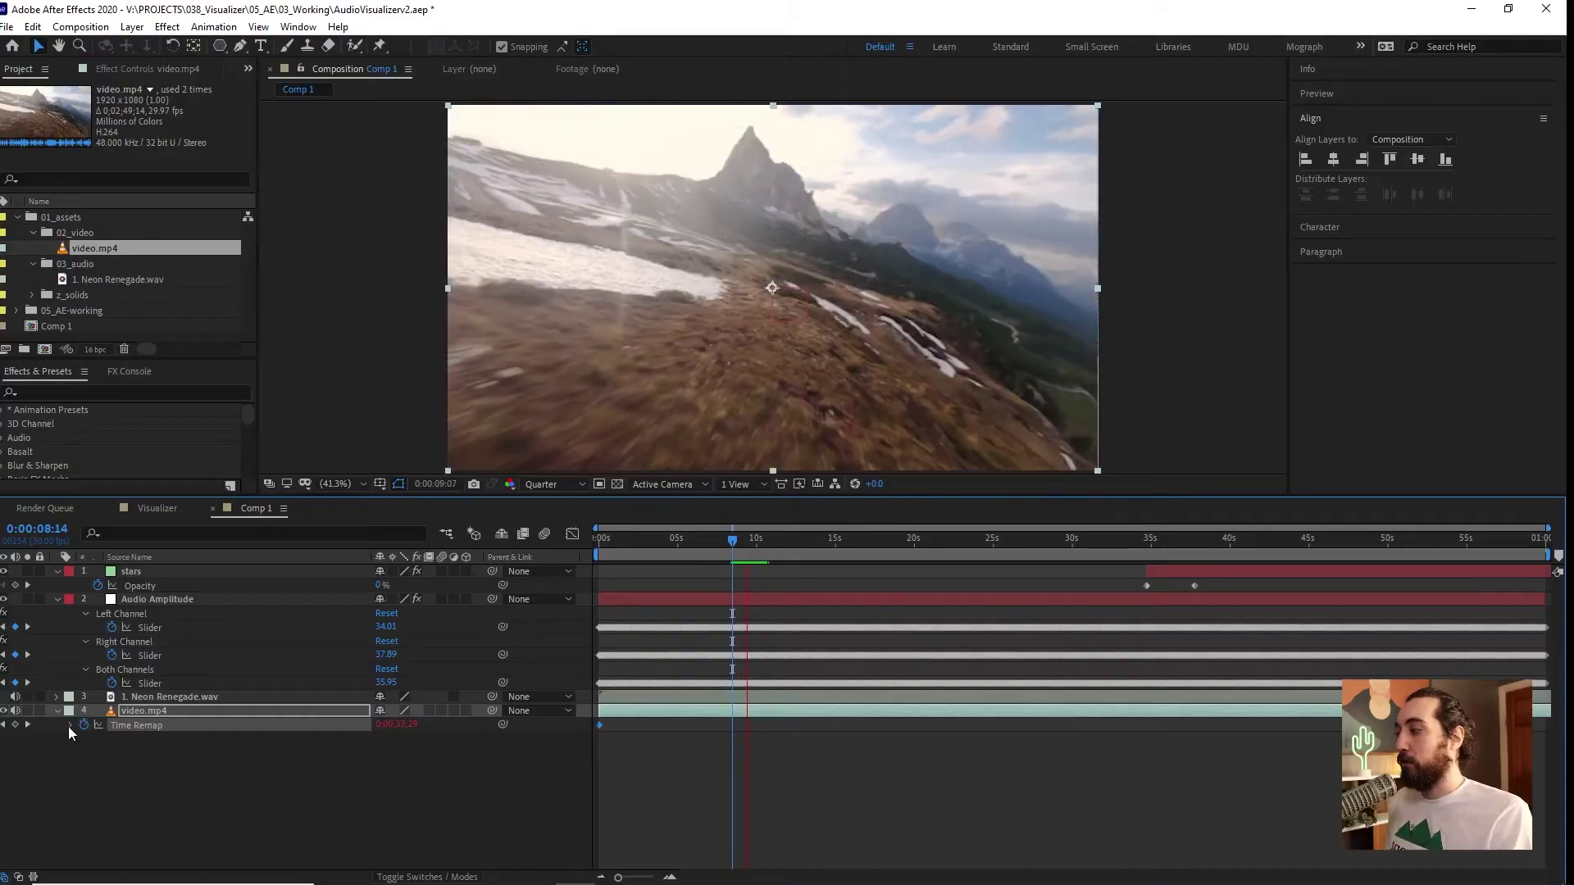
Replace the video.mp4 Time Remap expression with time*2.
type("thisComp.layer(\"Audio Amplitude\").effect(\"Left Channel\")(\"Slider\")")
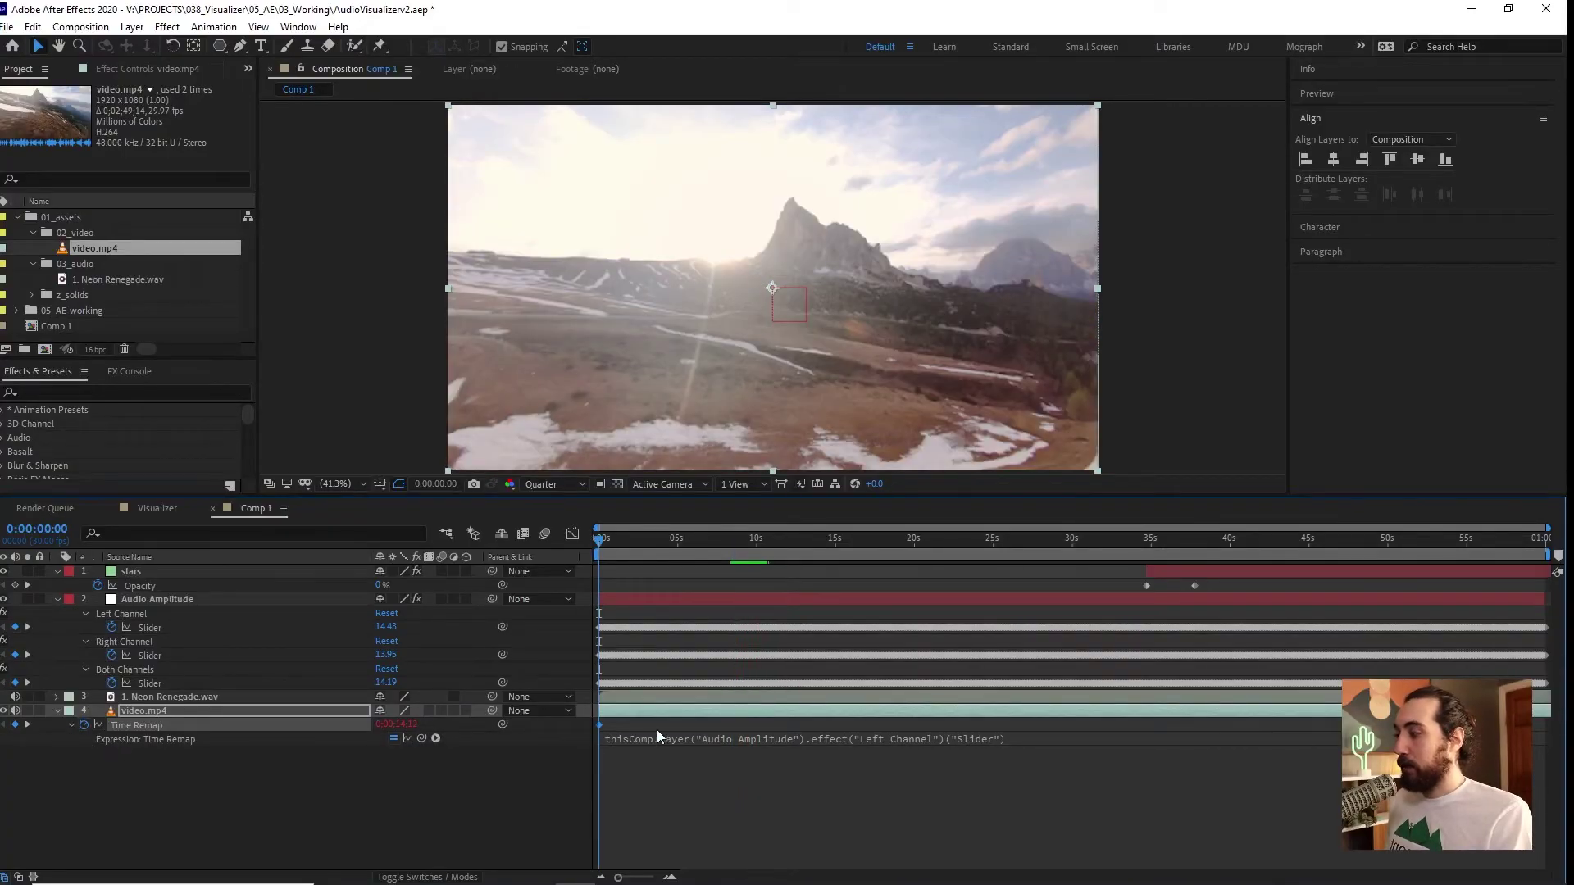
left_click(752, 541)
key("e")
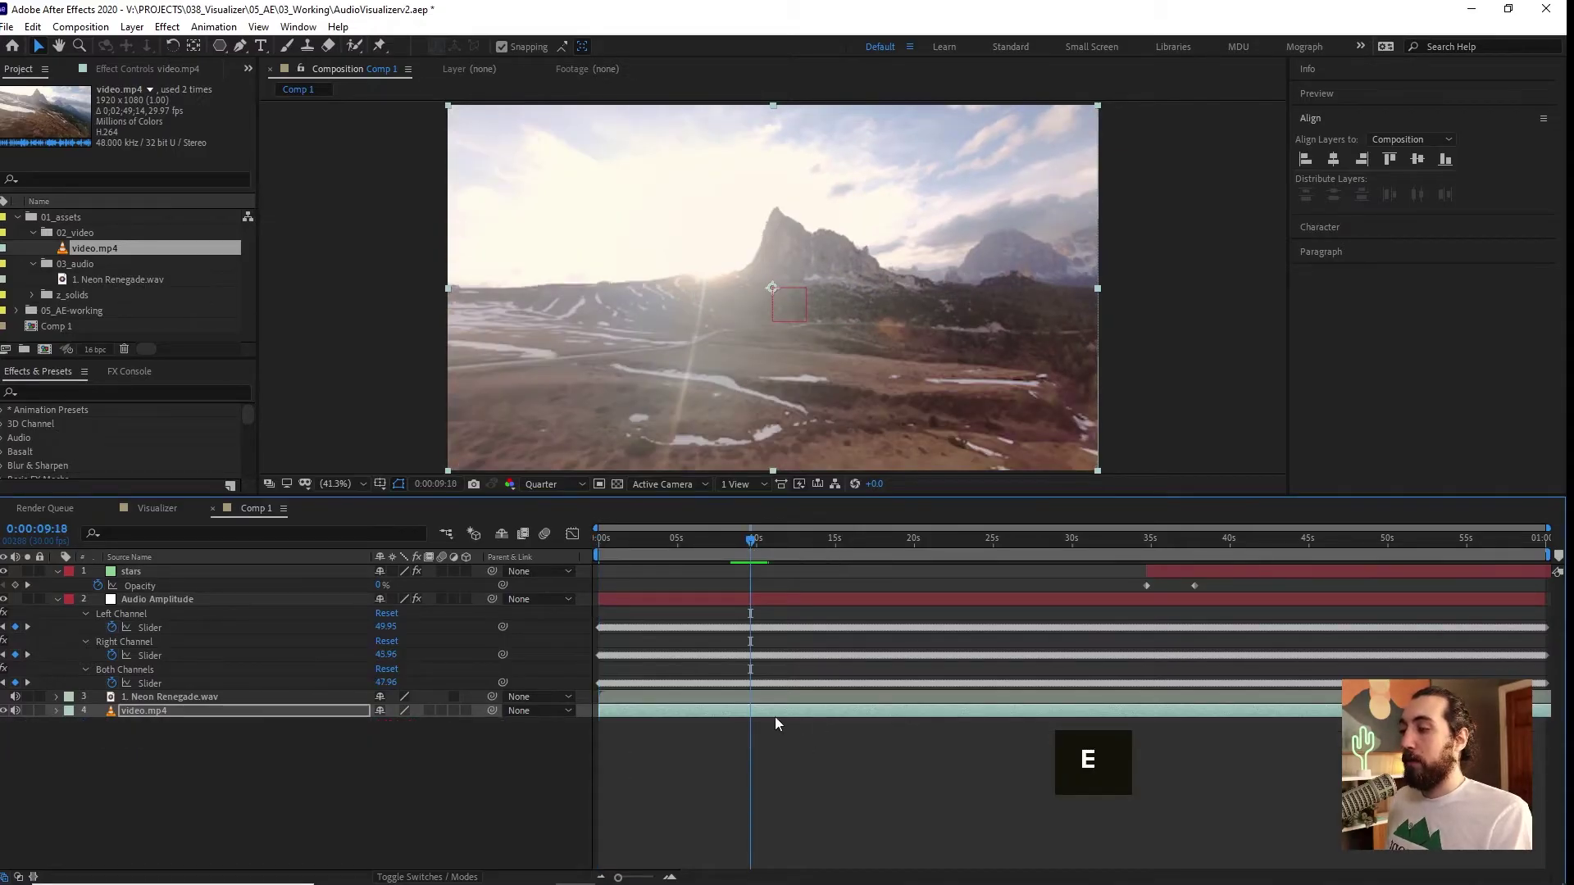
key("e")
key("e")
left_click(751, 740)
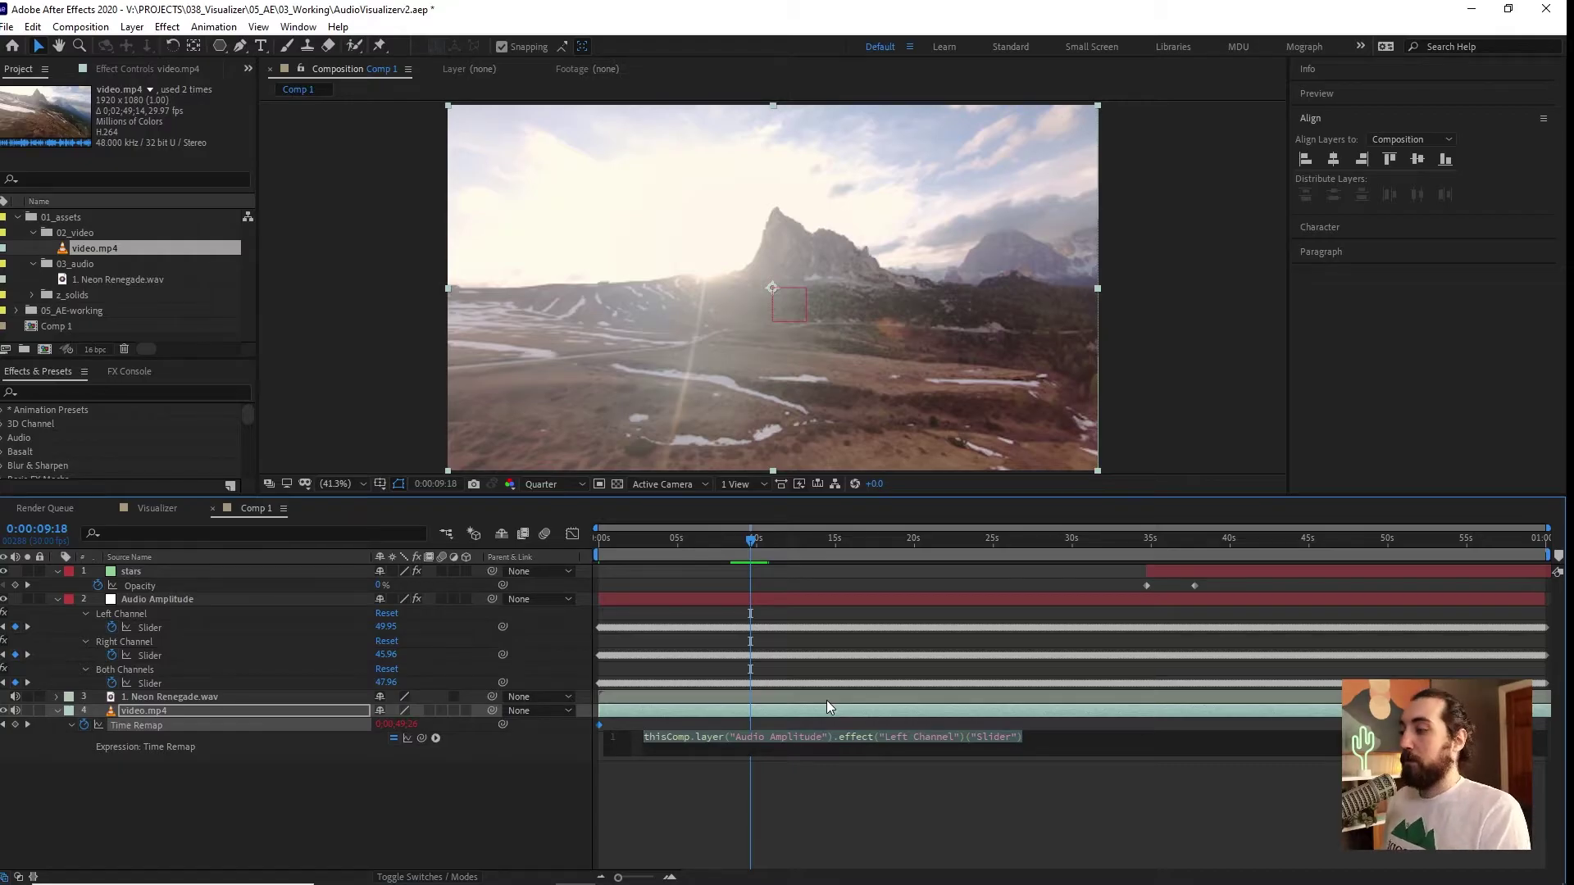
type("time")
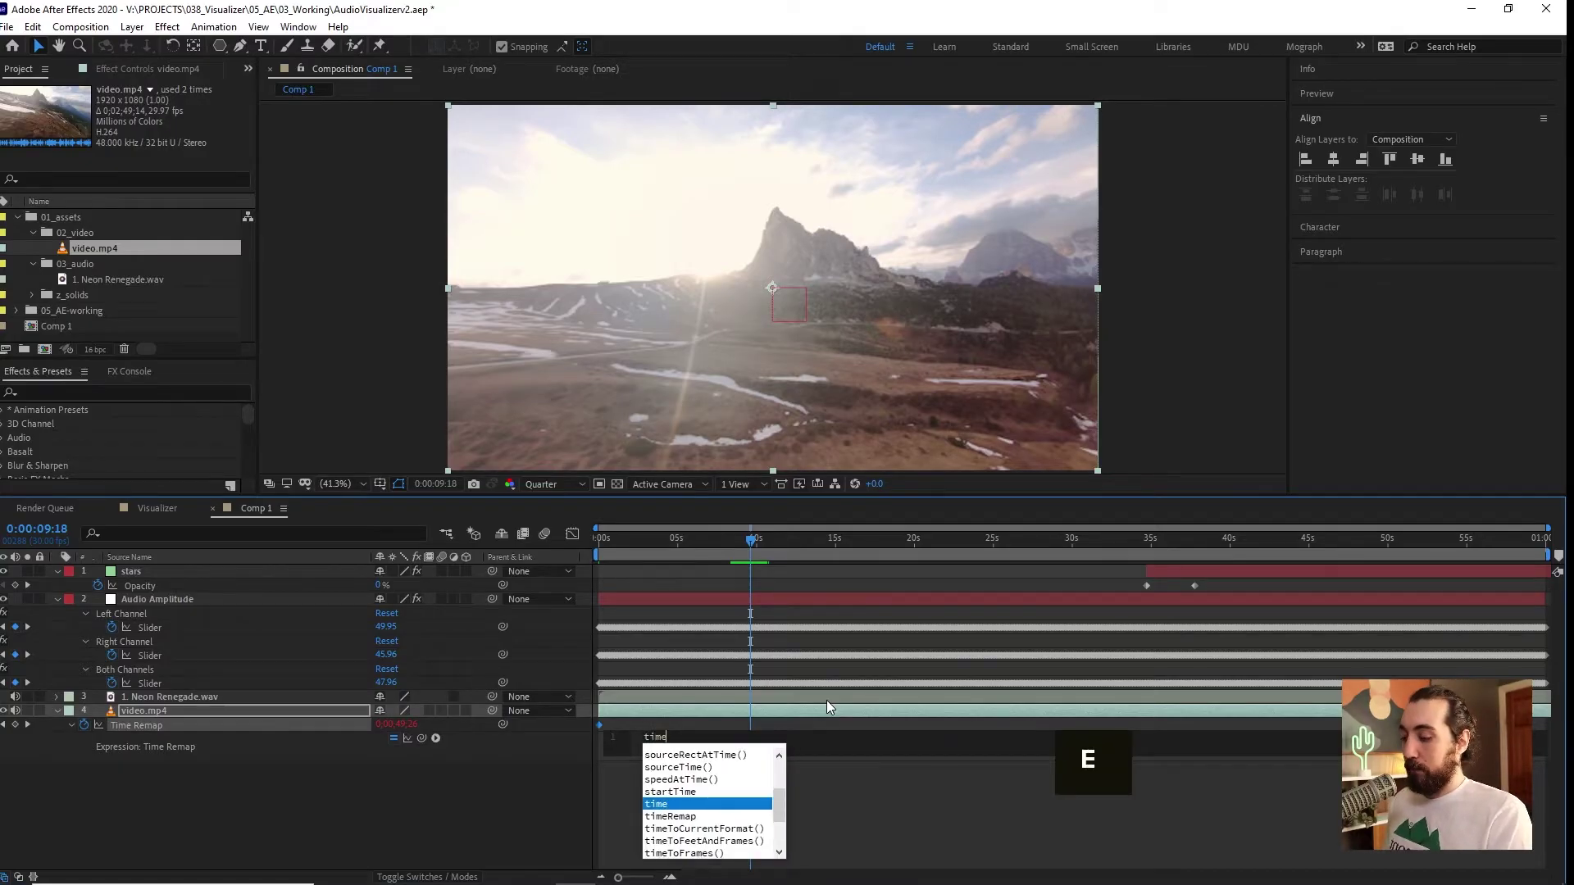
type("*2")
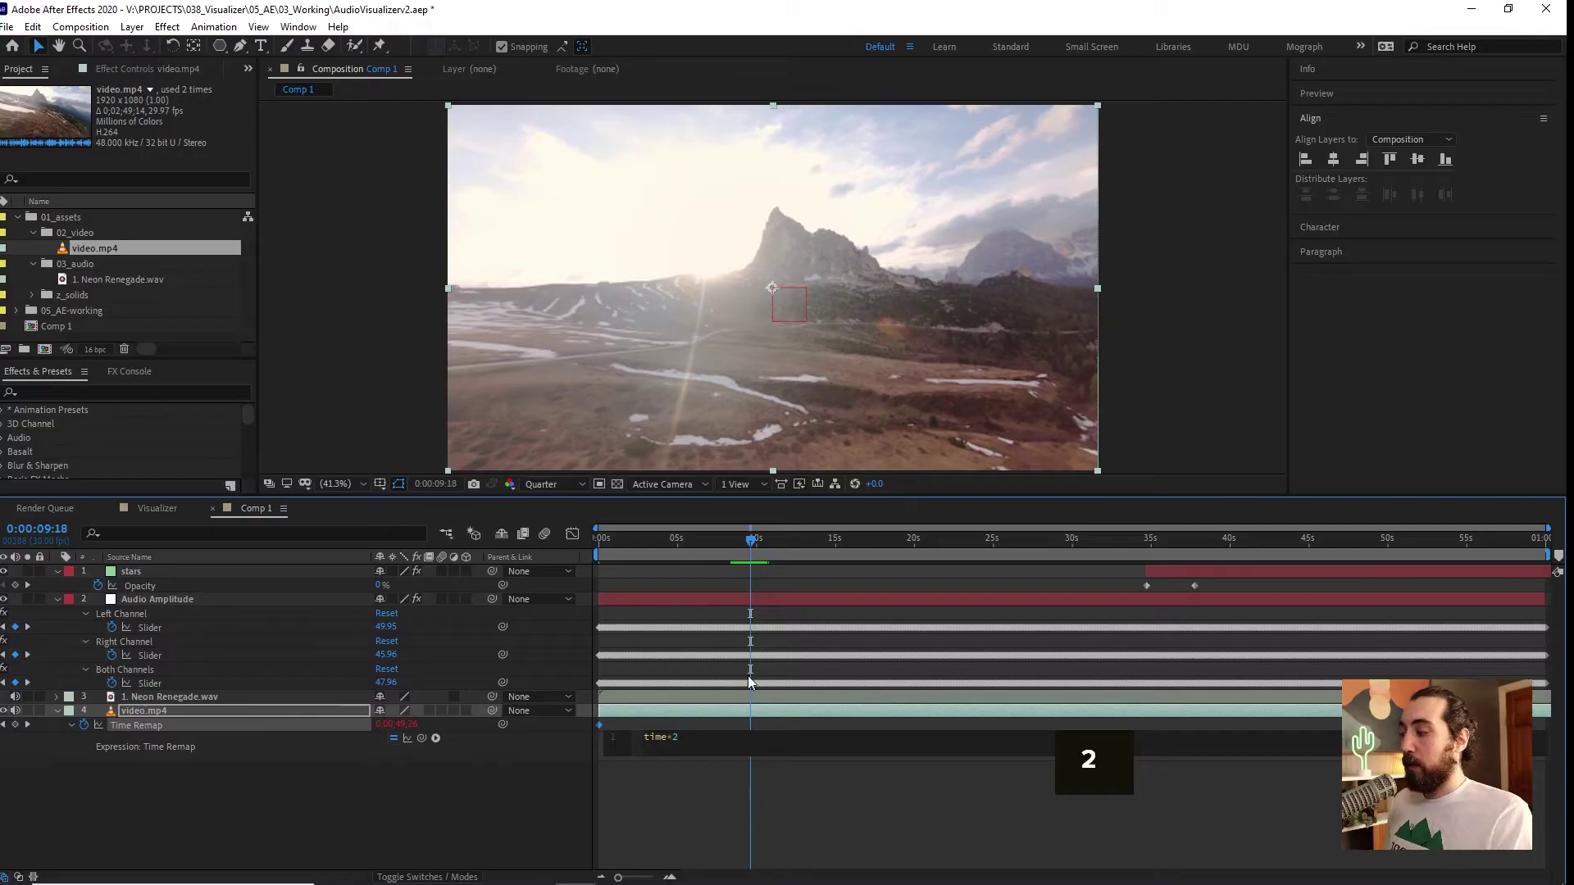
left_click(736, 539)
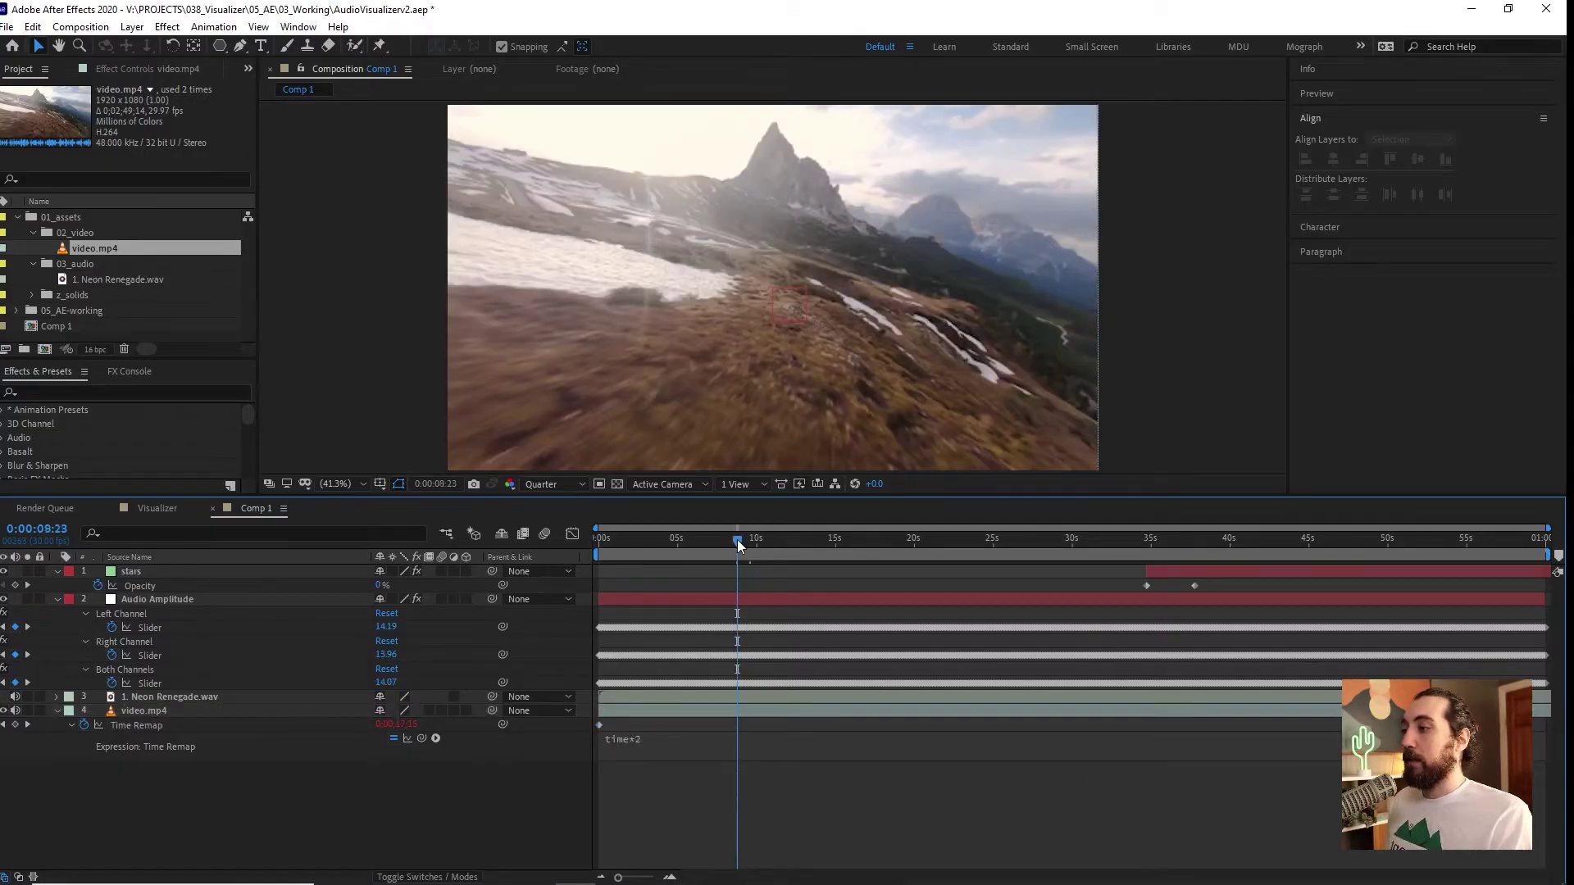
Preview the doubled-speed footage, then append +( after time*2 in the expression.
key("space")
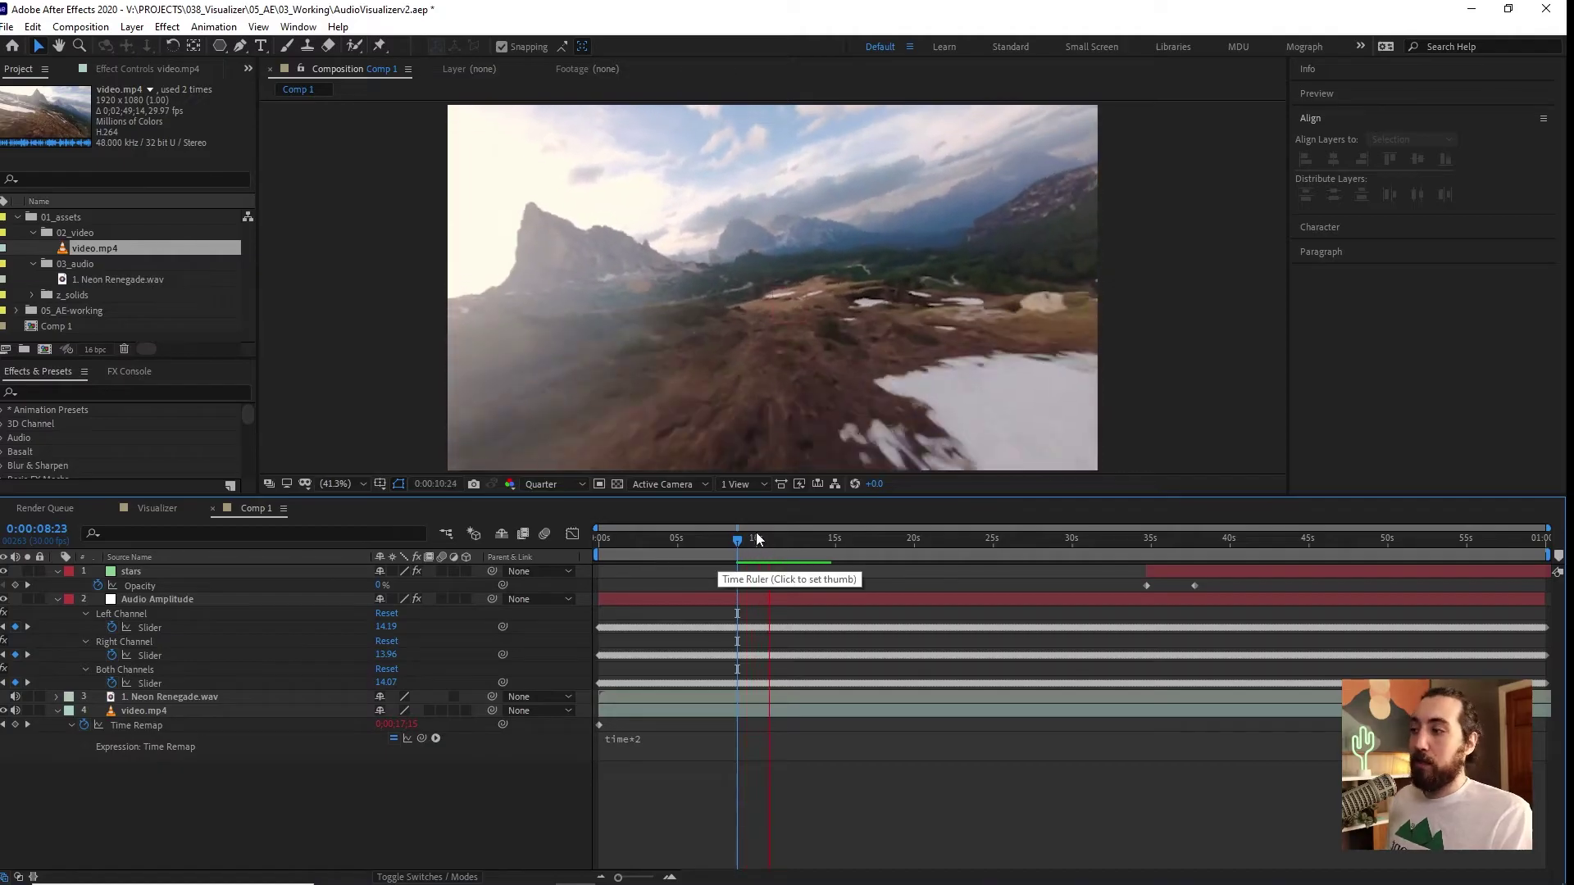
left_click(773, 539)
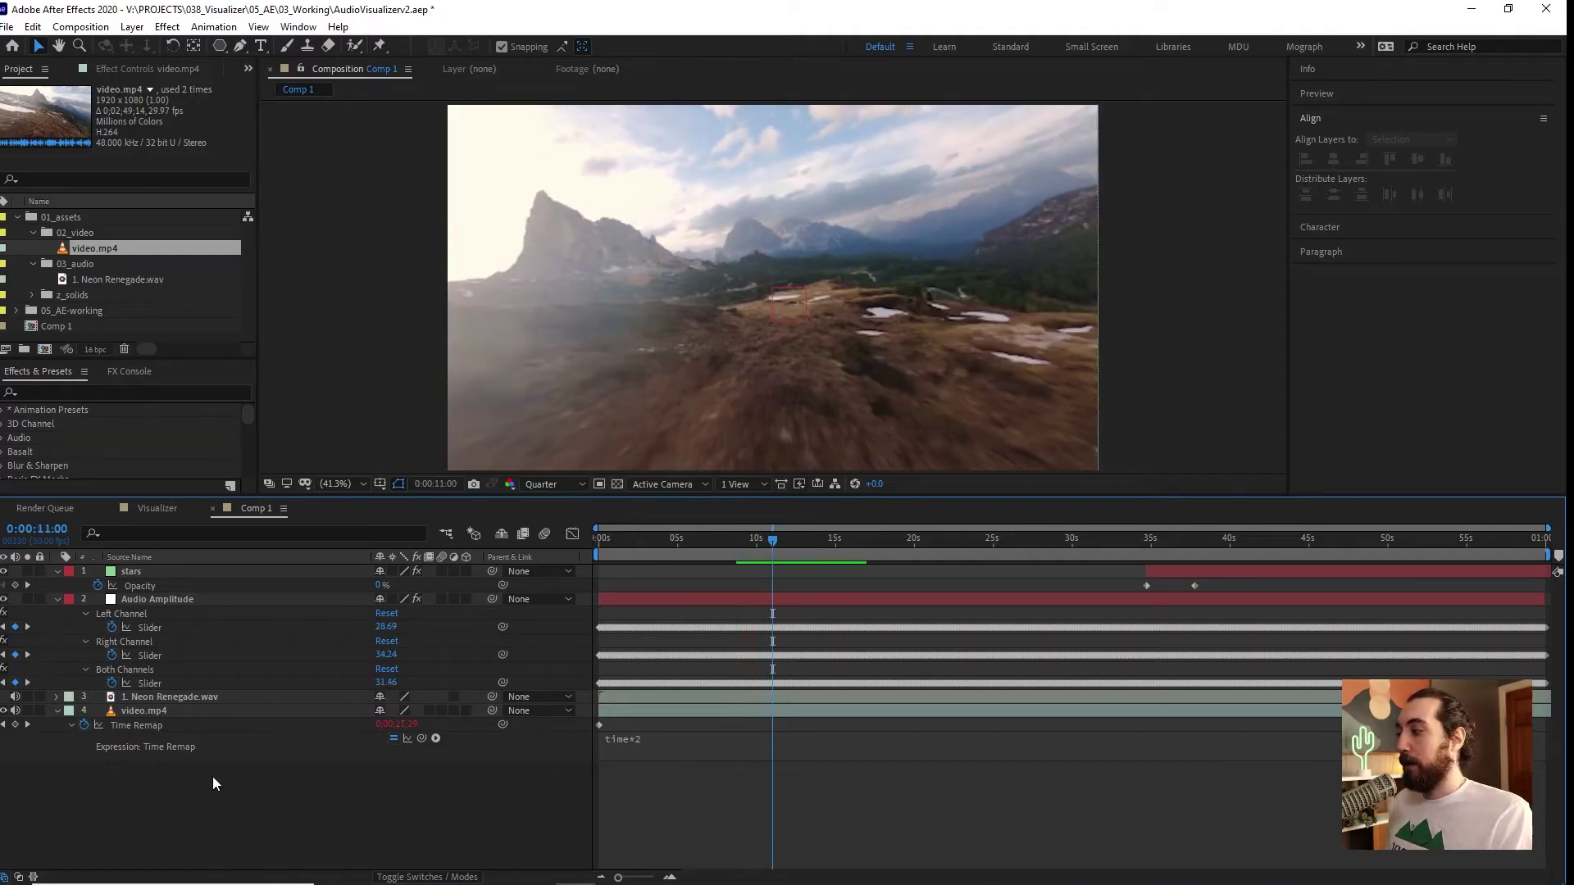
left_click(769, 539)
left_click(713, 738)
left_click(749, 740)
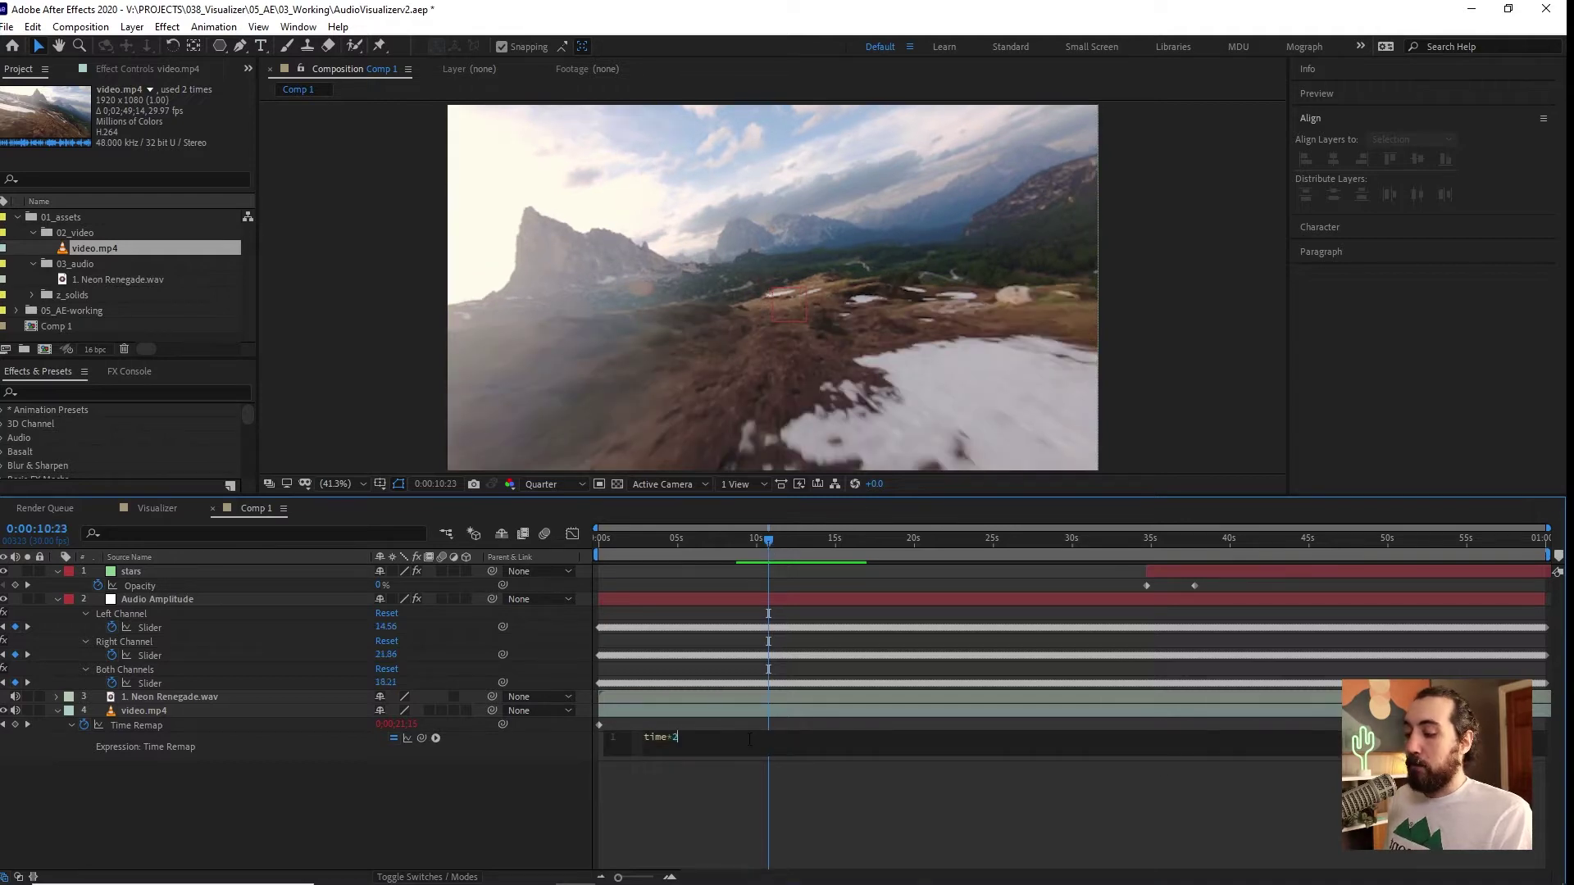
key("shift")
type("+")
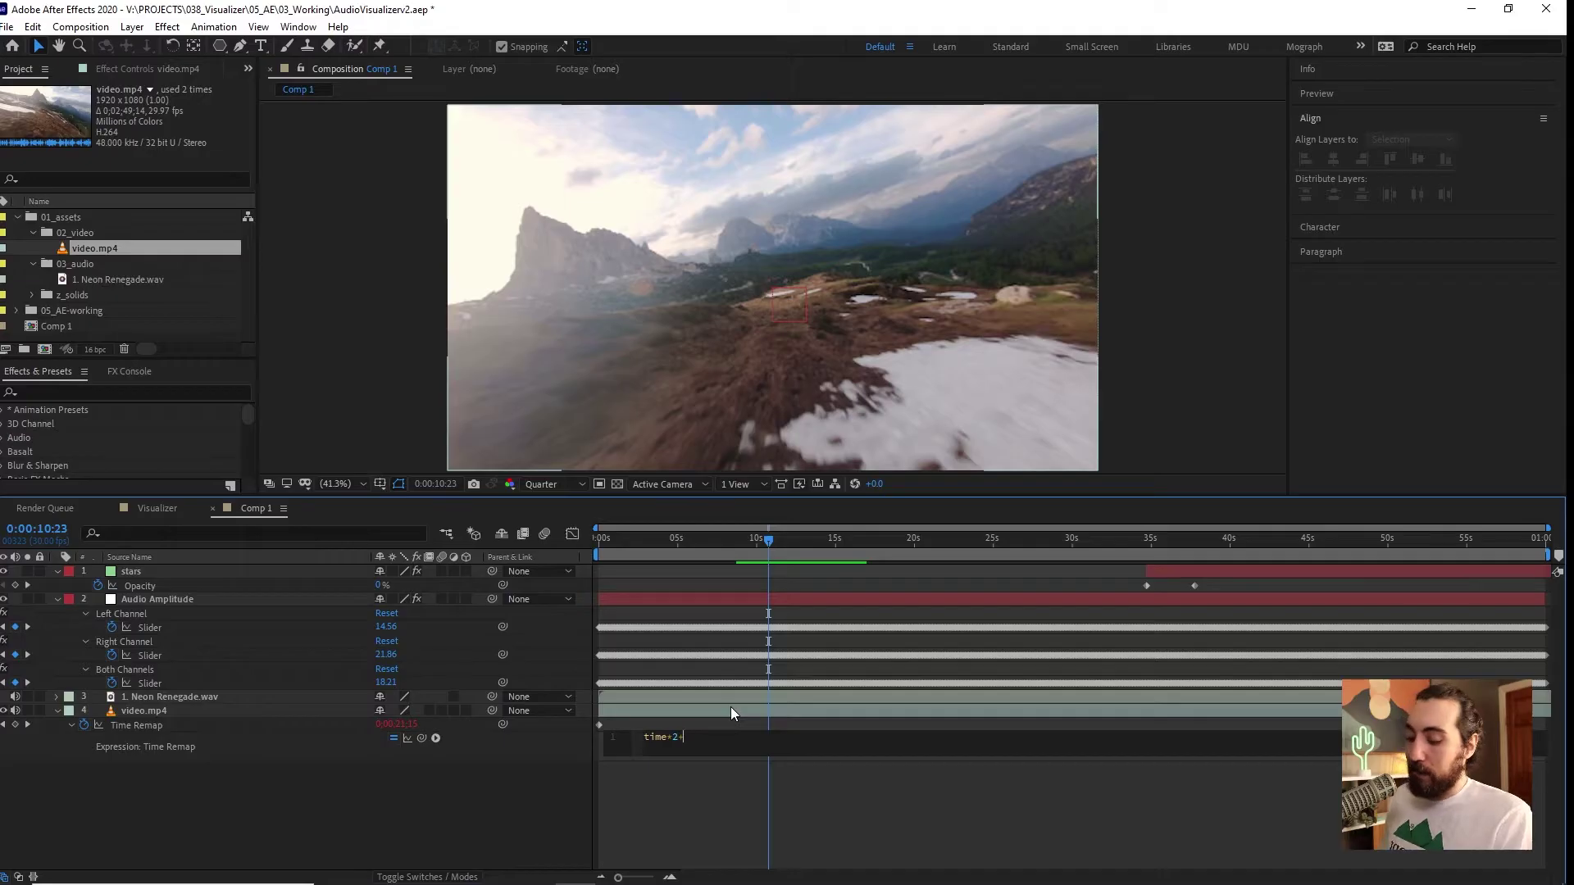
type("(")
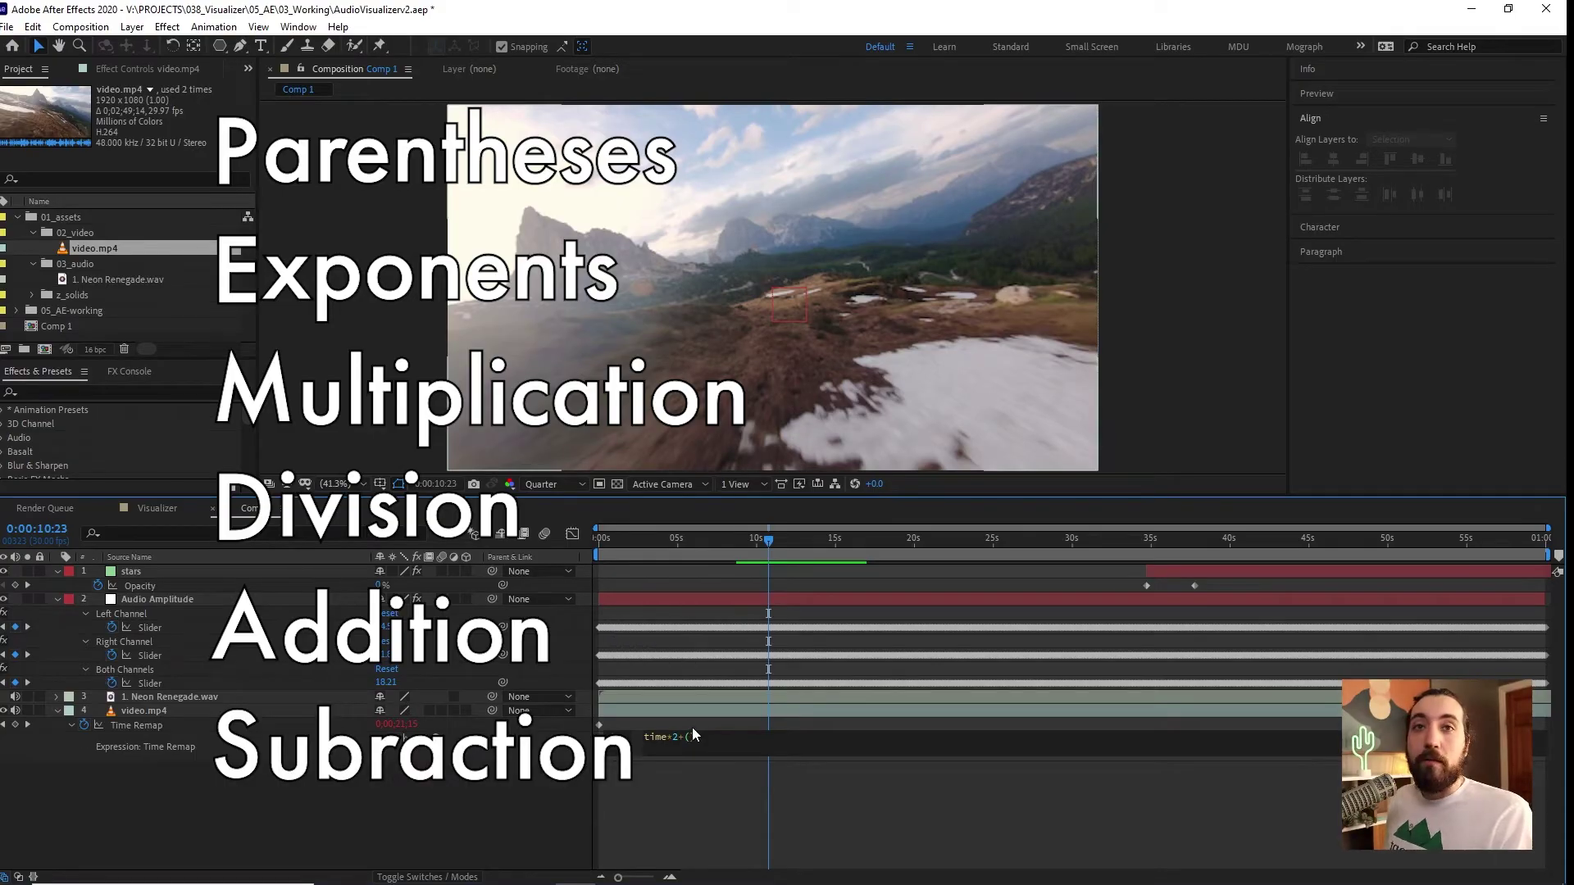
left_click(711, 743)
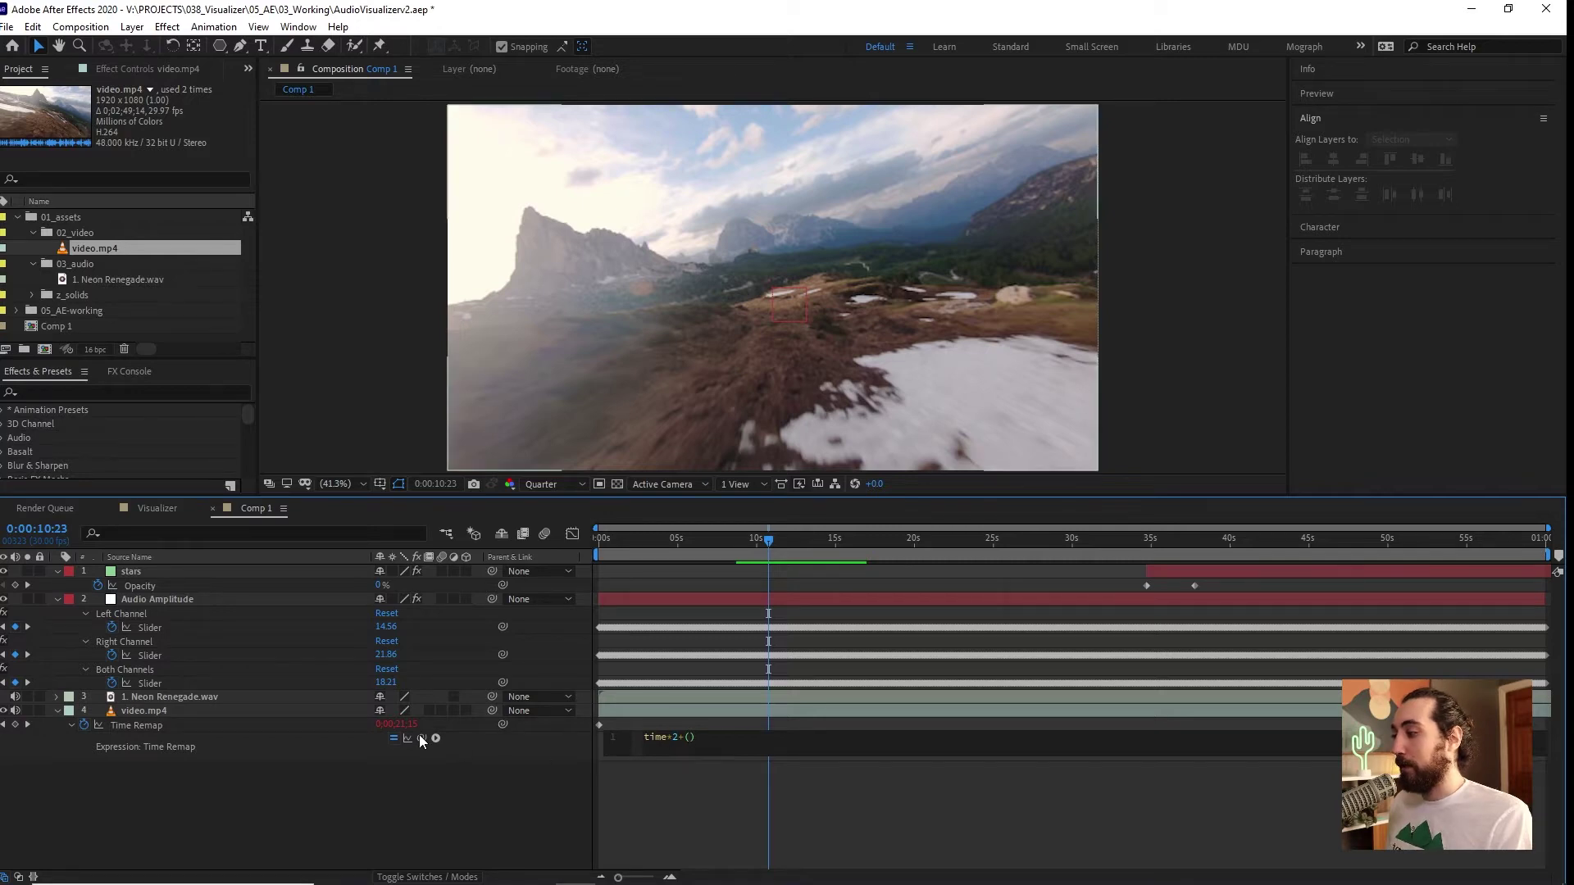
Complete the expression with the Left Channel slider divided by 100 and preview it.
left_click_drag(421, 736, 234, 628)
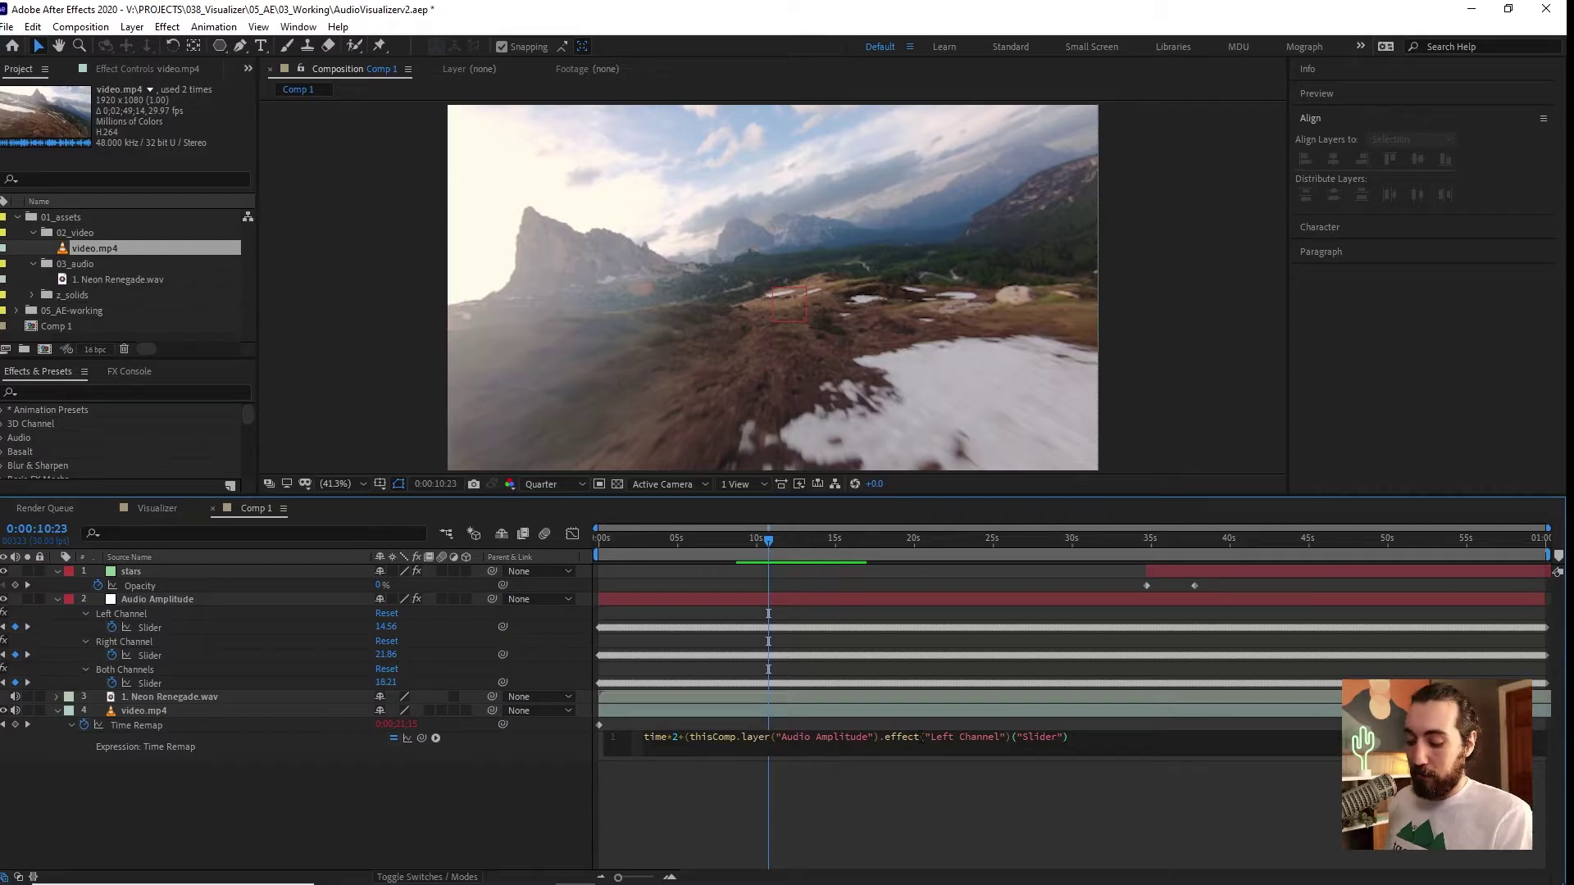
key("BackSpace")
key("BackSpace")
type("\")/")
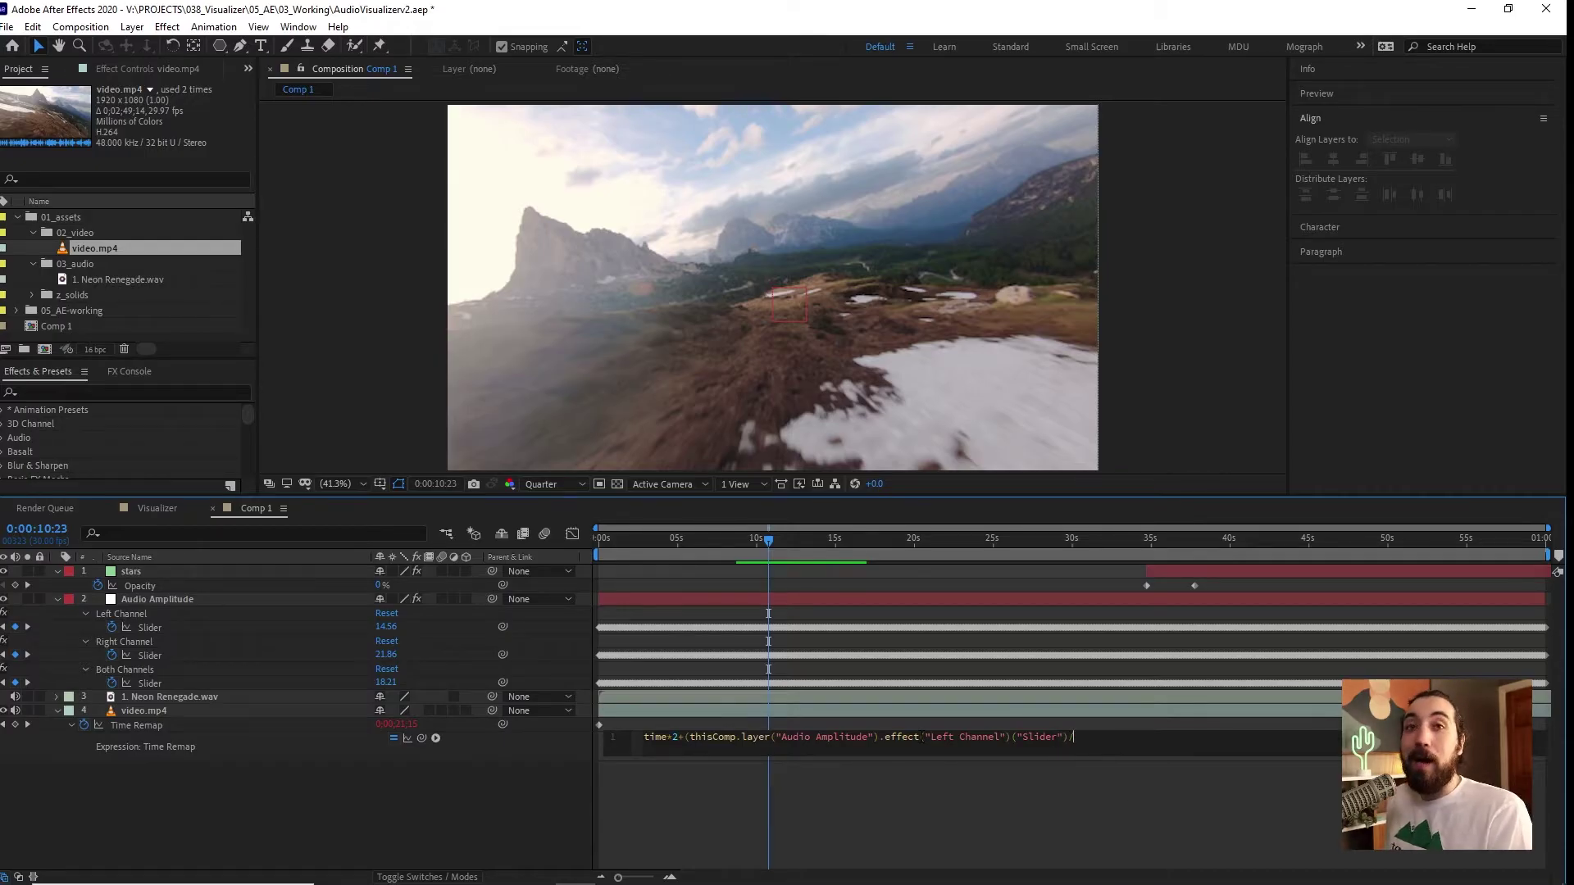
key("BackSpace")
key("BackSpace")
key("BackSpace")
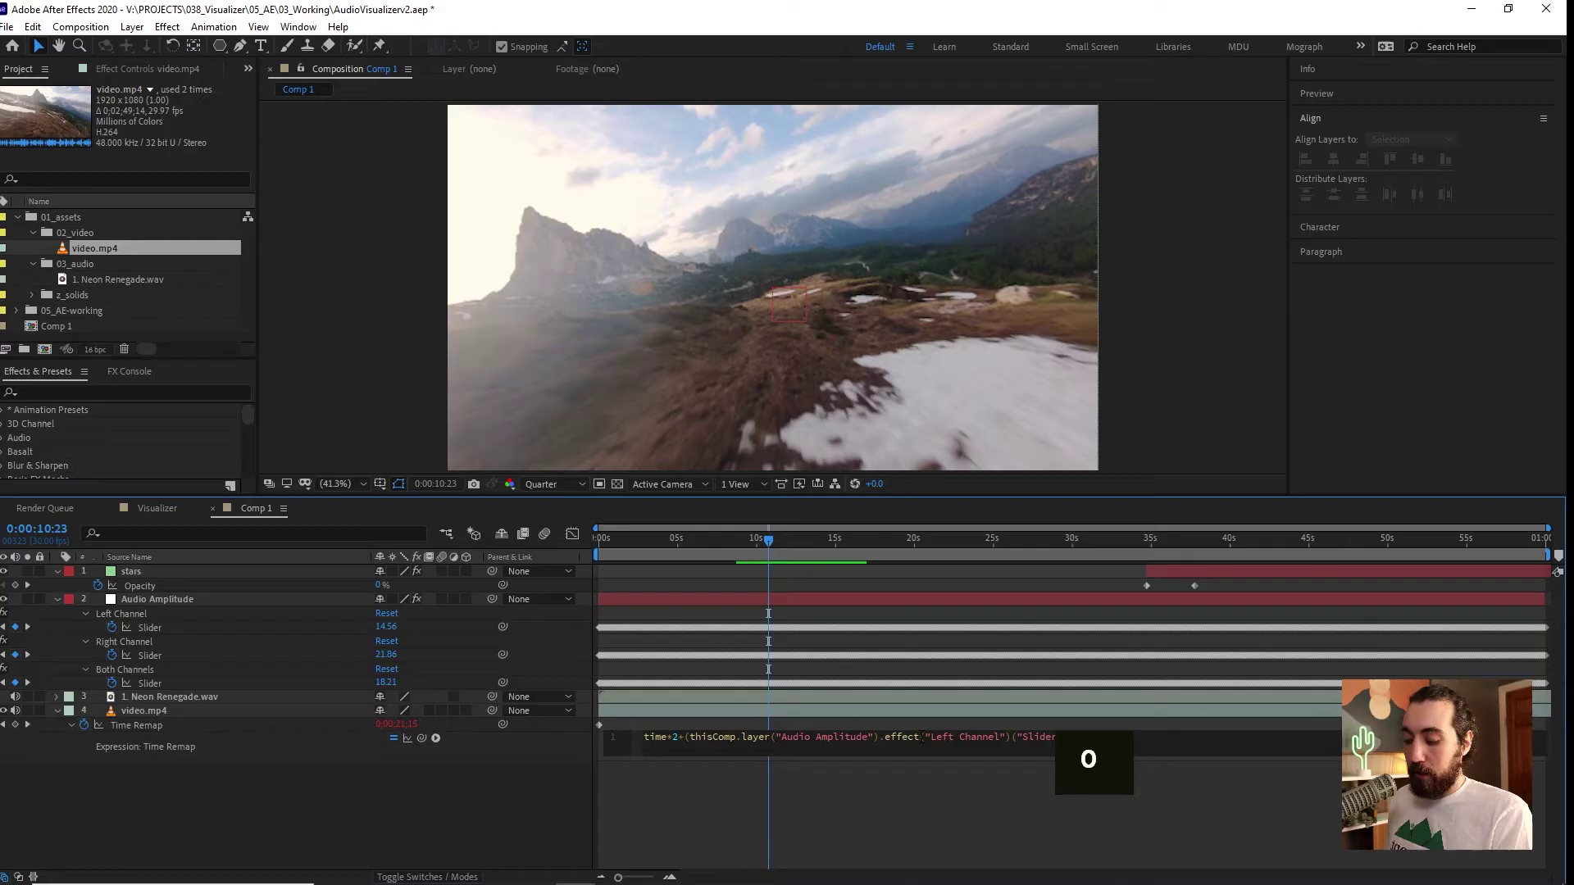
type("\")/100")
key("BackSpace")
key("BackSpace")
key("BackSpace")
key("BackSpace")
key("BackSpace")
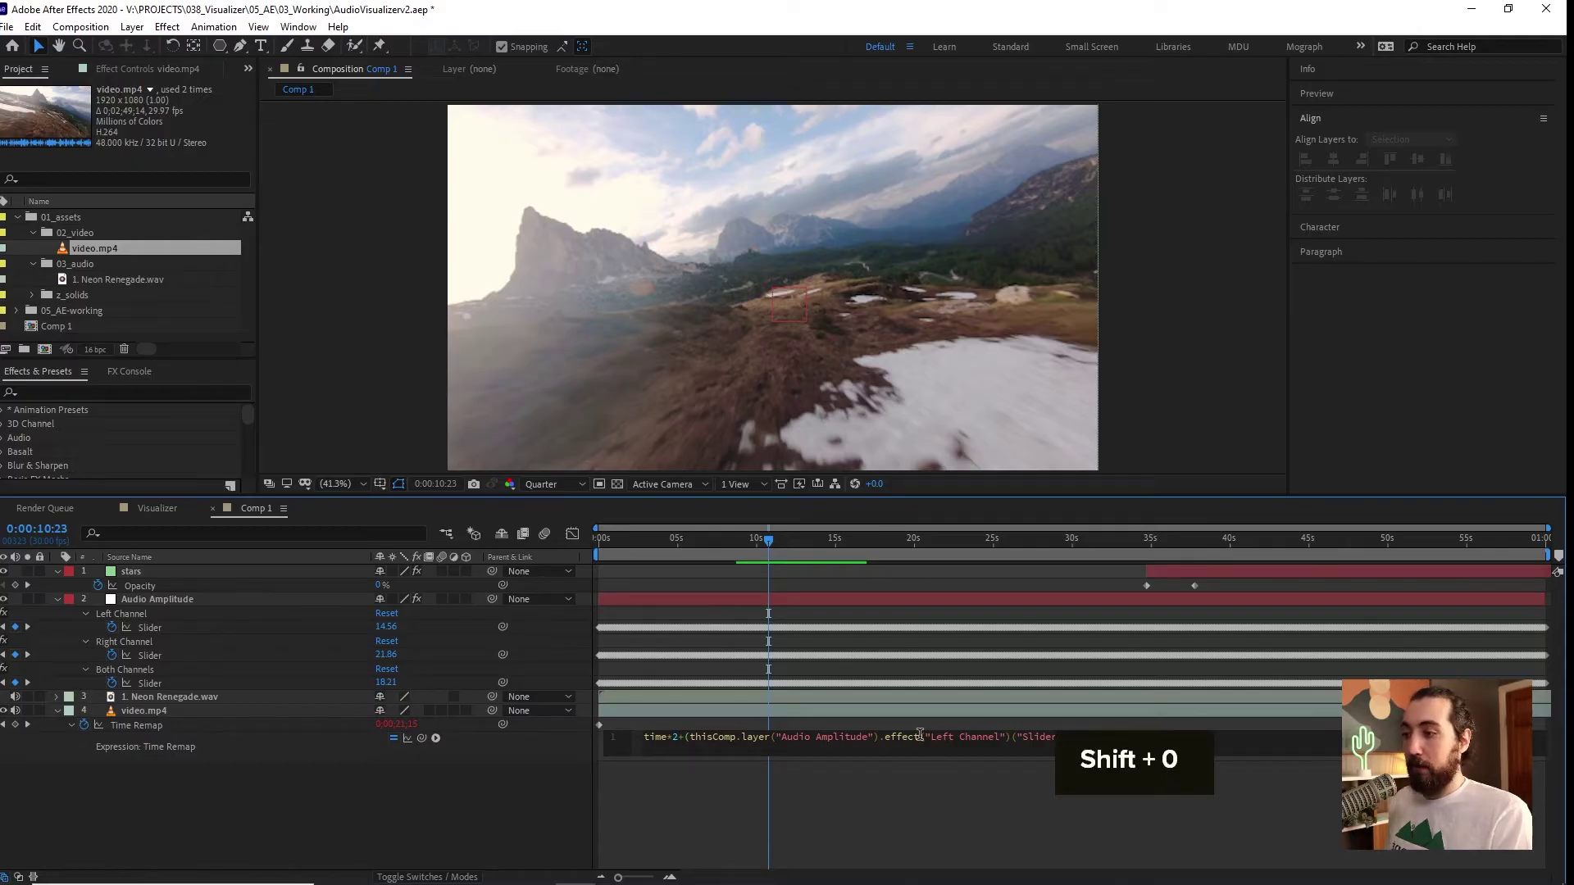
type("\")/100)")
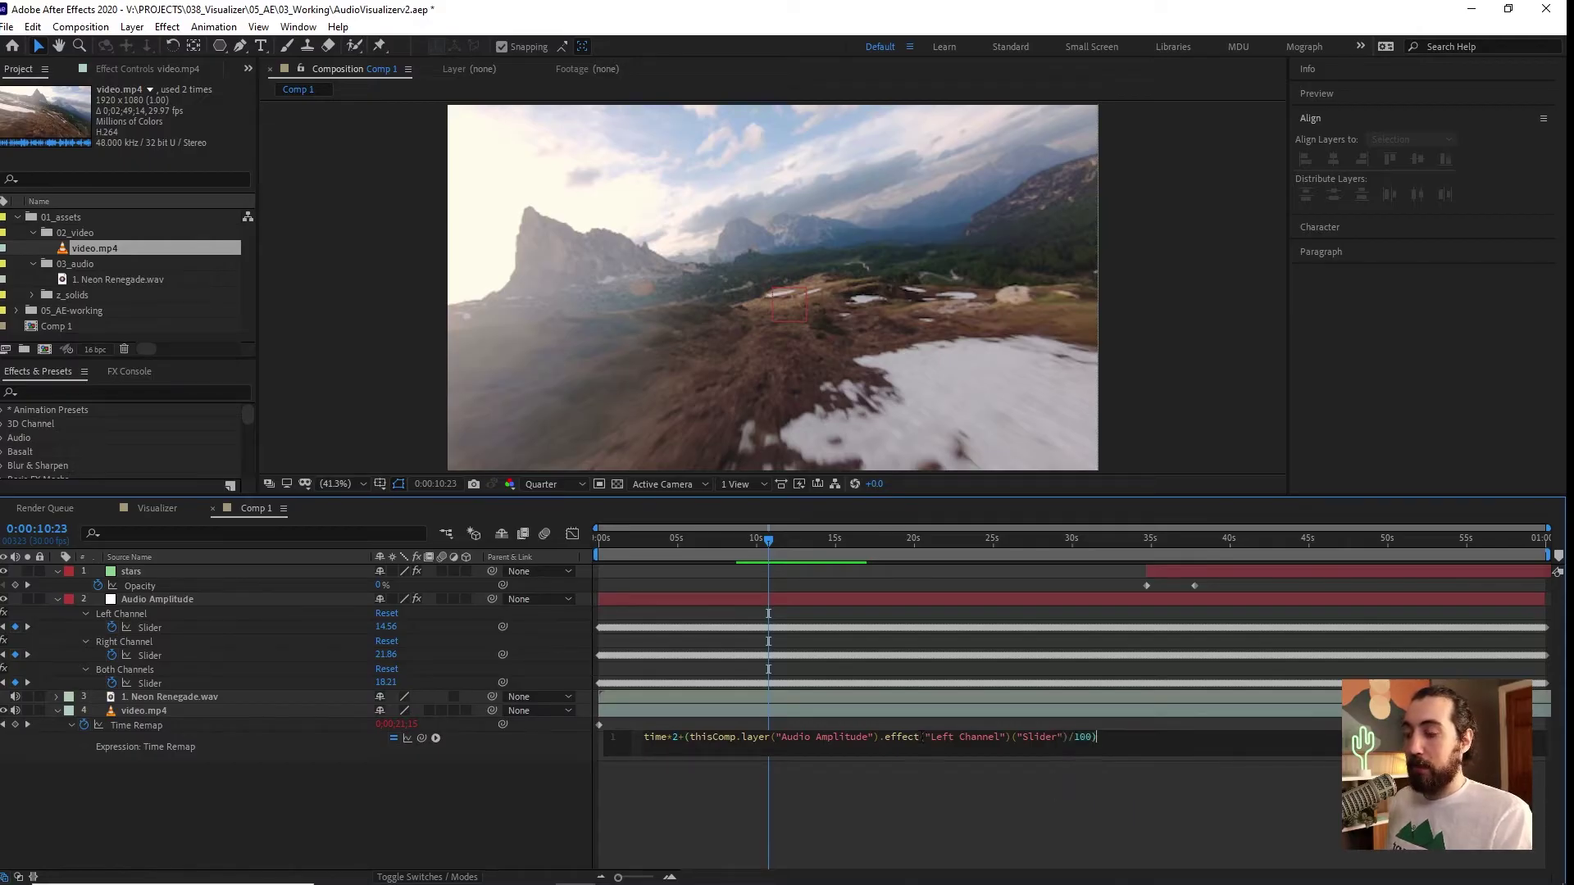
left_click(795, 779)
key("shift+space")
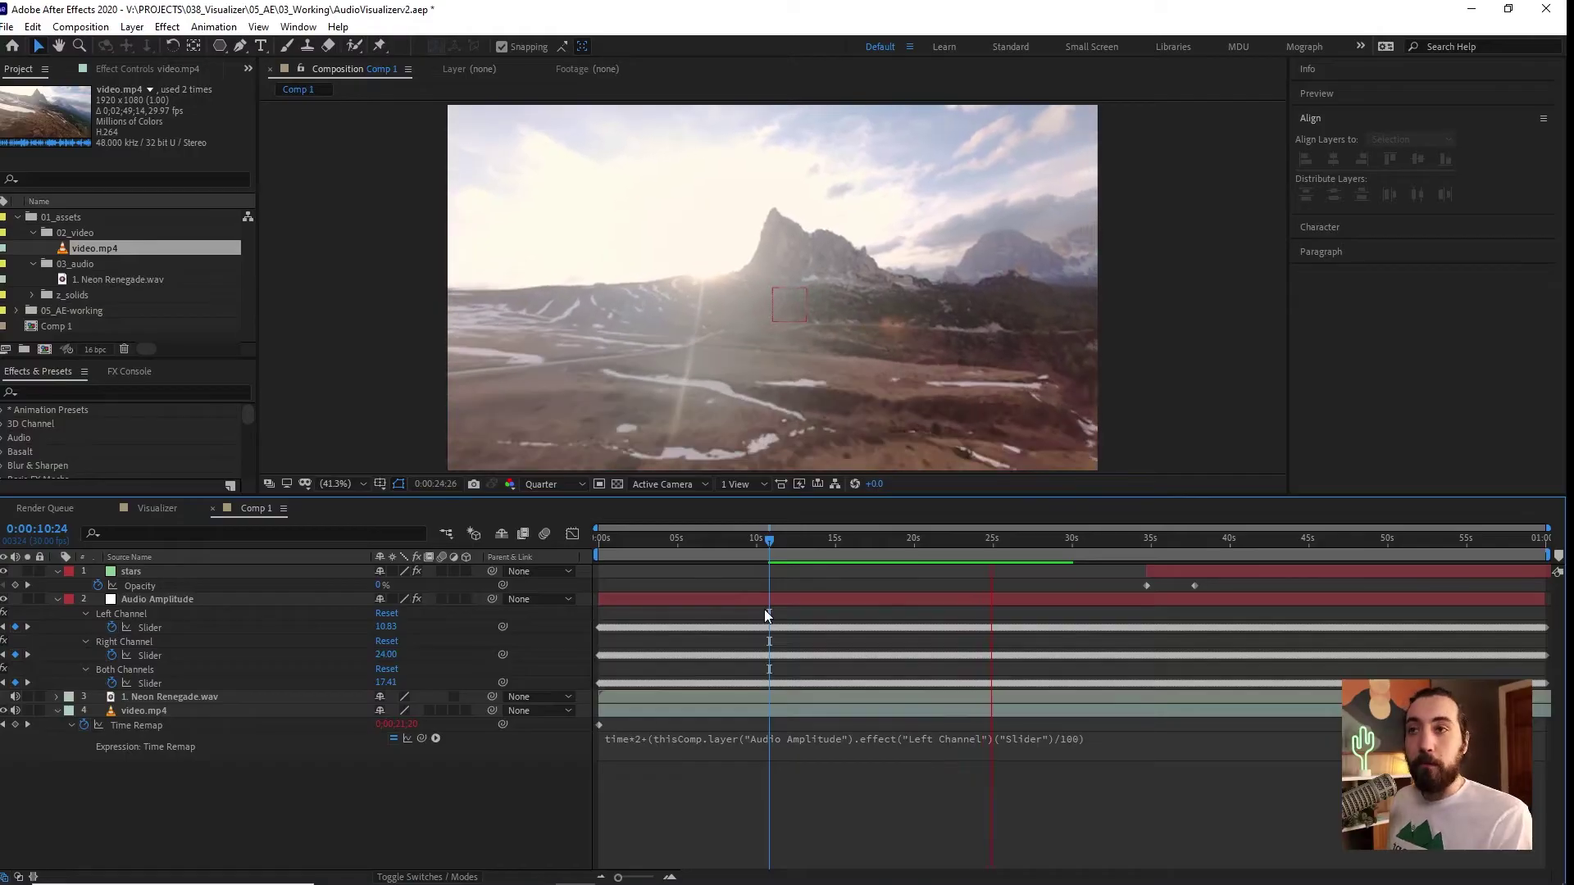
Paste the Tint and Curves effects onto video.mp4 to turn the footage purple.
left_click(235, 711)
key("ctrl+v")
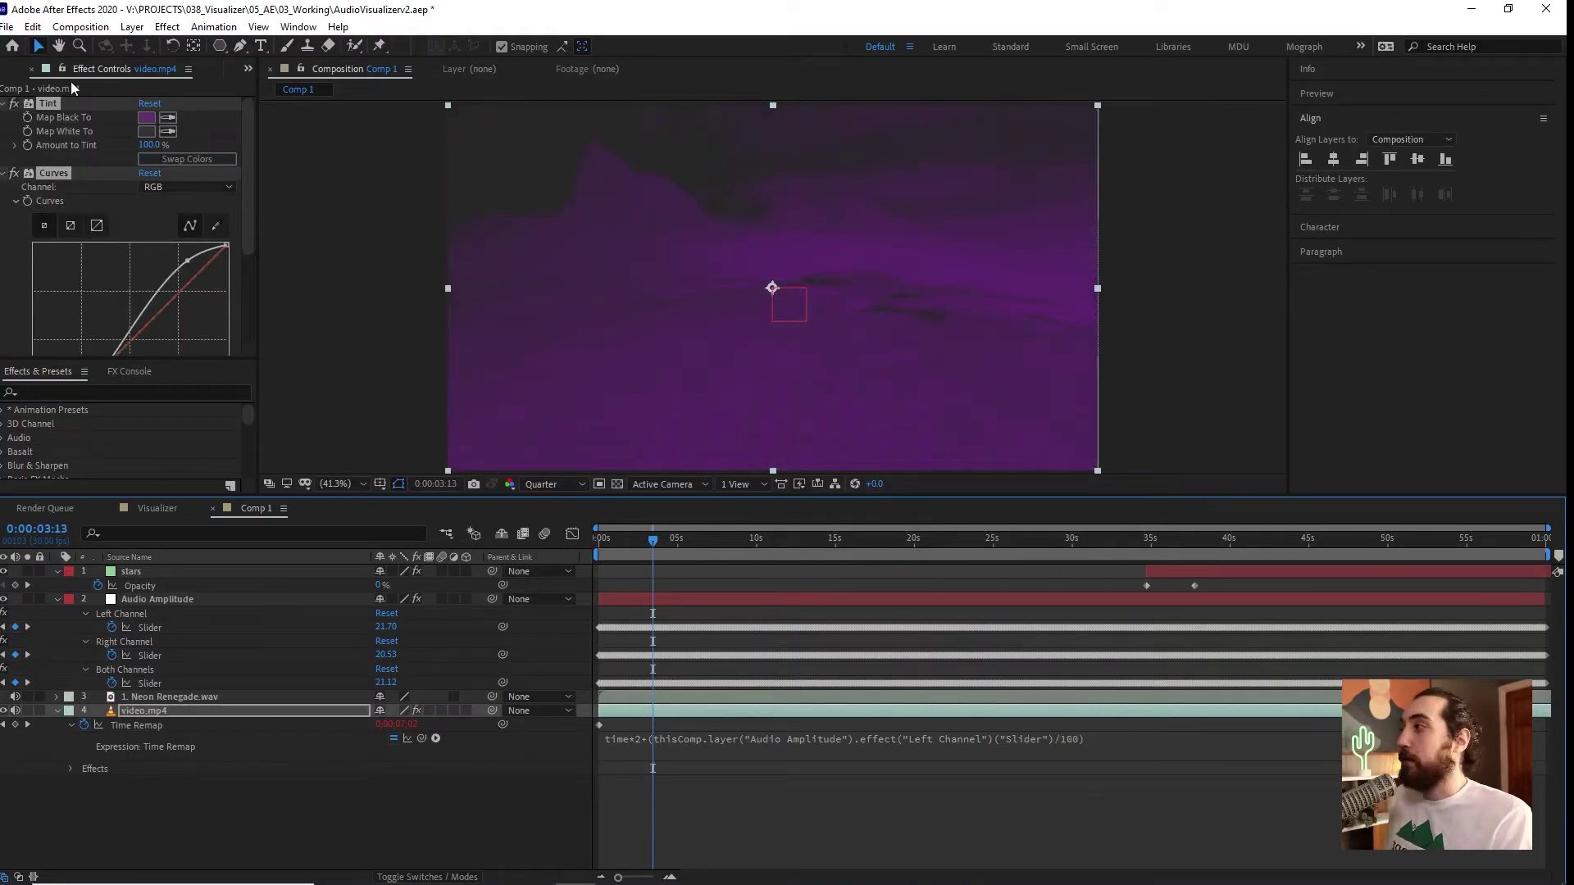
left_click_drag(697, 546, 740, 577)
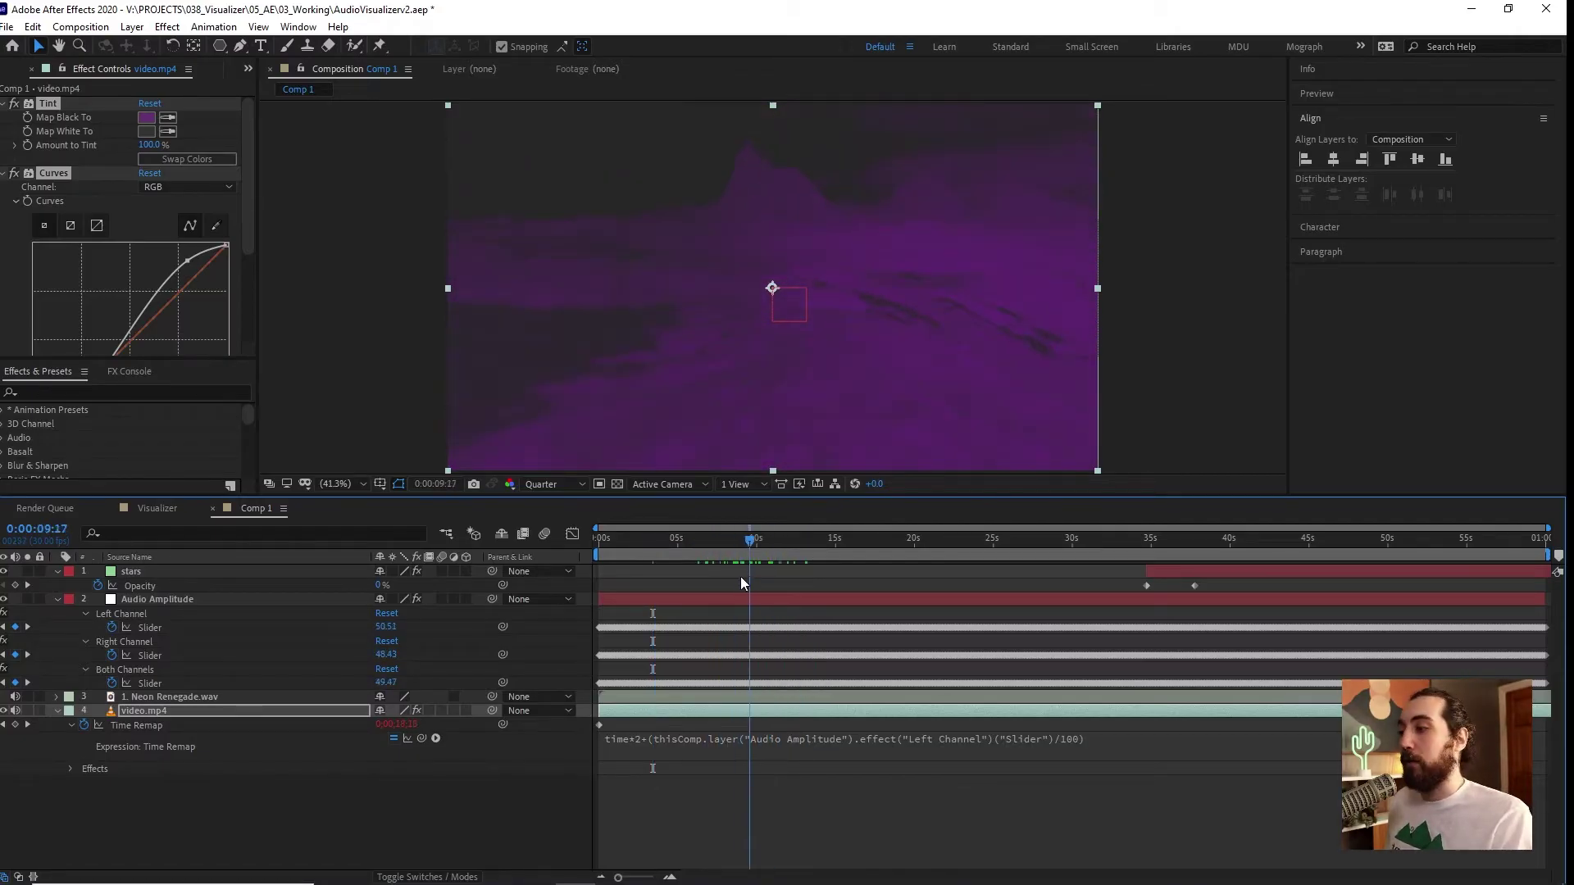
left_click(819, 800)
key("Home")
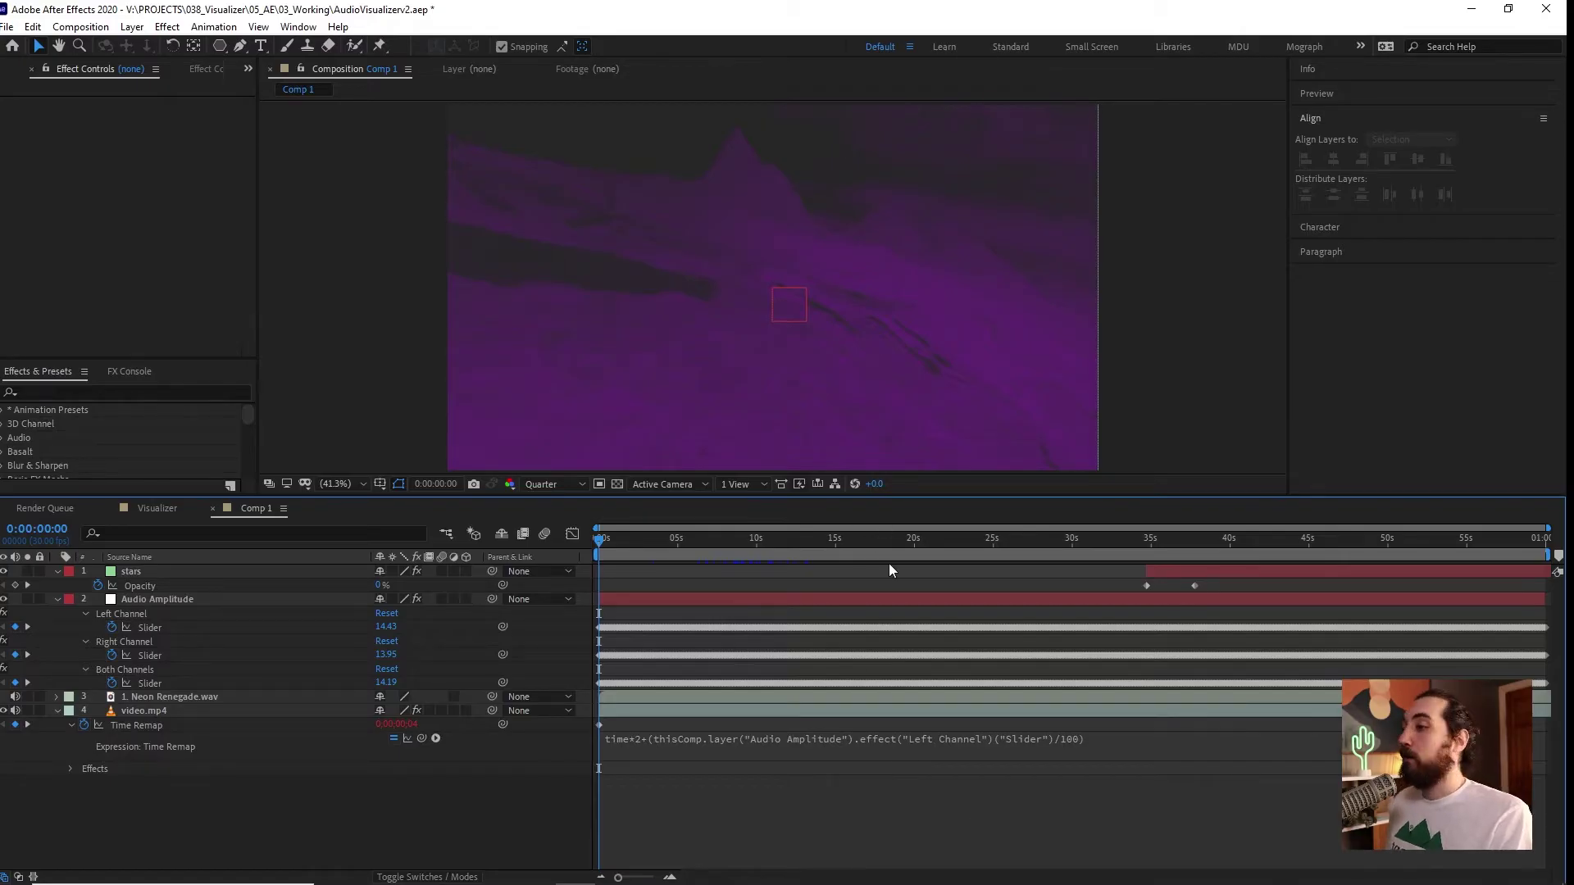
left_click_drag(902, 495, 902, 510)
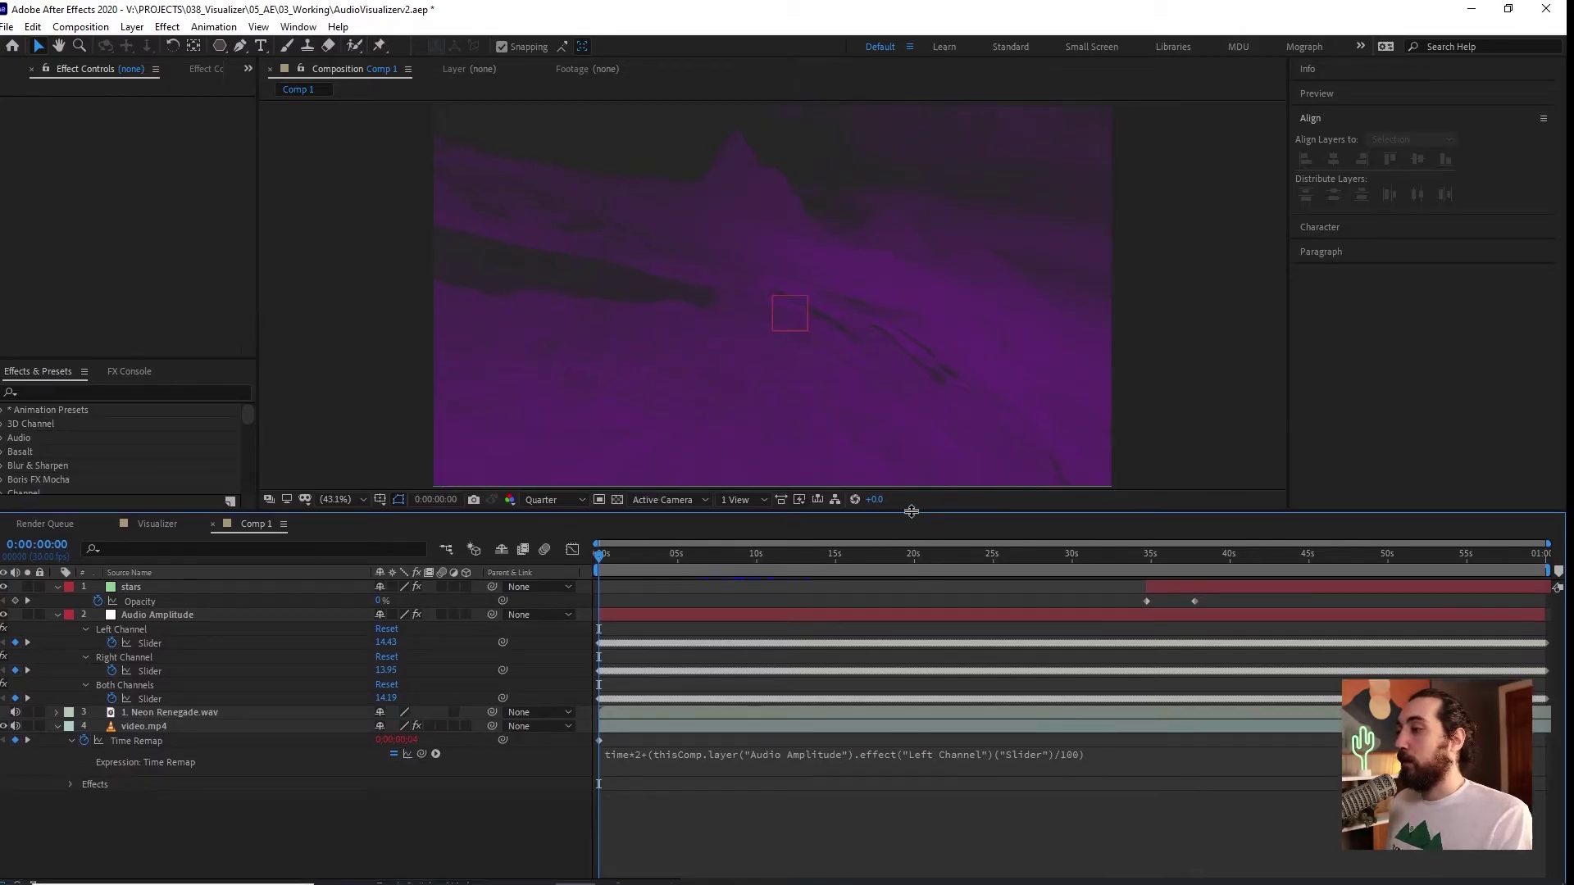
Paste the Tunnel ring shape layer and expand its Contents down to Polystar 1.
key("ctrl+v")
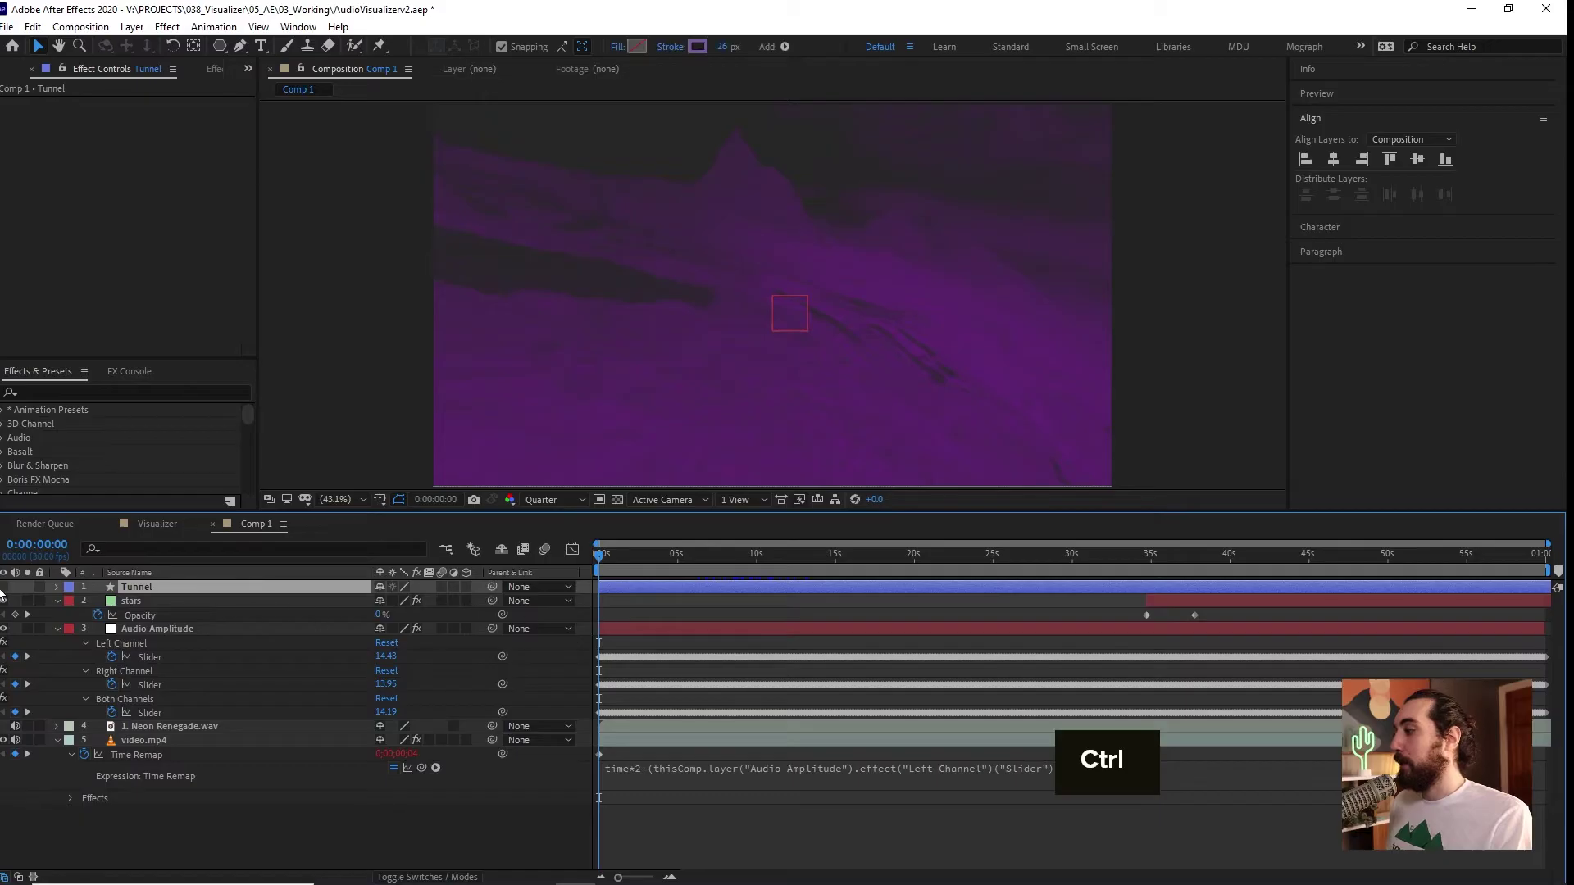
left_click_drag(612, 560, 621, 562)
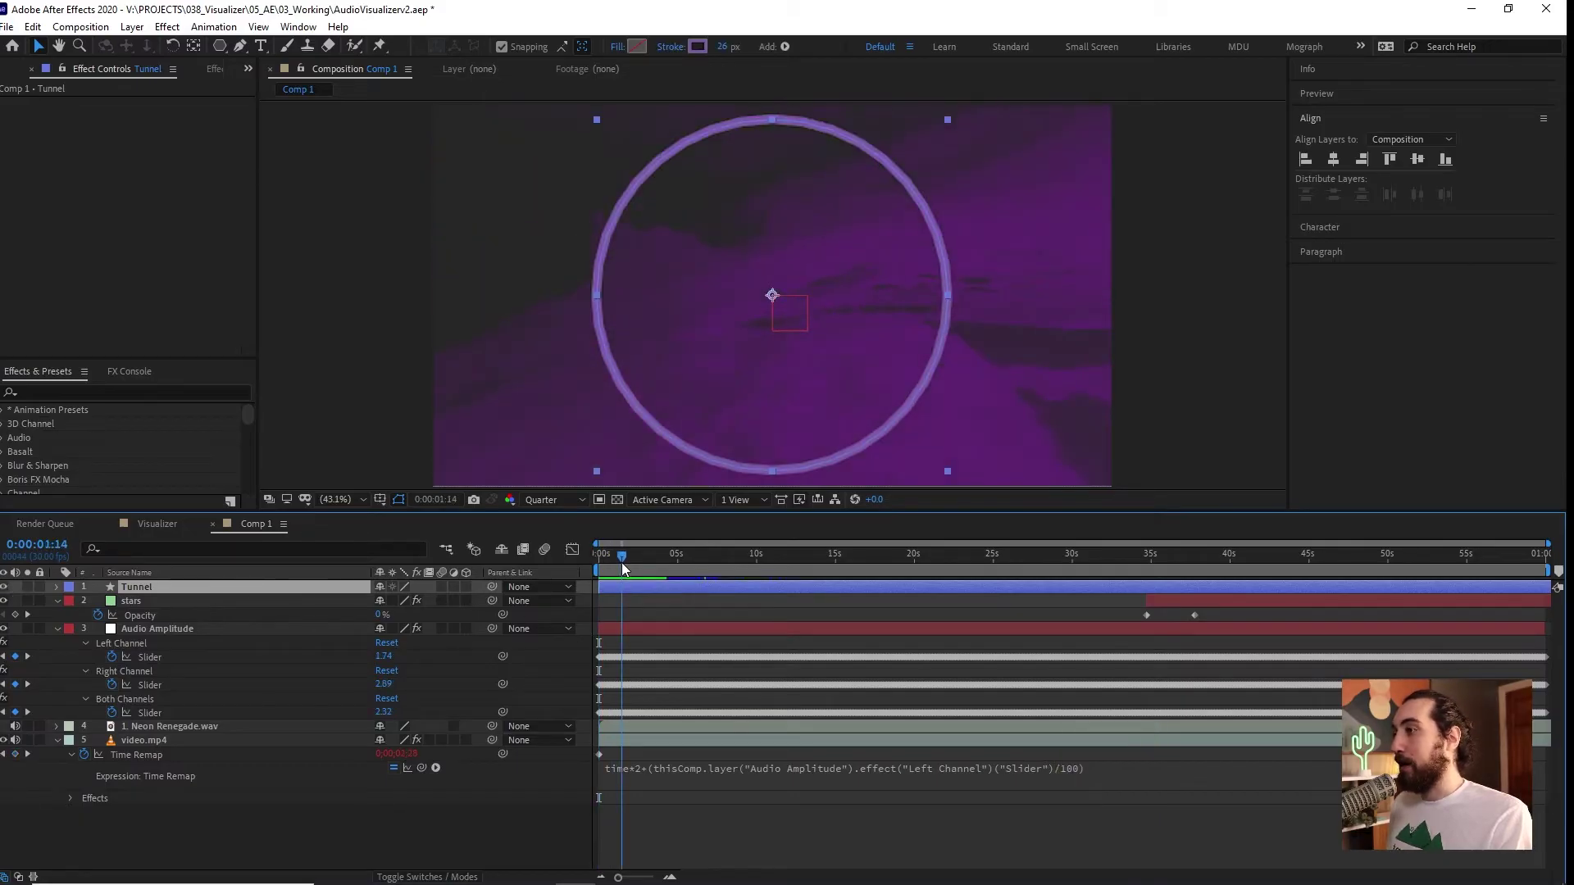
left_click(56, 587)
left_click(71, 601)
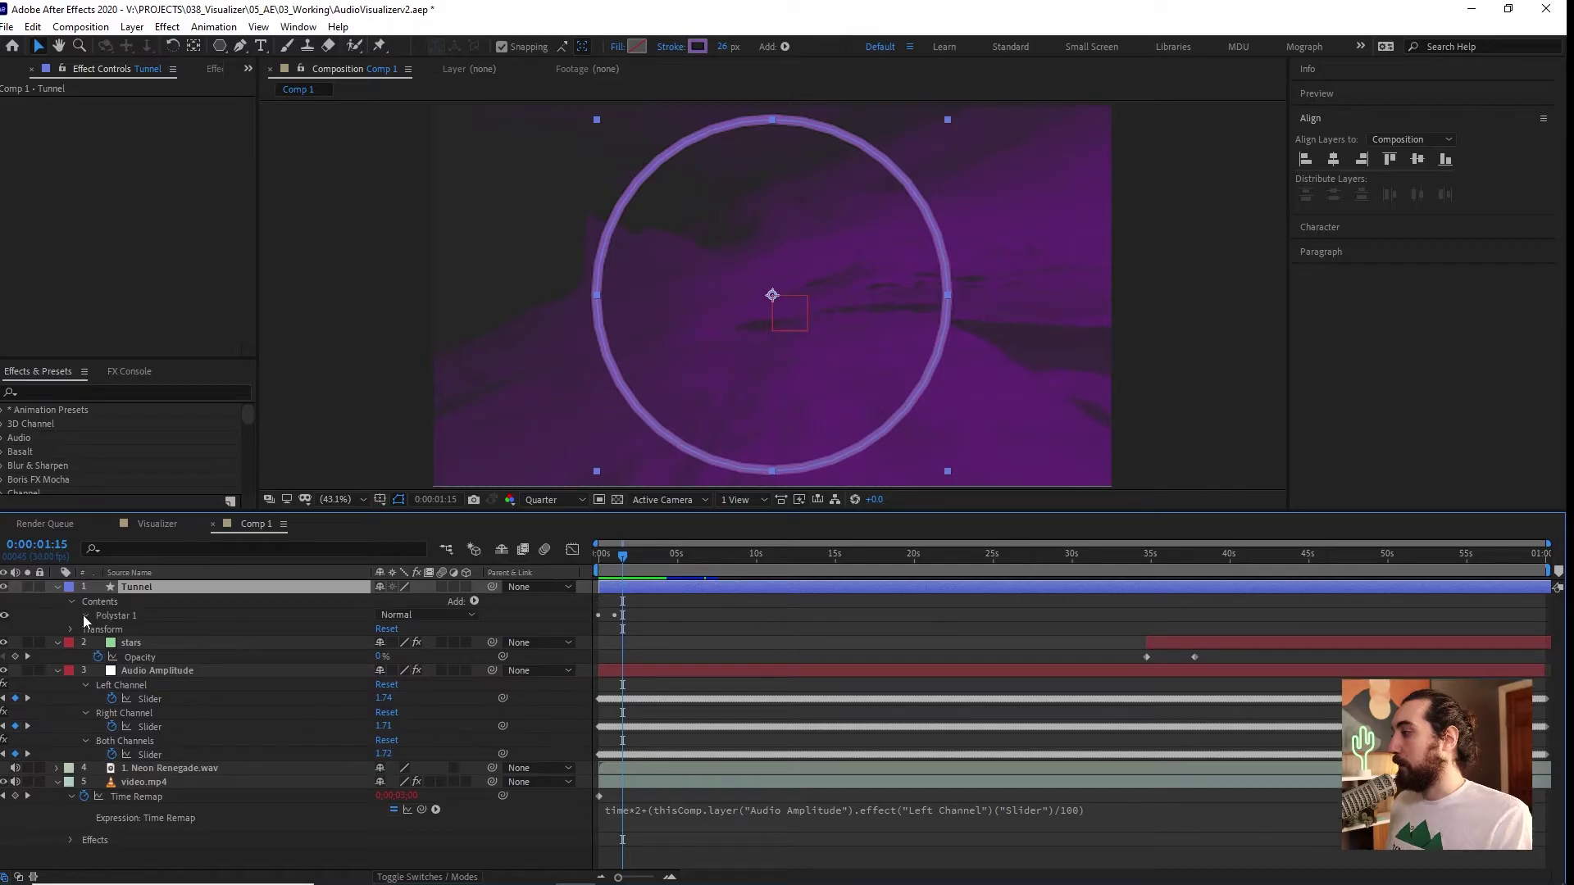
left_click(82, 615)
scroll(624, 612, "up", 5, "alt")
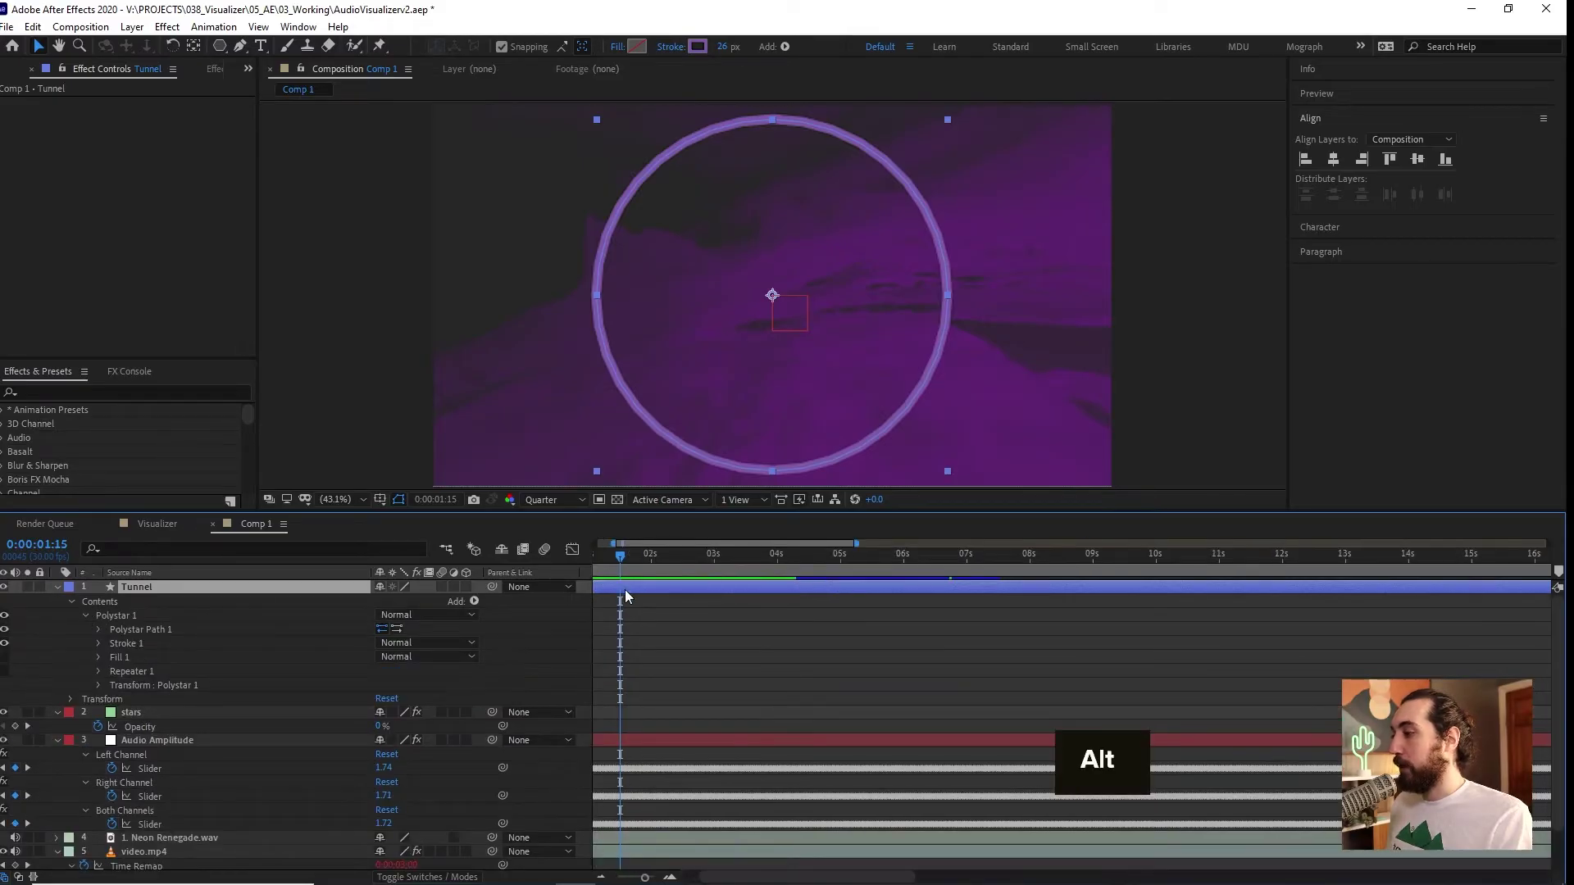
Turn Repeater 1 back on and scrub the start to view the ring tunnel.
left_click(603, 560)
key("Home")
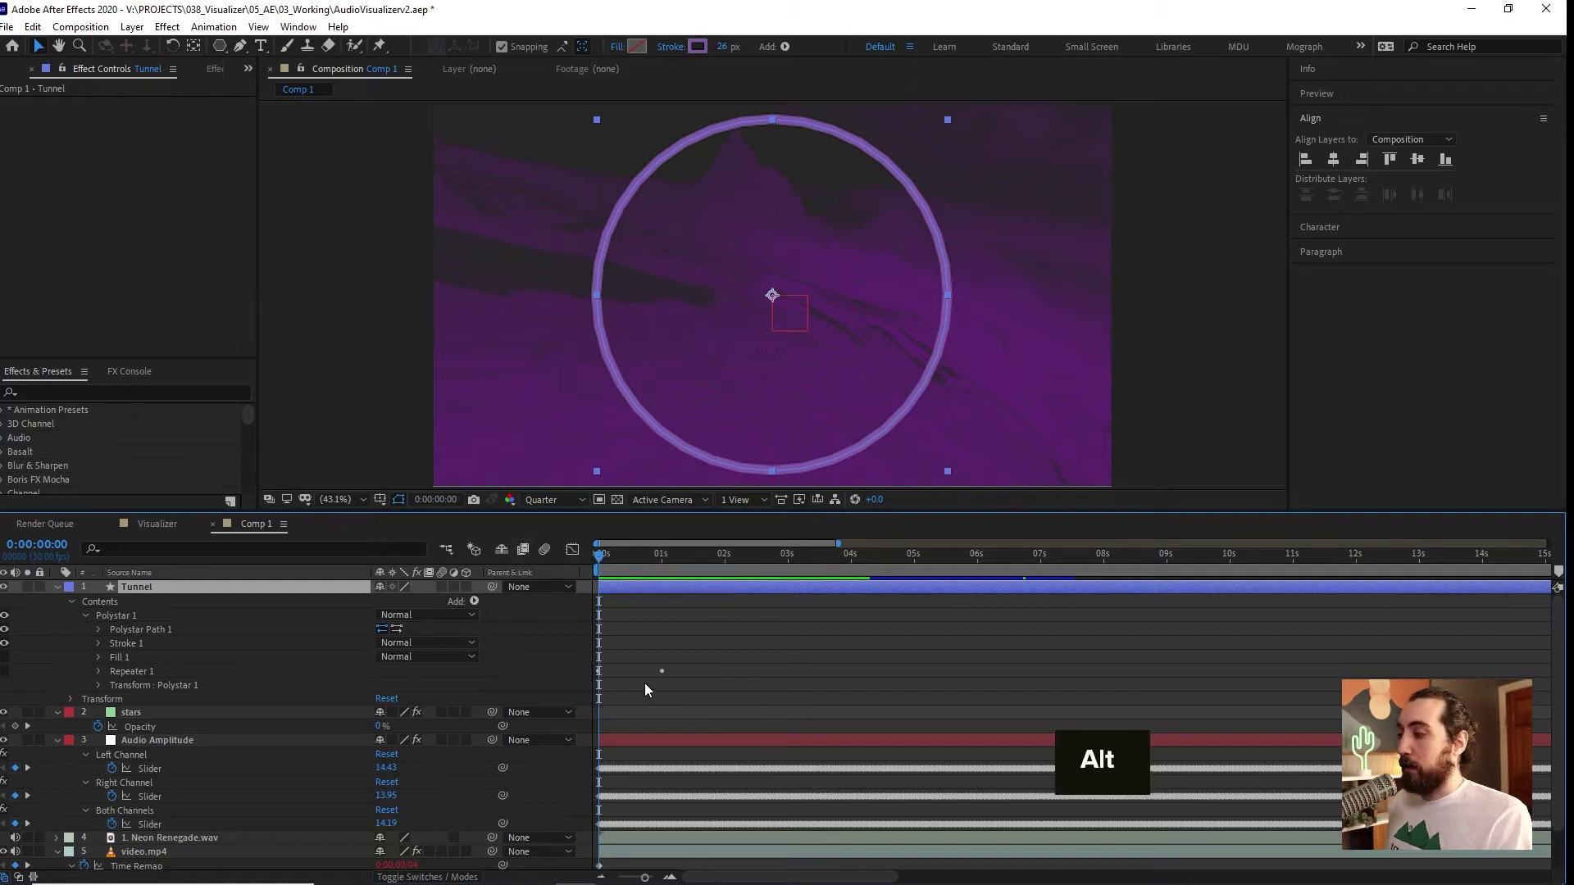
scroll(710, 814, "up", 2, "alt")
scroll(710, 813, "up", 1, "alt")
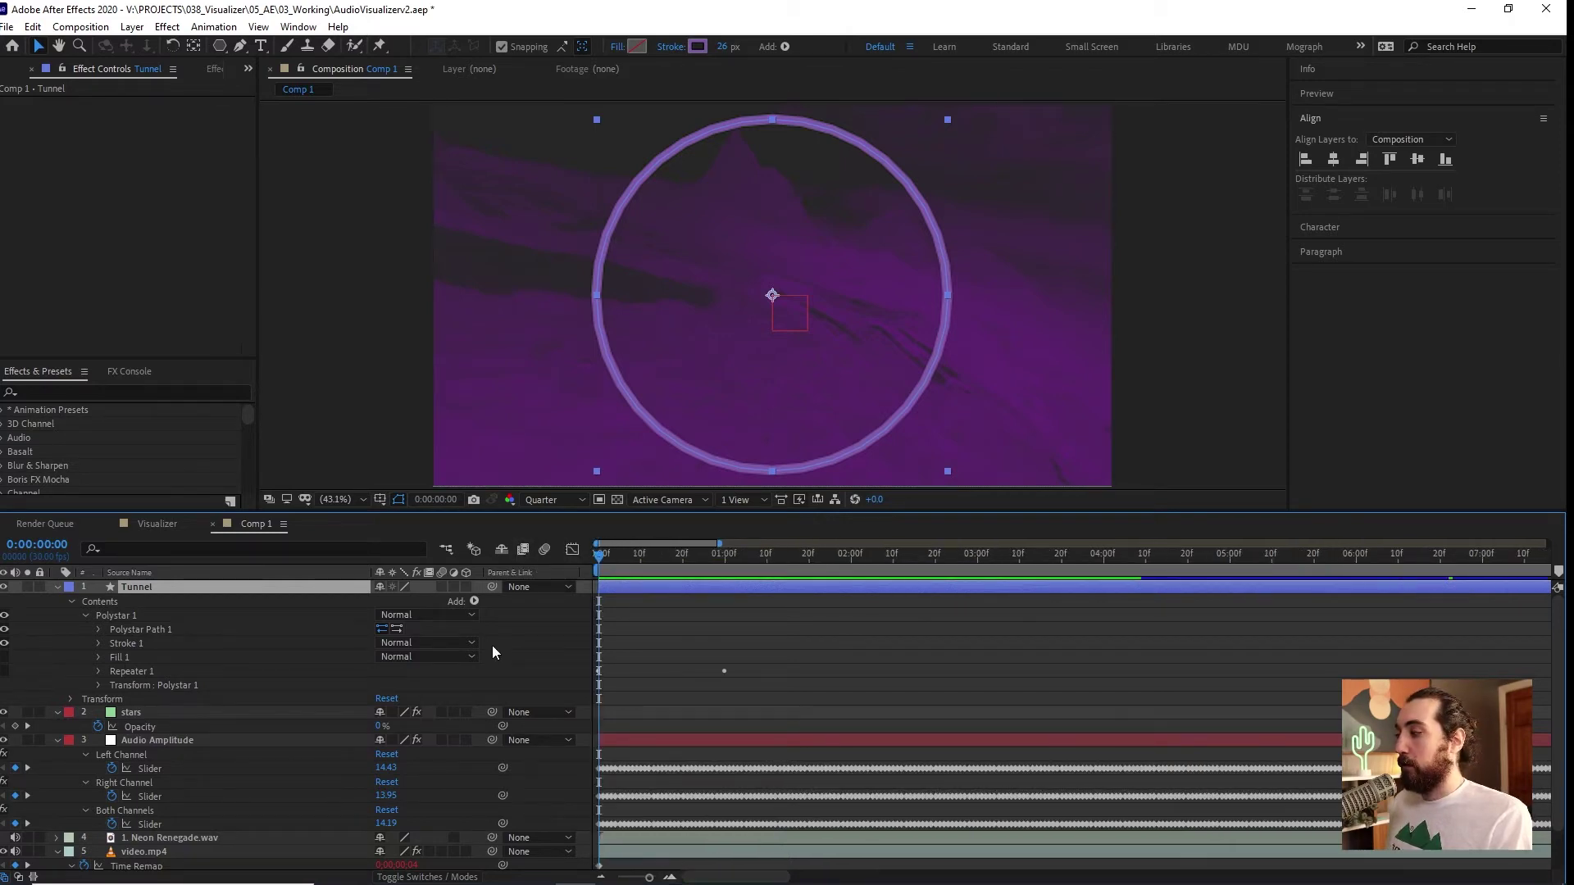
left_click_drag(628, 558, 662, 560)
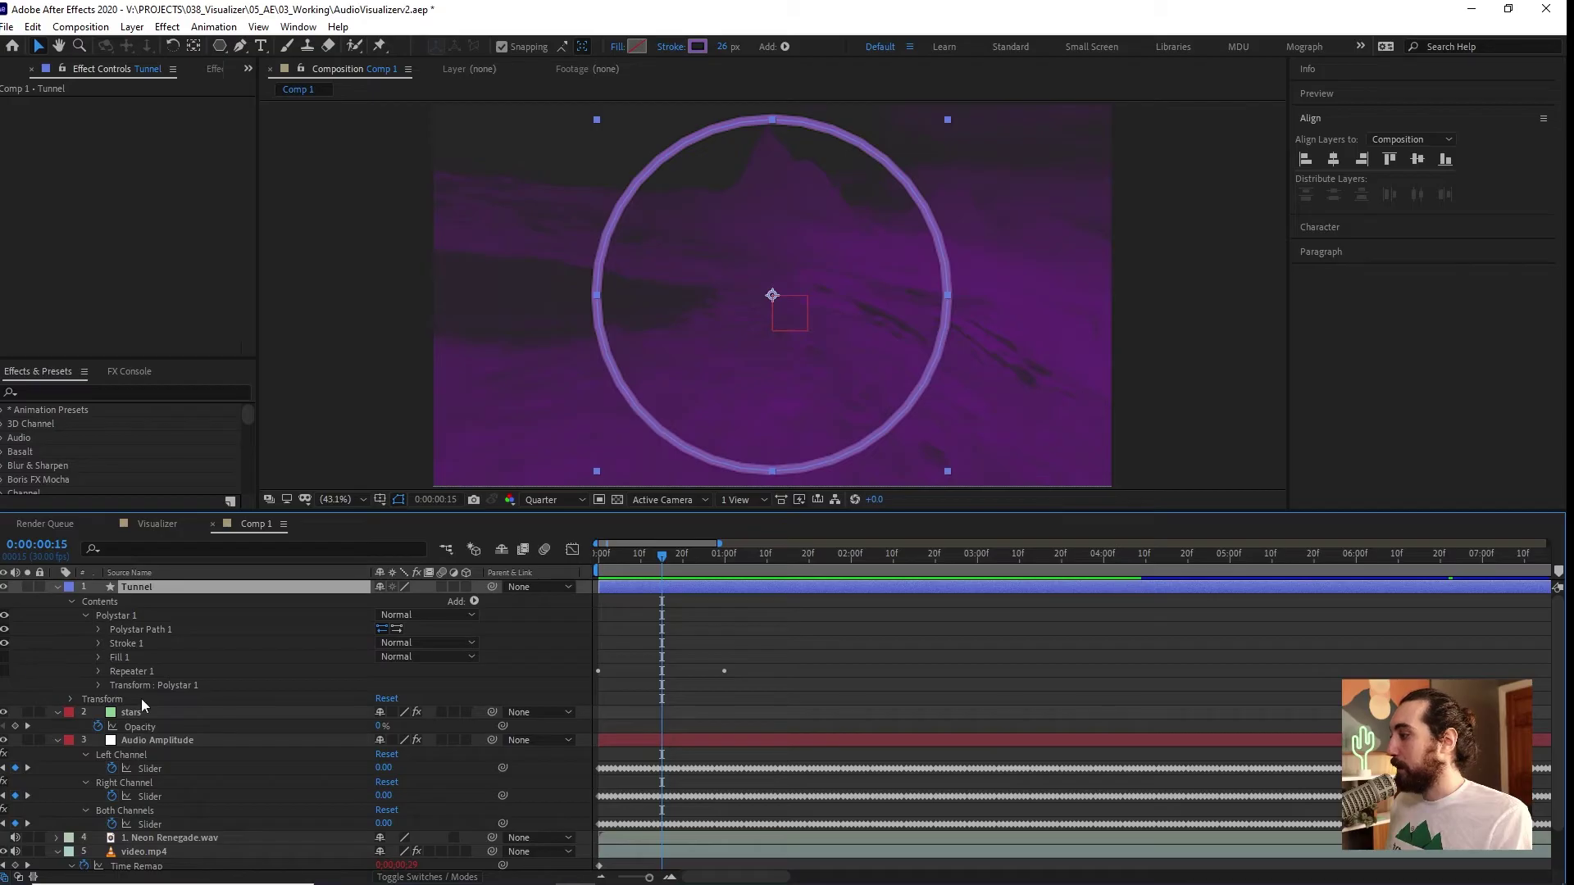
left_click(5, 671)
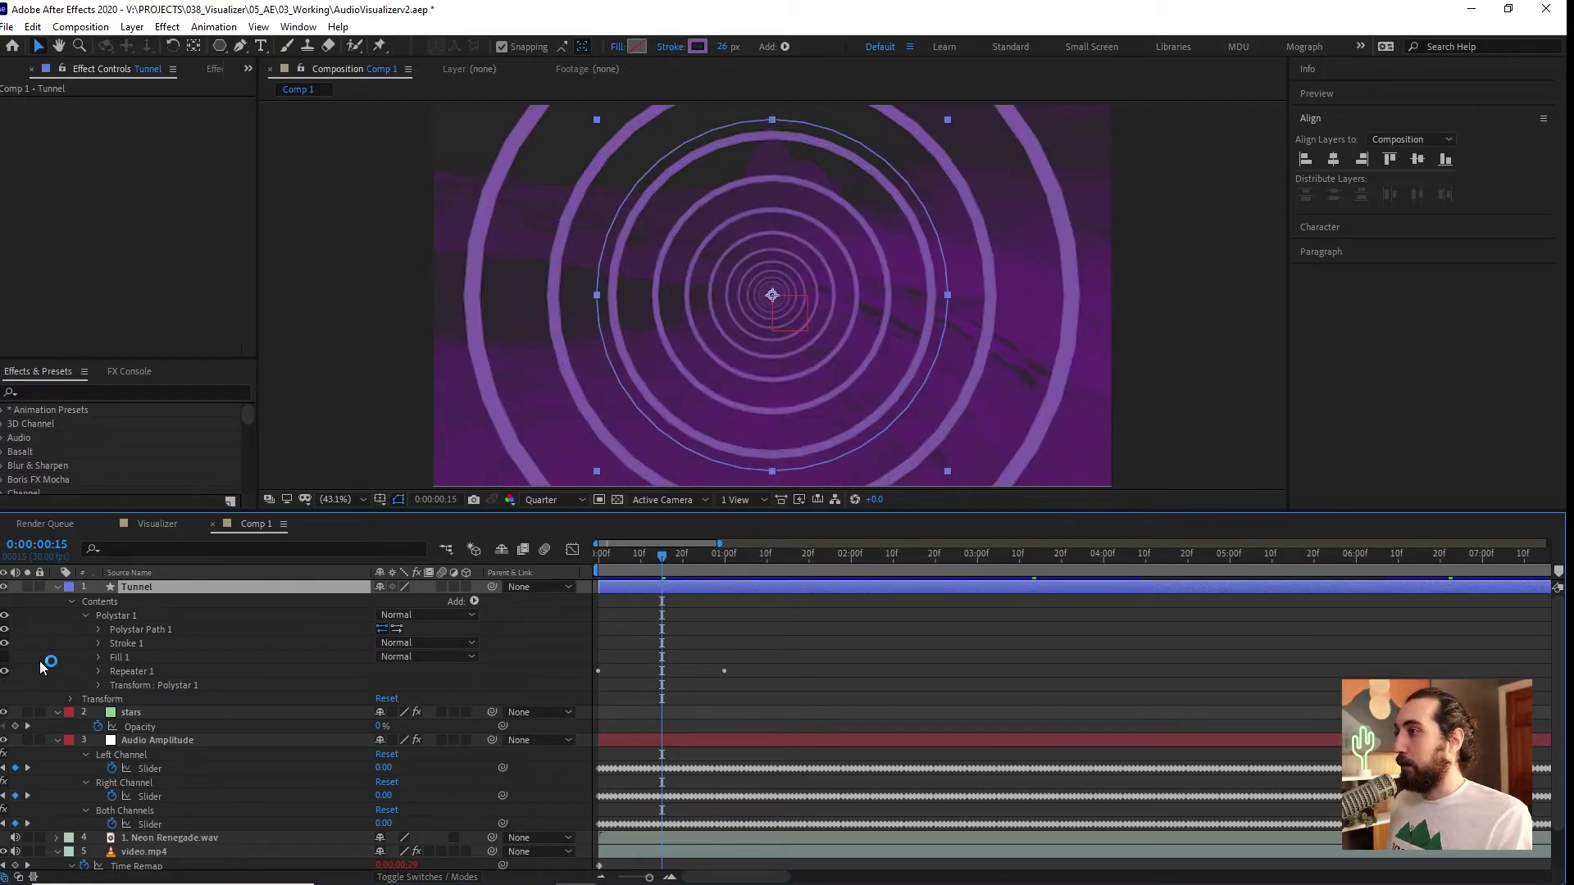
left_click_drag(652, 559, 687, 556)
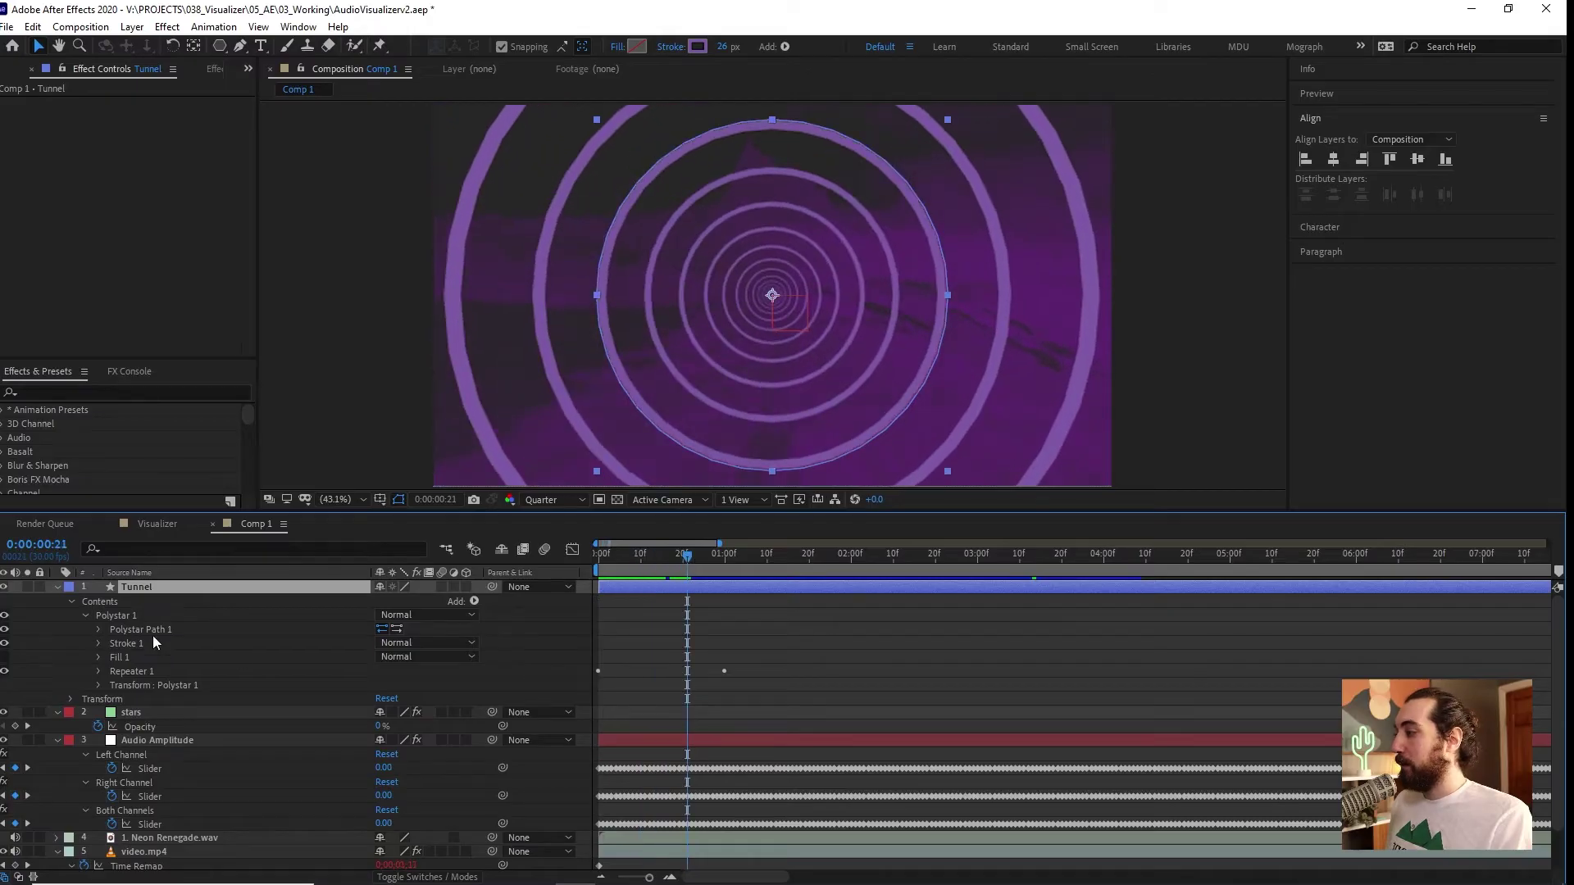
Add a loopOut() expression to Repeater 1's Offset and preview the endlessly moving tunnel.
left_click(98, 671)
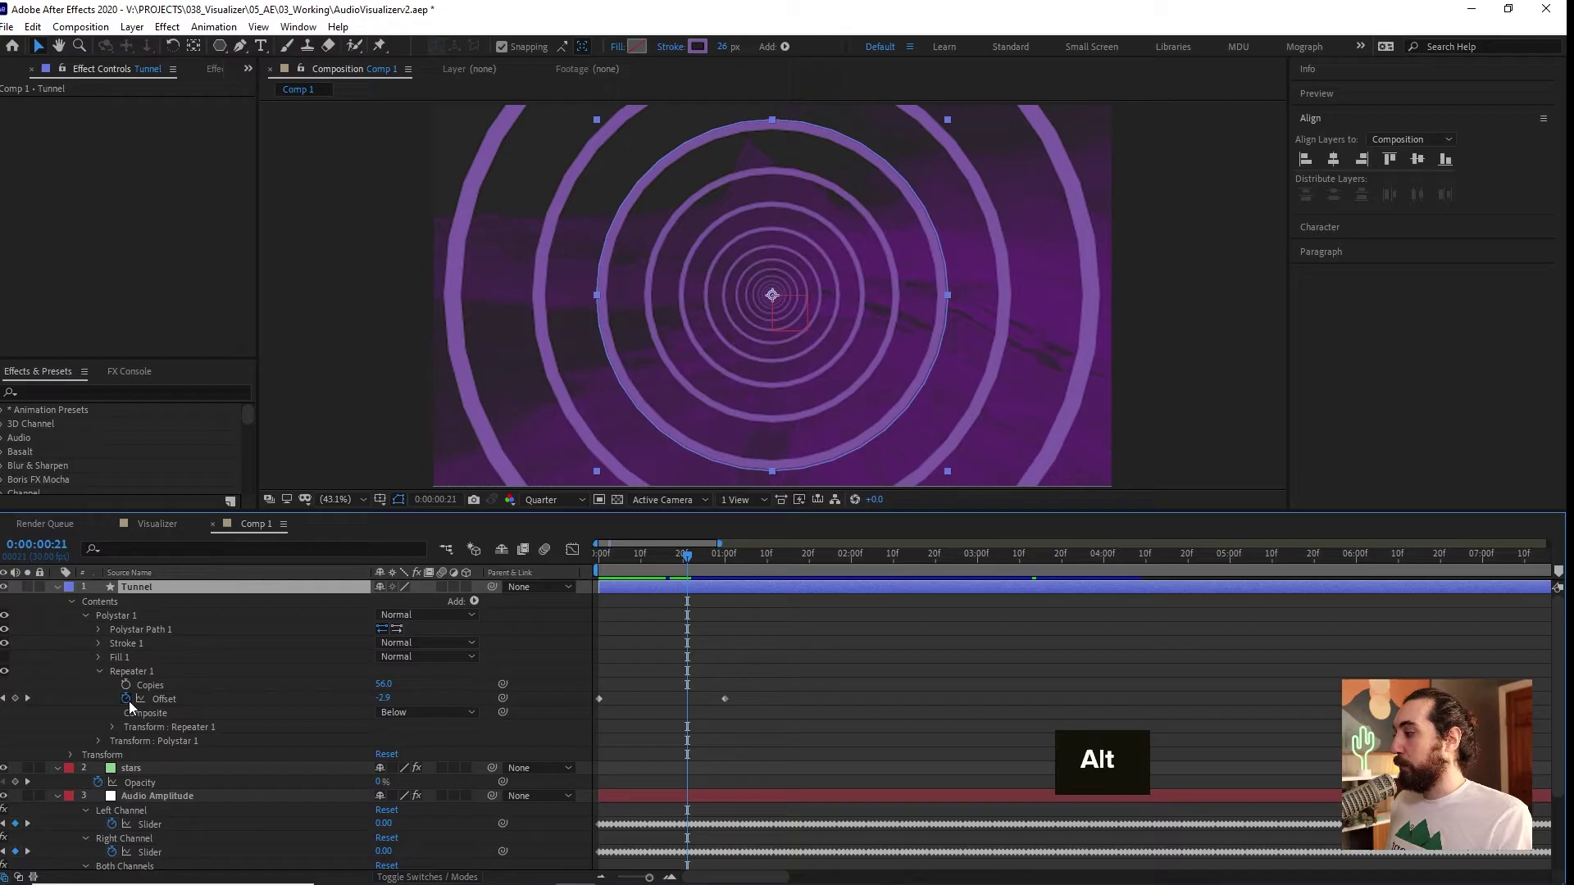
left_click_drag(677, 558, 707, 564)
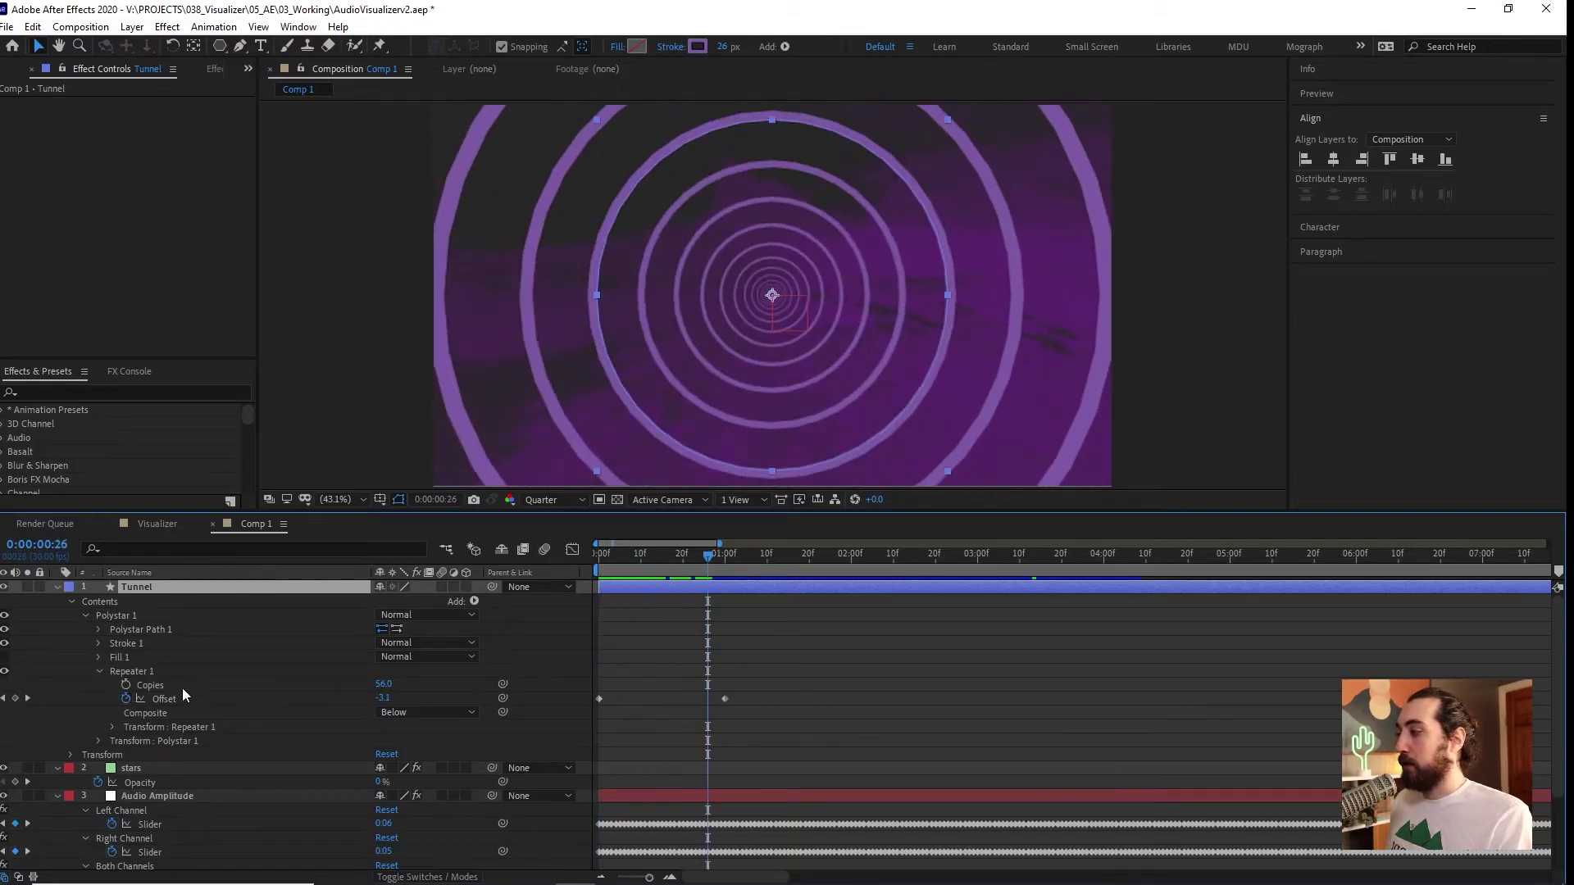
left_click(127, 697, "alt")
type("lo")
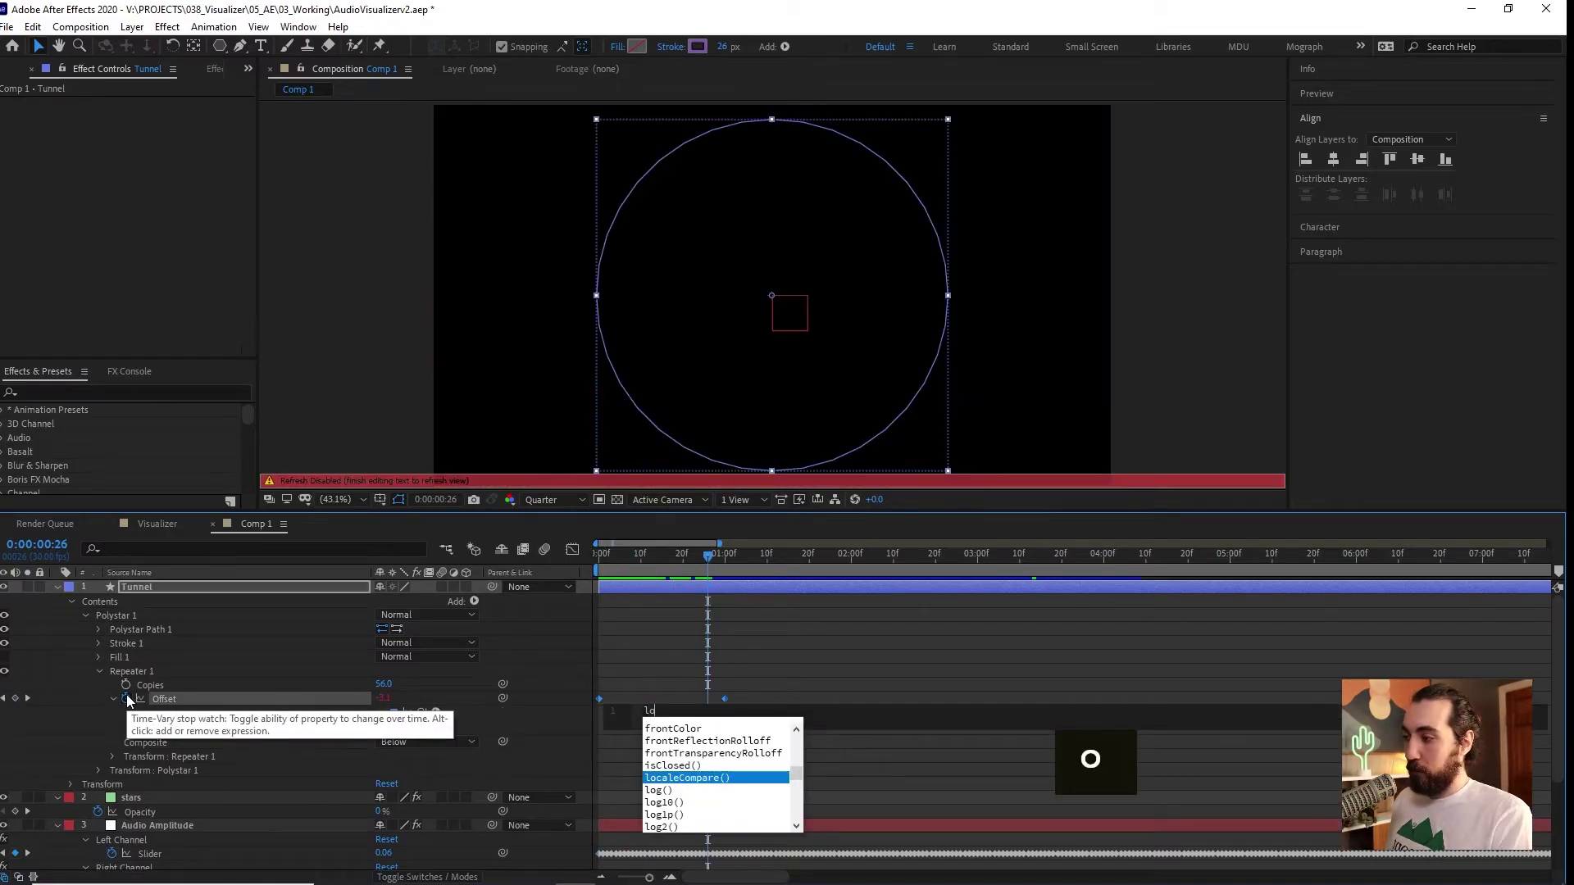
type("opO")
key("Return")
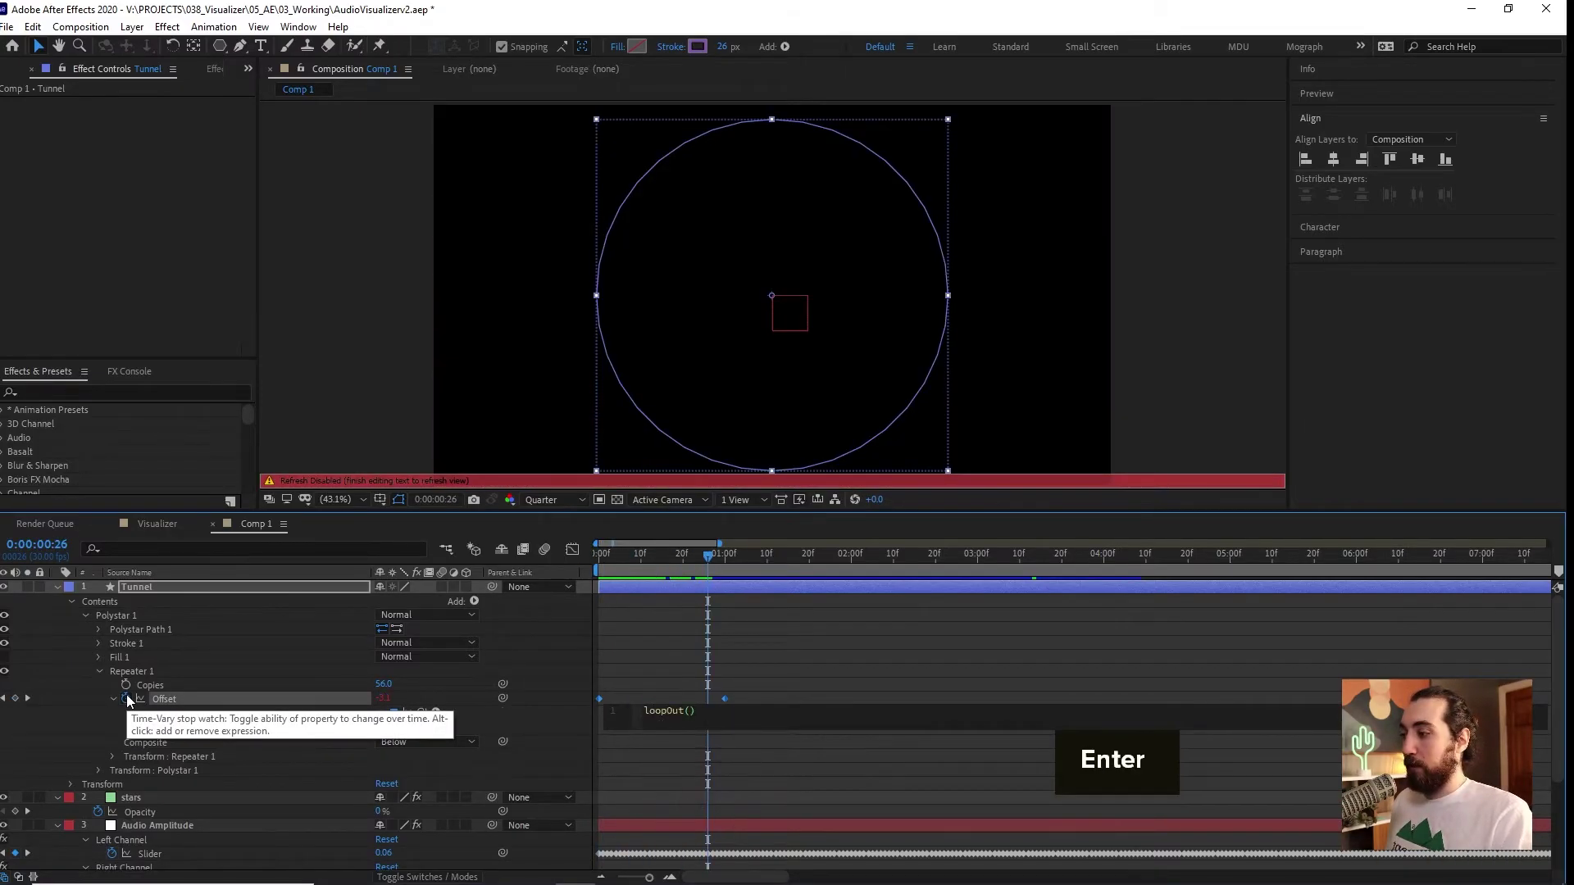
left_click(692, 636)
key("space")
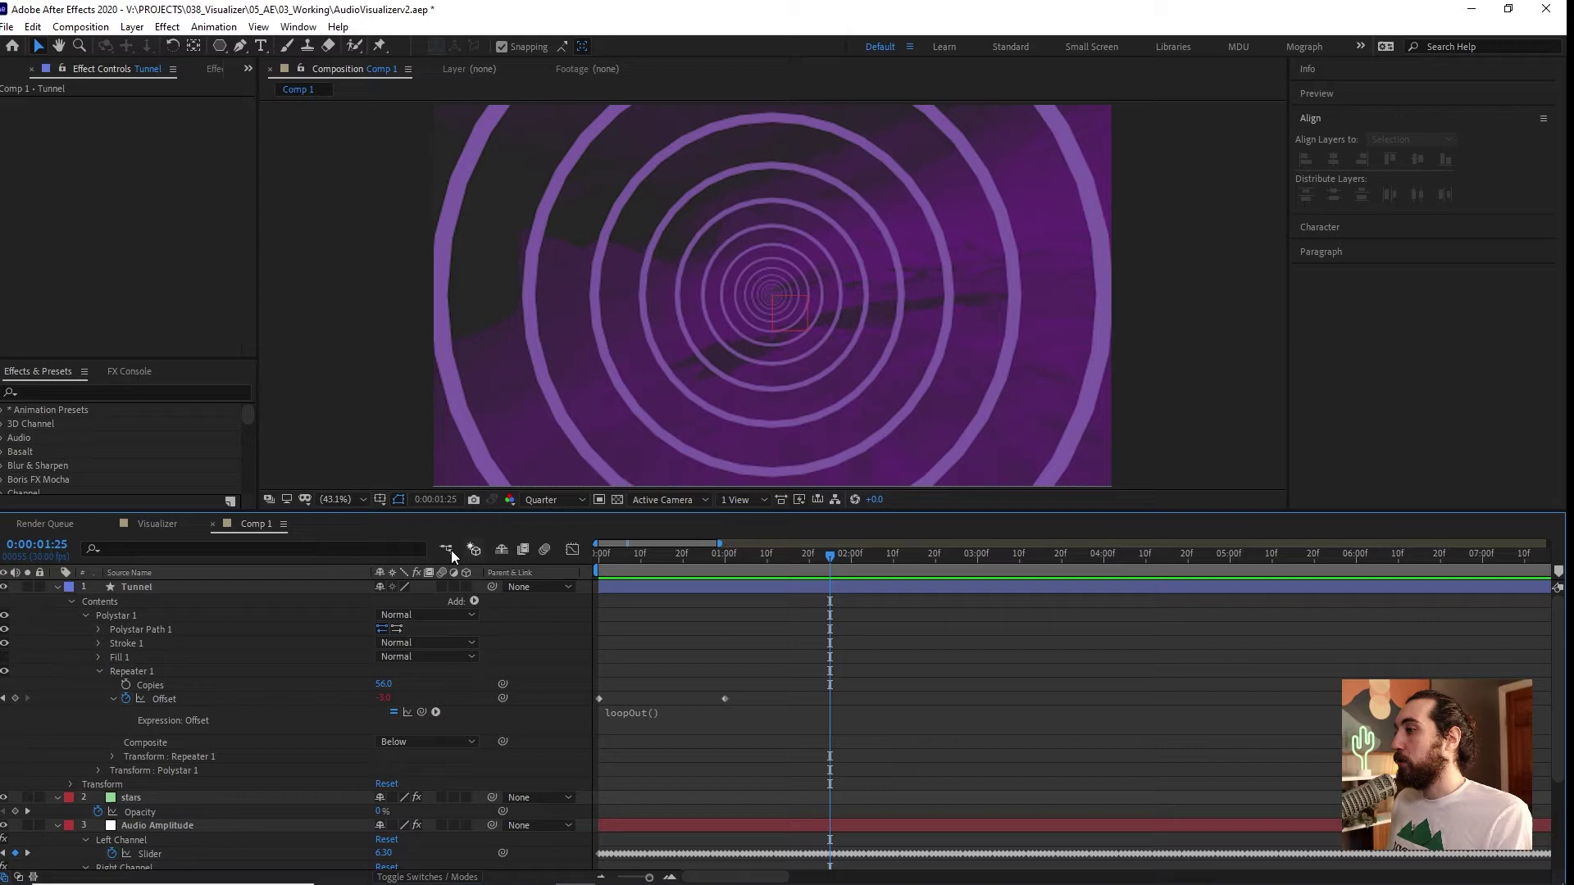
Pick-whip Repeater 1's Scale to the Both Channels slider and preview the audio-driven rings.
scroll(230, 686, "down", 2)
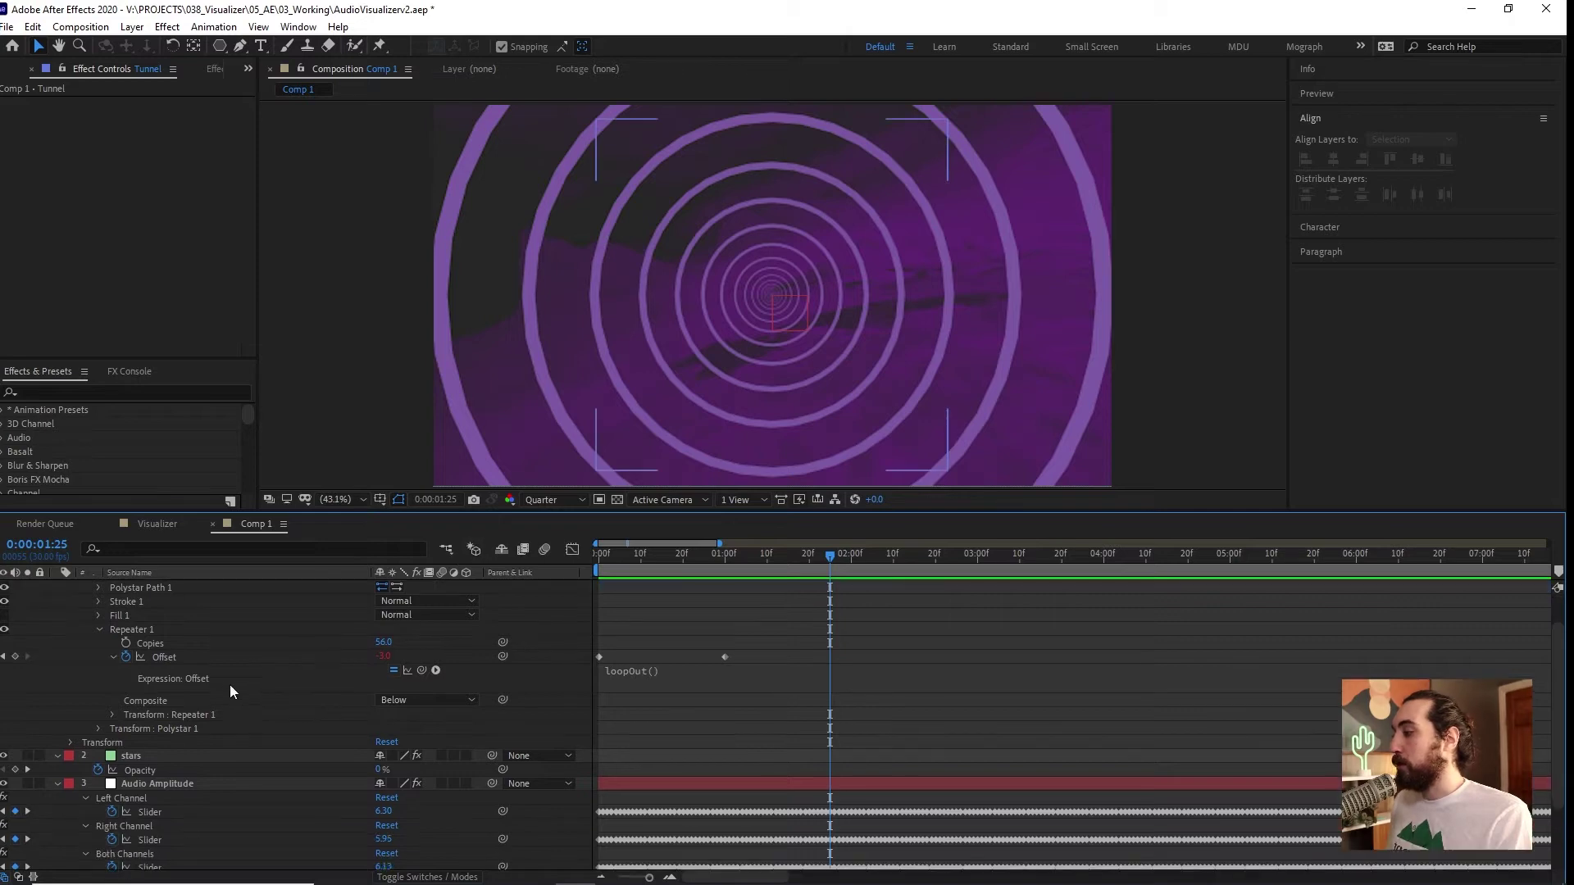
left_click(112, 715)
left_click_drag(399, 755, 459, 755)
key("ctrl+z")
scroll(271, 714, "down", 2)
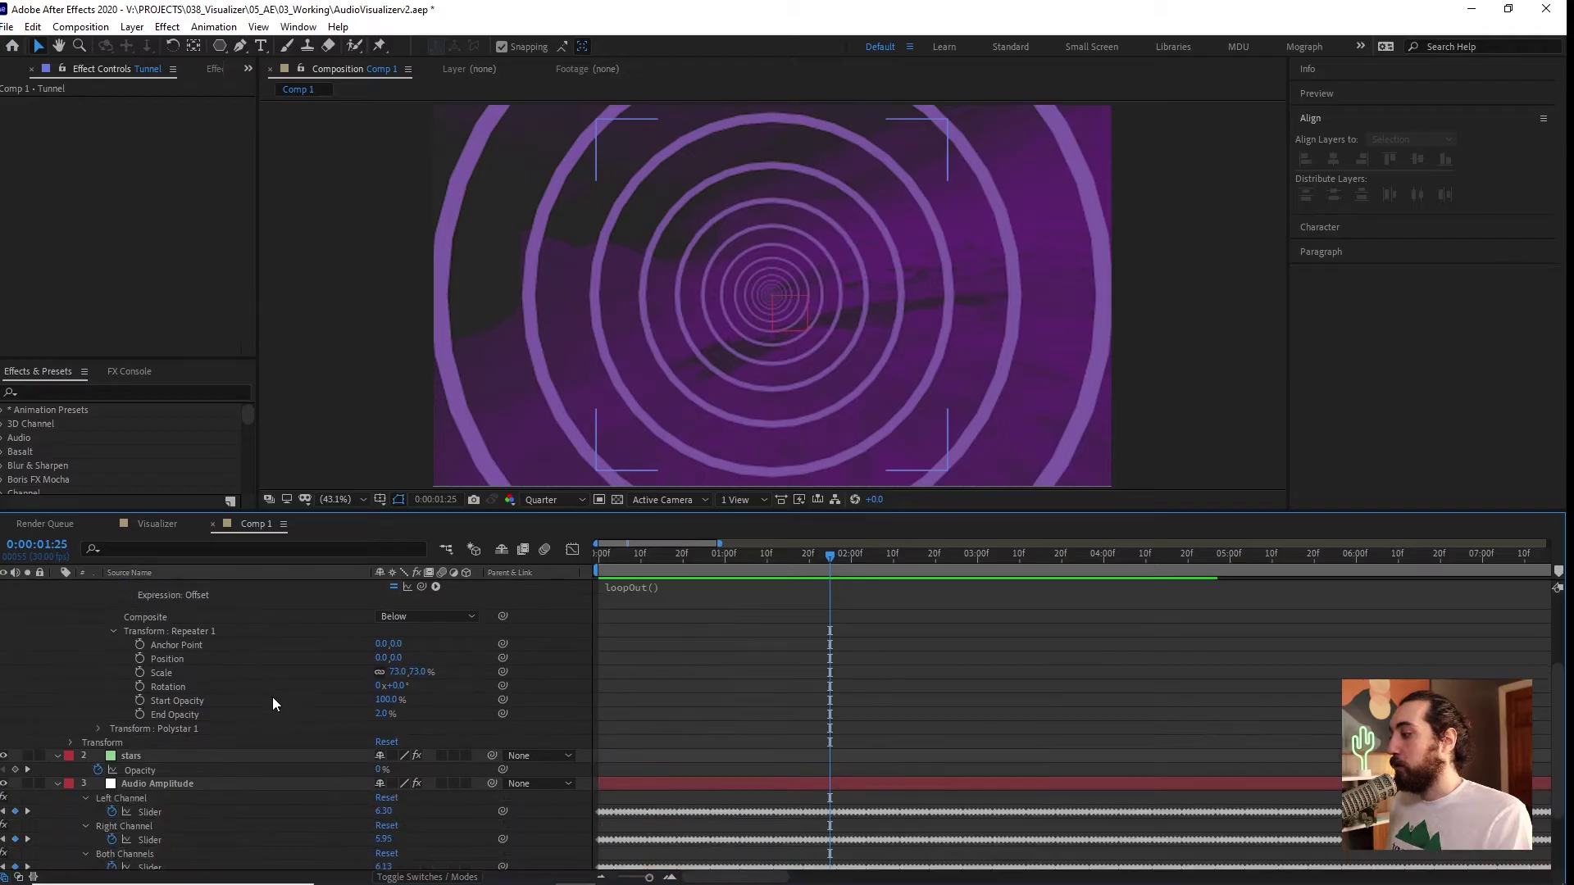
left_click_drag(500, 676, 164, 843)
left_click_drag(786, 568, 806, 567)
key("space")
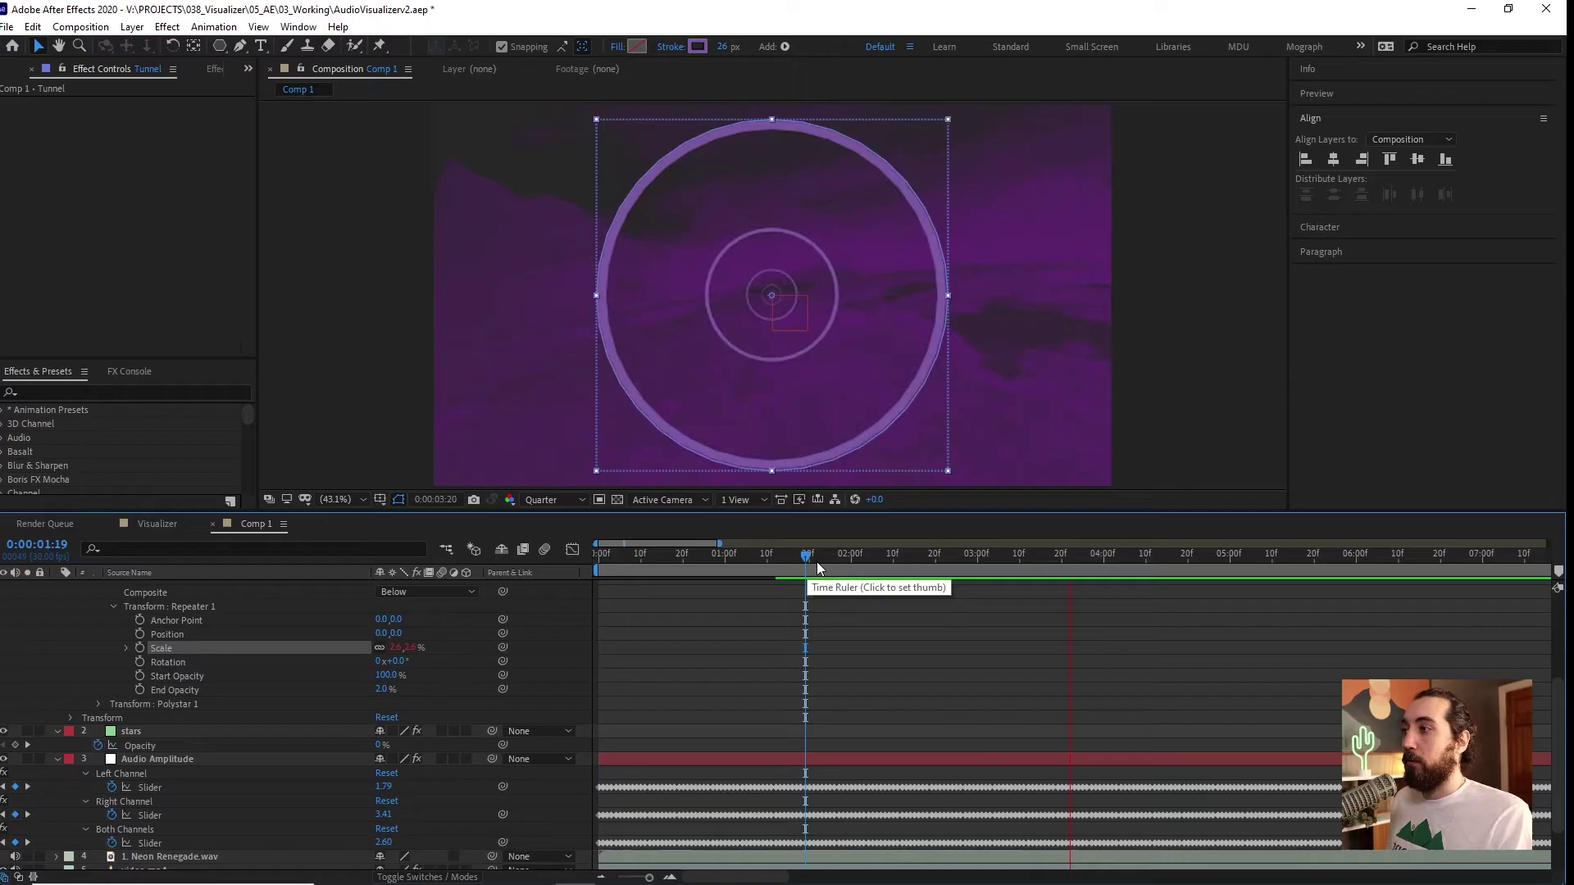
left_click(775, 557)
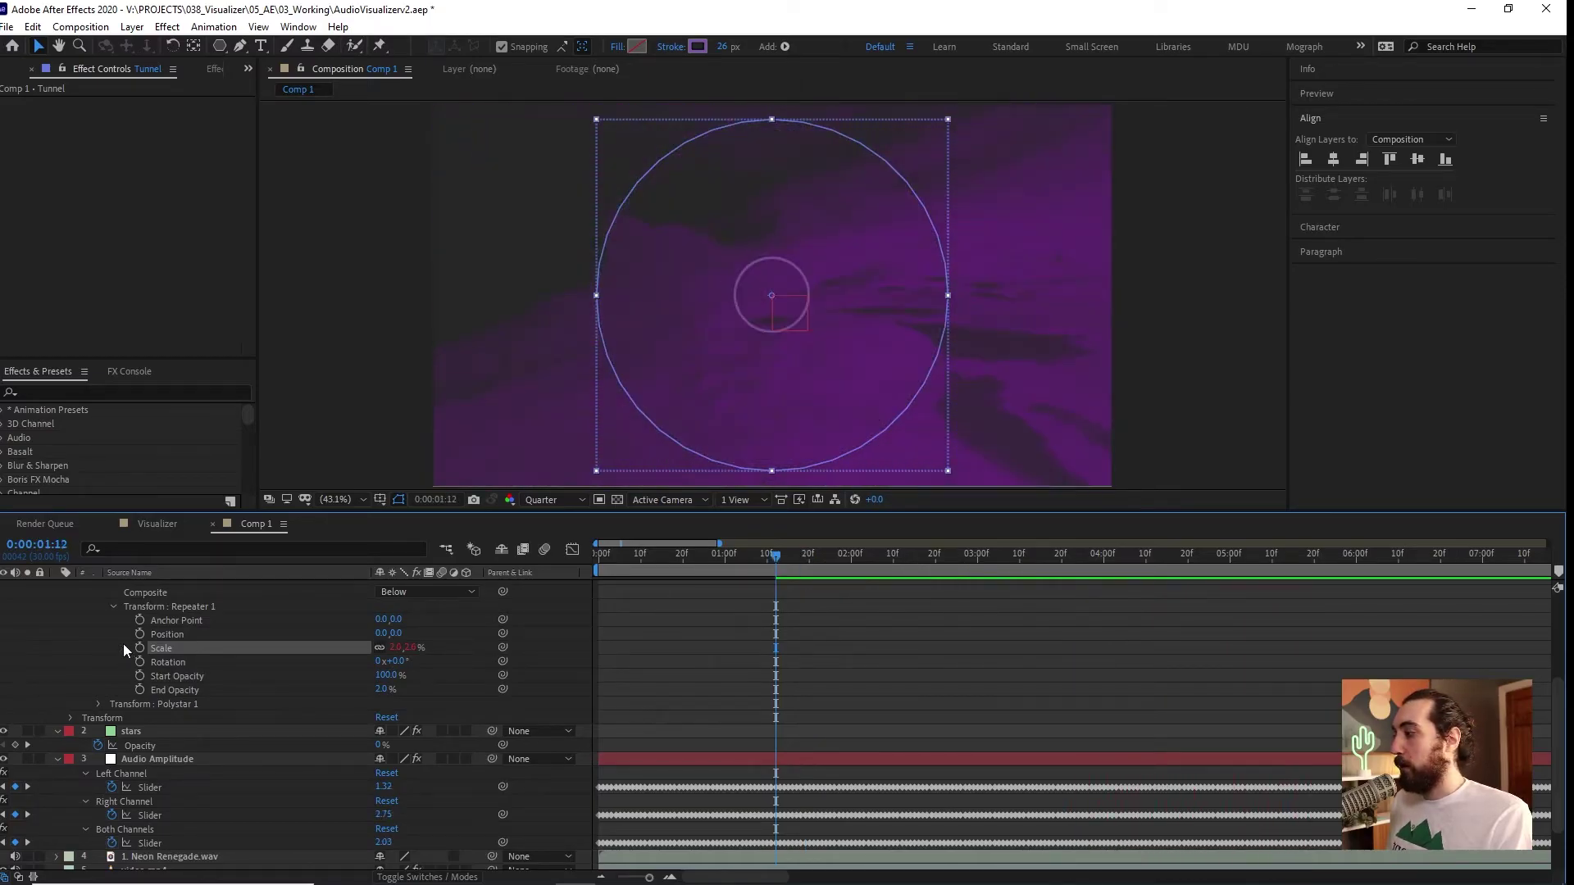
Edit the Scale expression so it ends with [temp, temp]/6.
left_click(138, 648, "alt")
type("temp = thisComp.layer(\"Audio Amplitude\").effect(\"Both Channels\")(\"Slider\"); [temp, temp]")
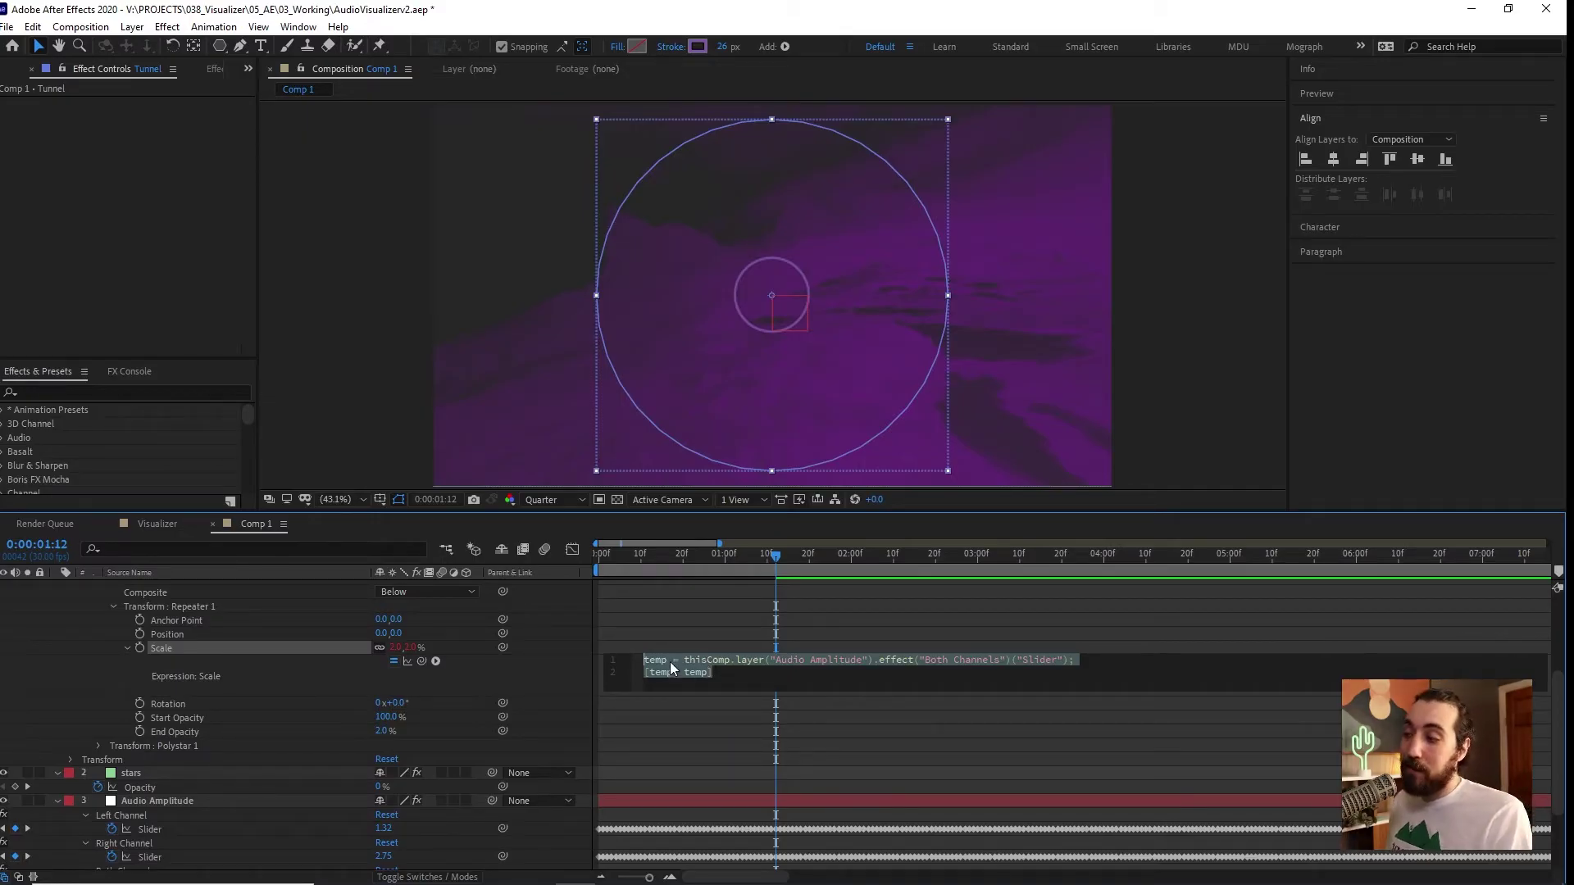
left_click(725, 674)
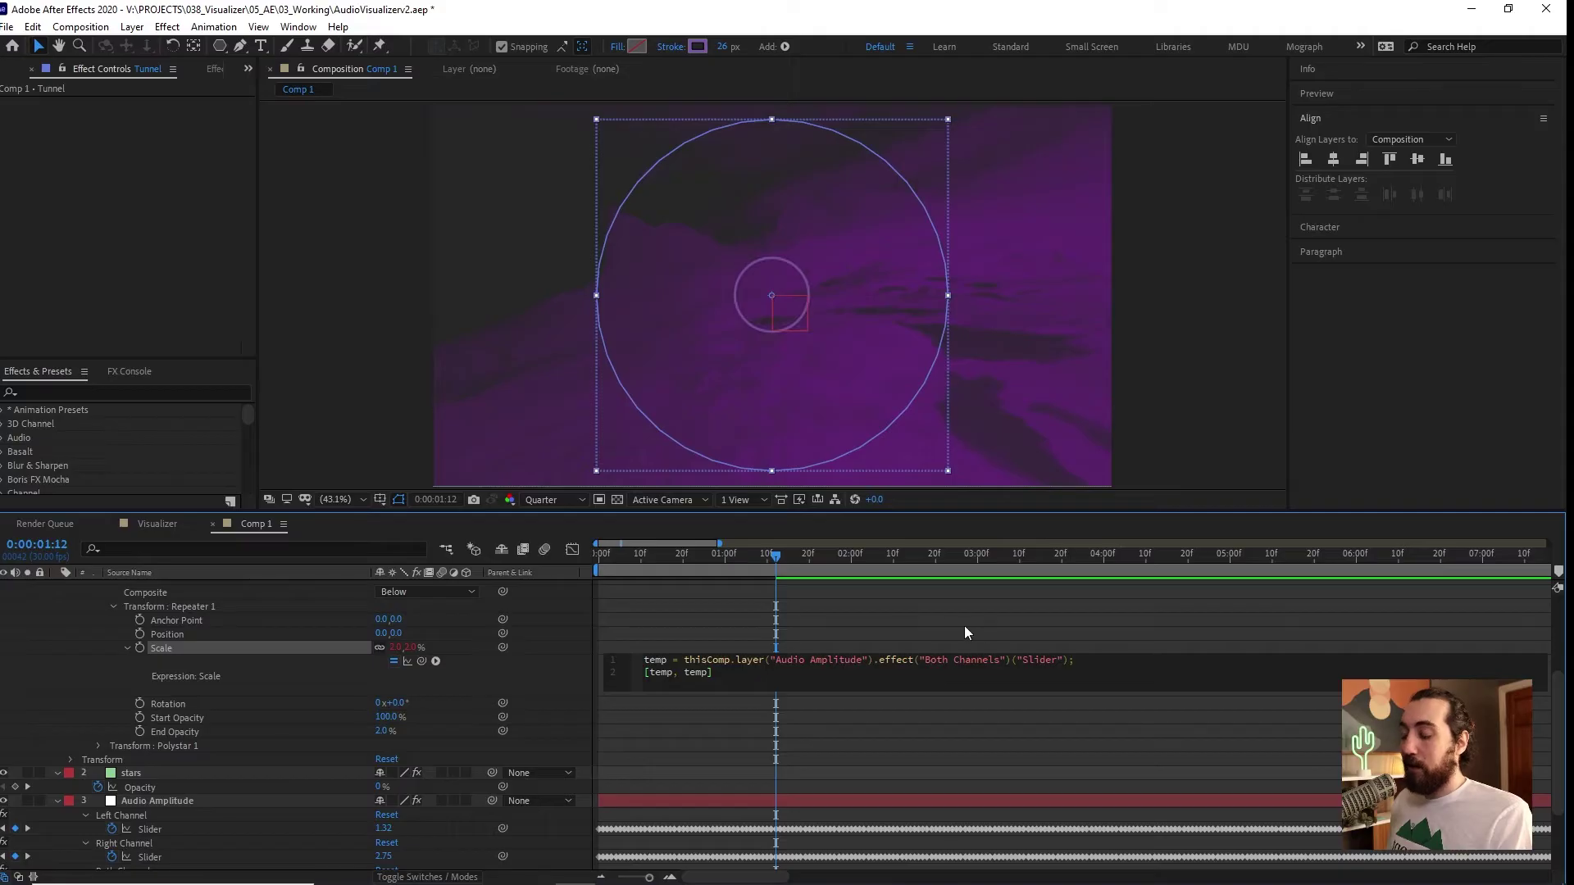
type("/6")
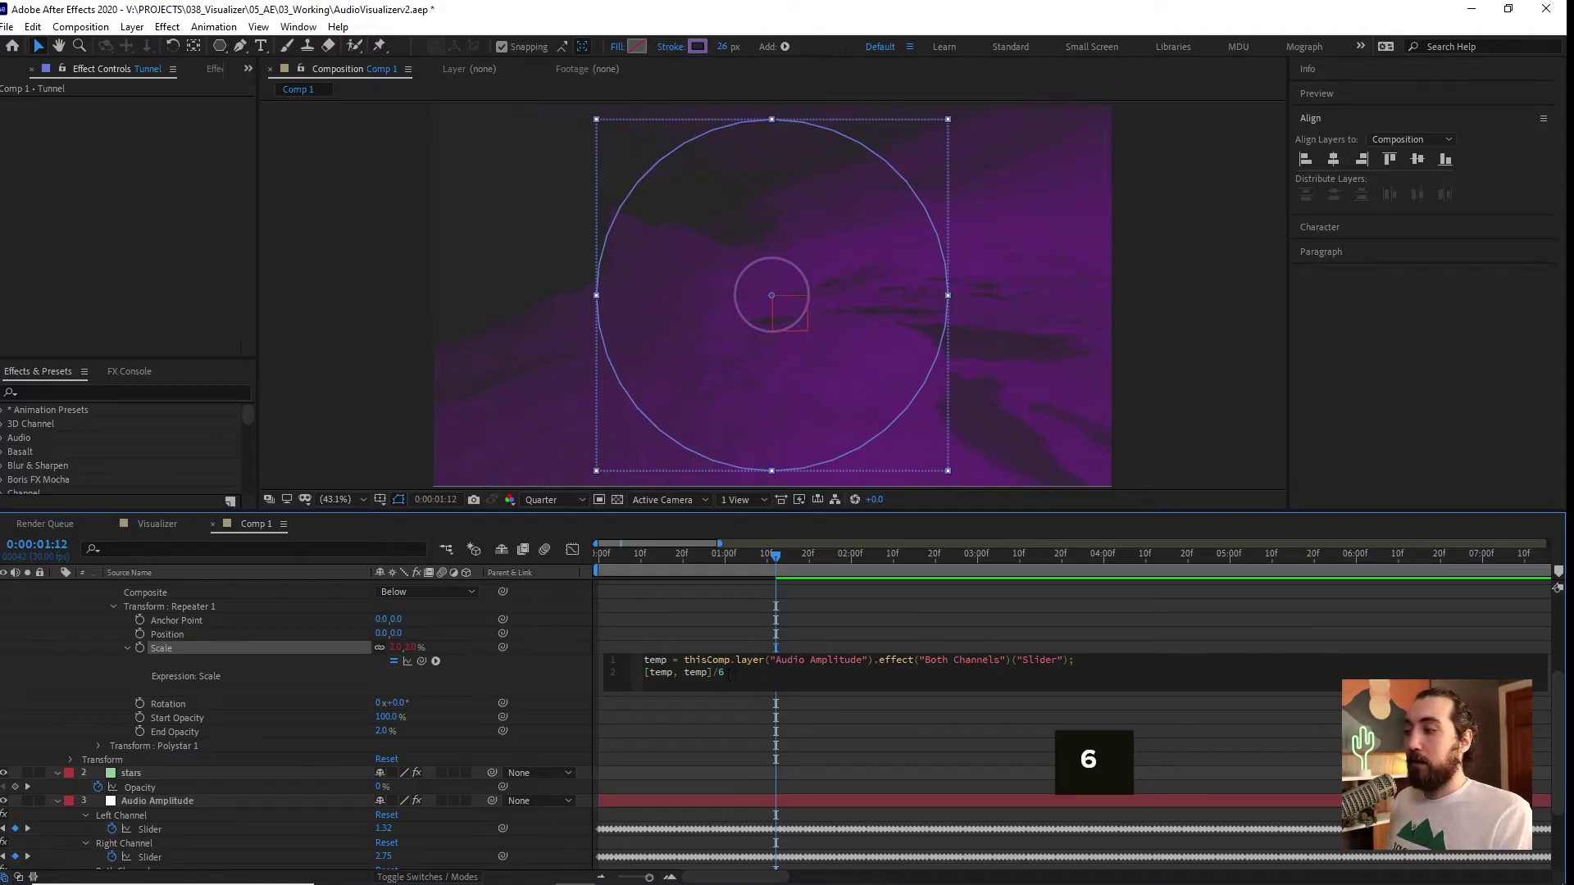
Commit the /6 Scale expression, then append +0 and check the shrunken, pulsing rings.
left_click(728, 622)
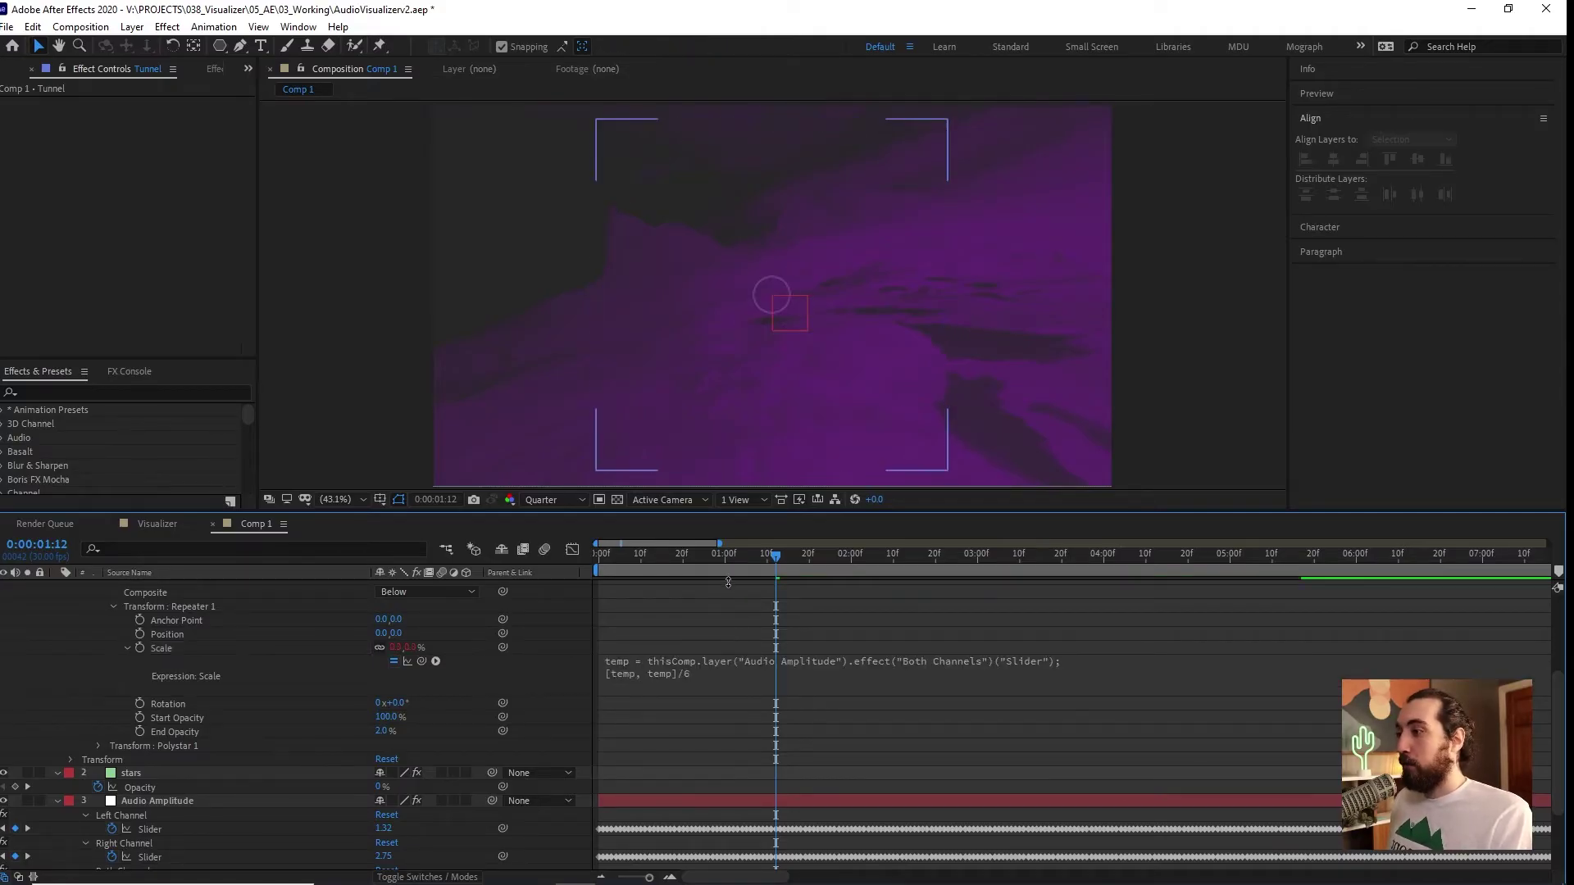
mouse_move(789, 564)
left_mouse_down()
mouse_move(831, 560)
mouse_move(805, 569)
left_mouse_up()
left_click(728, 657)
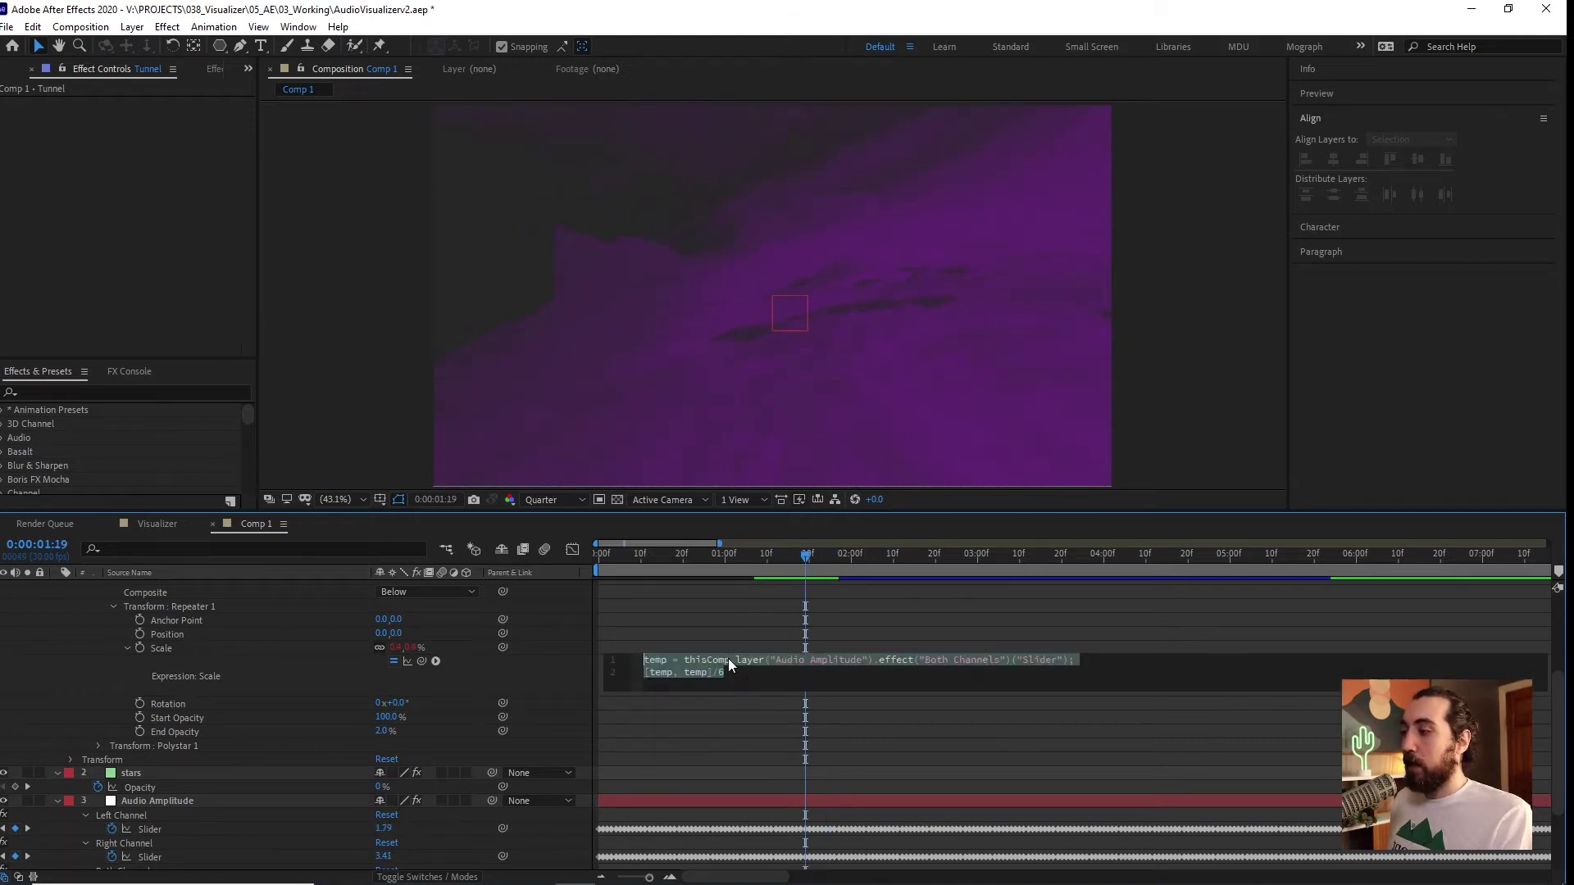
left_click(763, 673)
type("+0")
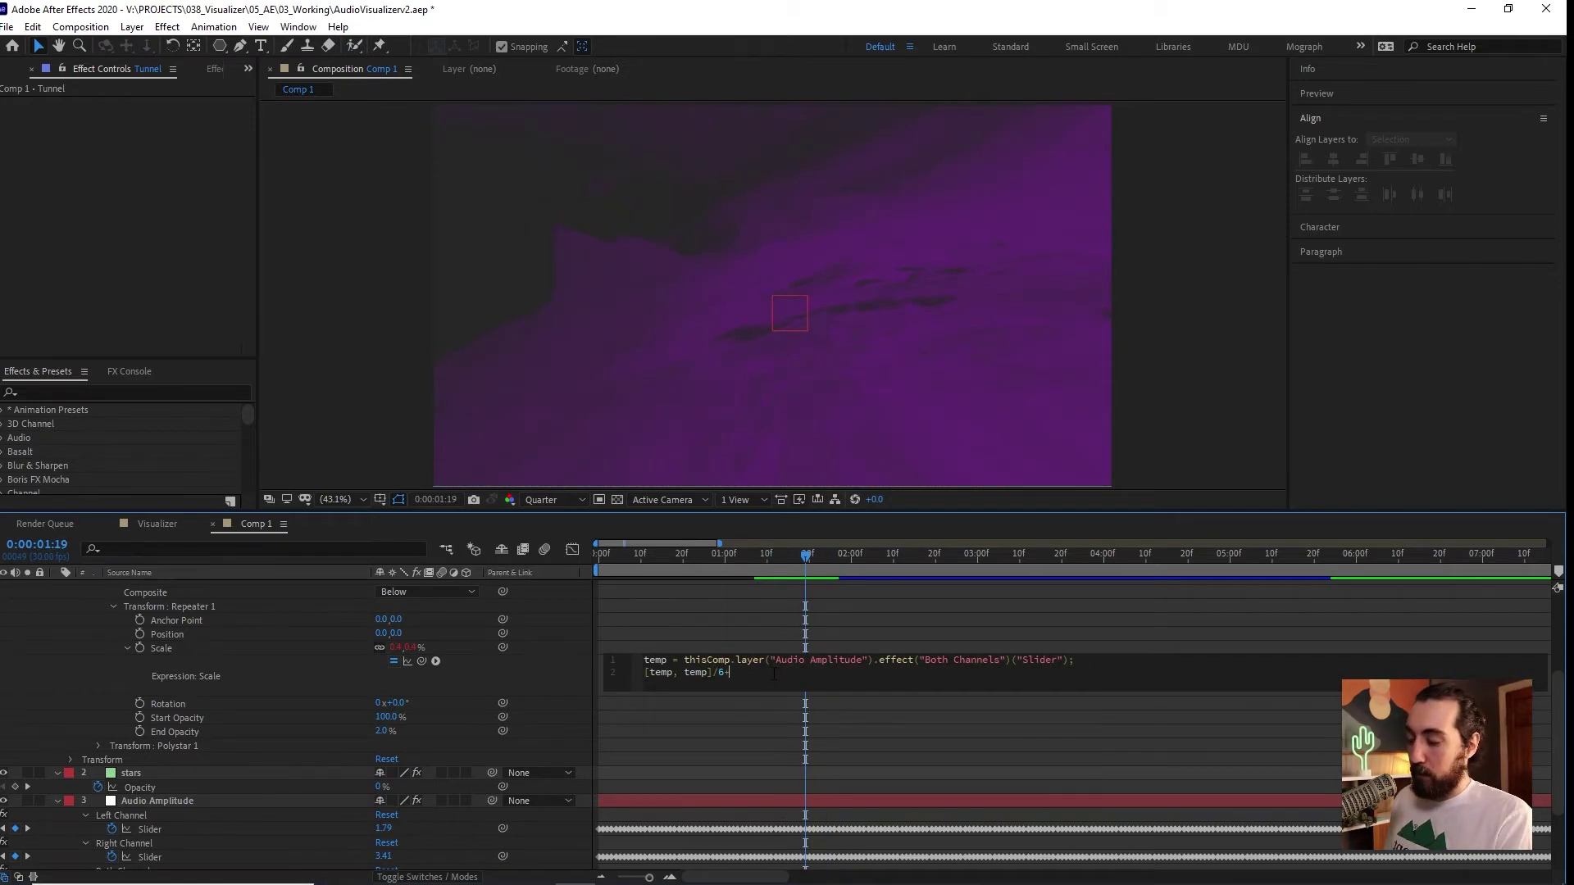
left_click(432, 672)
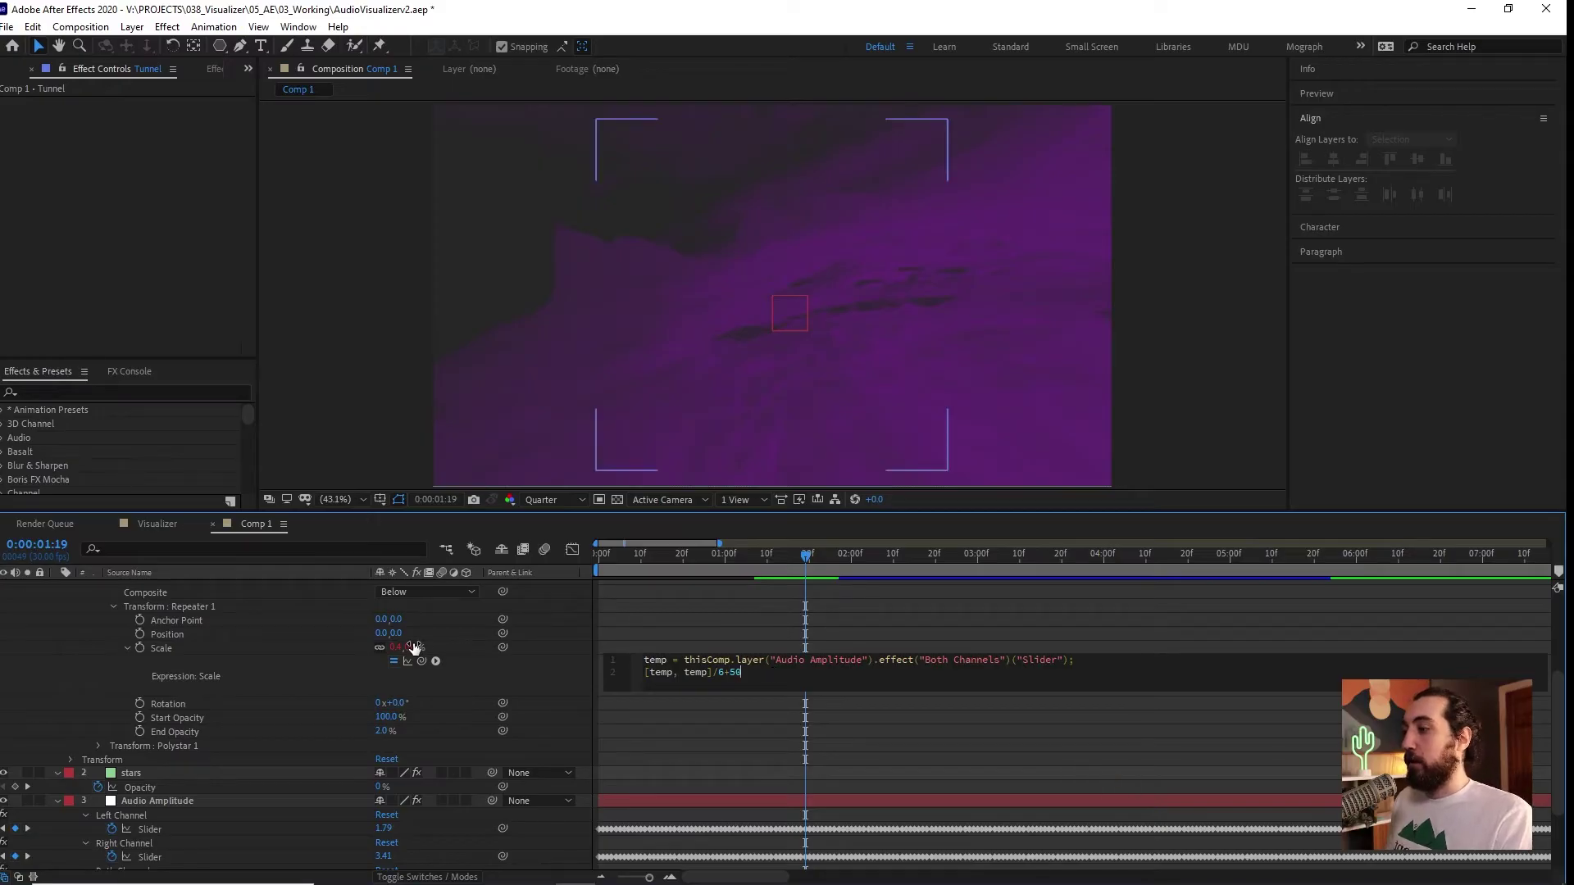
left_click(804, 587)
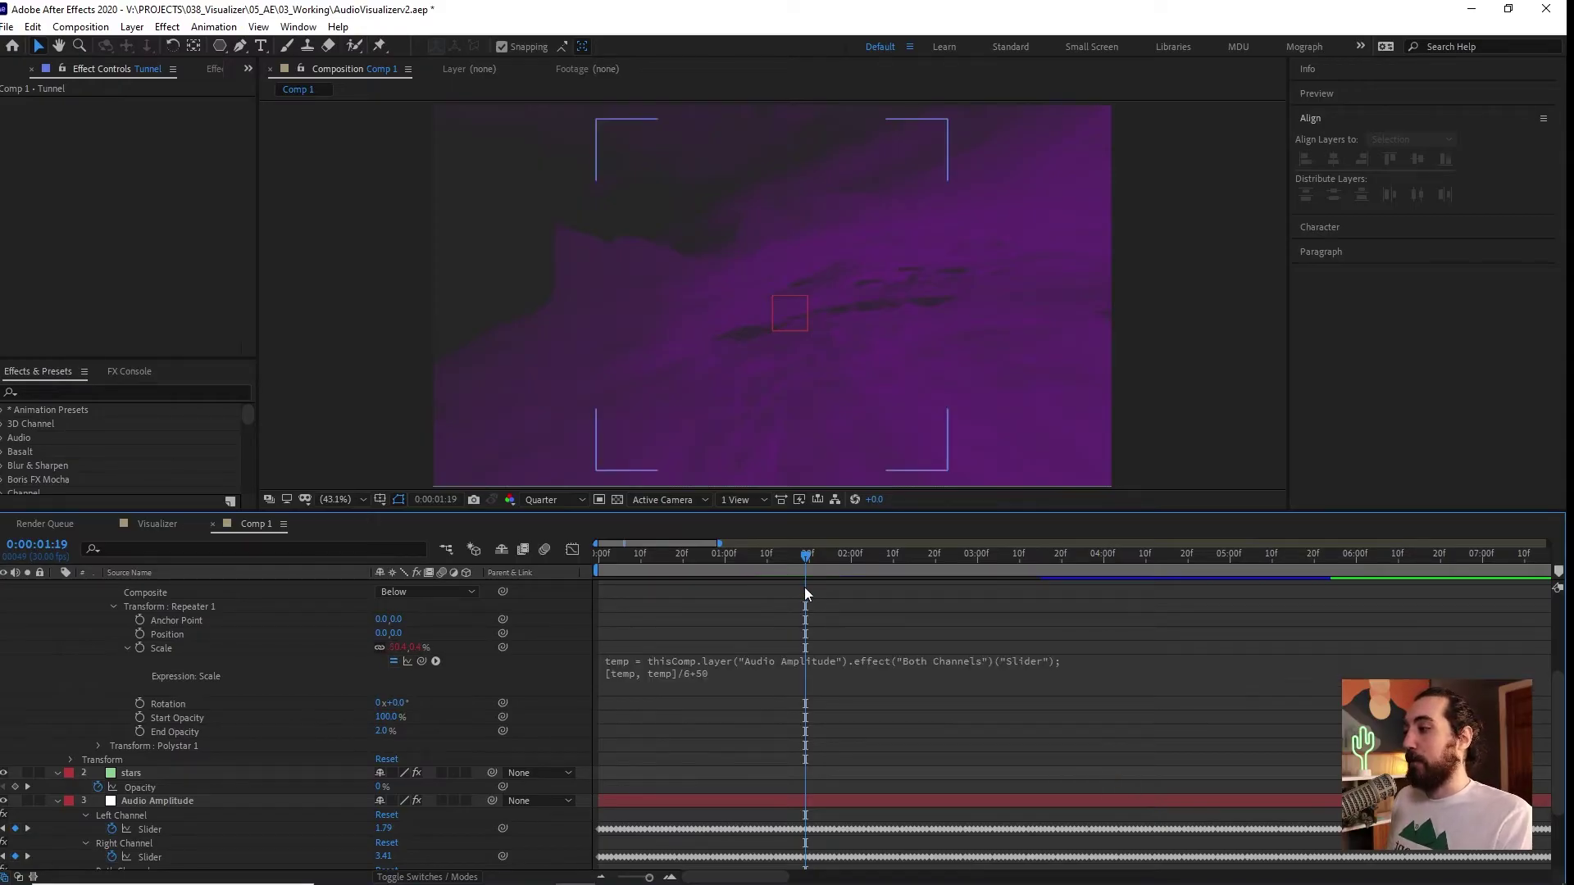
left_click_drag(812, 564, 844, 559)
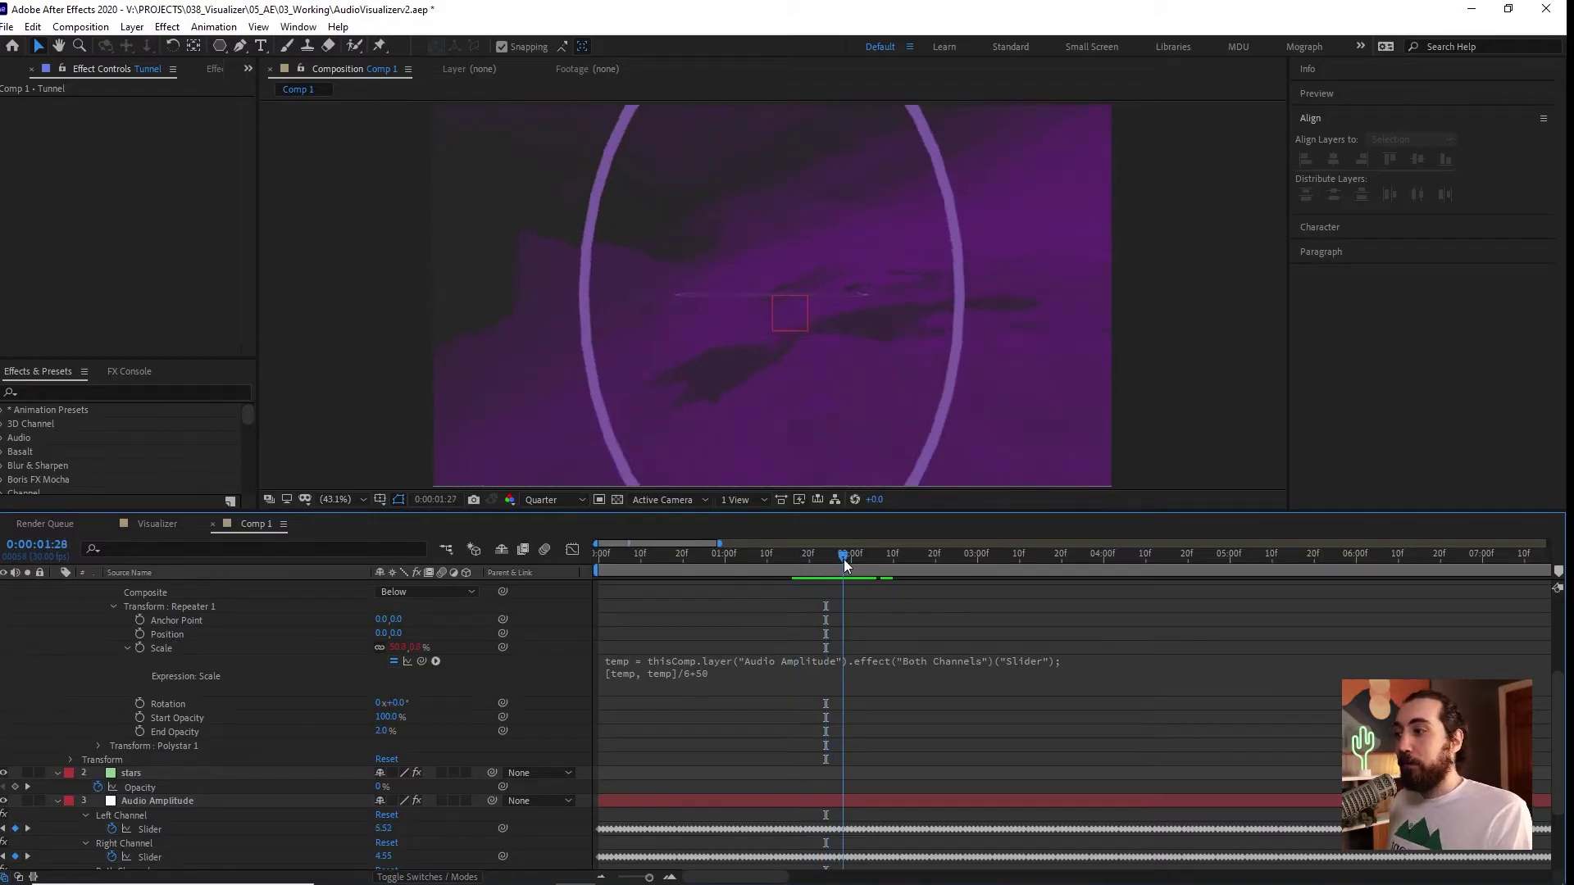
Change the Scale expression's ending to /6+[50,50] and commit it.
left_click(698, 675)
left_click(730, 673)
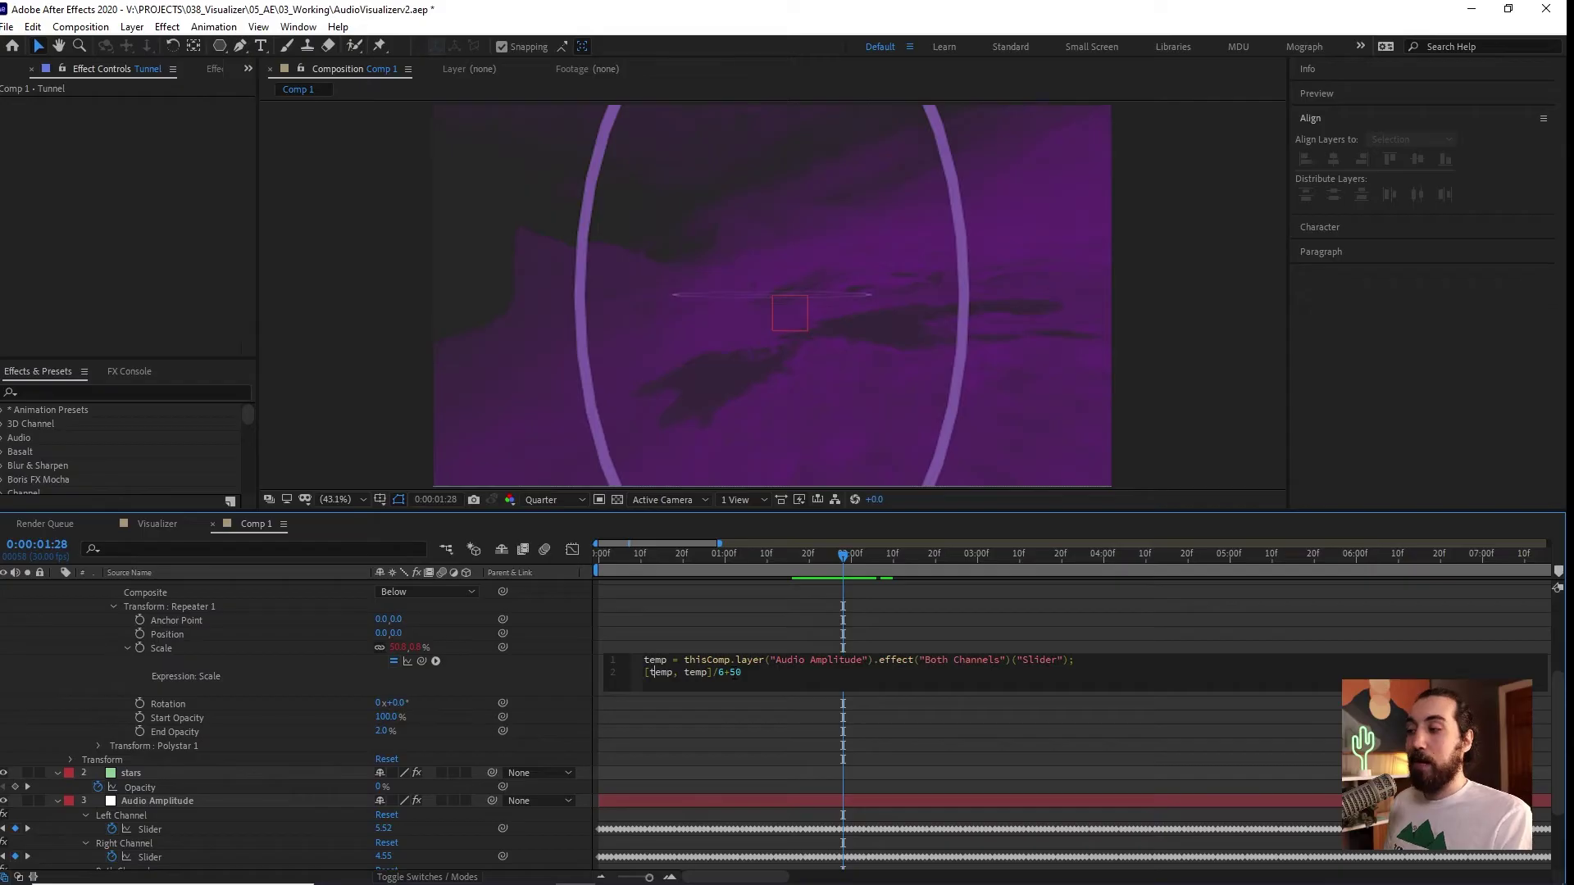
type("[")
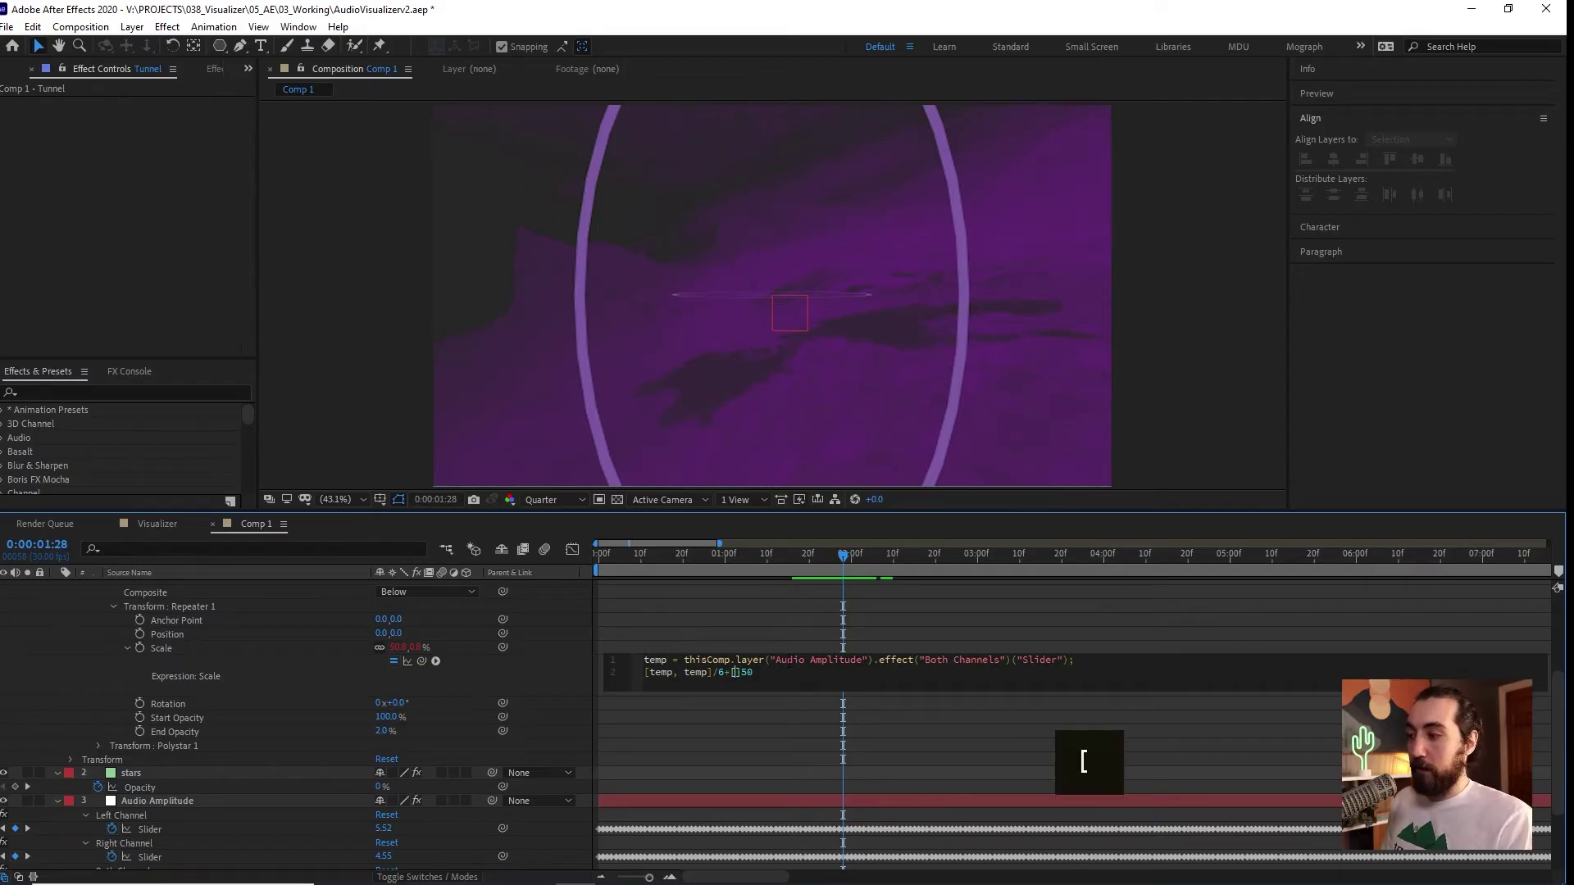
key("Left")
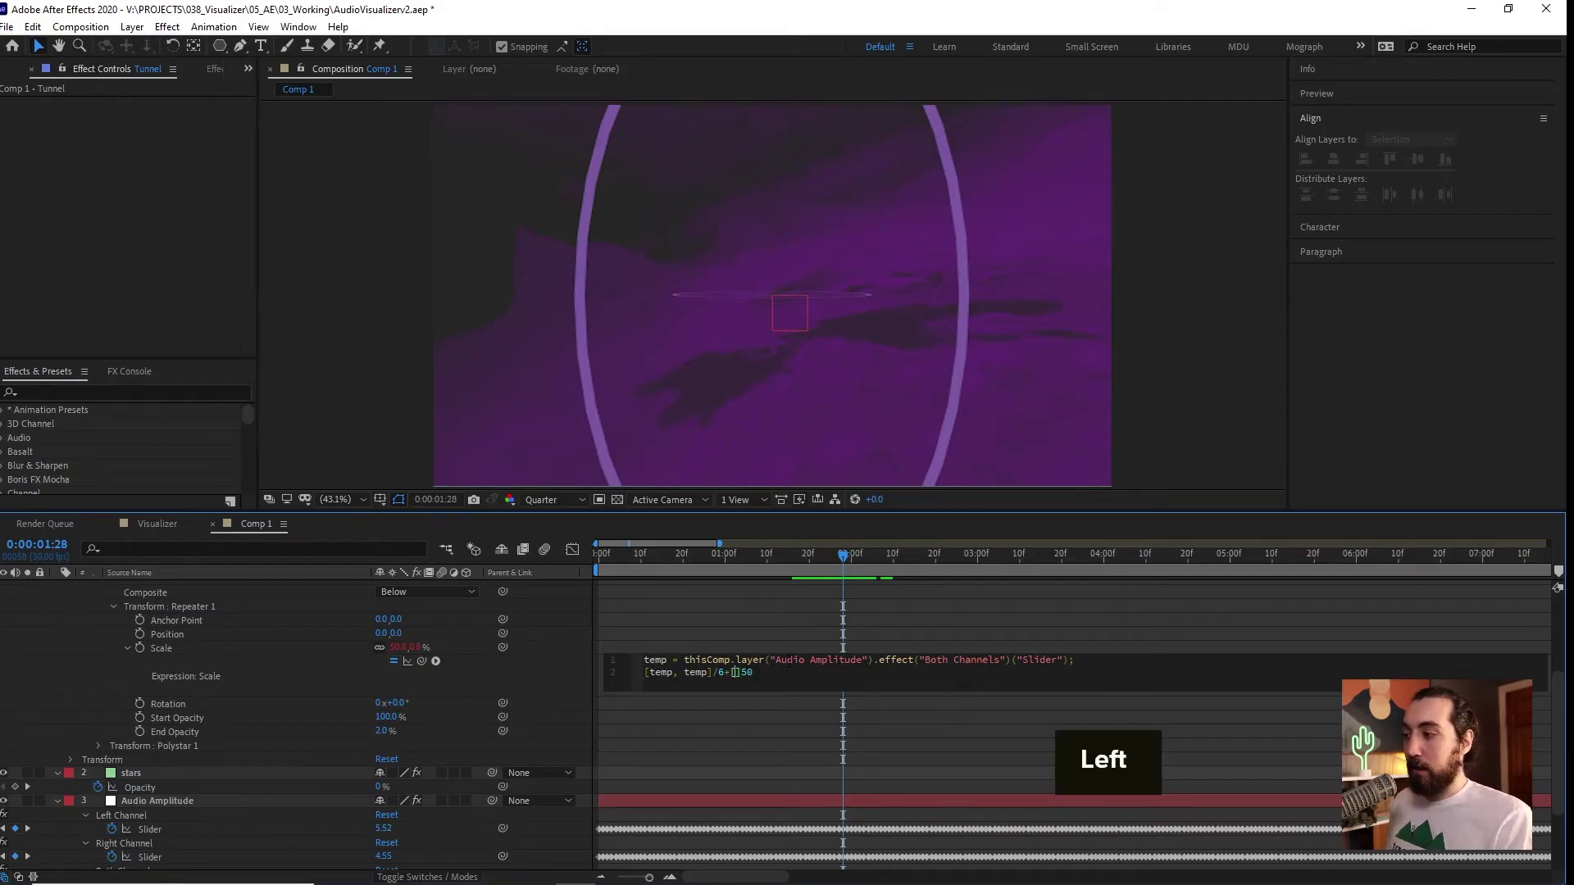
type("50,")
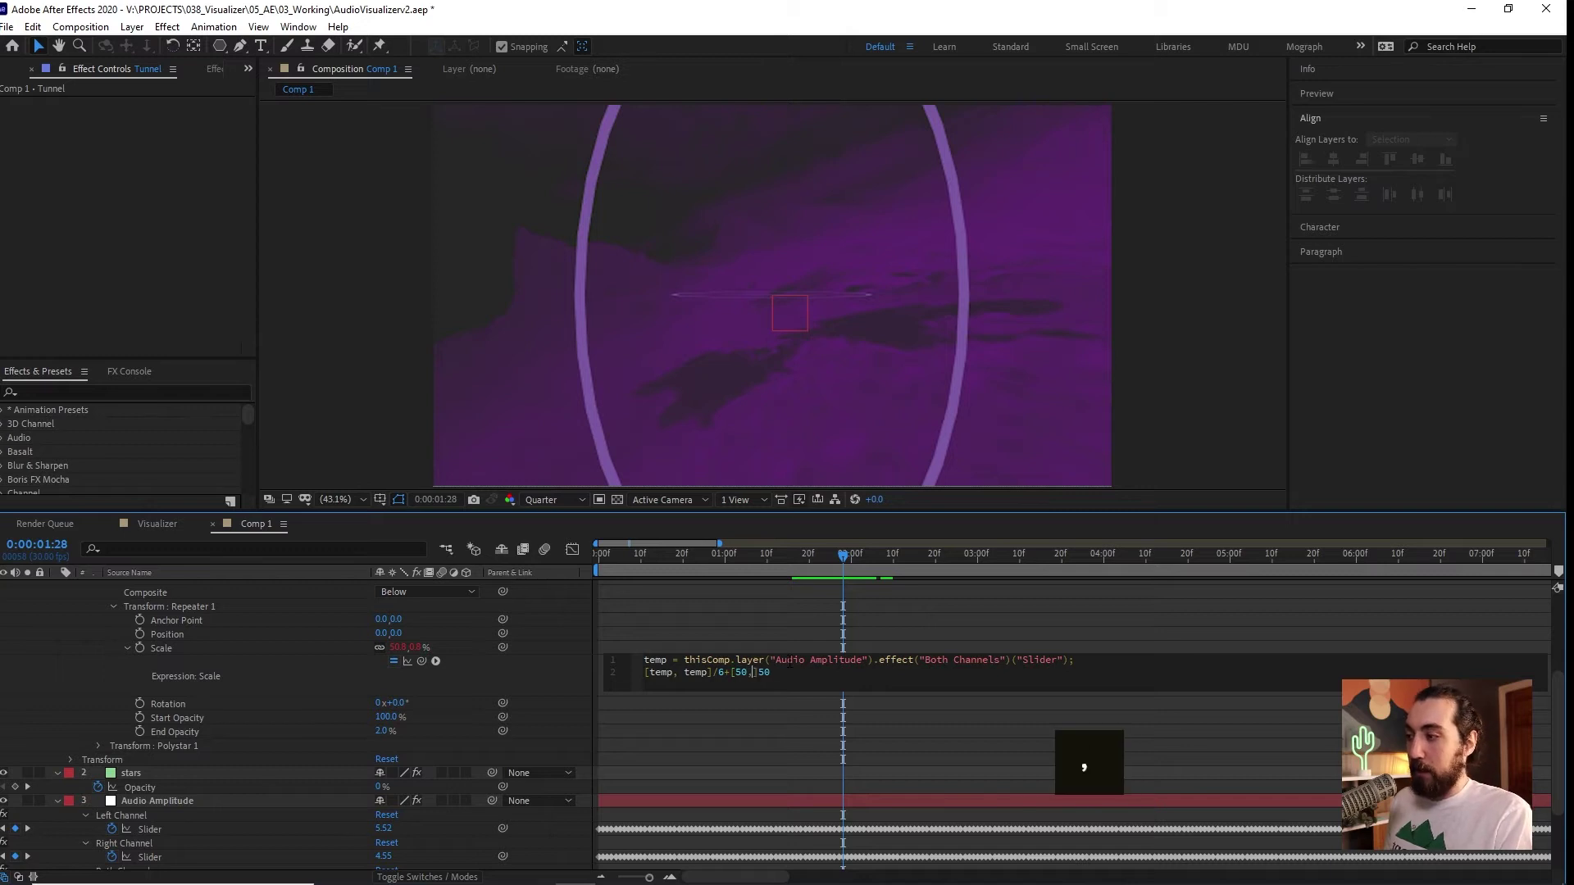
type("50")
key("Right")
key("shift+Right")
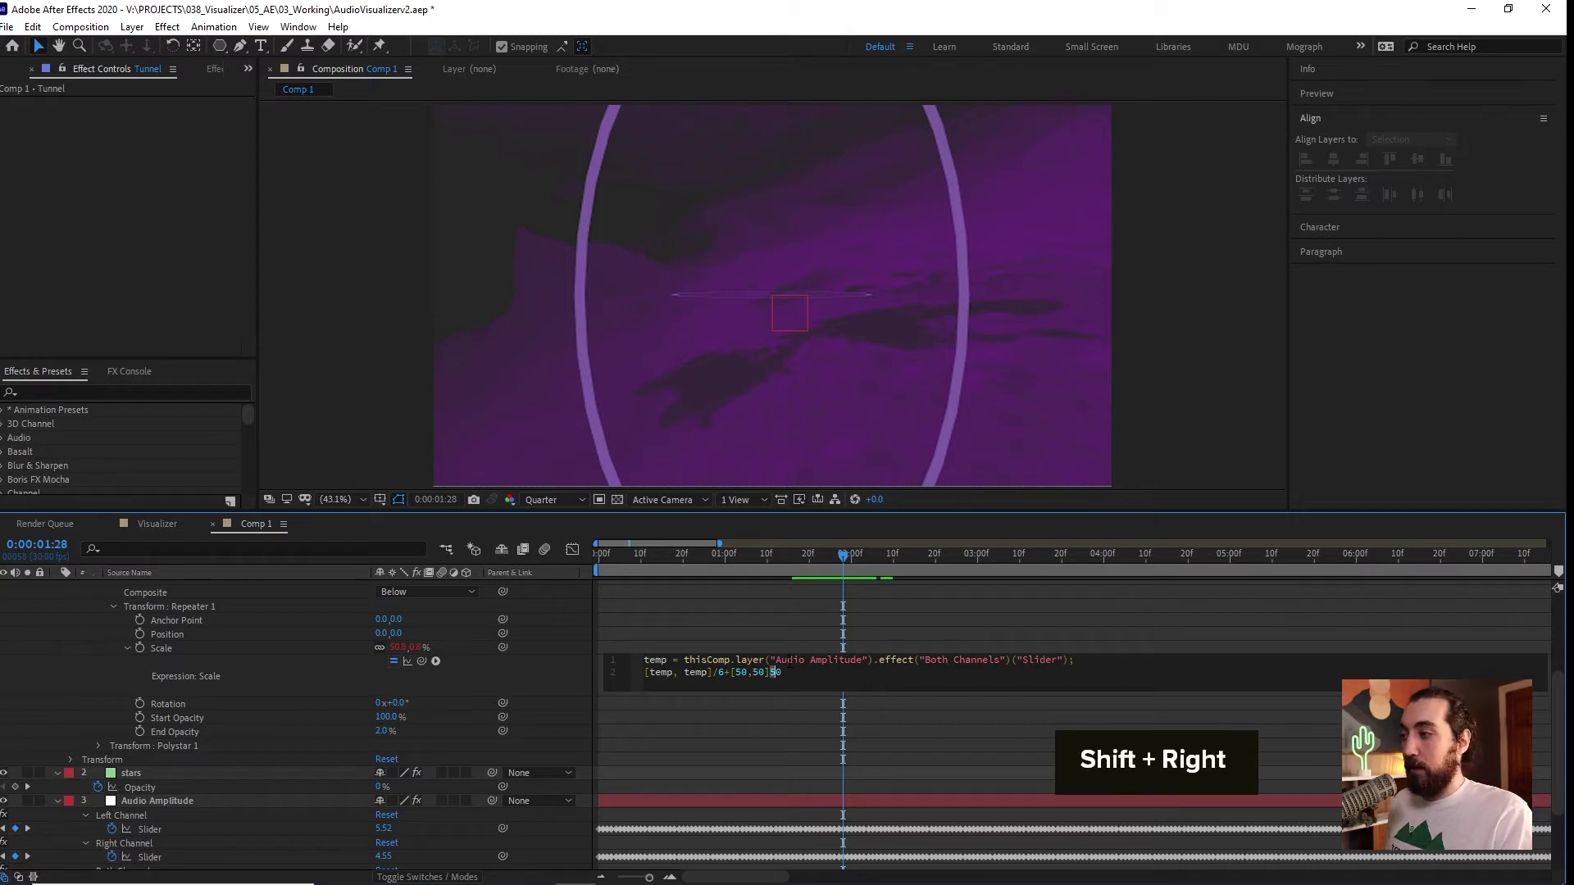
key("Delete")
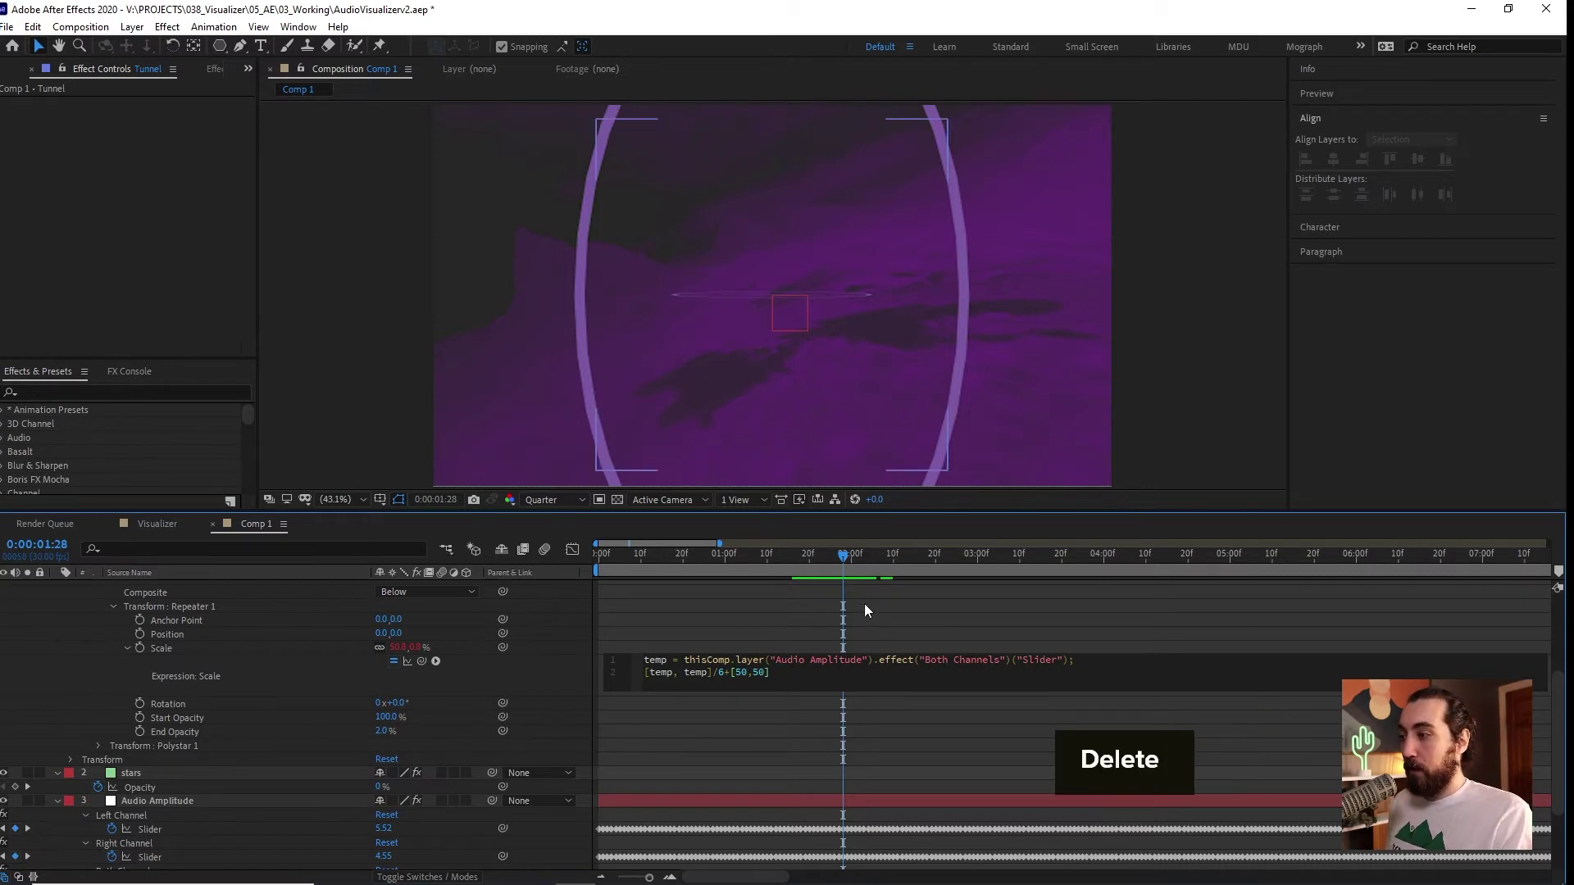
left_click(817, 628)
Preview the pulsing ring tunnel from near the start, stop around six seconds, and select the Tunnel layer.
left_click_drag(715, 567, 729, 568)
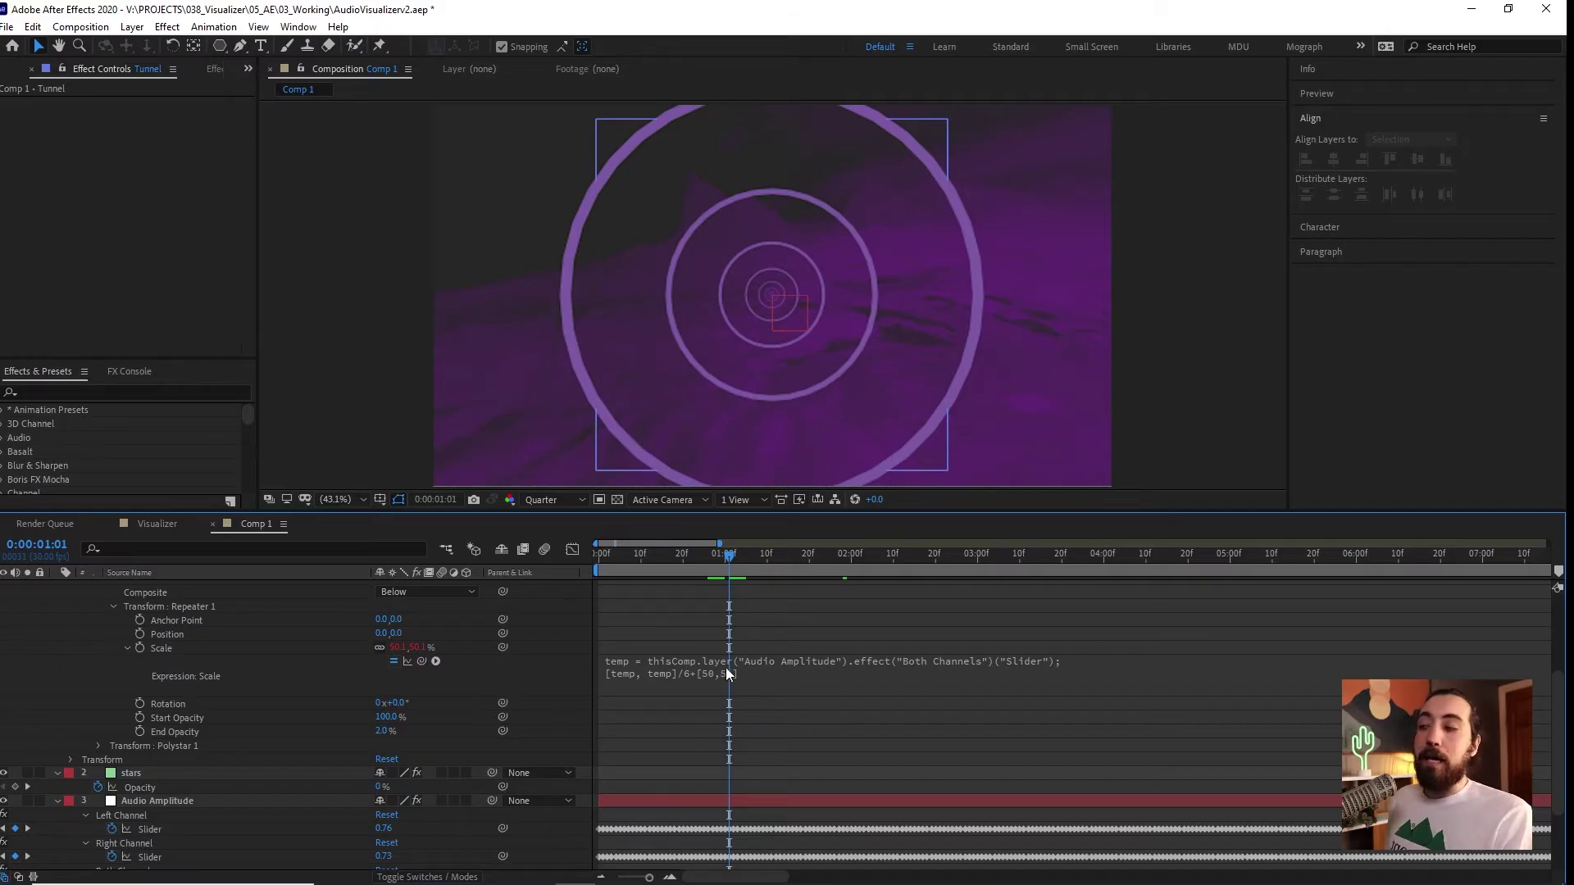
left_click(703, 568)
key("space")
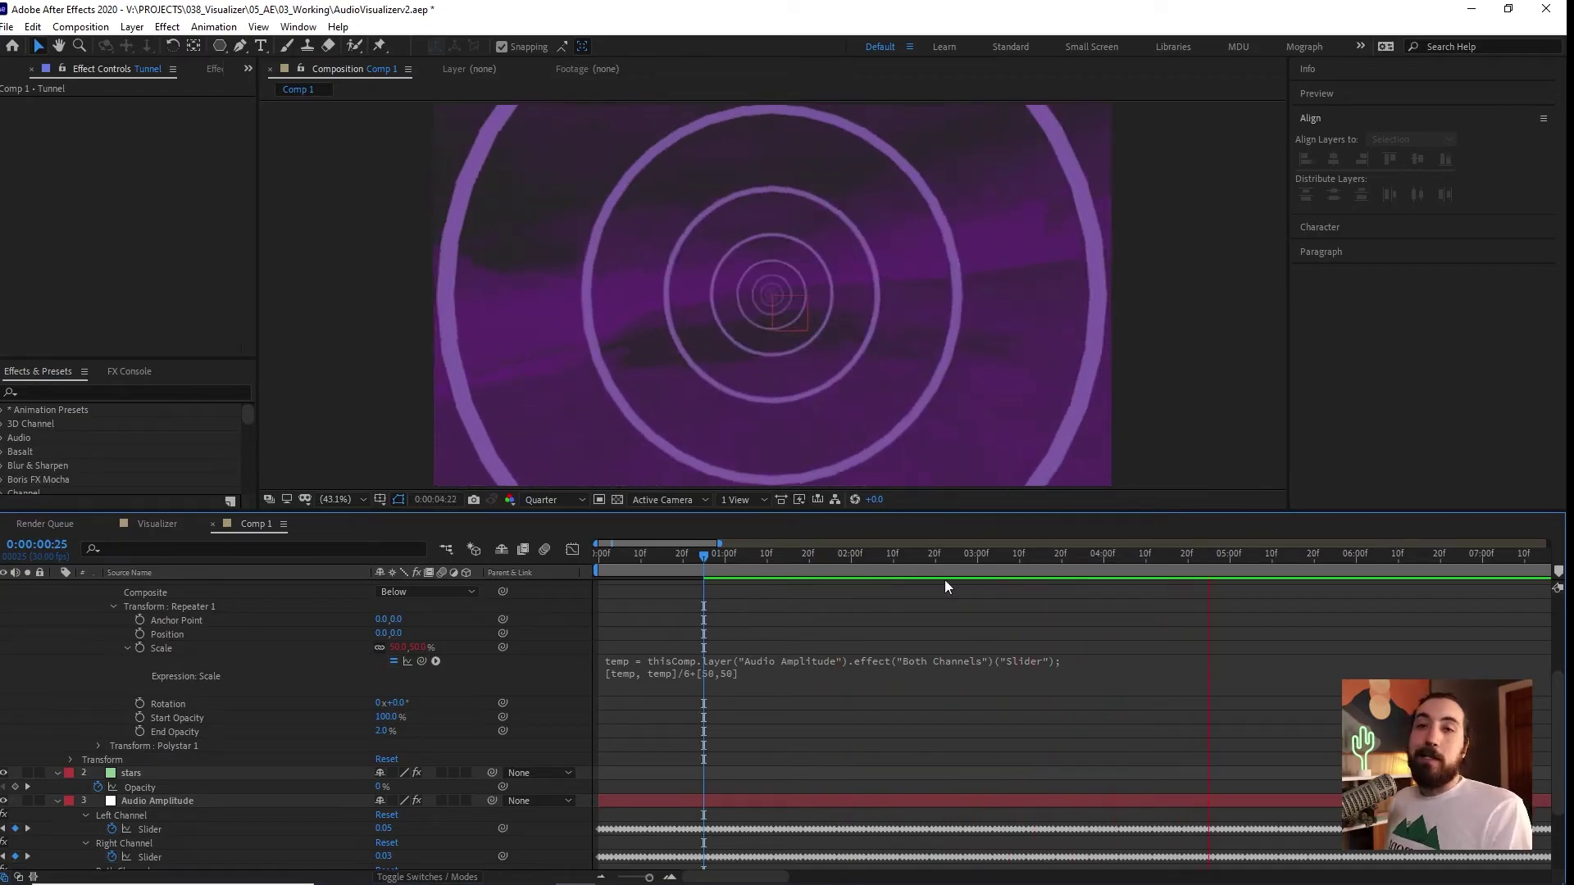
scroll(820, 612, "down", 4, "alt")
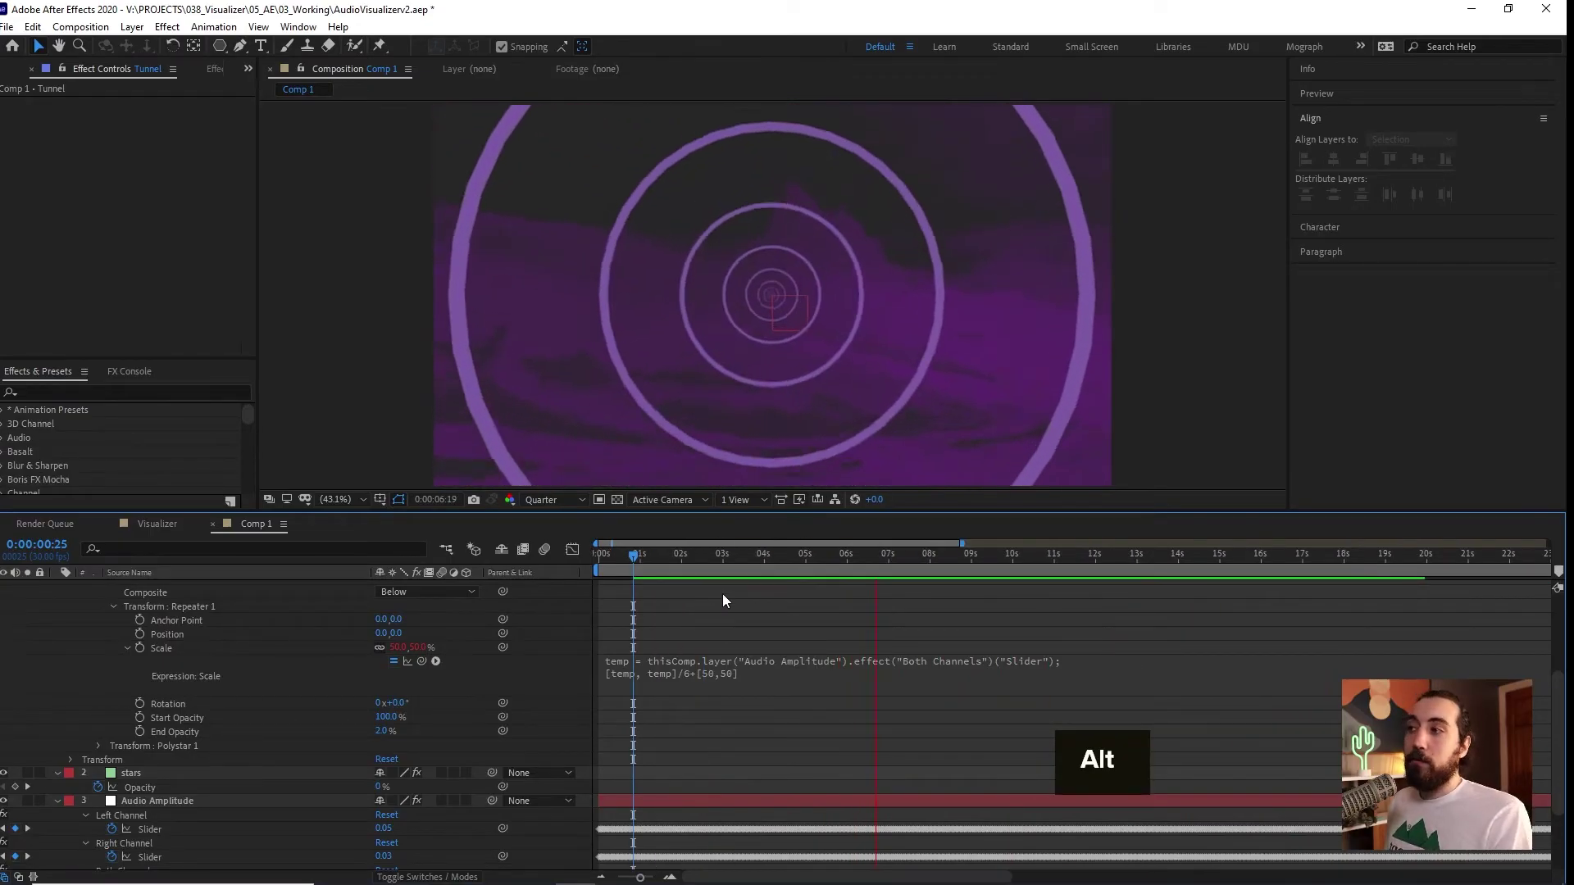
left_click(883, 561)
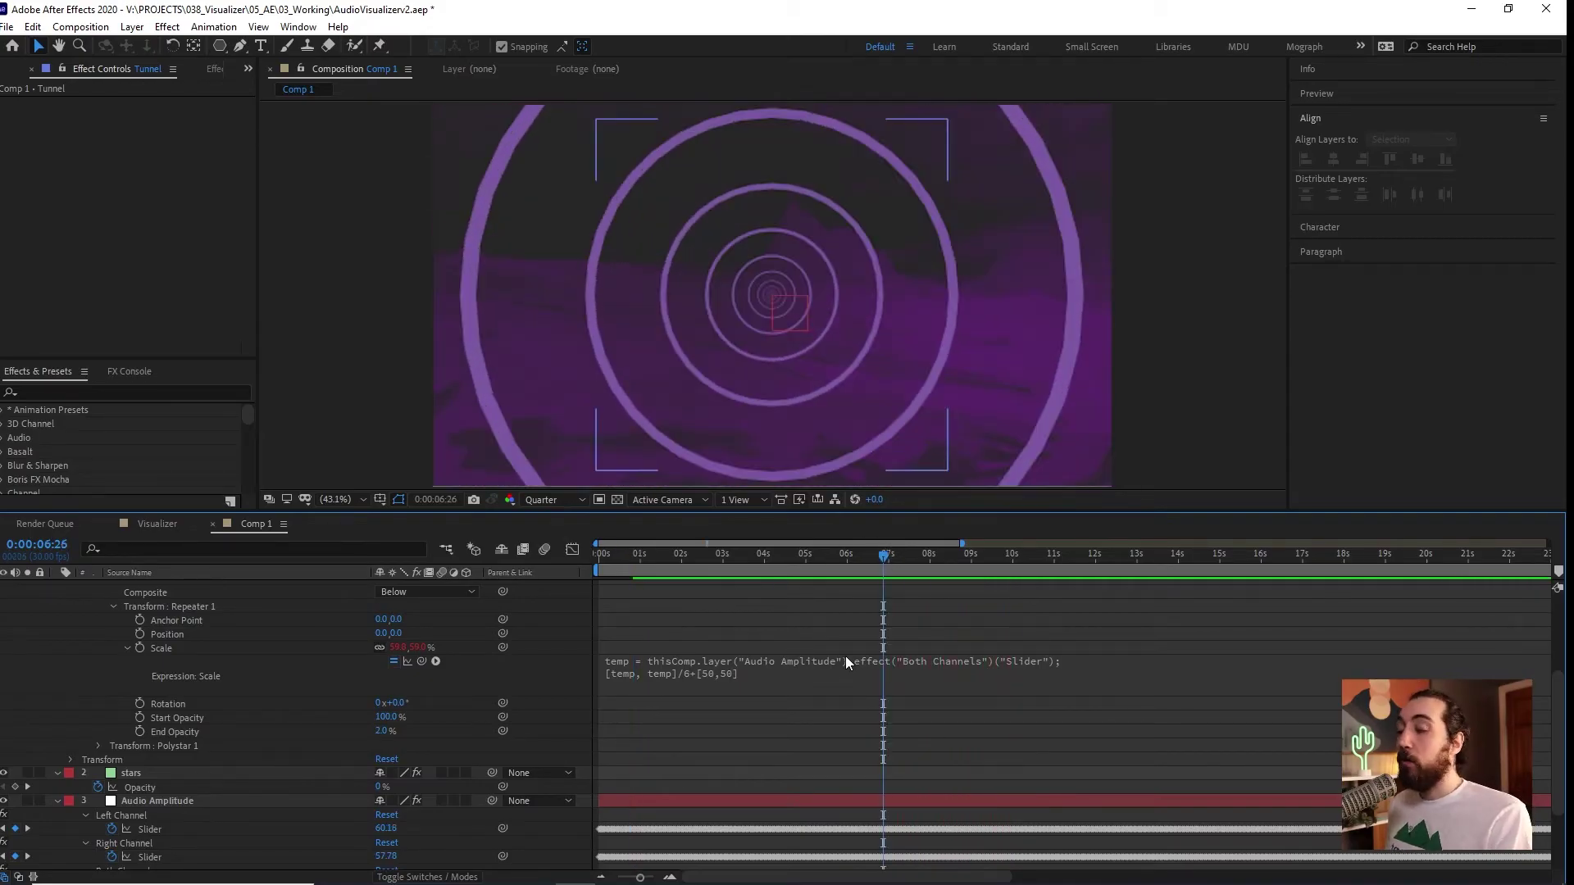
scroll(840, 657, "up", 5)
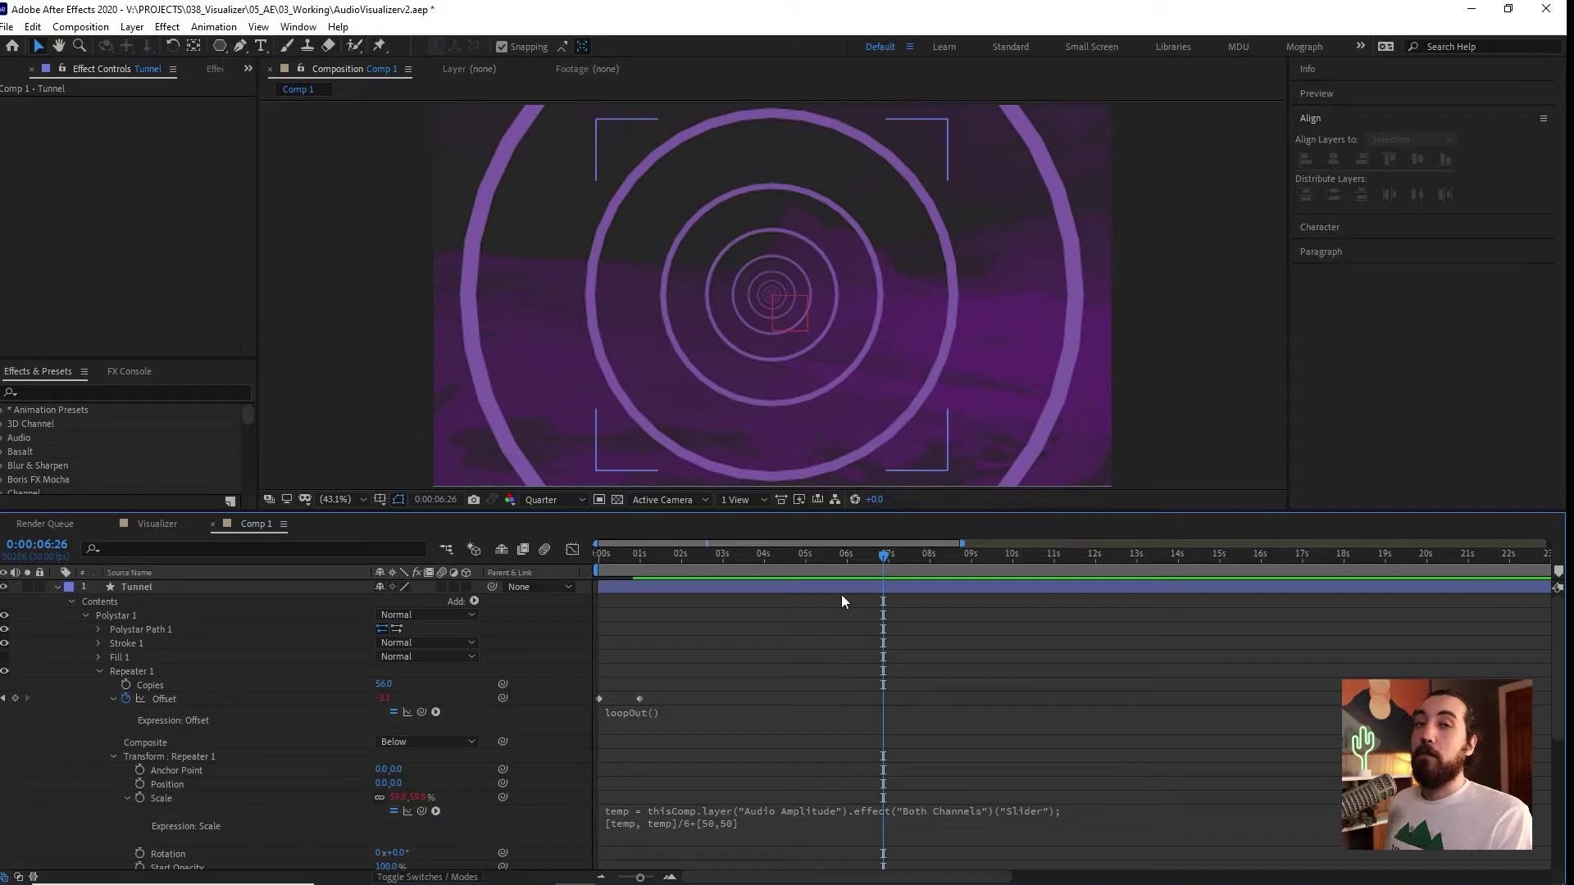
left_click(881, 588)
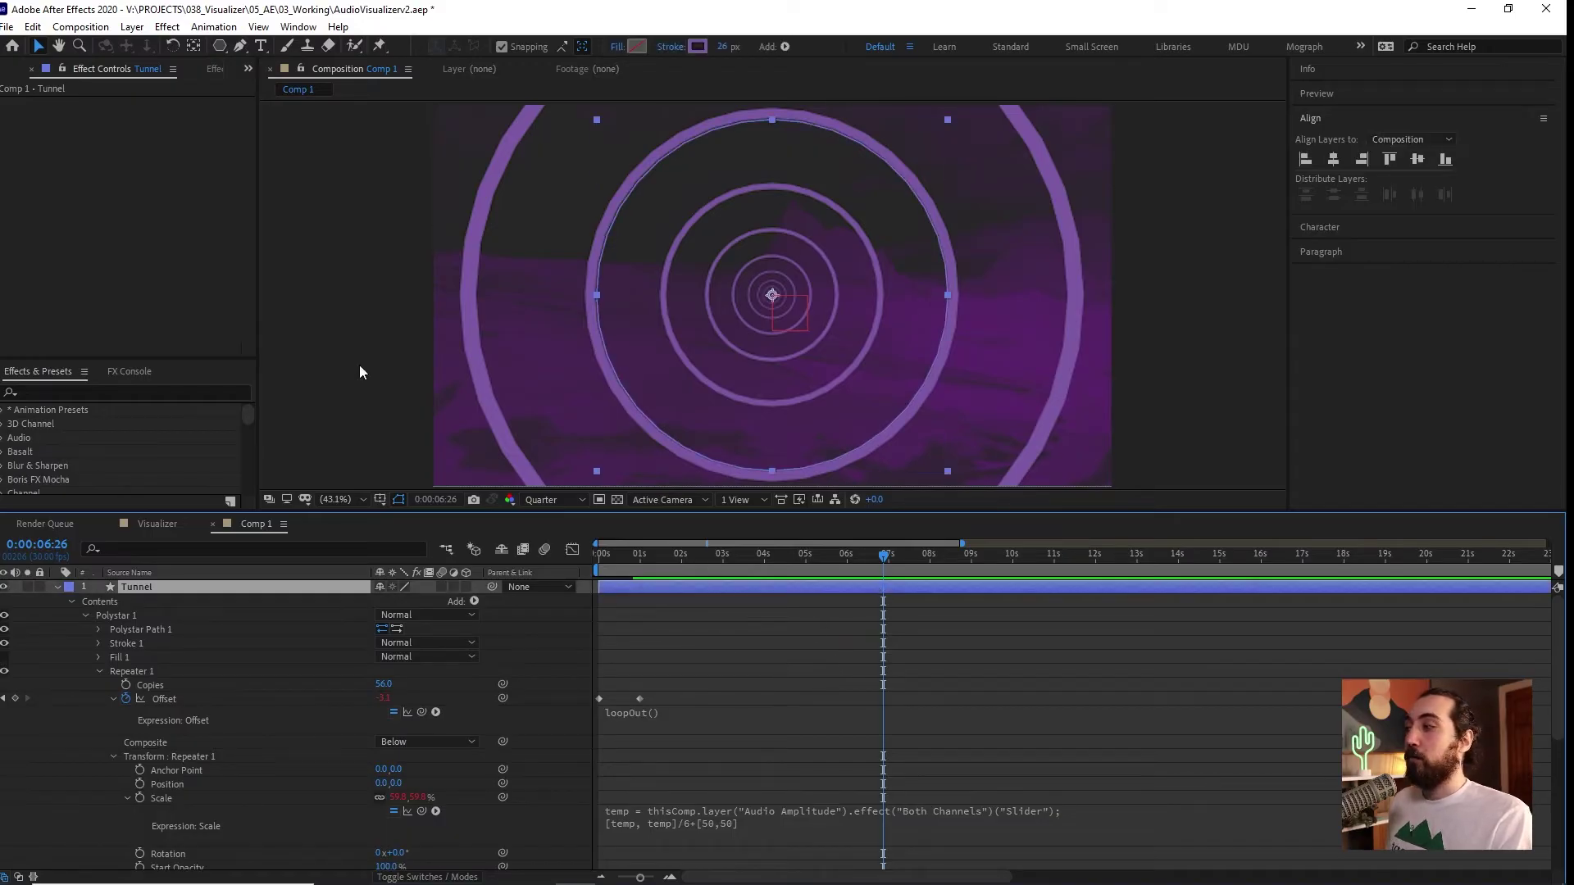
Search 'color b' and apply Color Balance (HLS) to the Tunnel layer.
left_click(143, 393)
type("col")
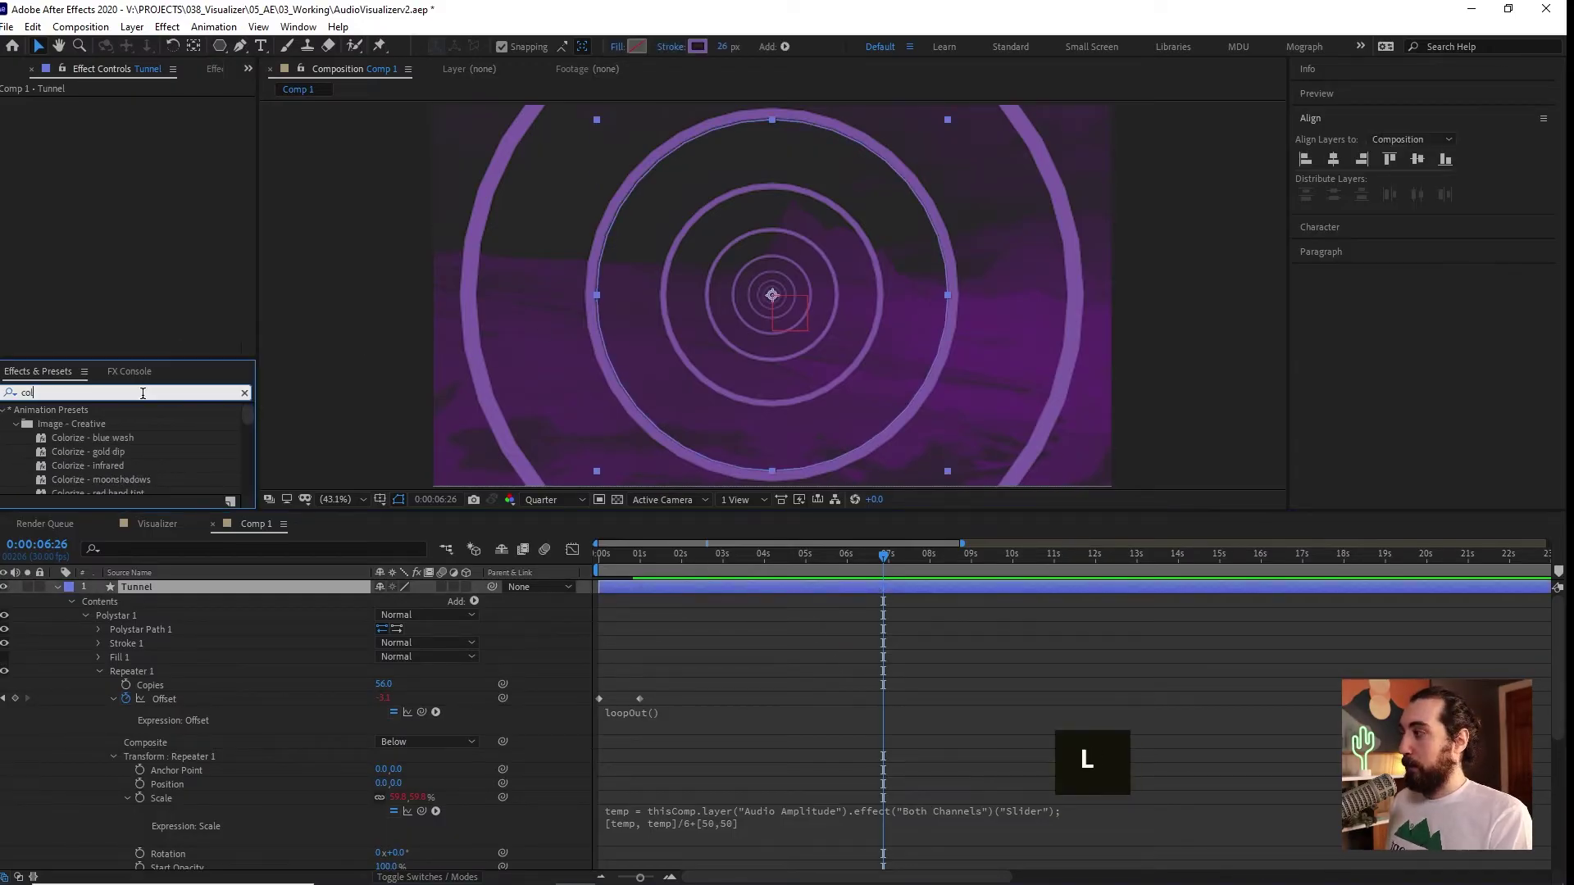
type("or bal")
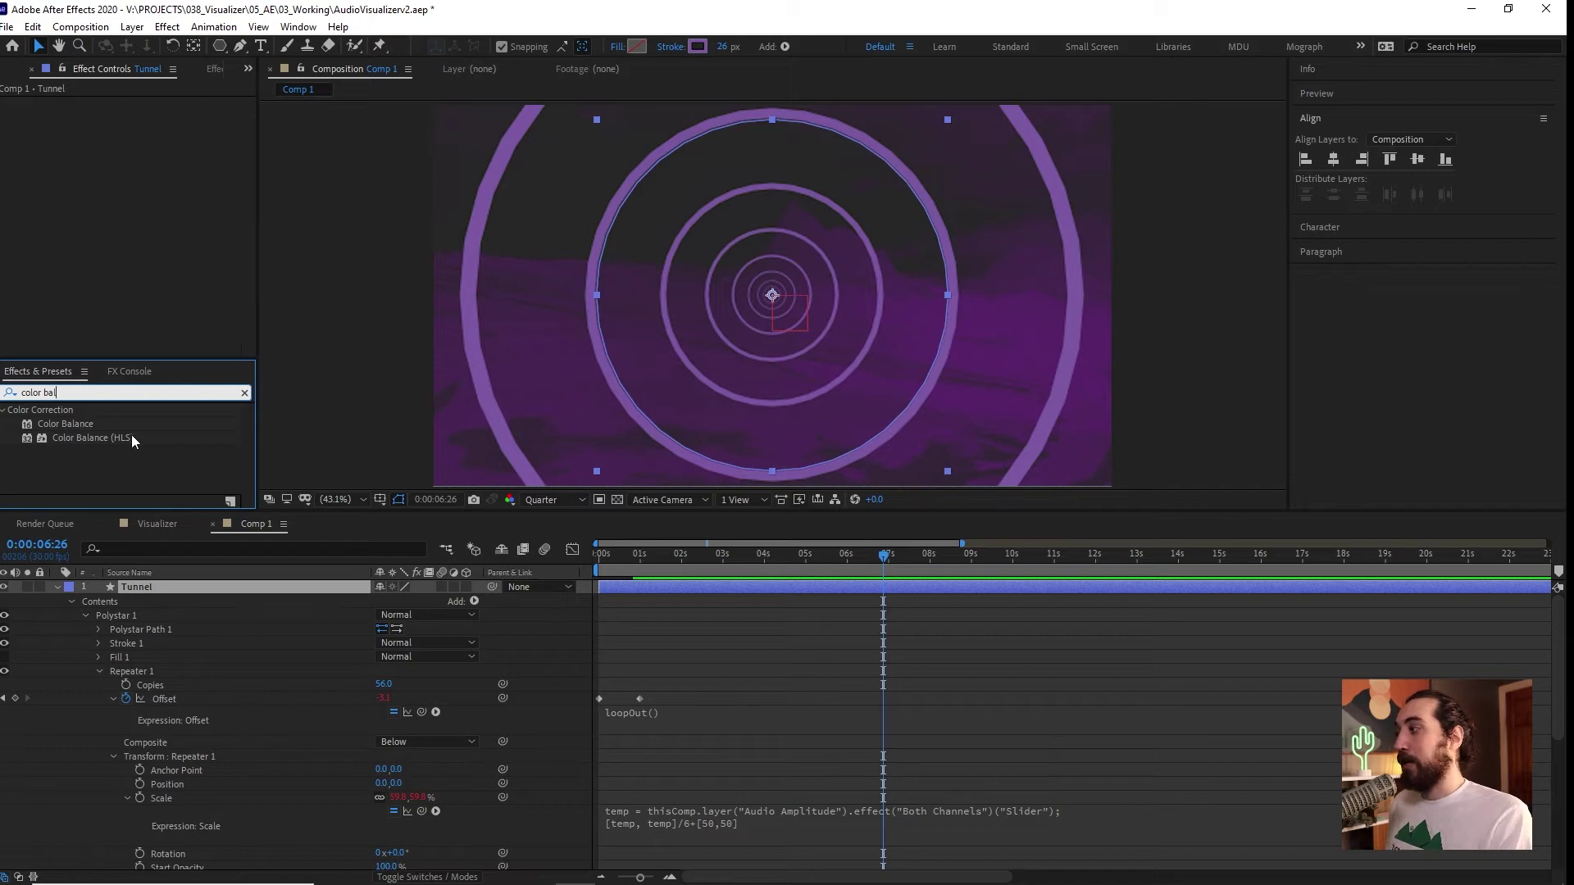
double_click(131, 437)
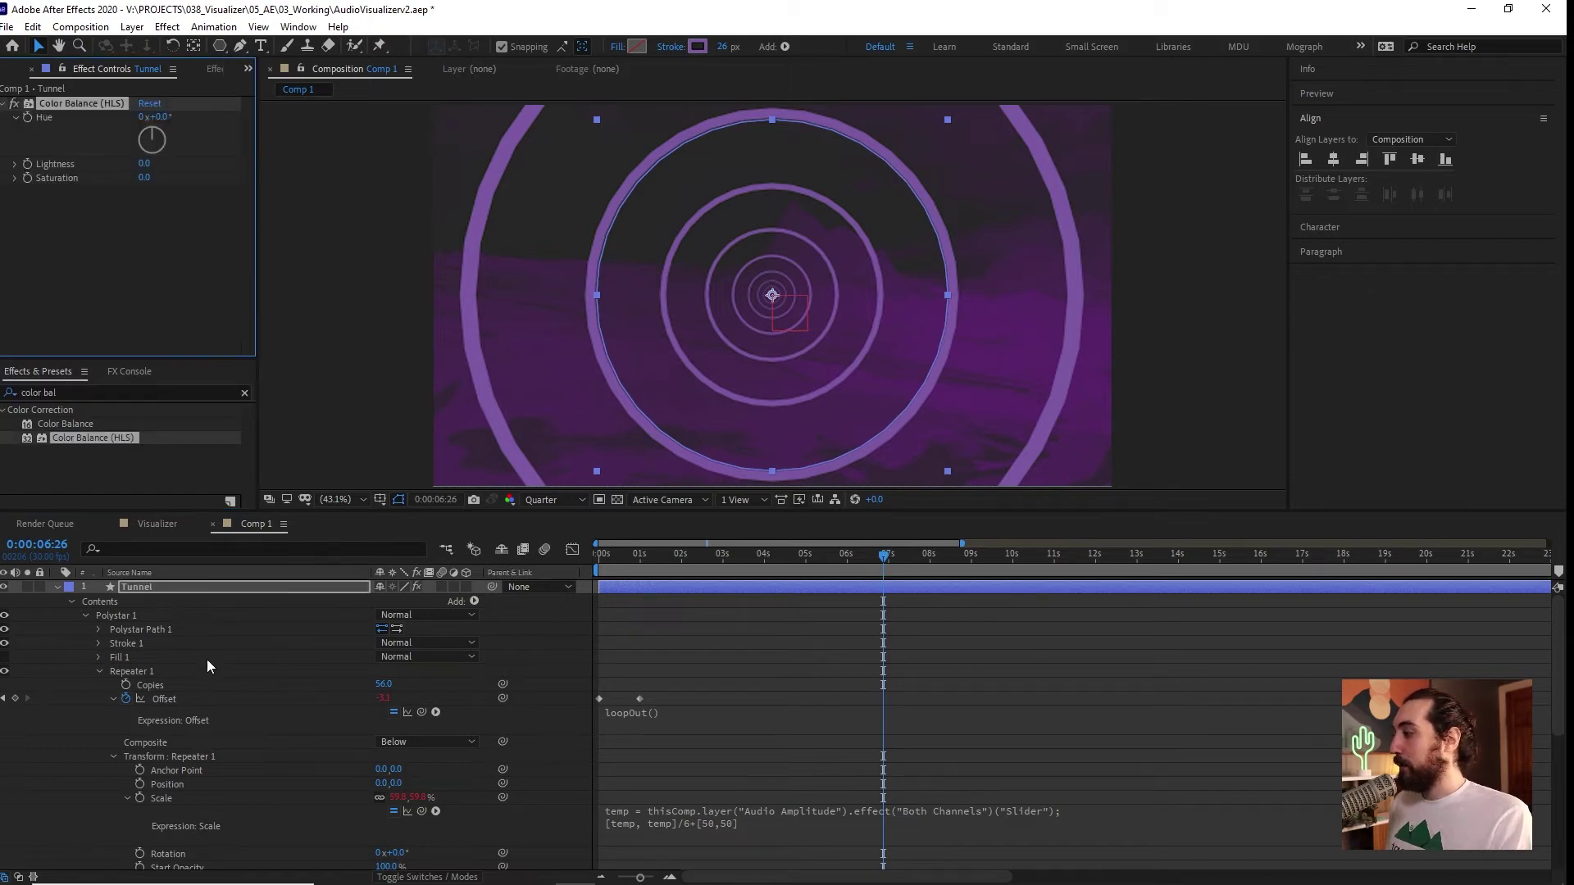
Link the Color Balance (HLS) Hue to the Both Channels slider.
scroll(154, 718, "down", 4)
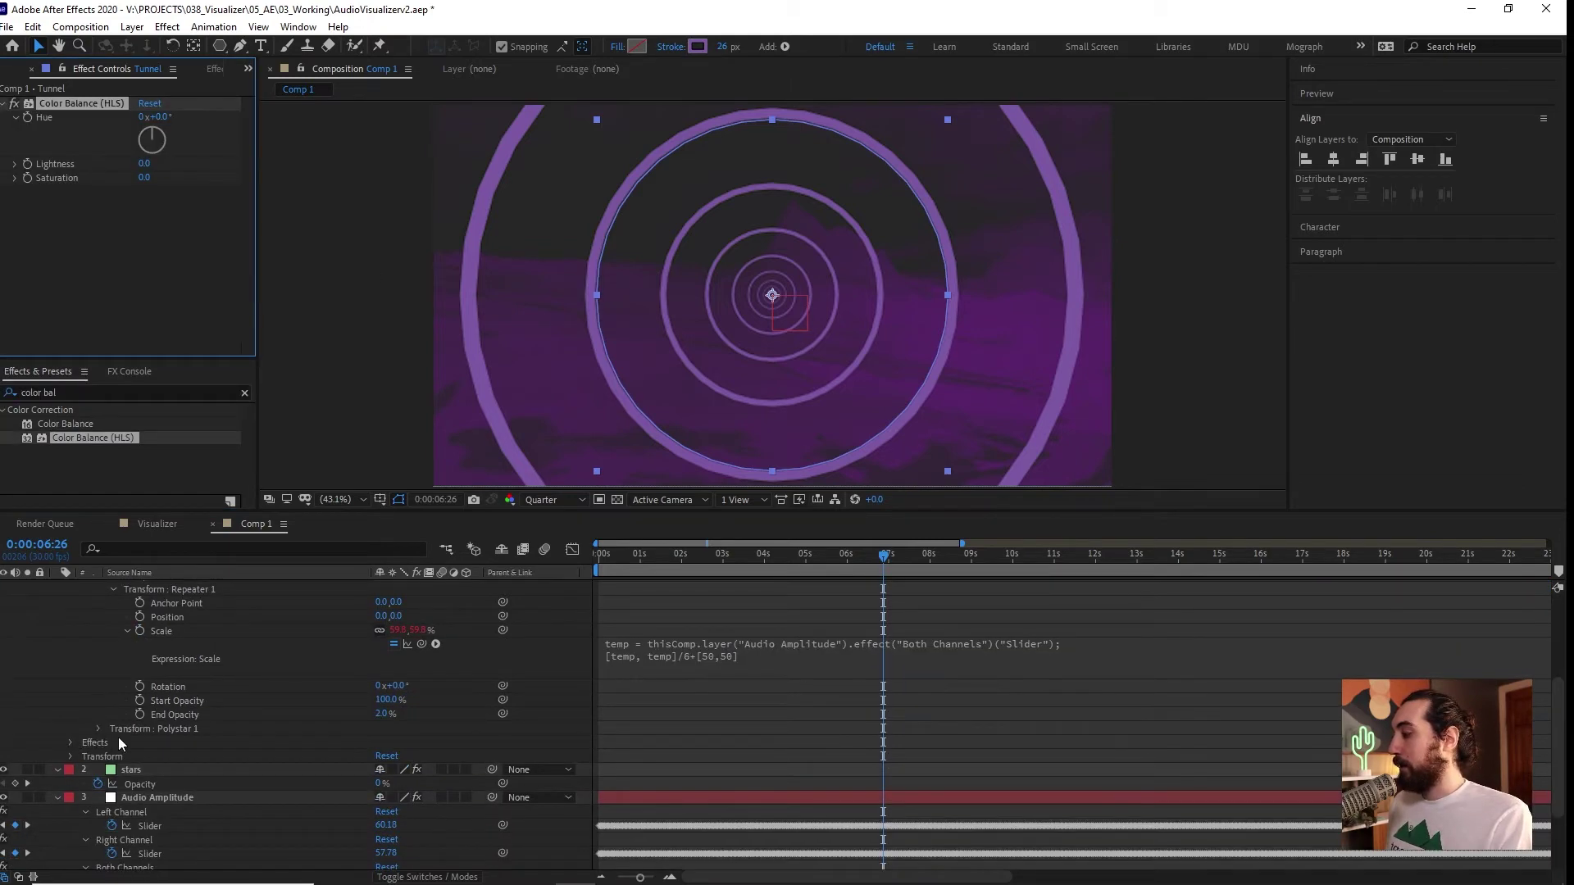
left_click(68, 742)
scroll(72, 721, "down", 3)
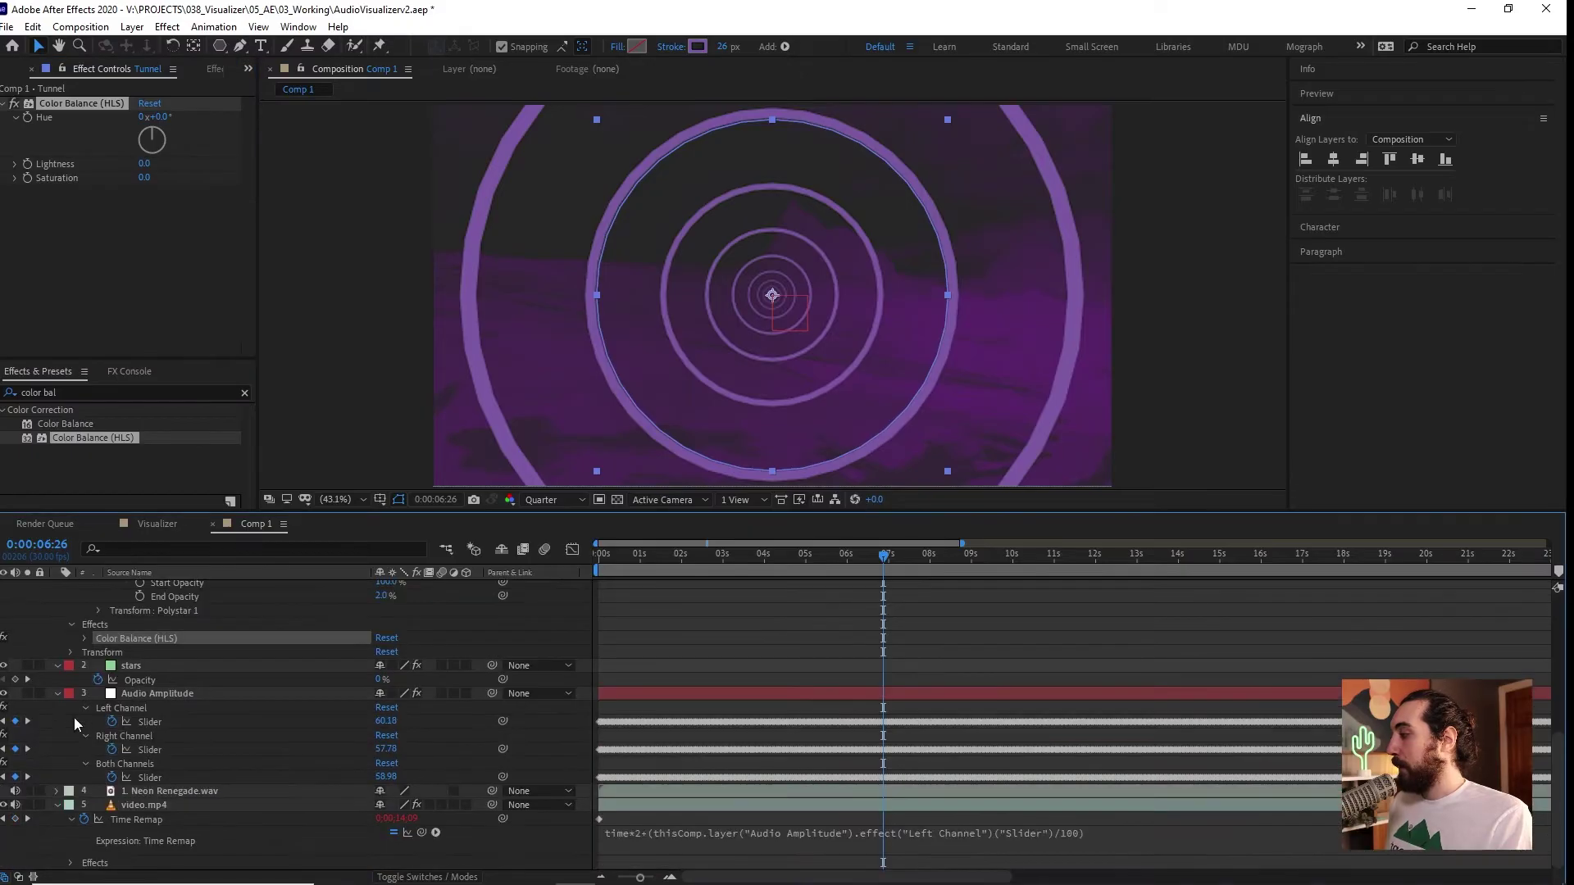
left_click(94, 641)
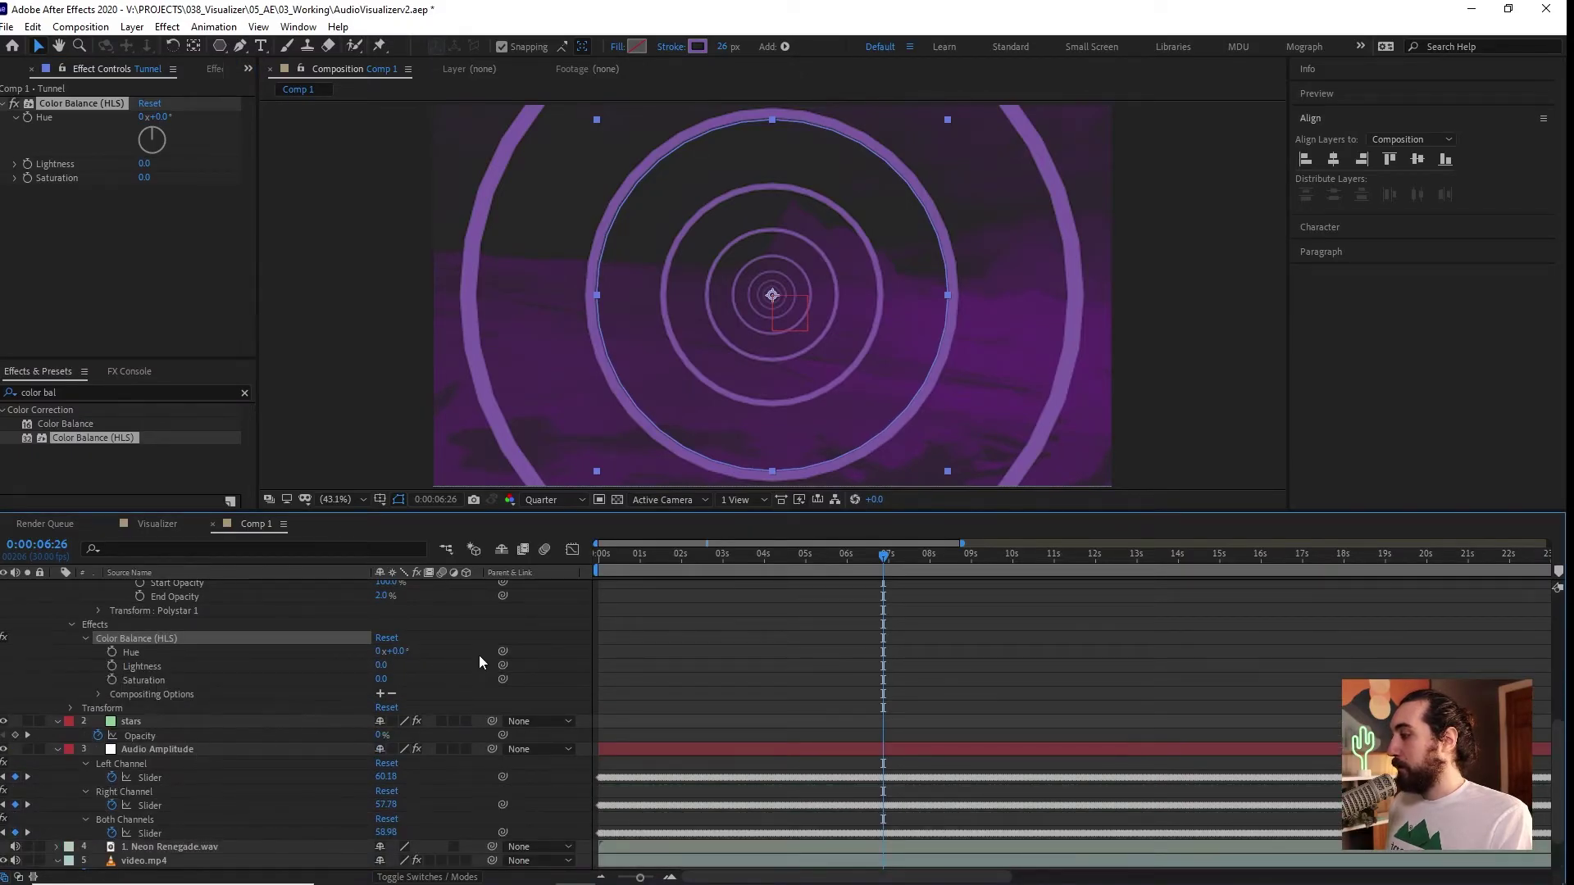
left_click(279, 651)
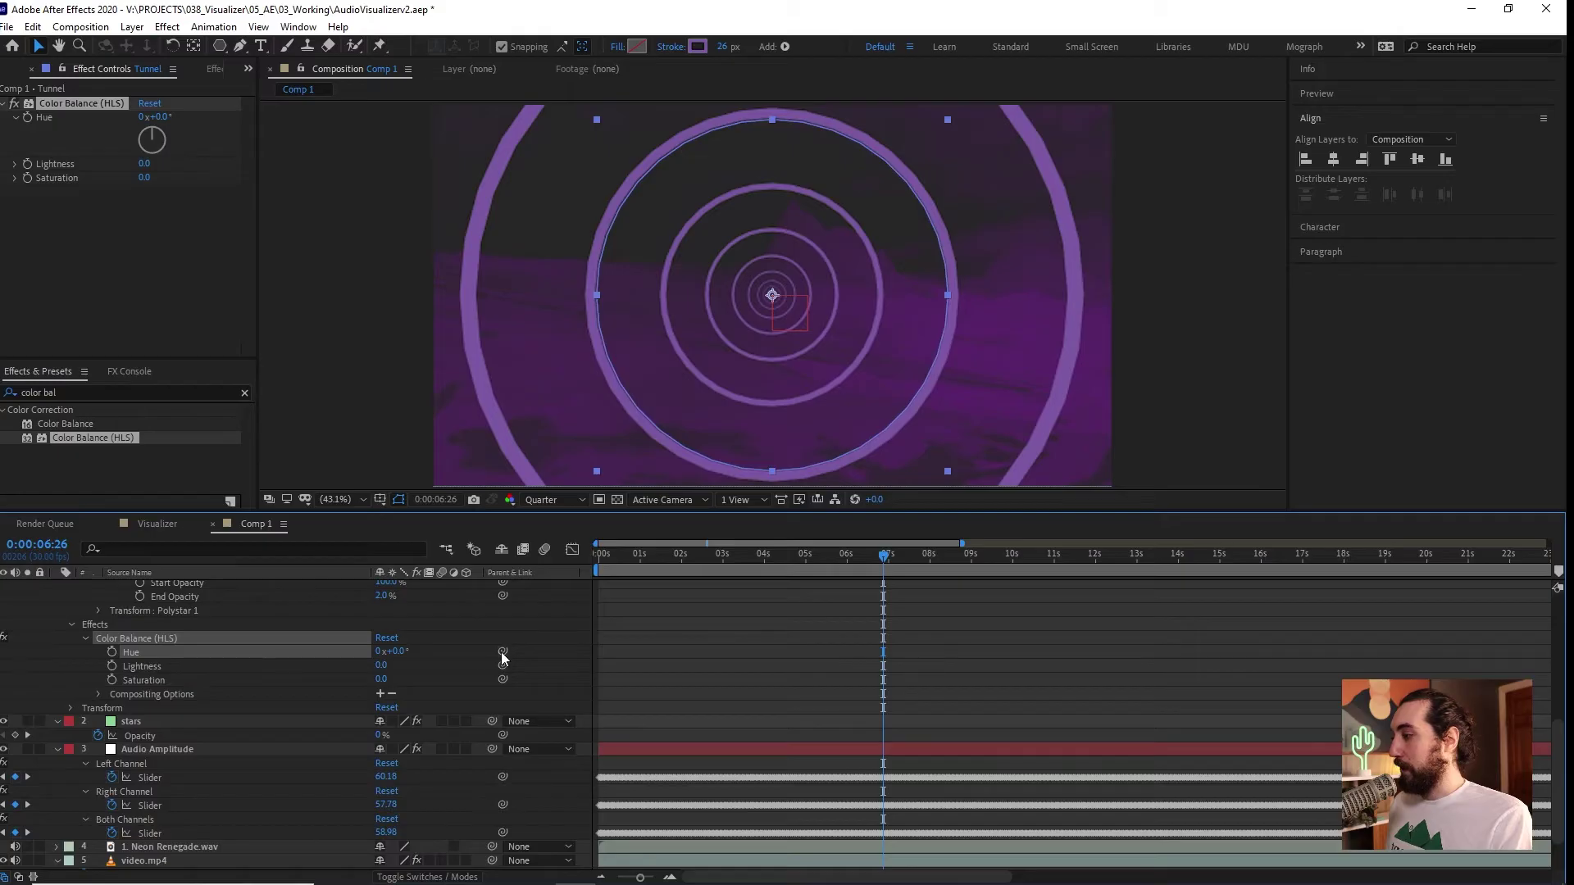
left_click_drag(502, 651, 197, 828)
scroll(803, 647, "up", 3)
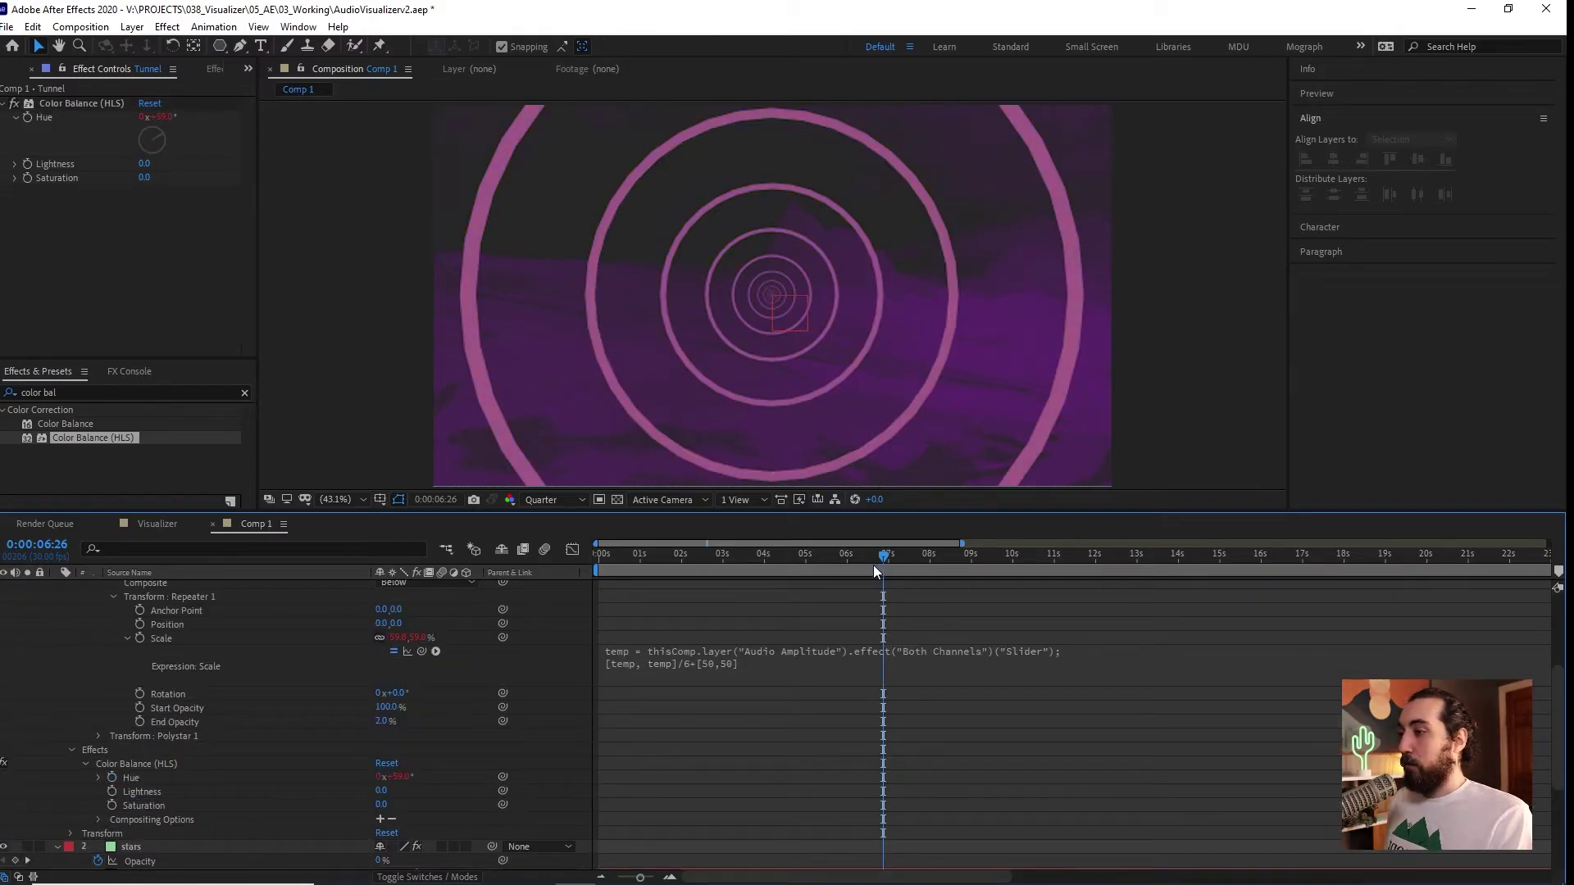
left_click_drag(873, 564, 868, 603)
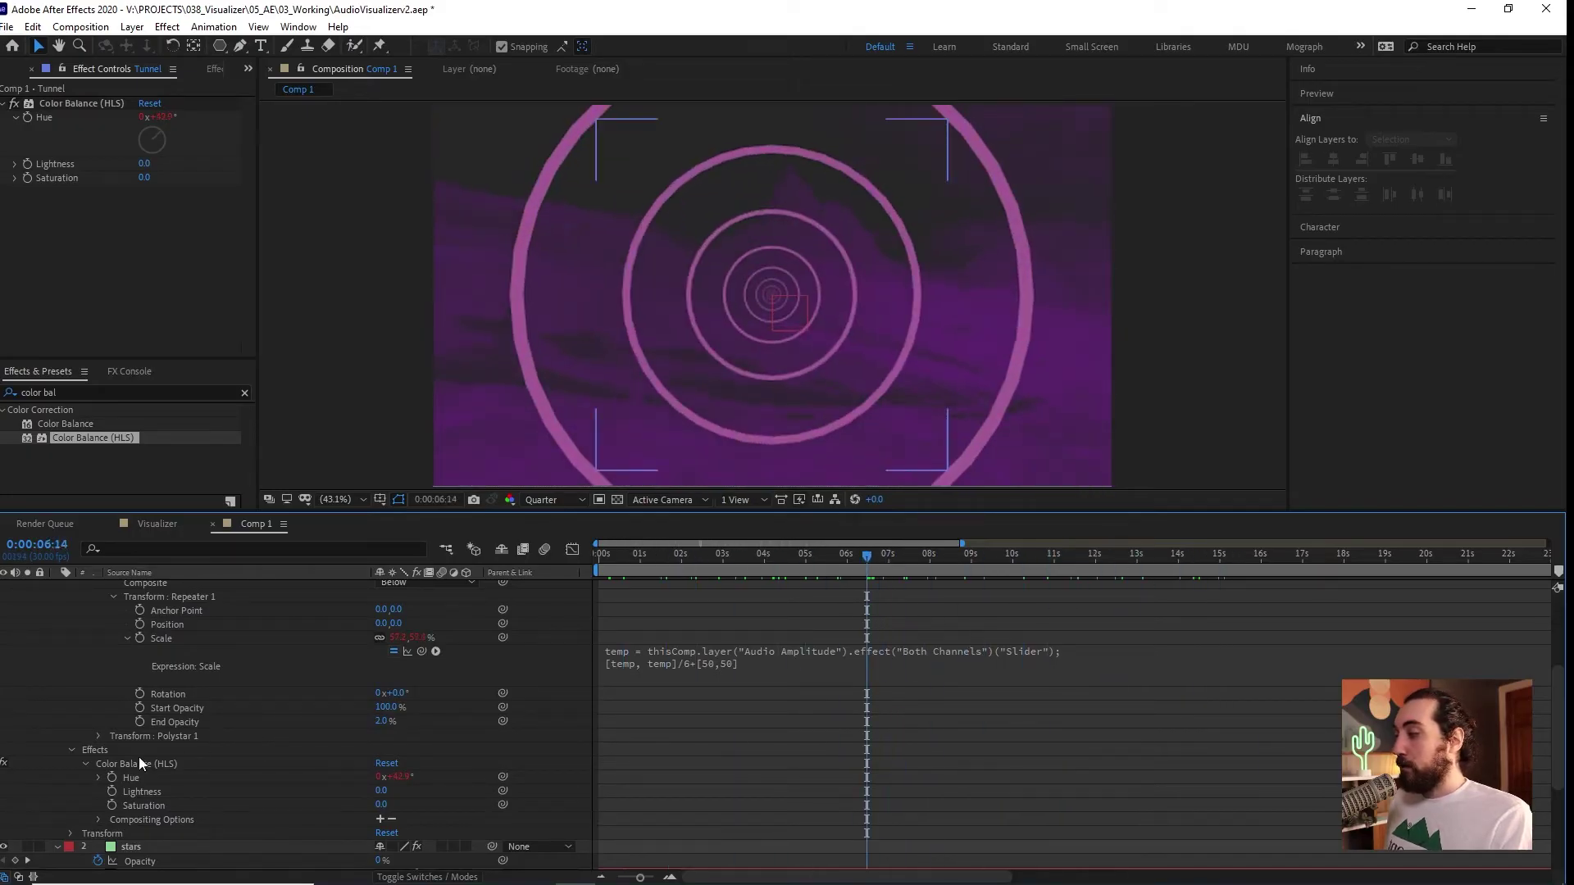
Prefix the Hue expression with time*10+ so the hue cycles over time.
left_click(97, 777)
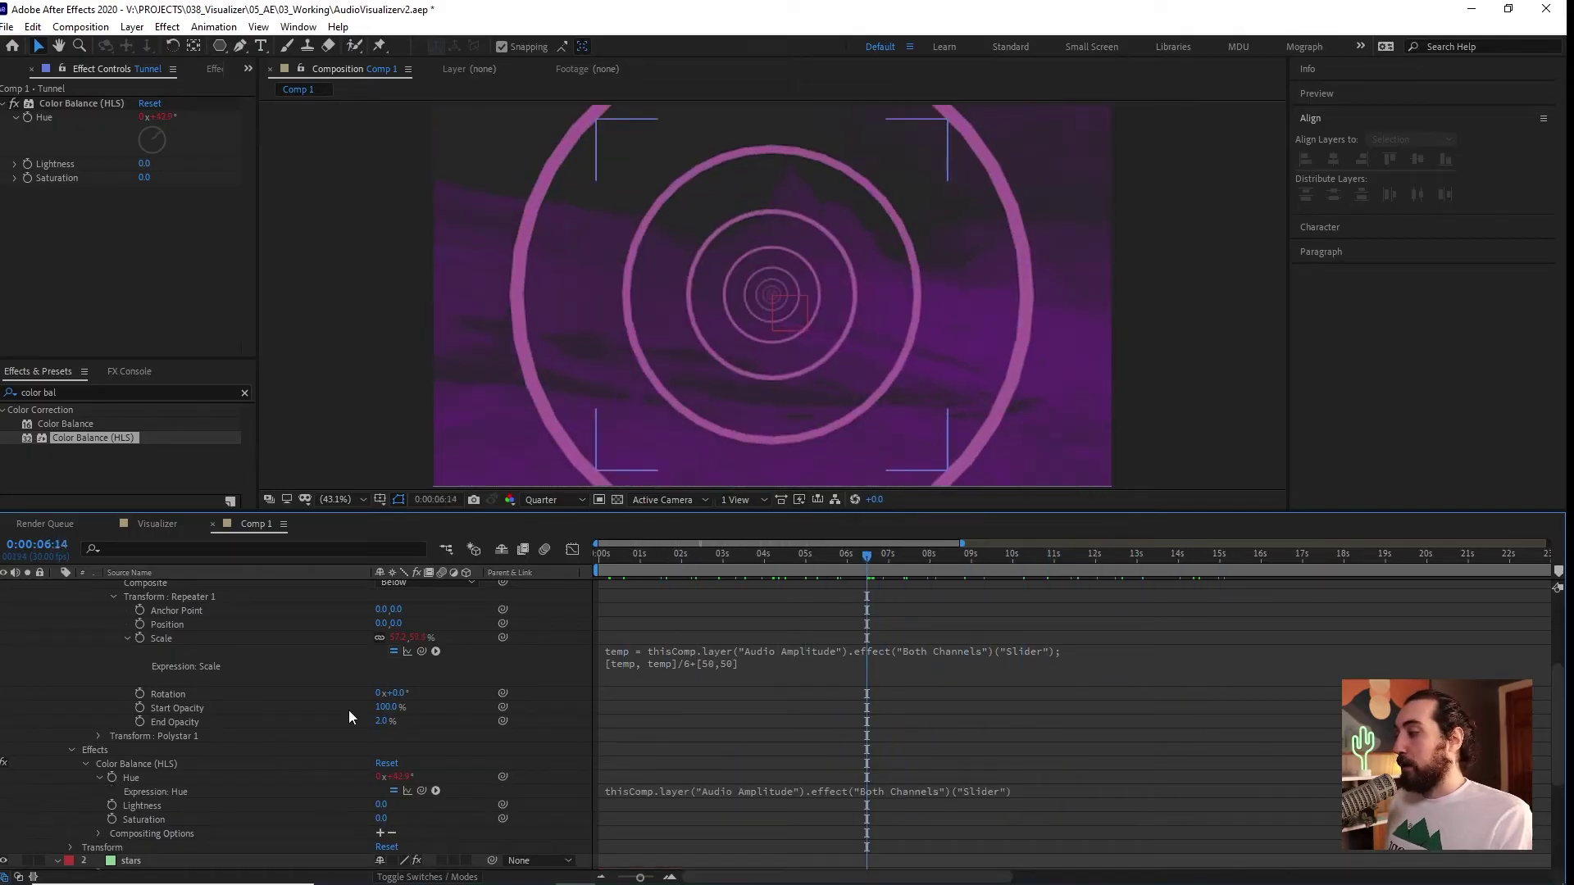
left_click(725, 792)
key("Left")
type("t")
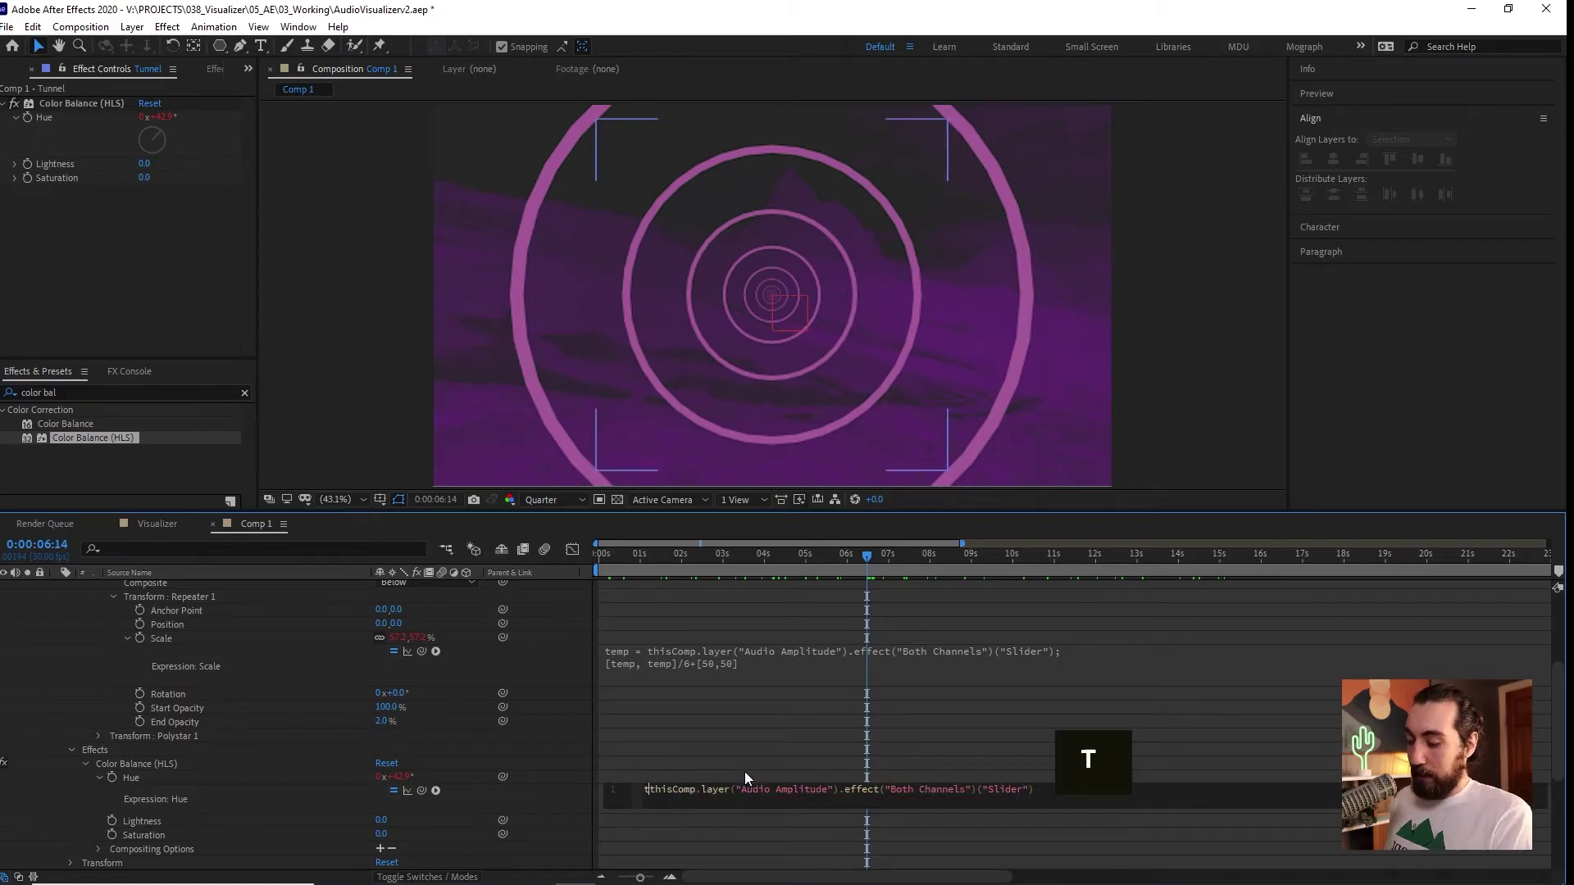
type("ime*")
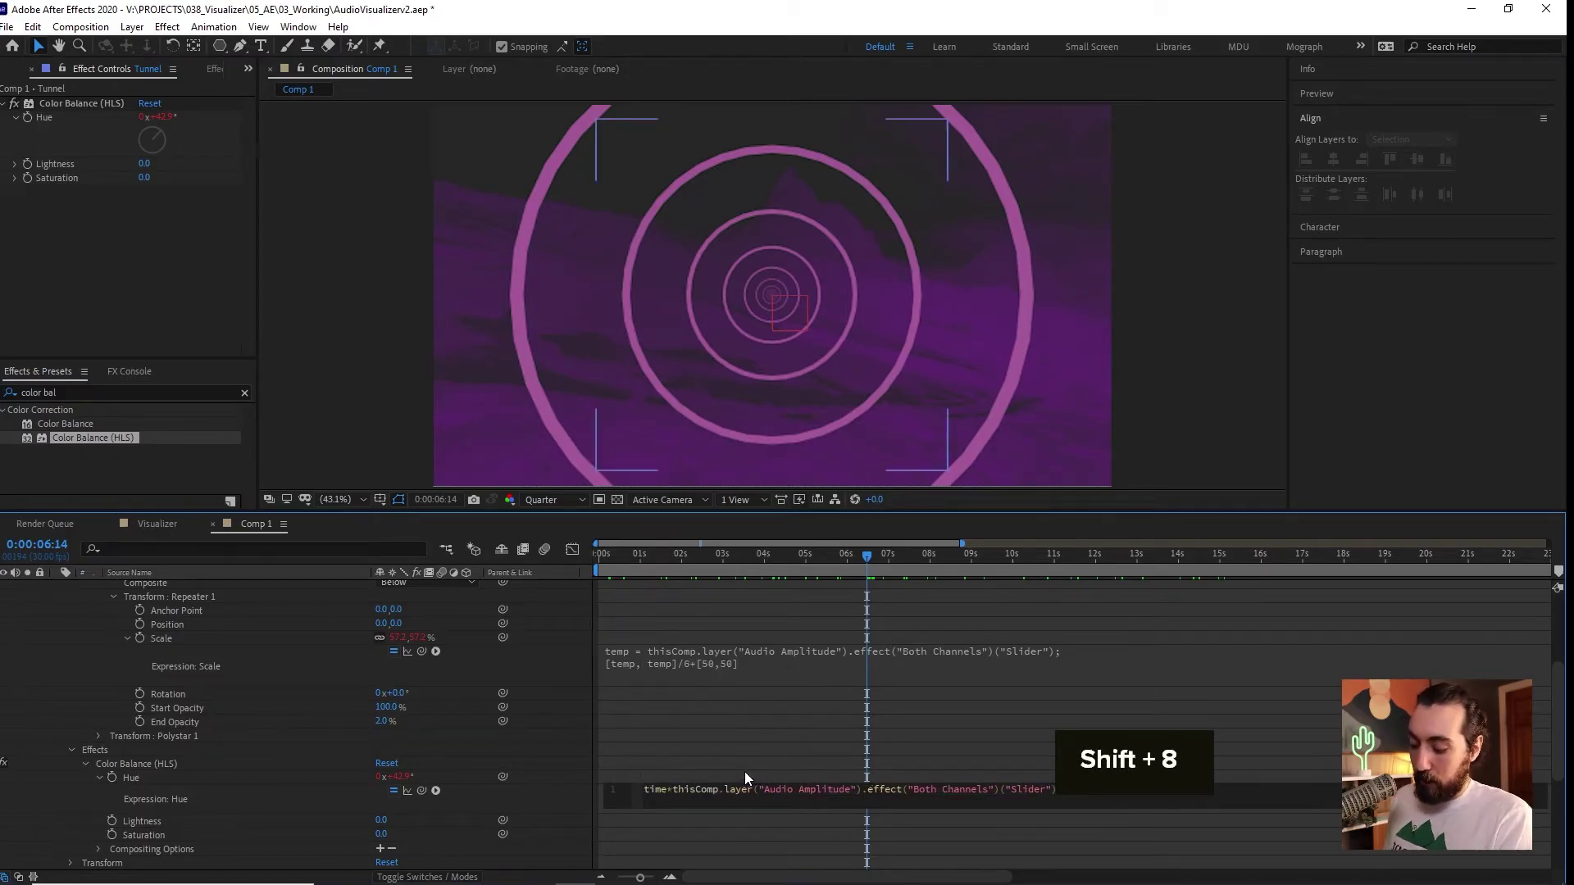
type("10")
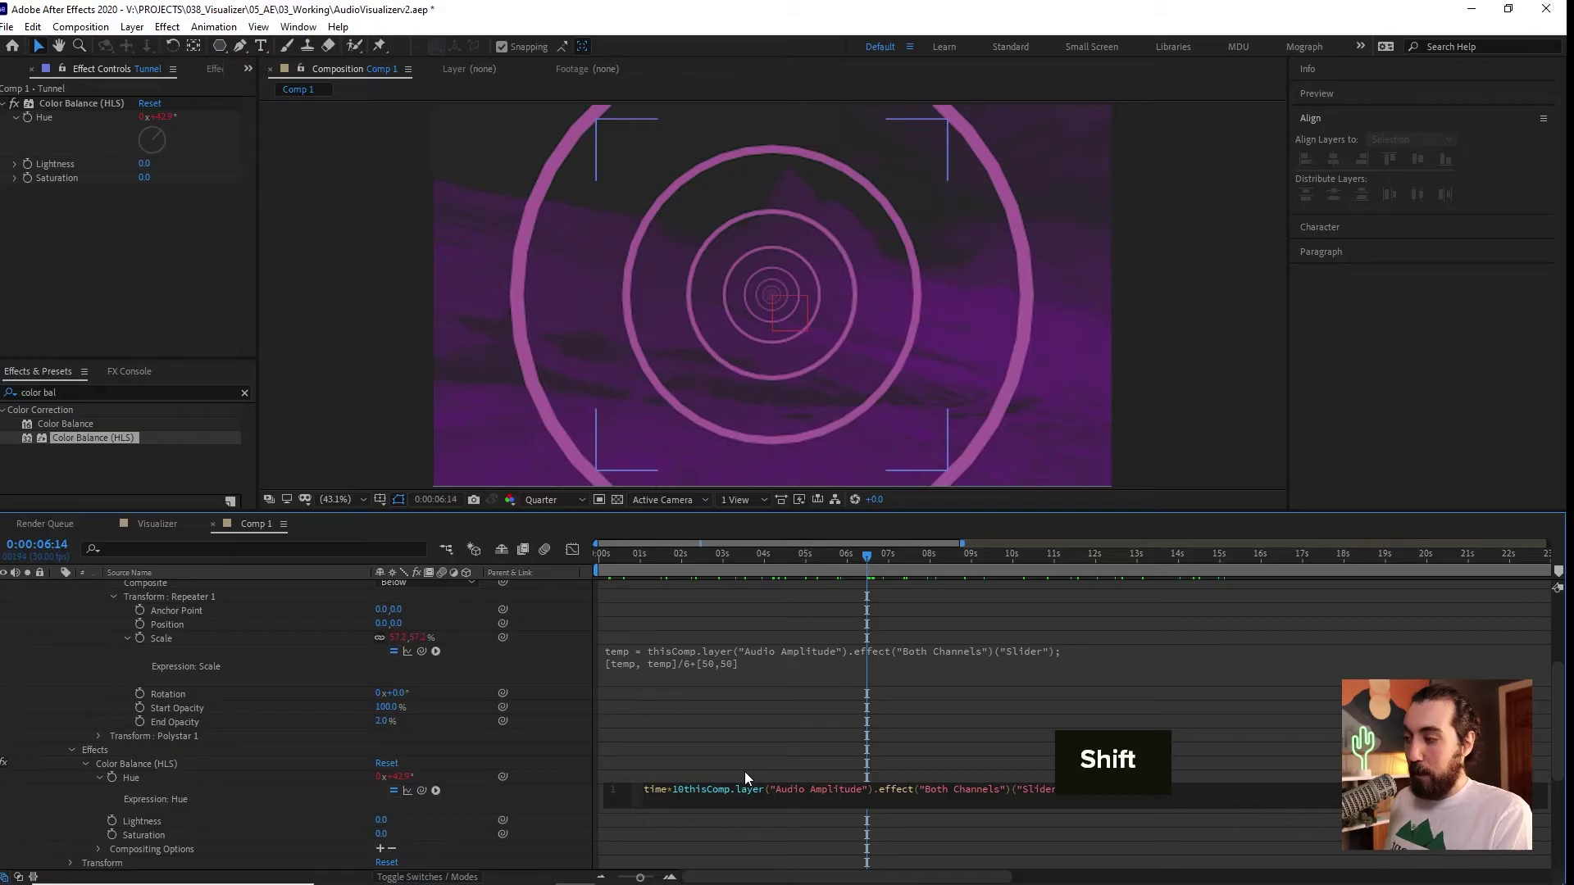
type("+")
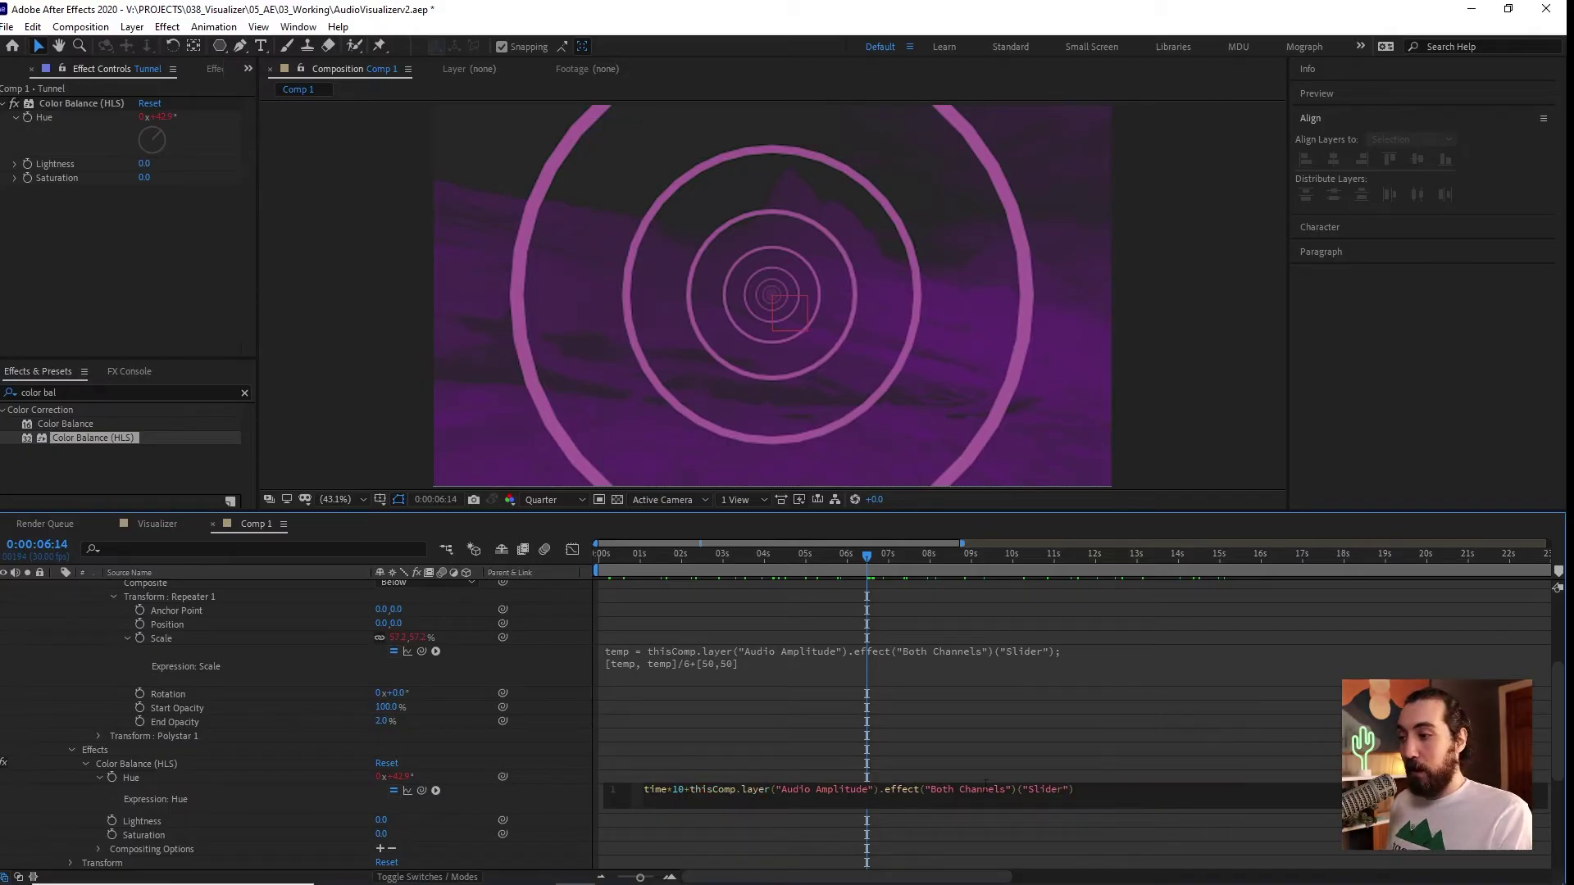
left_click(835, 741)
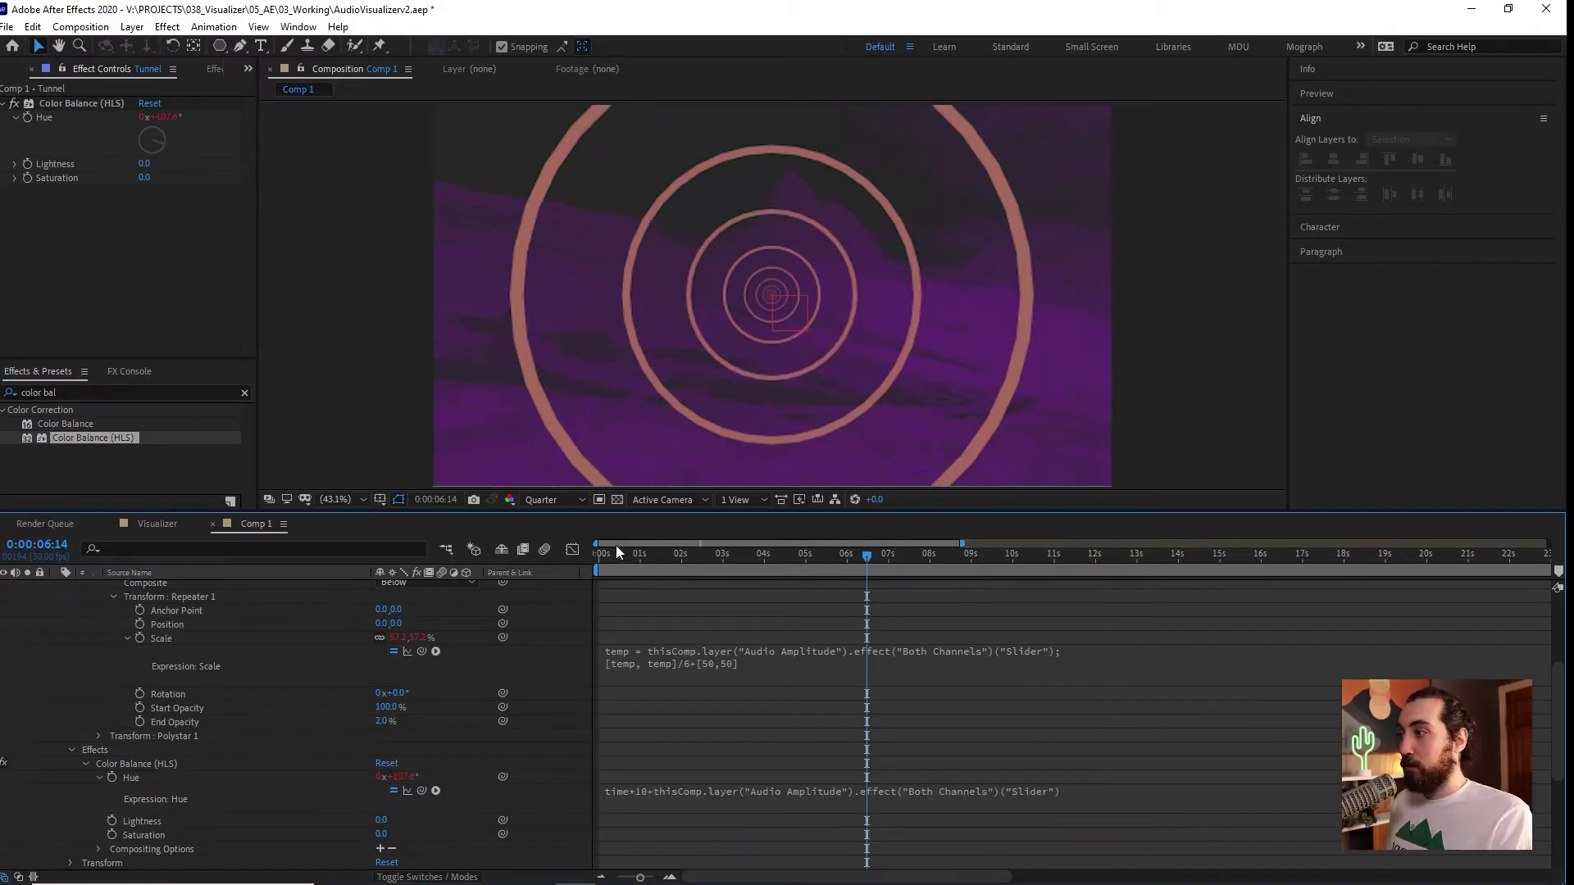
left_click_drag(616, 545, 1192, 554)
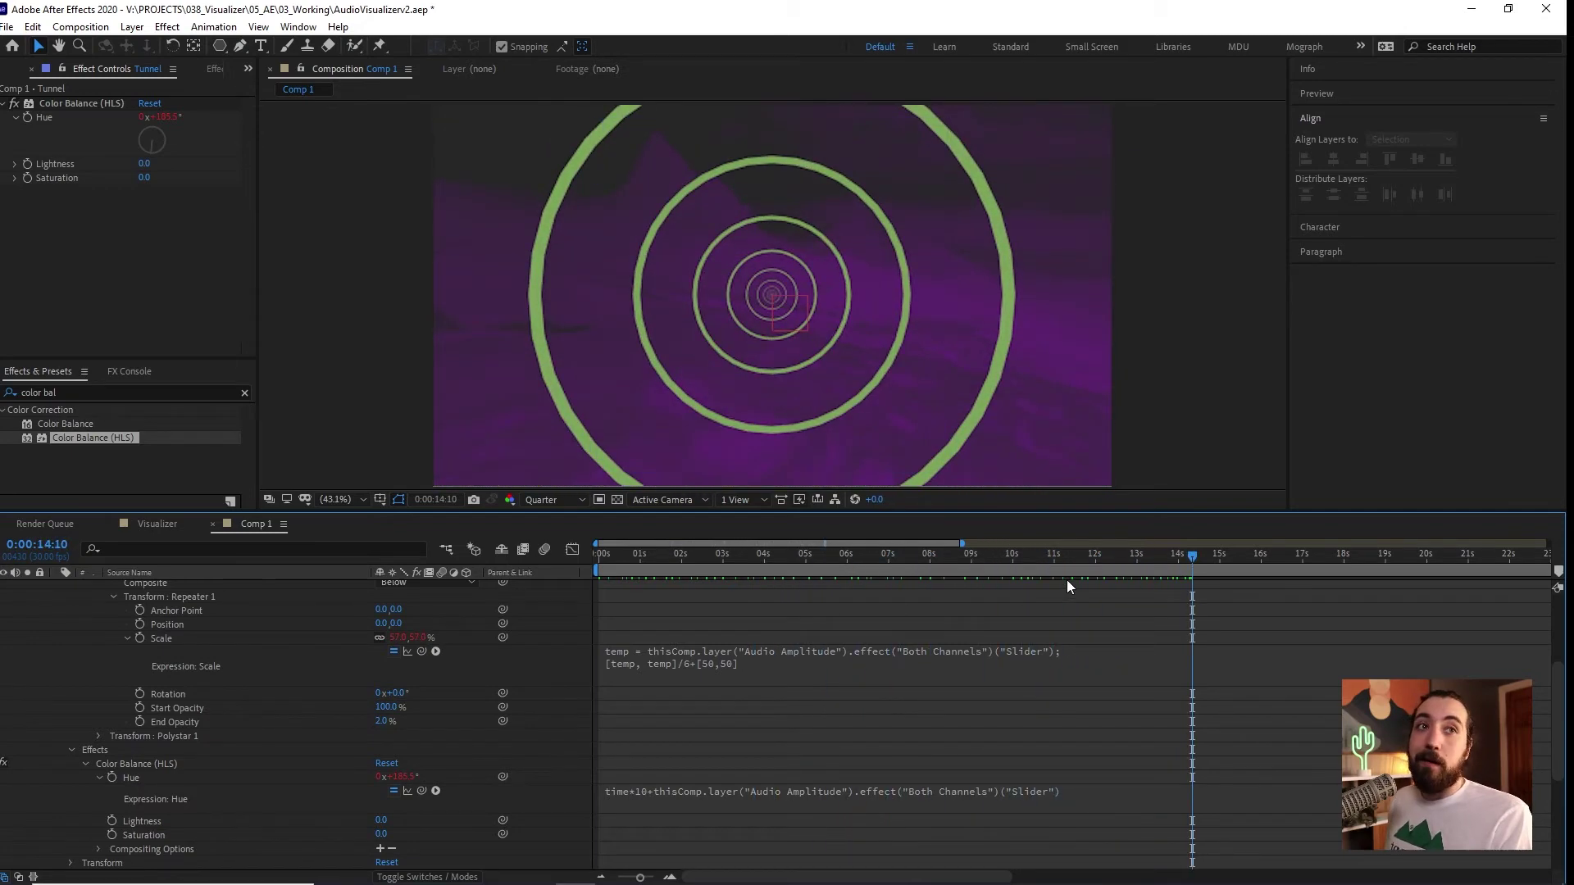
left_click_drag(988, 556, 1018, 551)
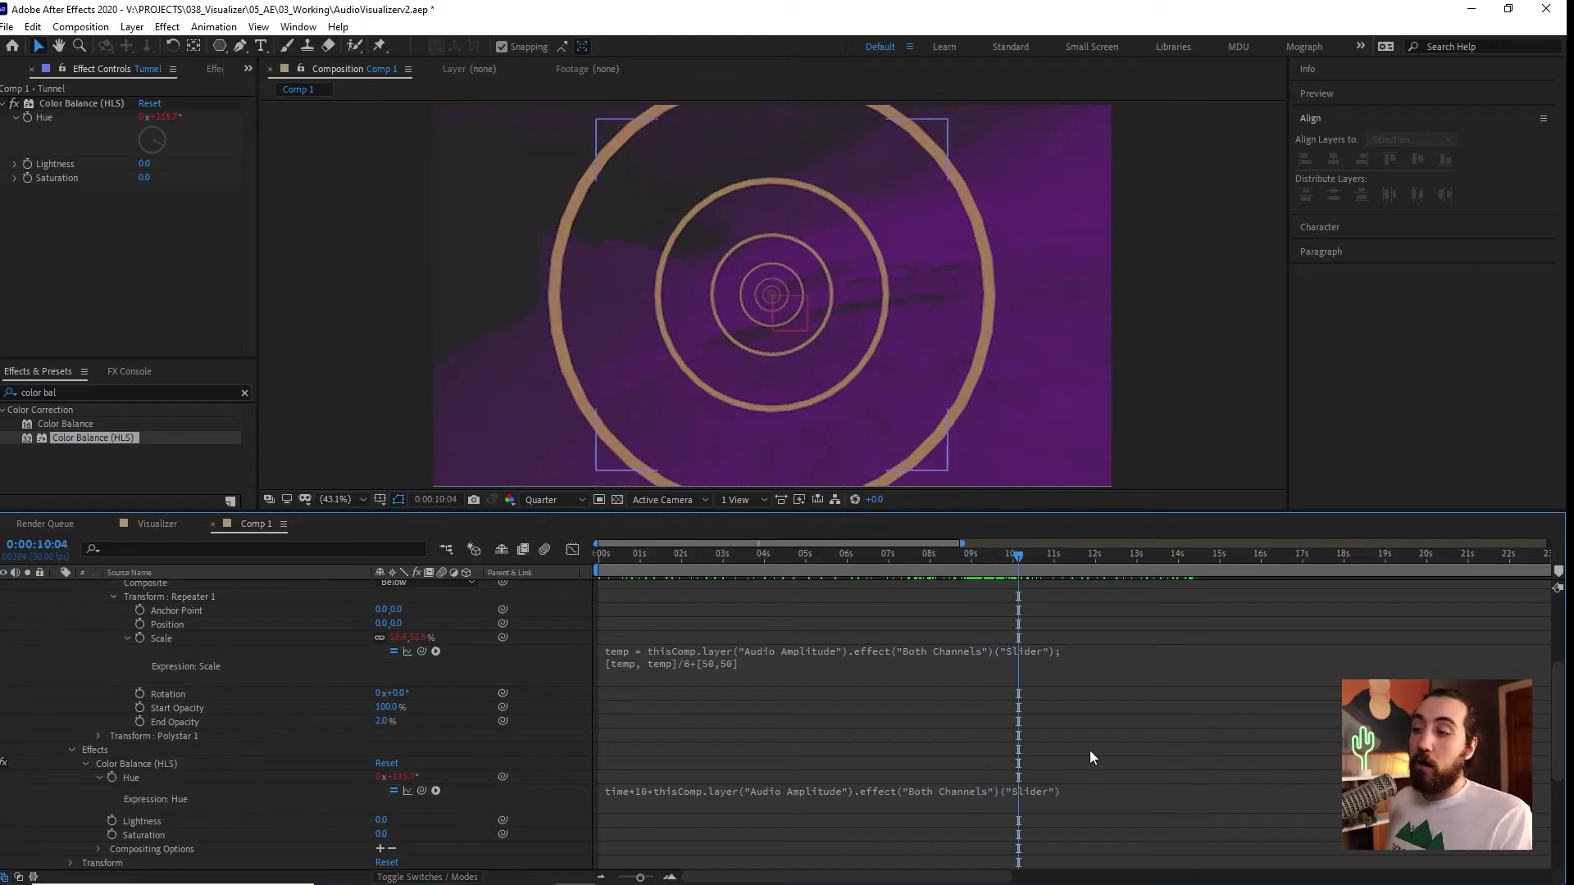
Multiply the slider term in the Hue expression by 3 and preview the hue-cycling tunnel.
left_click(1077, 796)
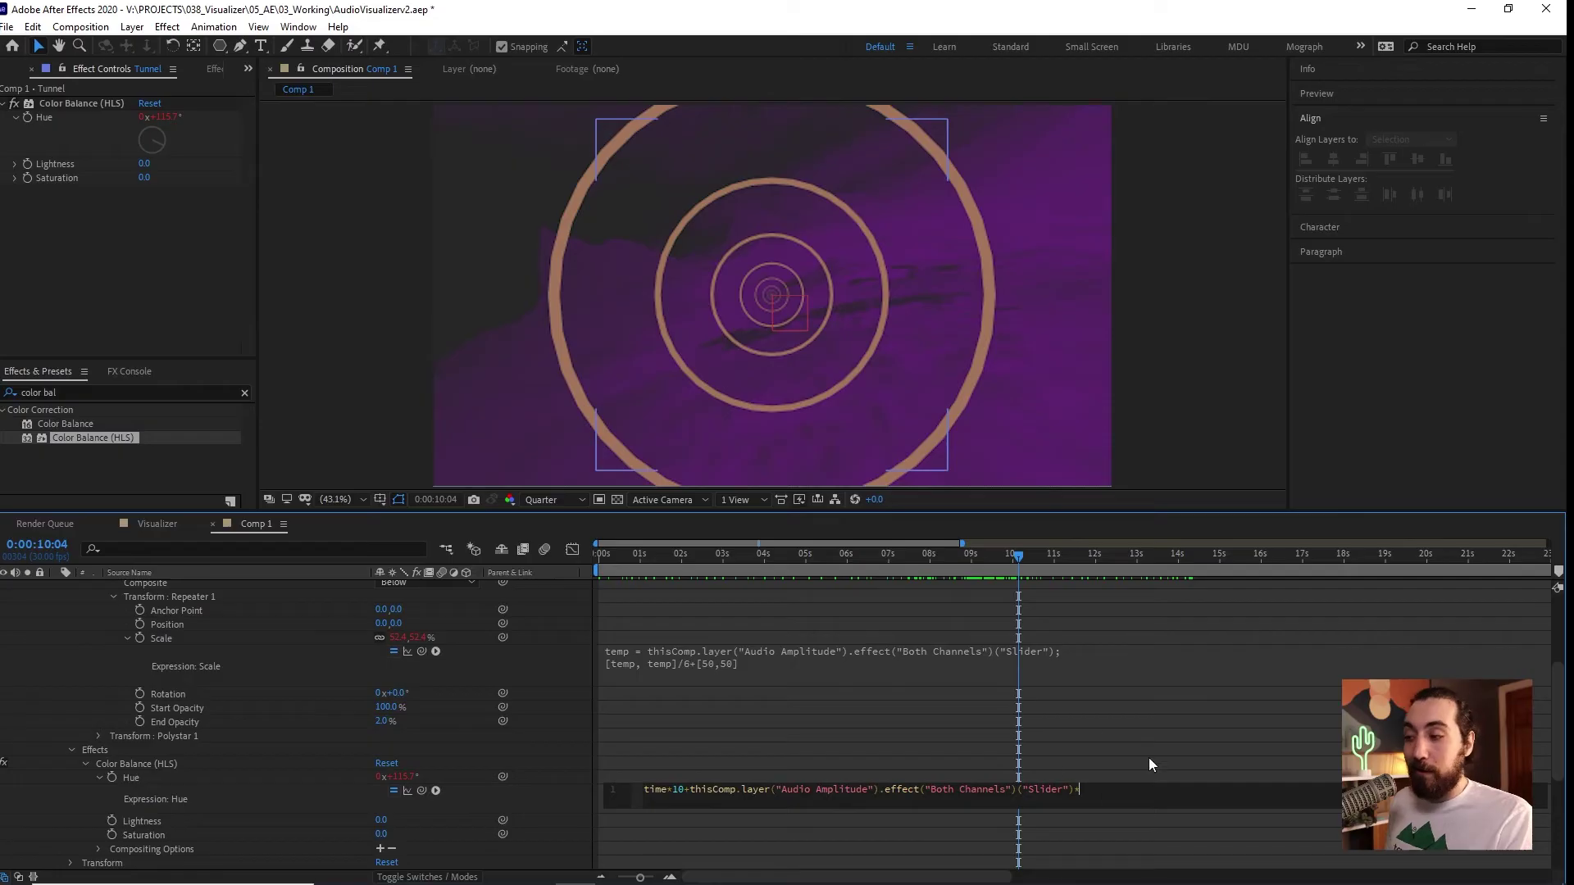
type("*")
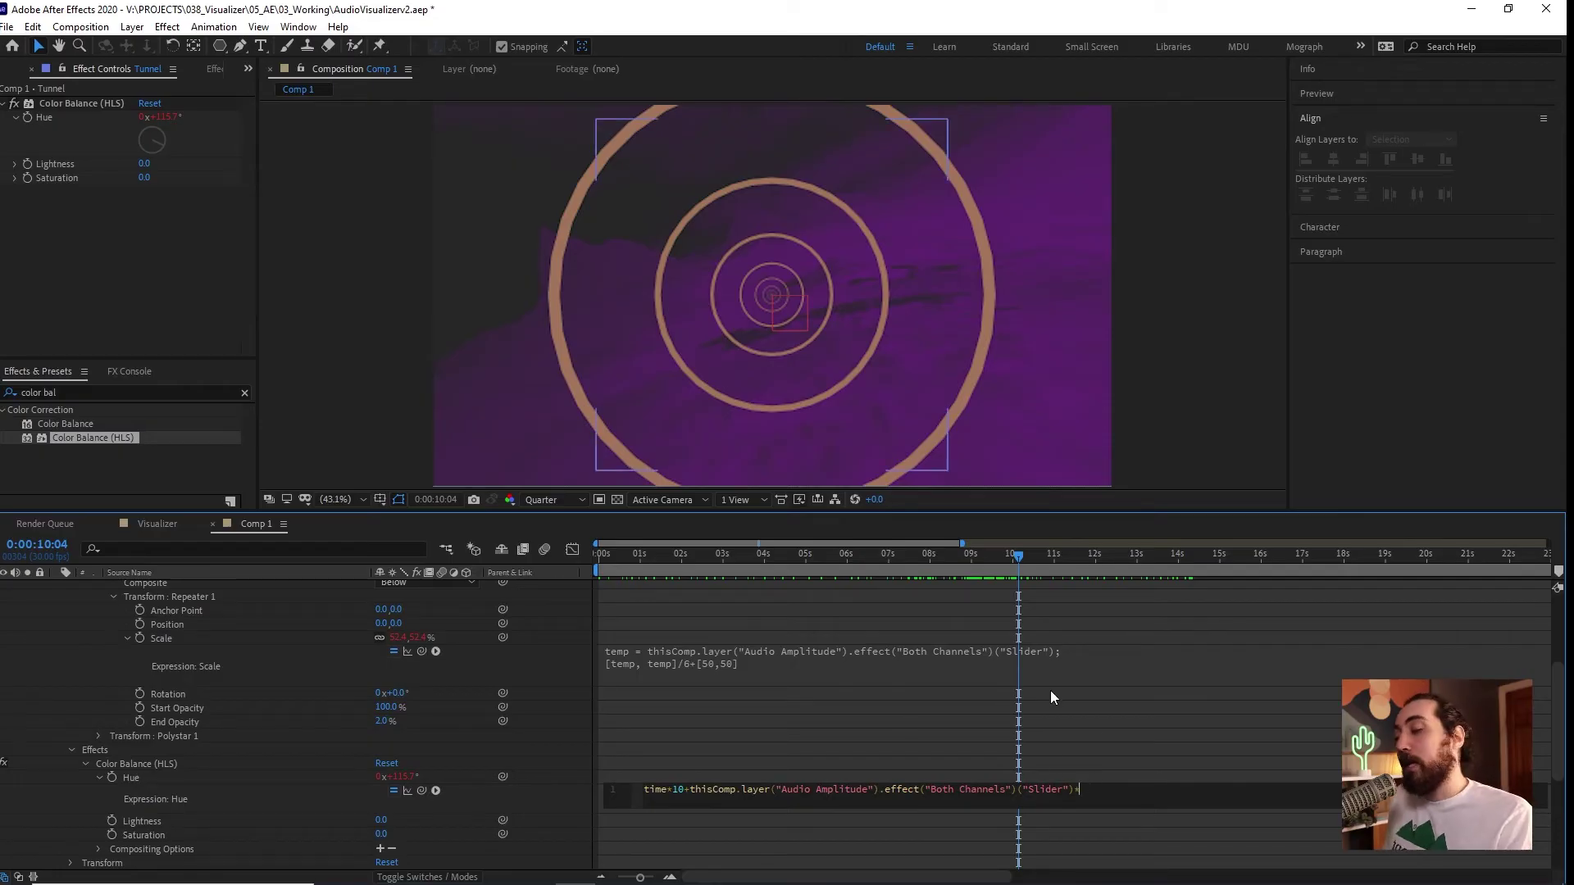
type("3")
left_click(995, 720)
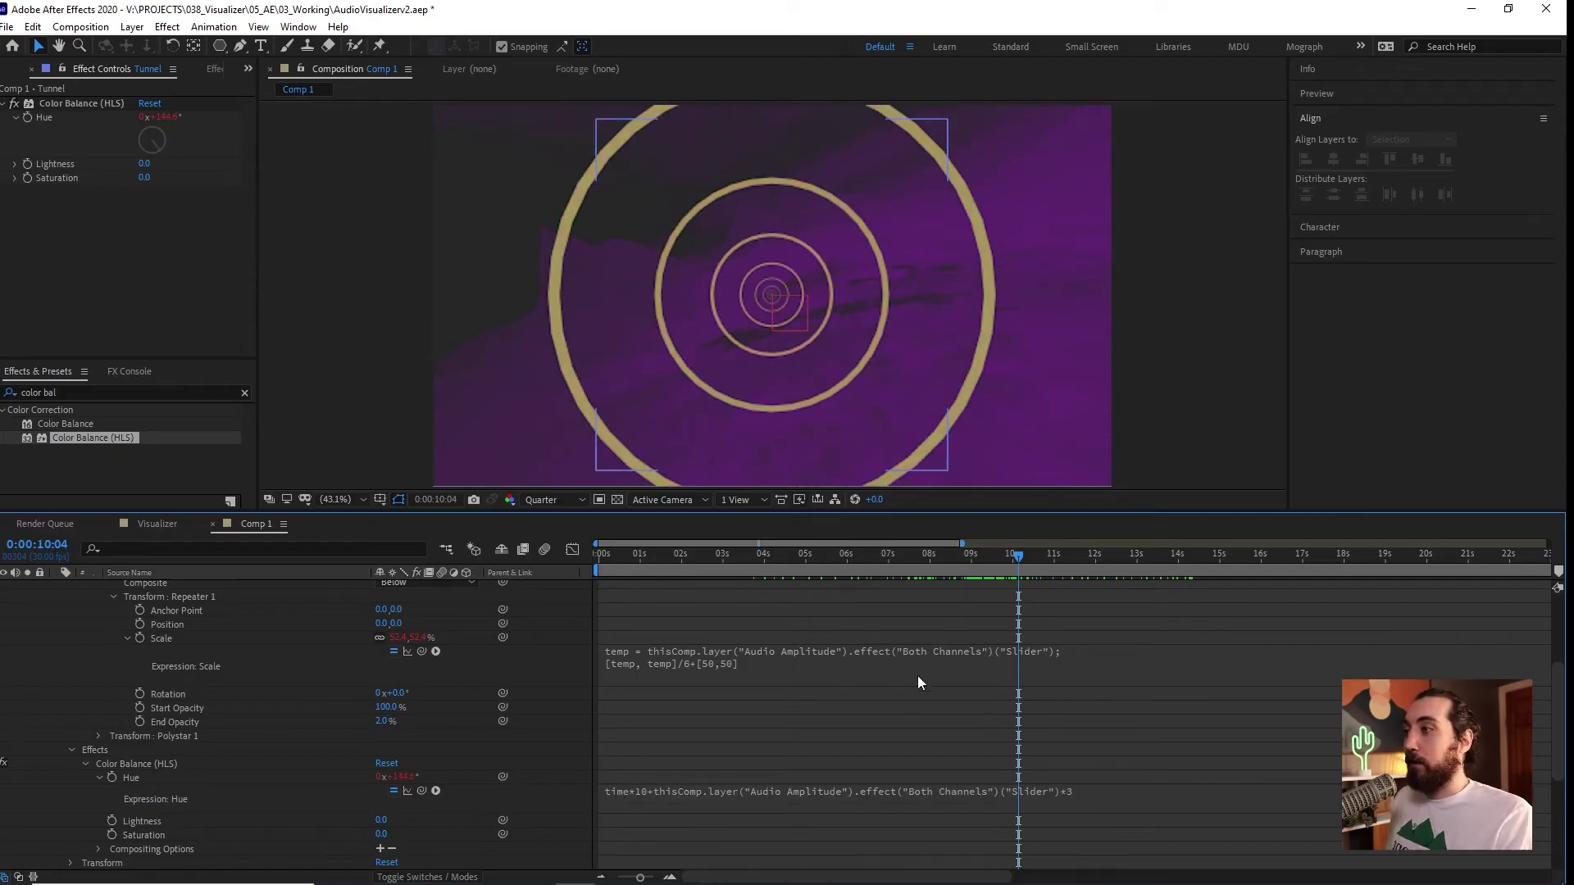
left_click(621, 793)
left_click(623, 793)
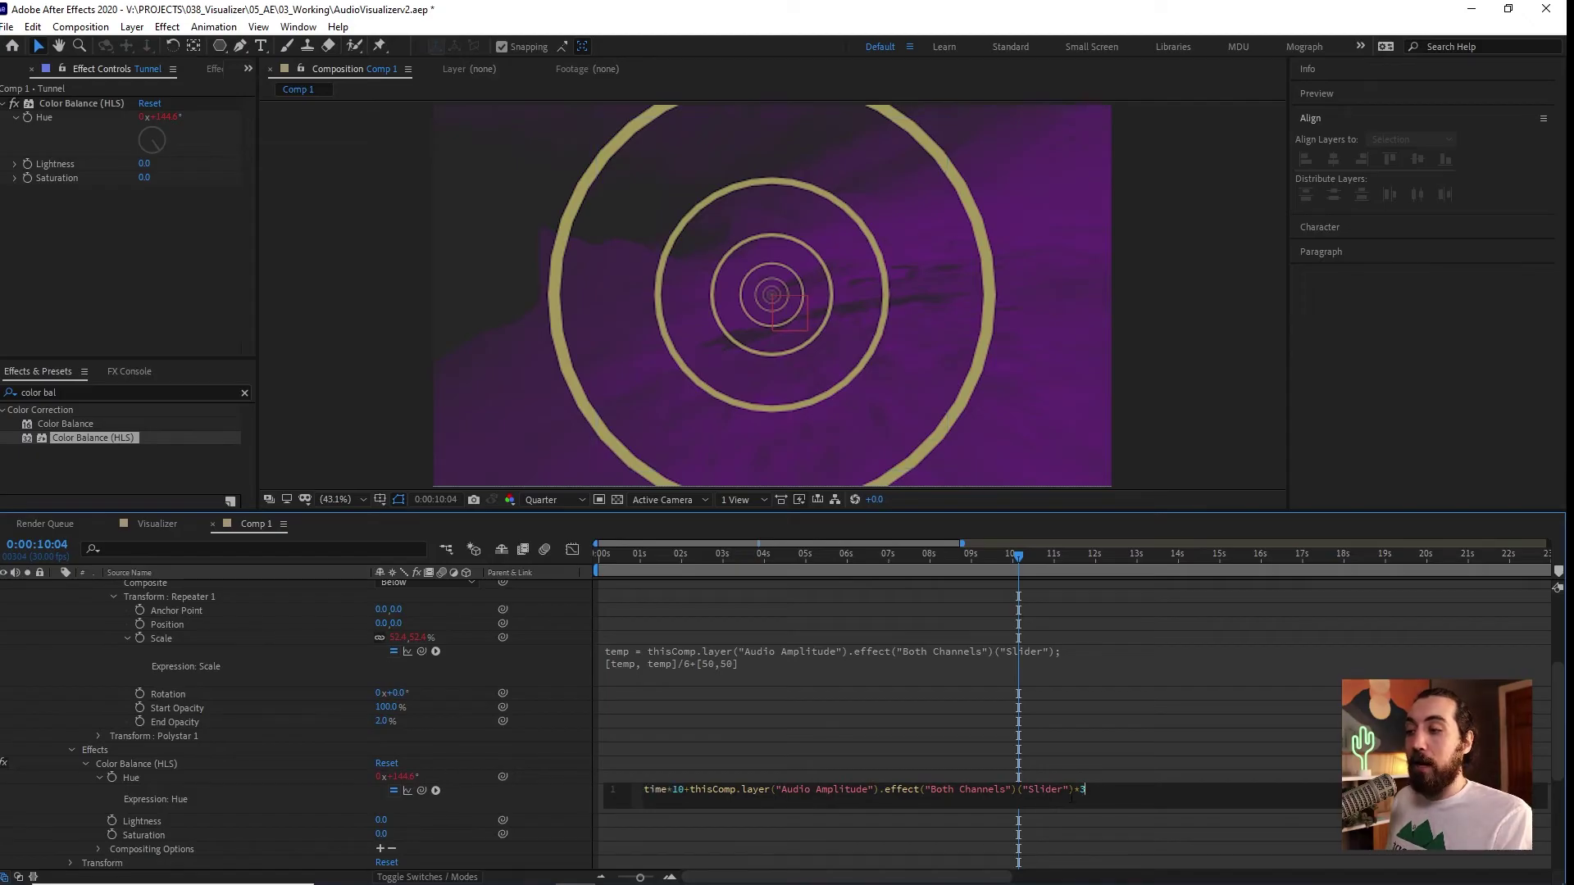
left_click(922, 760)
left_click_drag(665, 552, 710, 553)
key("space")
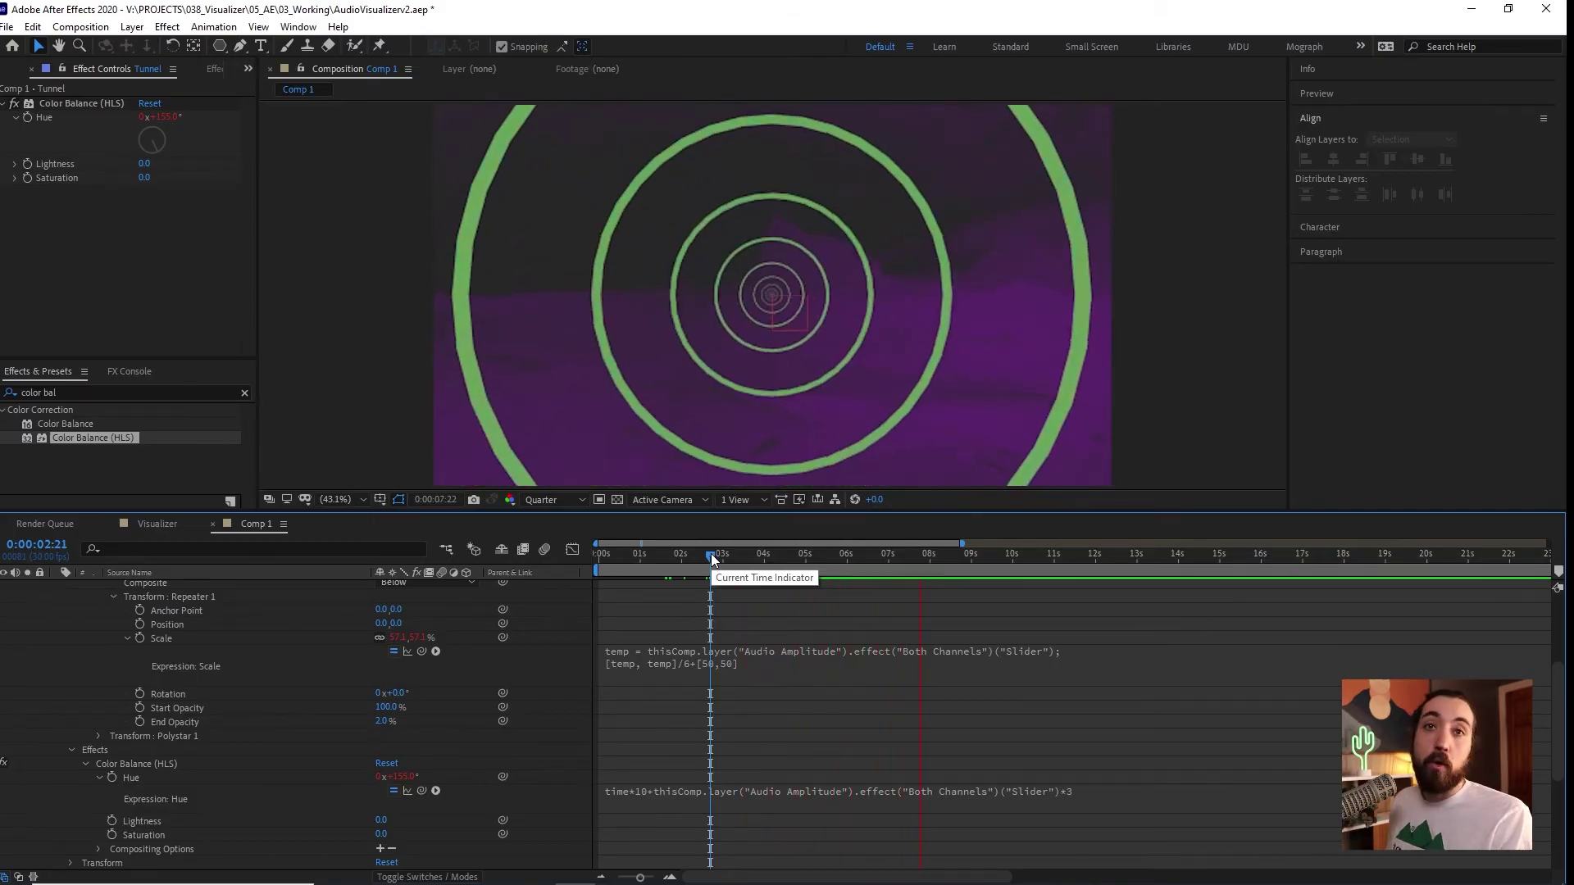
Test Polystar Path 1's Points at 3 for triangular rings, then undo.
key("space")
scroll(779, 606, "up", 4)
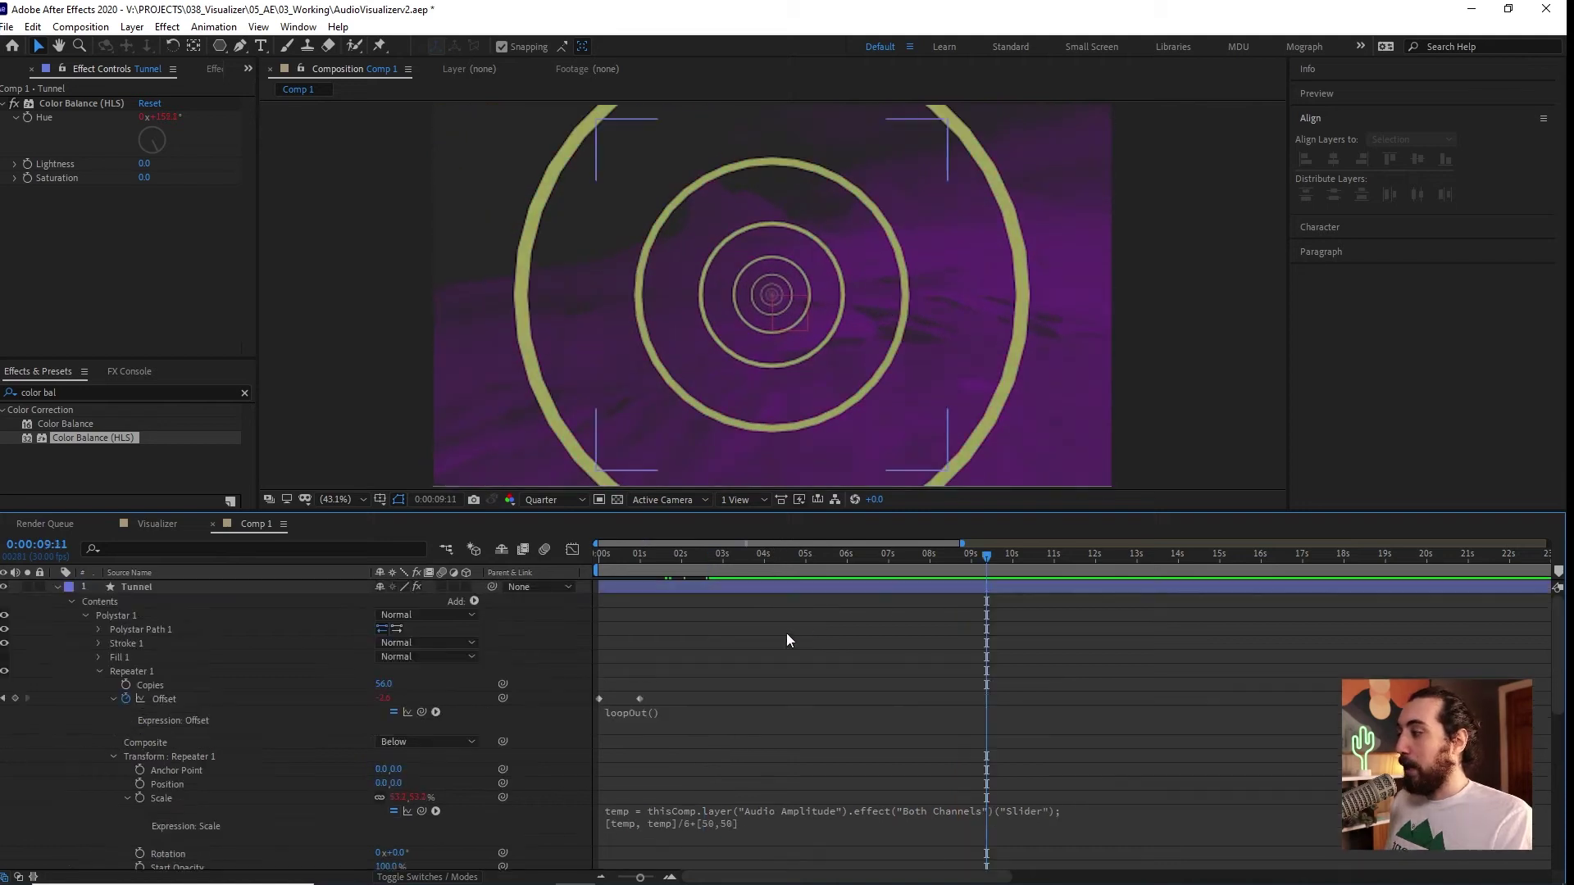
left_click(98, 629)
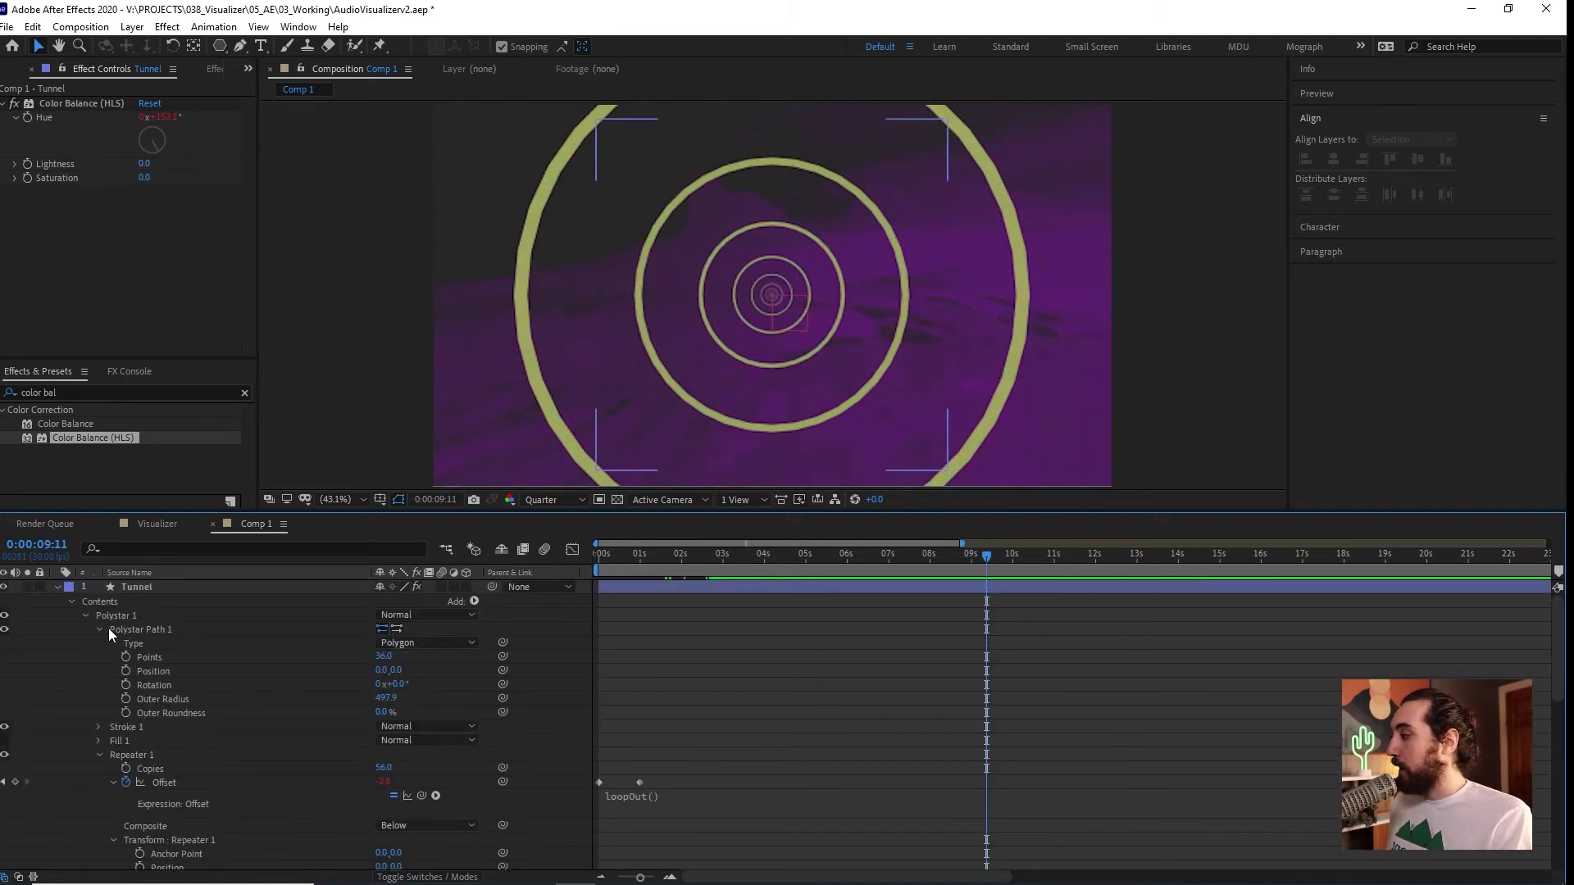
left_click_drag(378, 656, 250, 647)
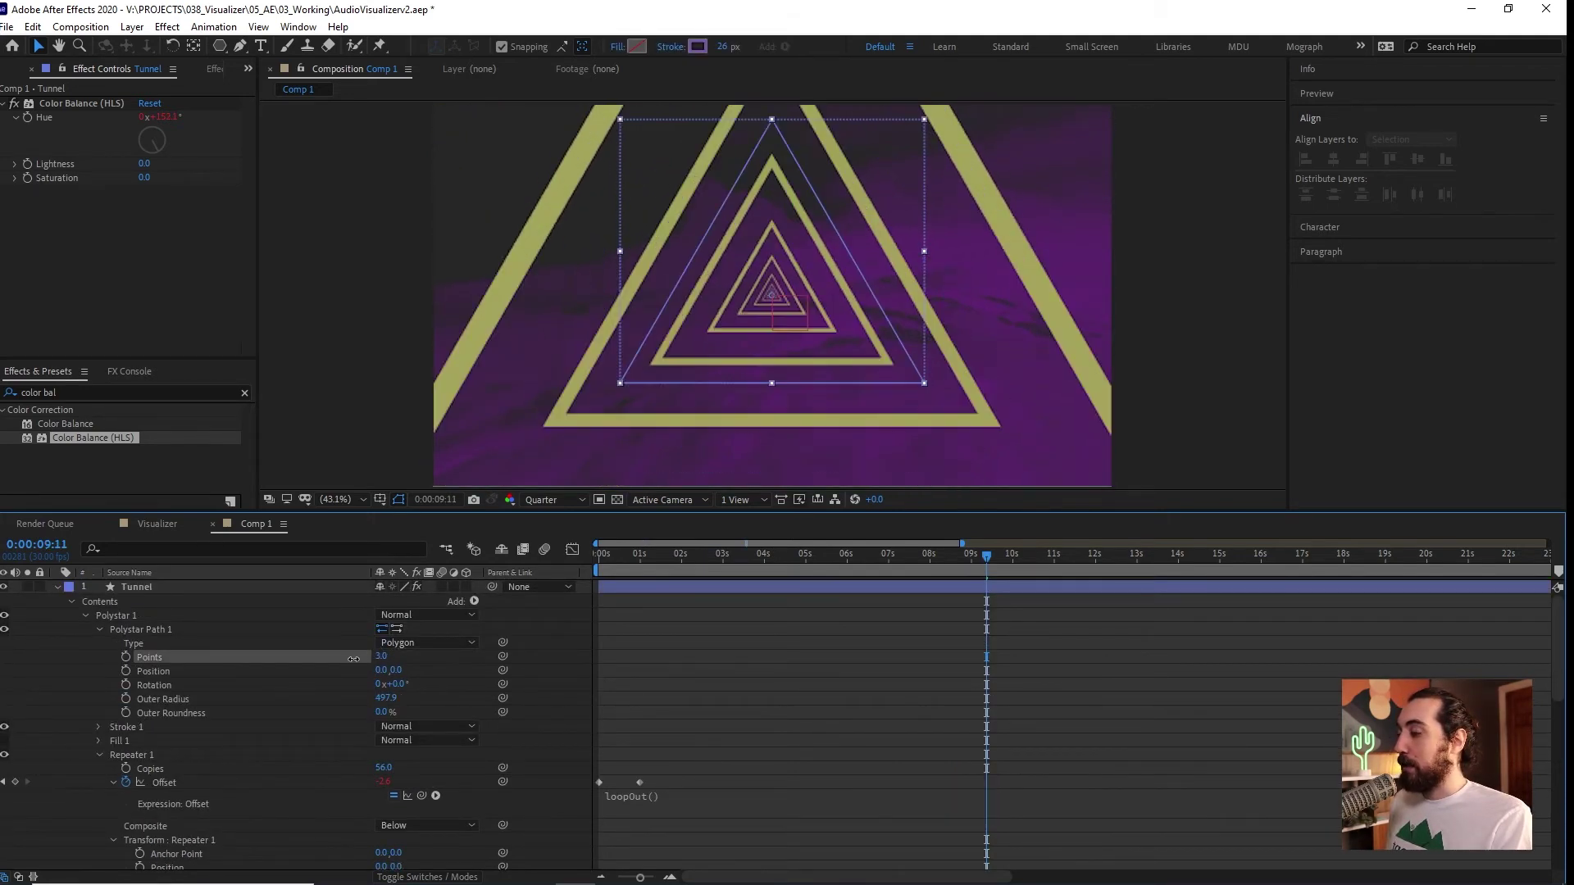
key("ctrl+z")
Pick-whip Points to the Scale expression, preview the morphing rings, and show animated properties with U.
left_click_drag(505, 654, 214, 790)
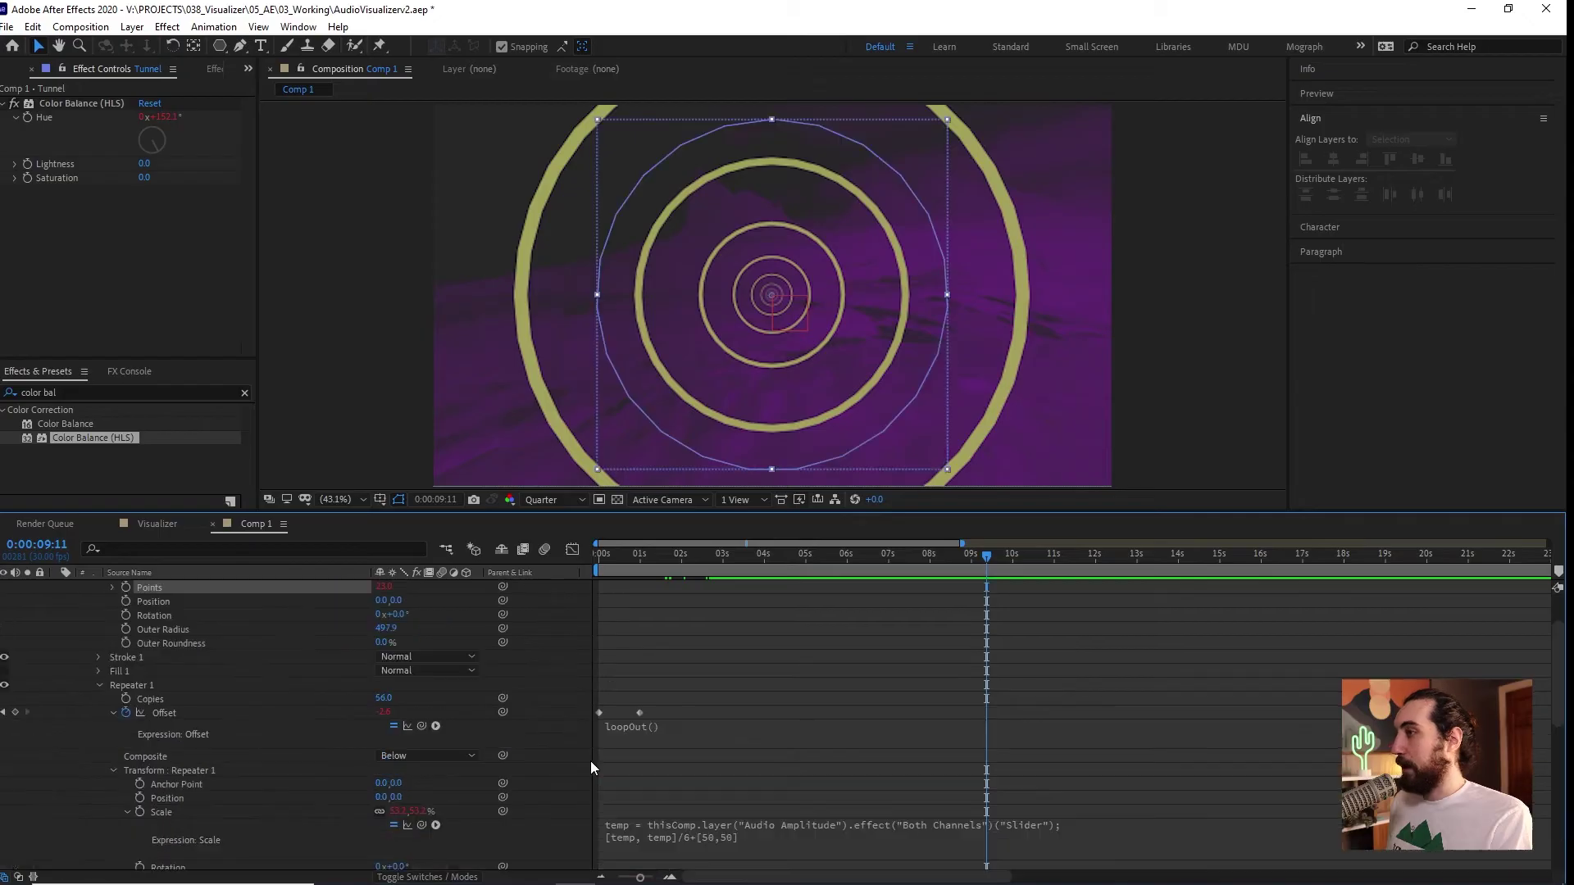
mouse_move(631, 577)
left_mouse_down()
mouse_move(604, 578)
mouse_move(671, 579)
mouse_move(630, 580)
left_mouse_up()
key("space")
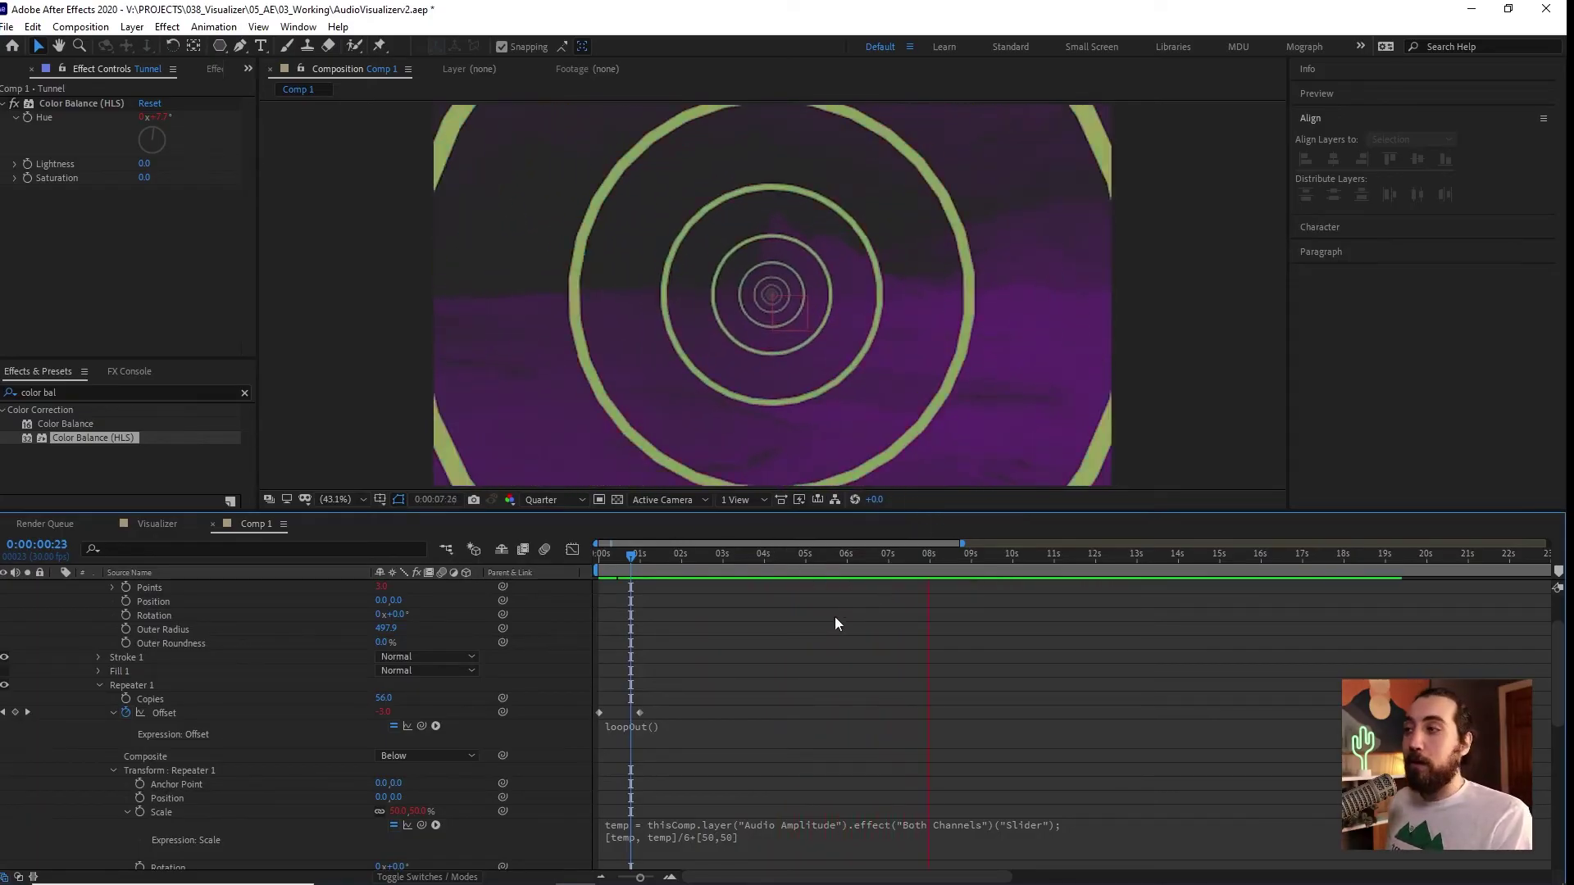
scroll(957, 682, "up", 3)
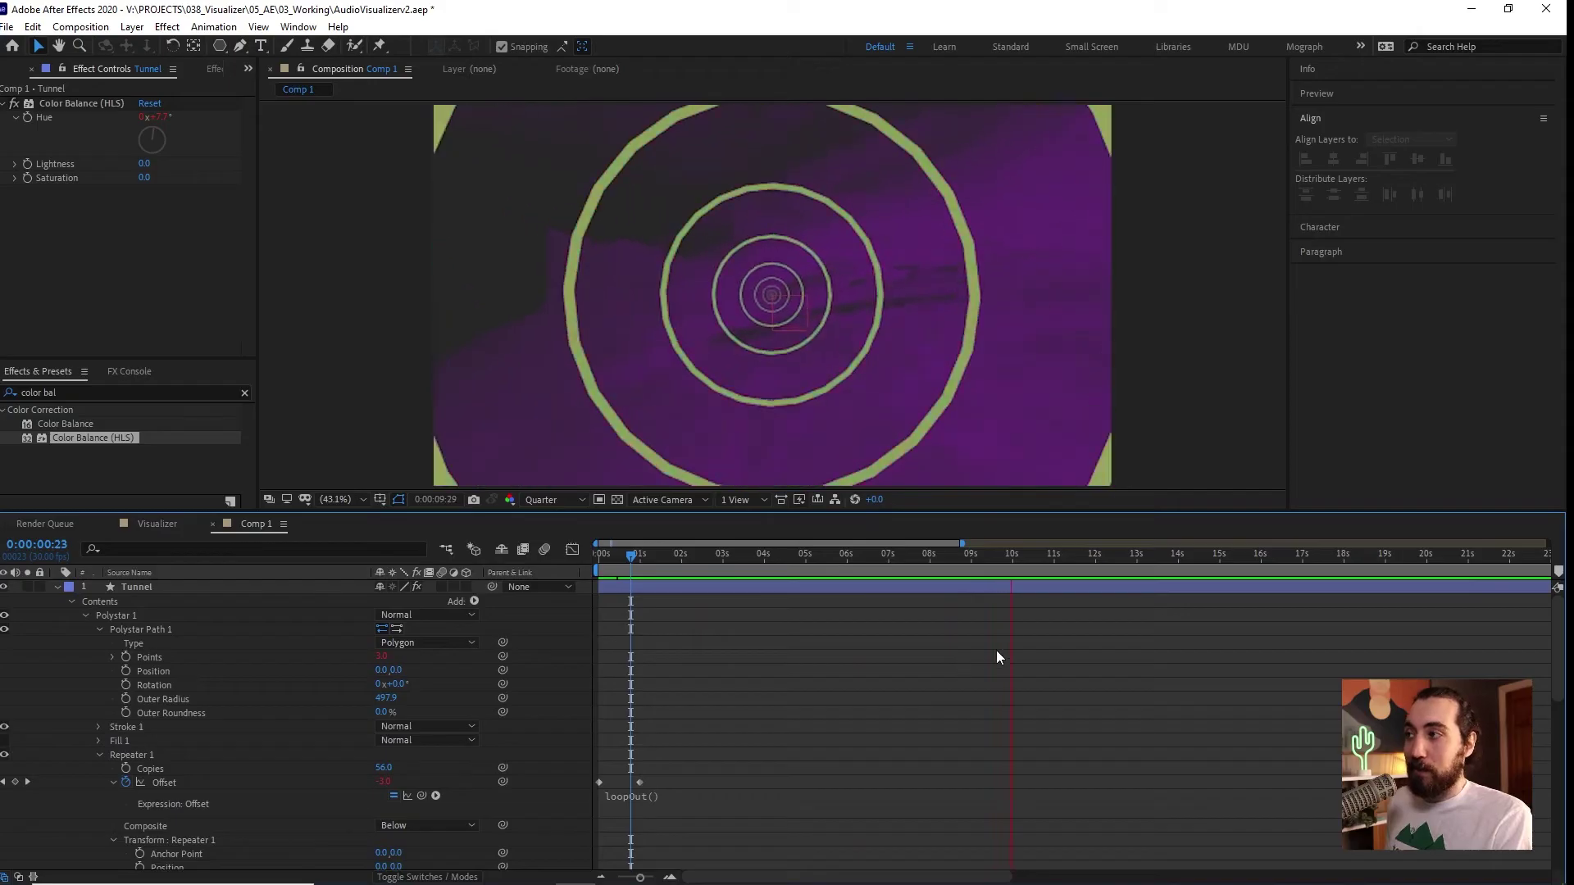
key("space")
key("u")
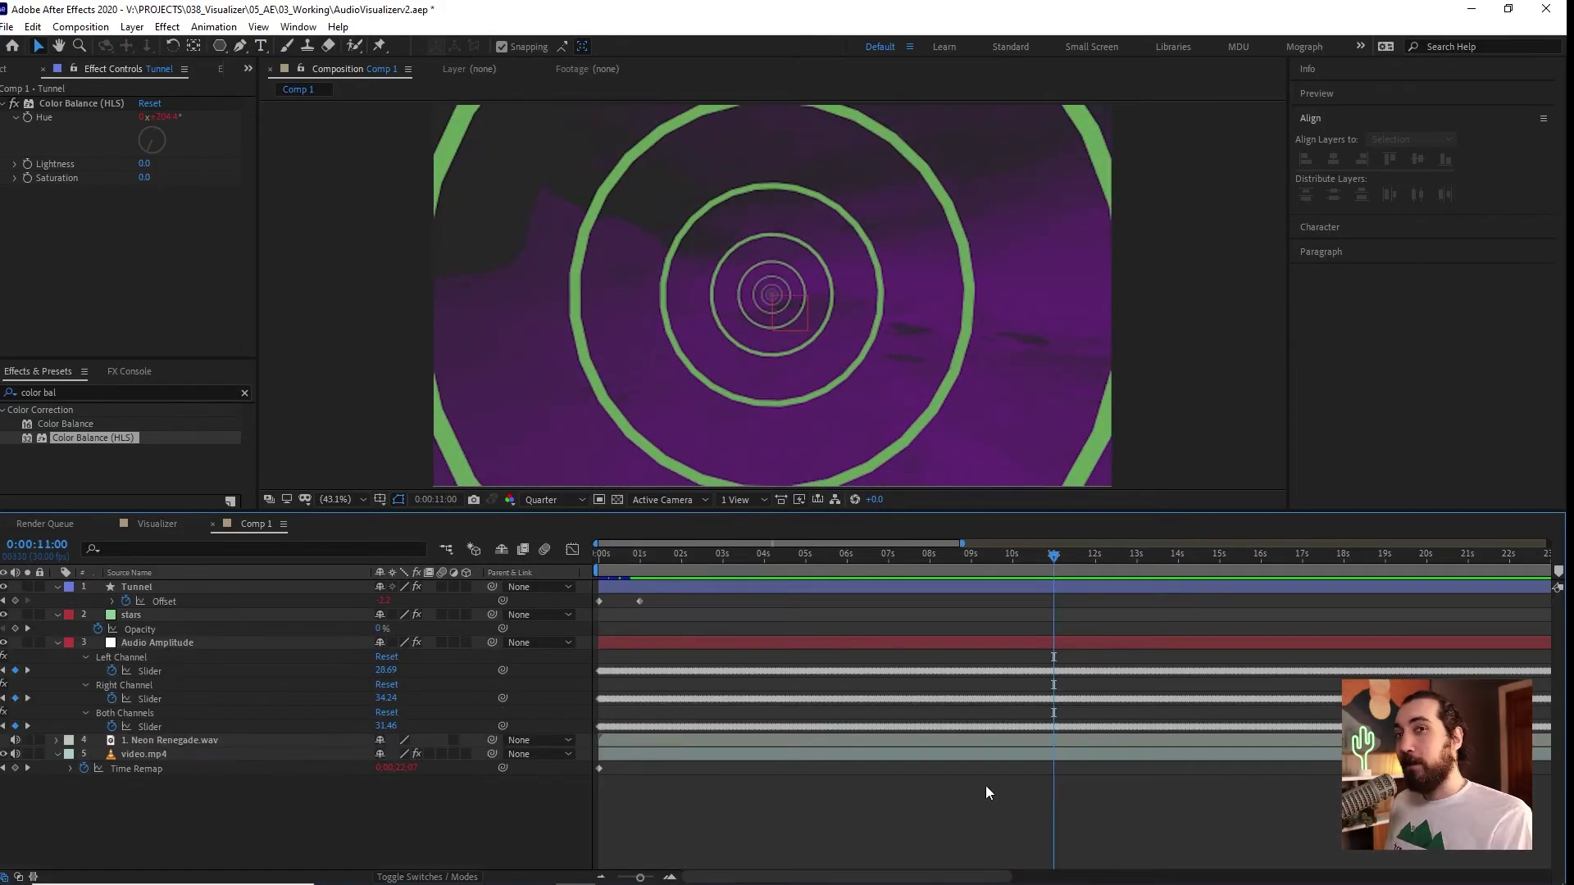
Drag the Cube Spin comp from the Project panel into Comp 1 as the top layer.
left_click(18, 72)
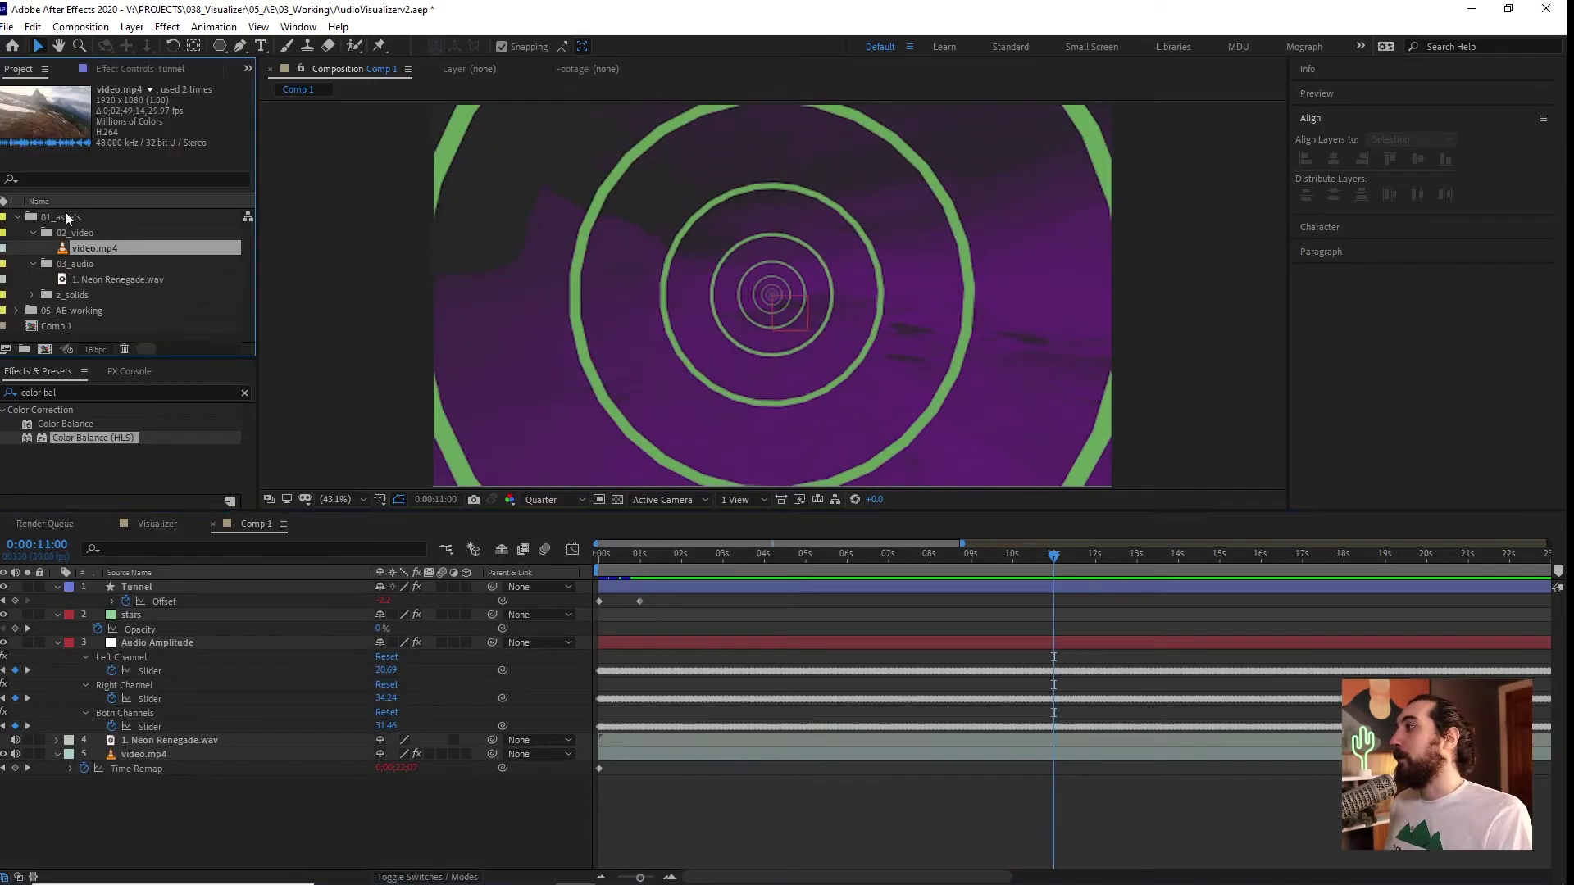
left_click(17, 310)
scroll(111, 282, "down", 2)
left_click_drag(92, 295, 268, 582)
key("space")
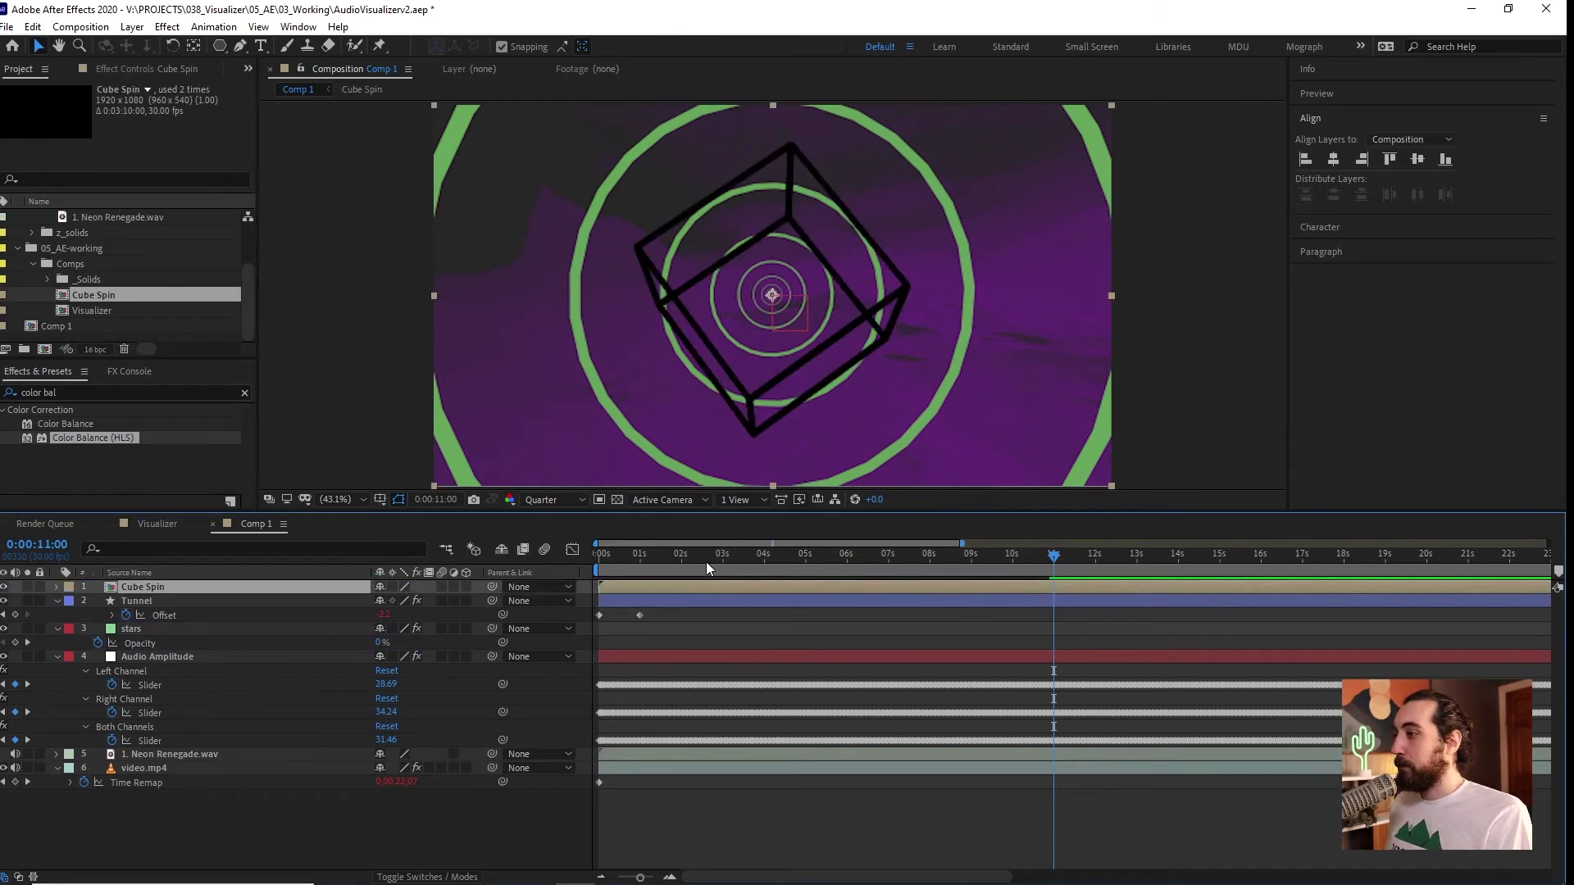
Enable 3D and Collapse Transformations on Cube Spin, inspect its comp, and return to Comp 1.
left_click(466, 587)
left_click(392, 587)
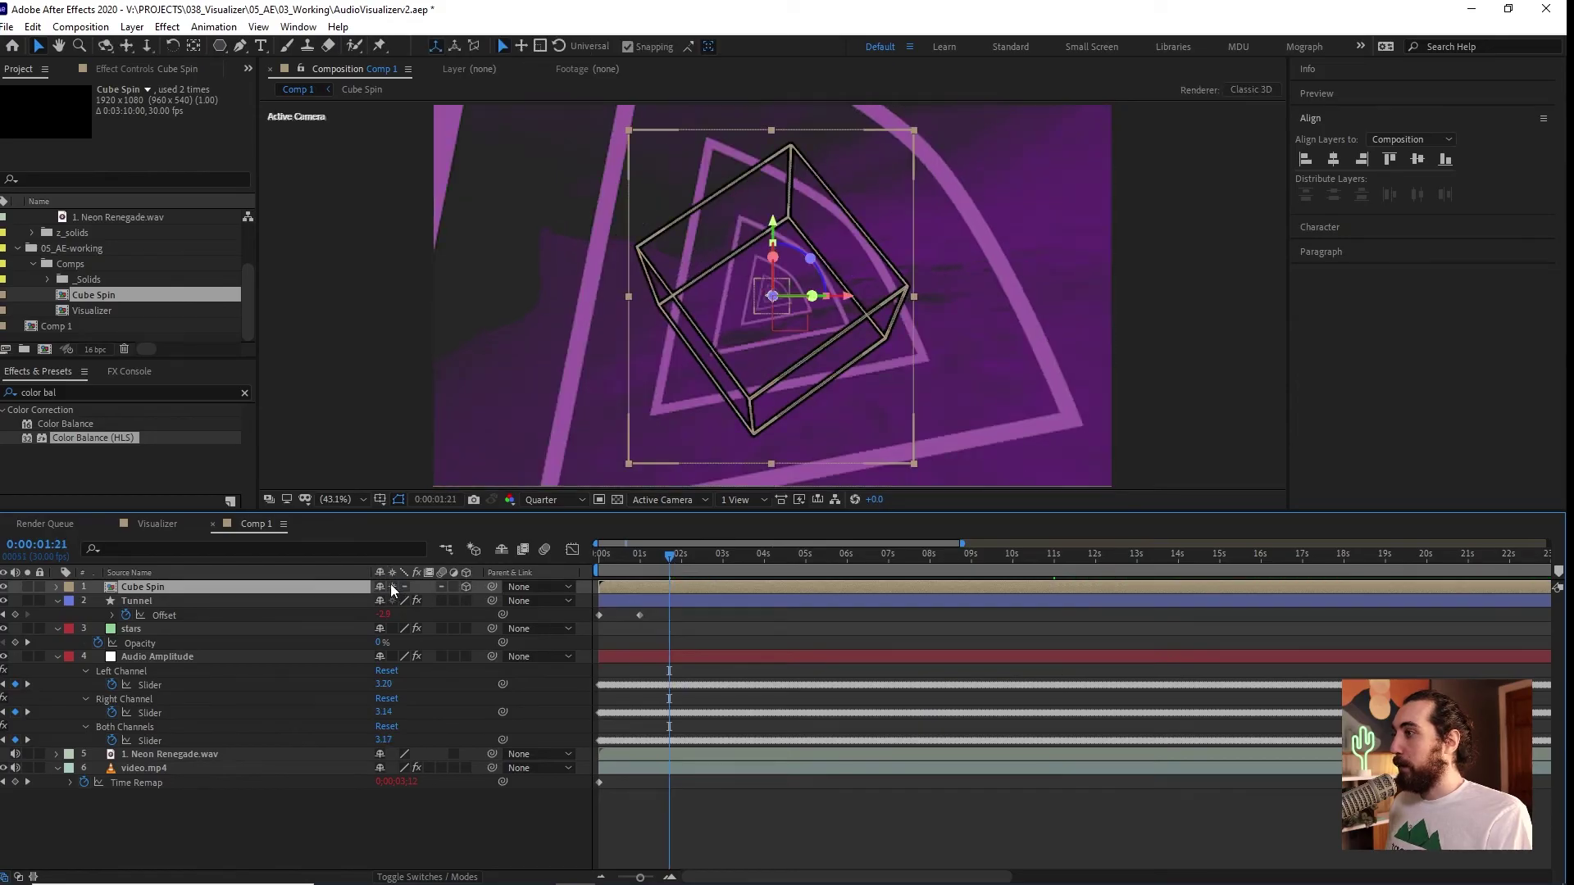
double_click(297, 587)
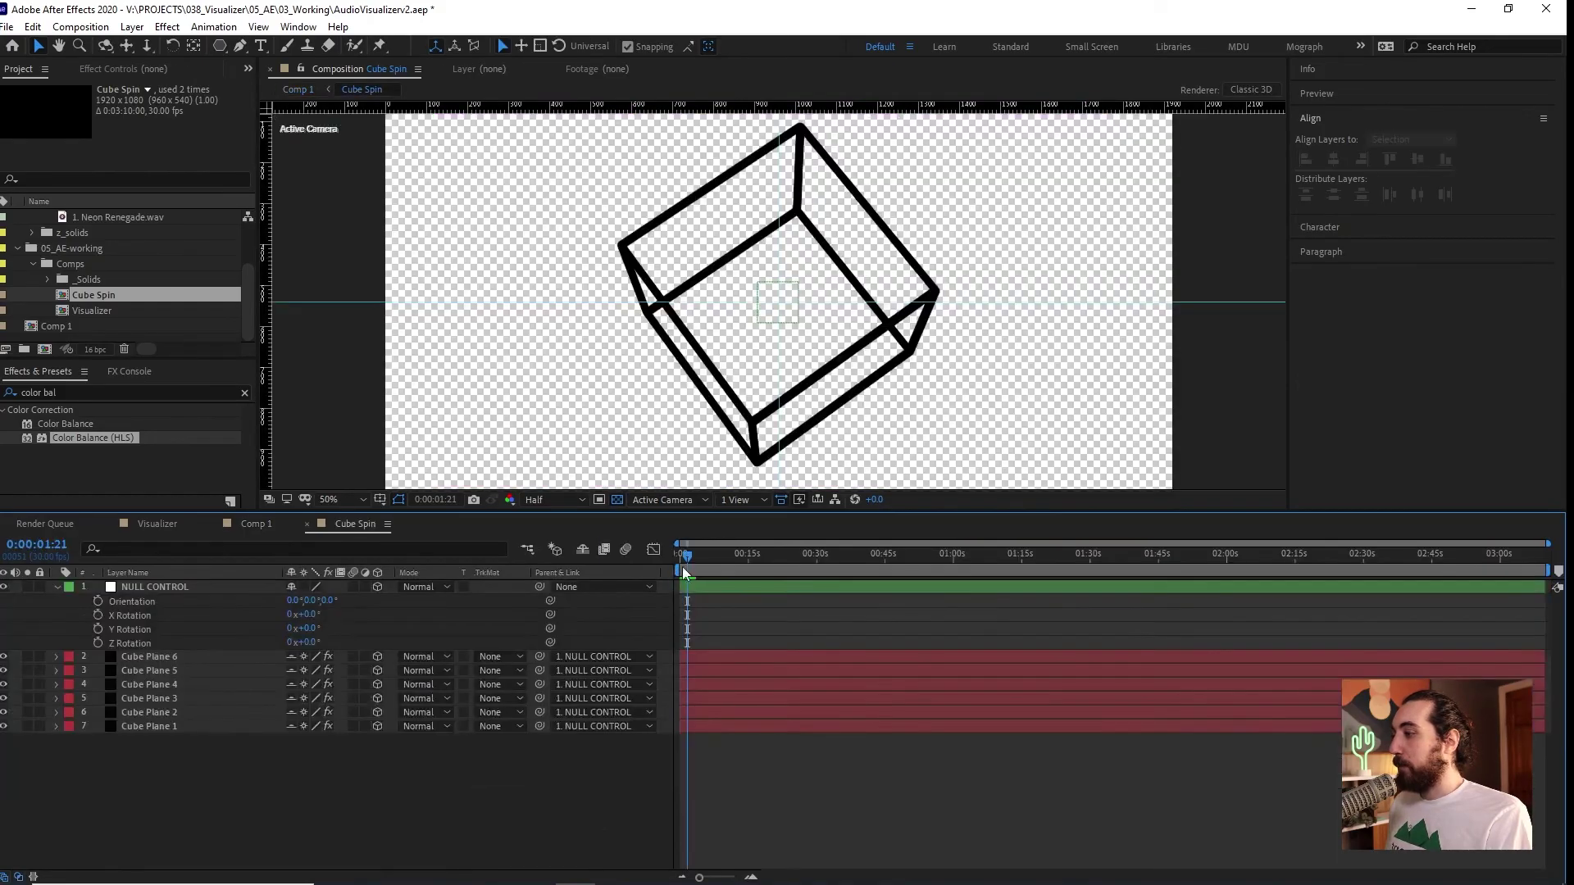
left_click_drag(310, 601, 192, 588)
key("ctrl+z")
left_click(263, 525)
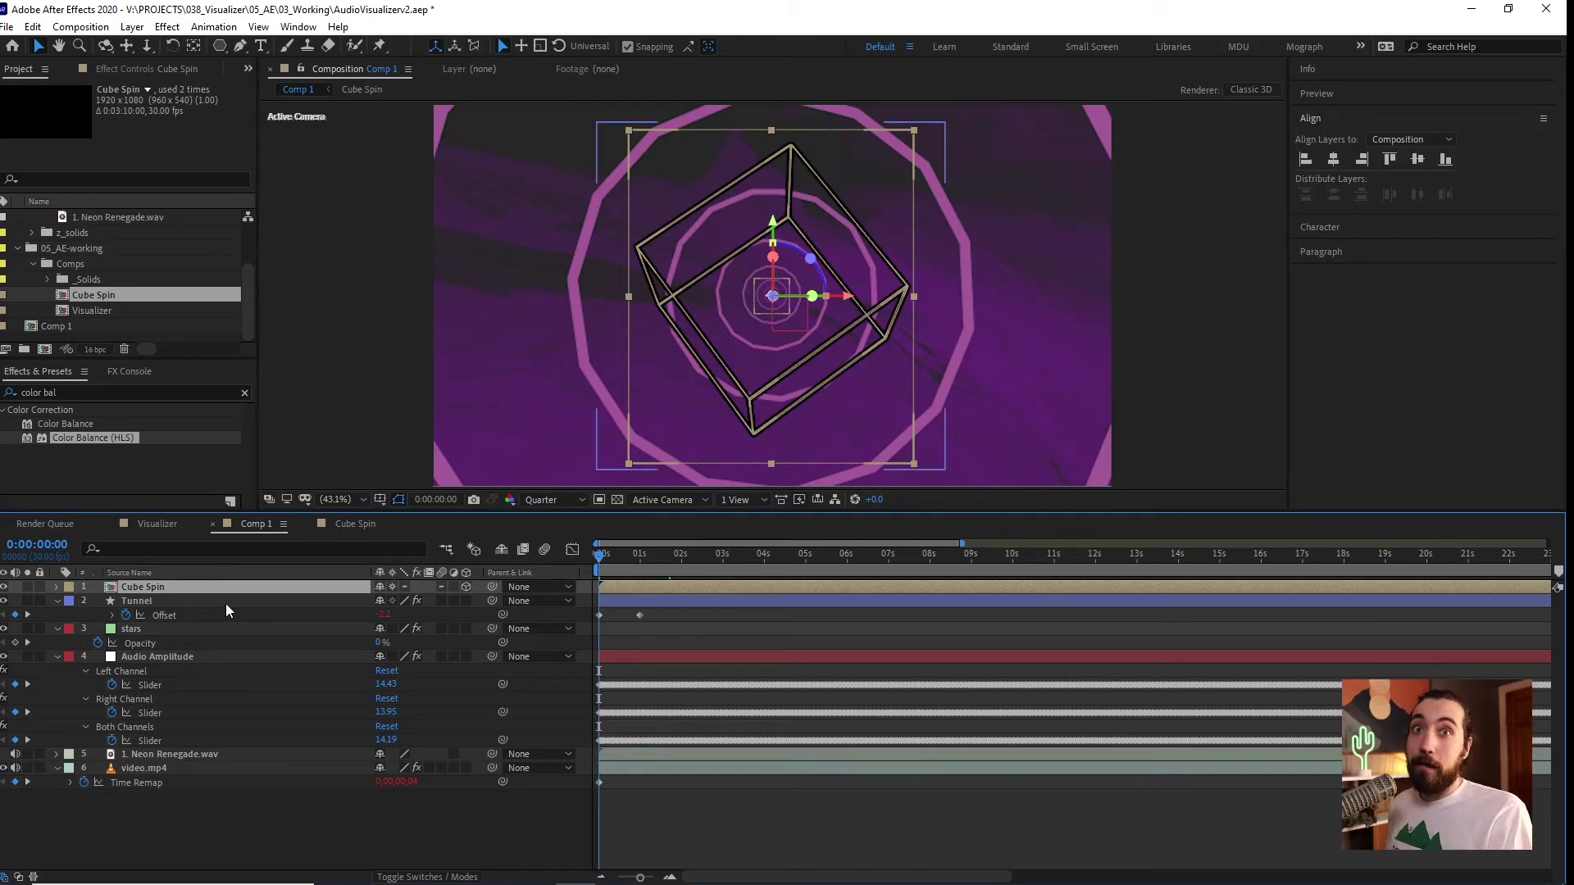
Paste the green Fill effect onto the Cube Spin layer and reveal its rotation properties.
left_click(615, 554)
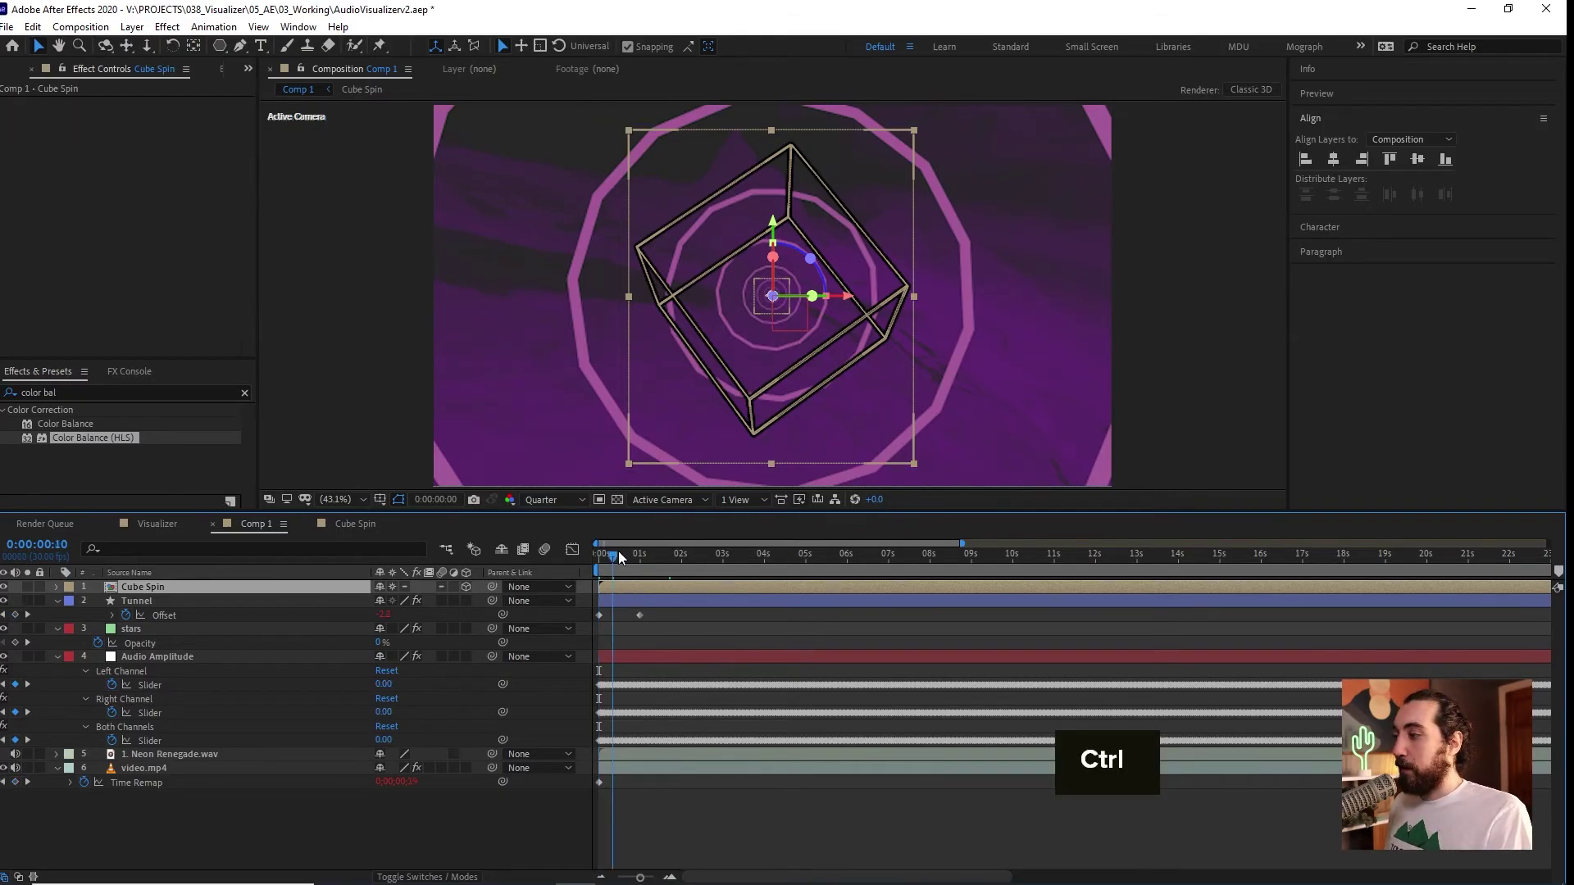
key("ctrl+v")
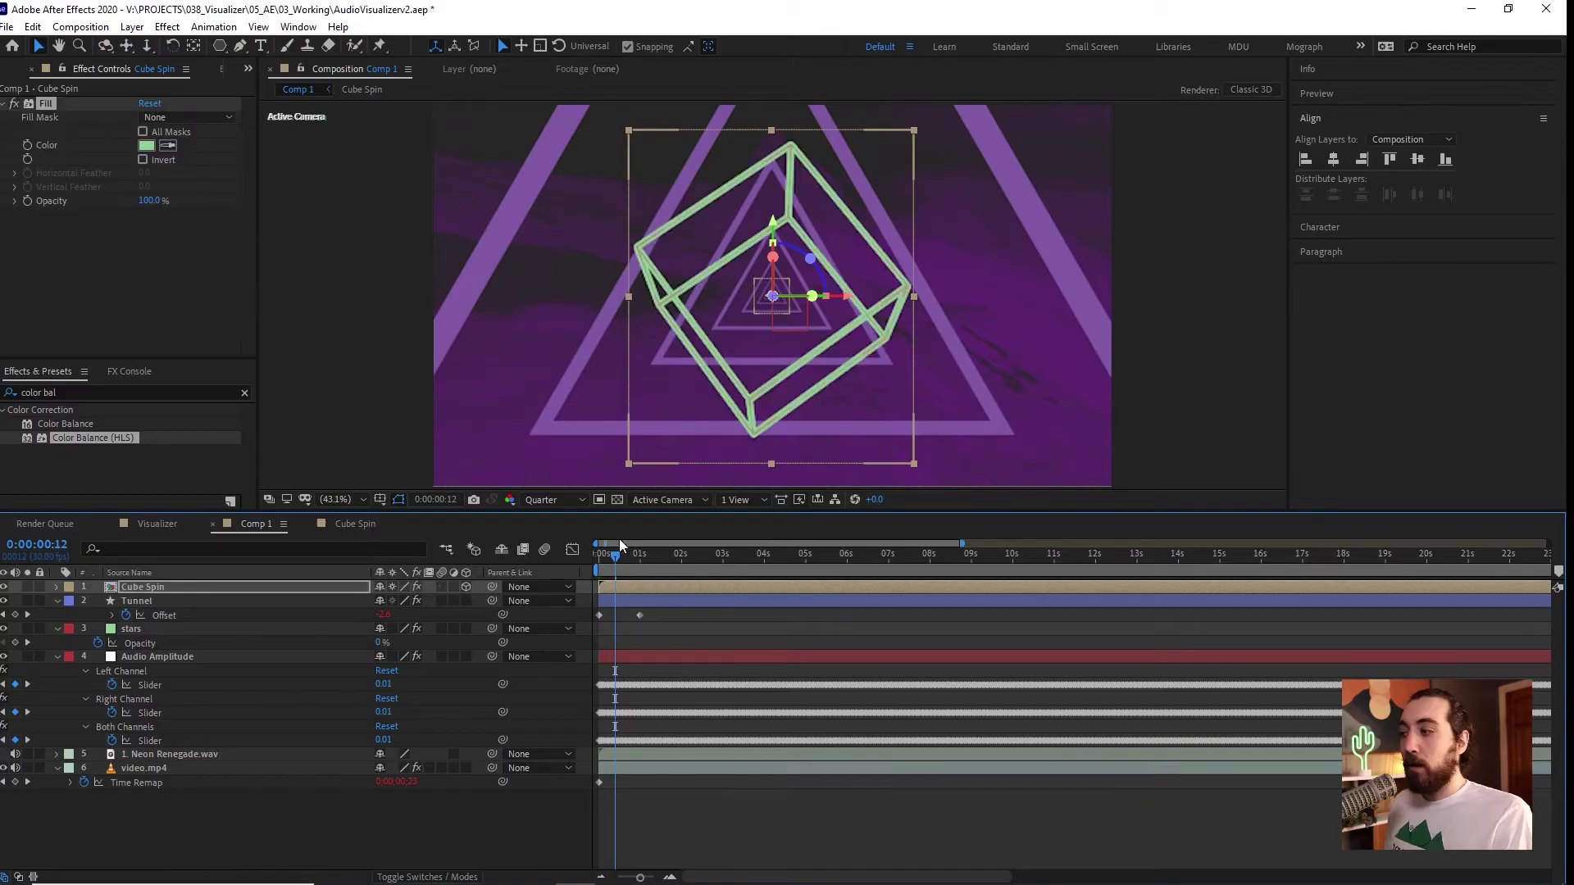
left_click(665, 556)
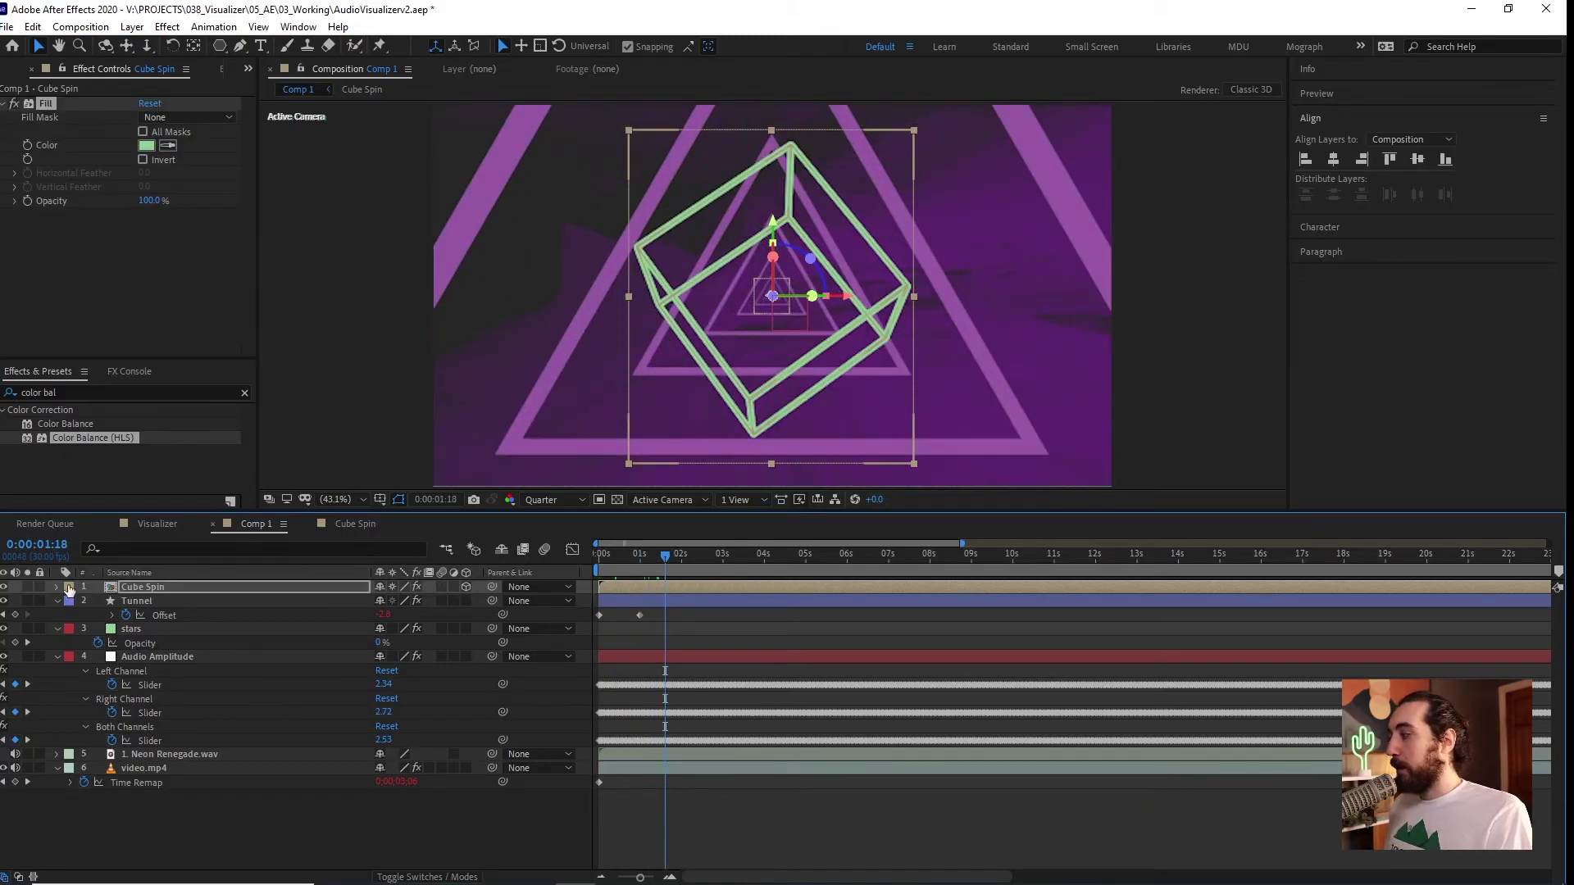
key("r")
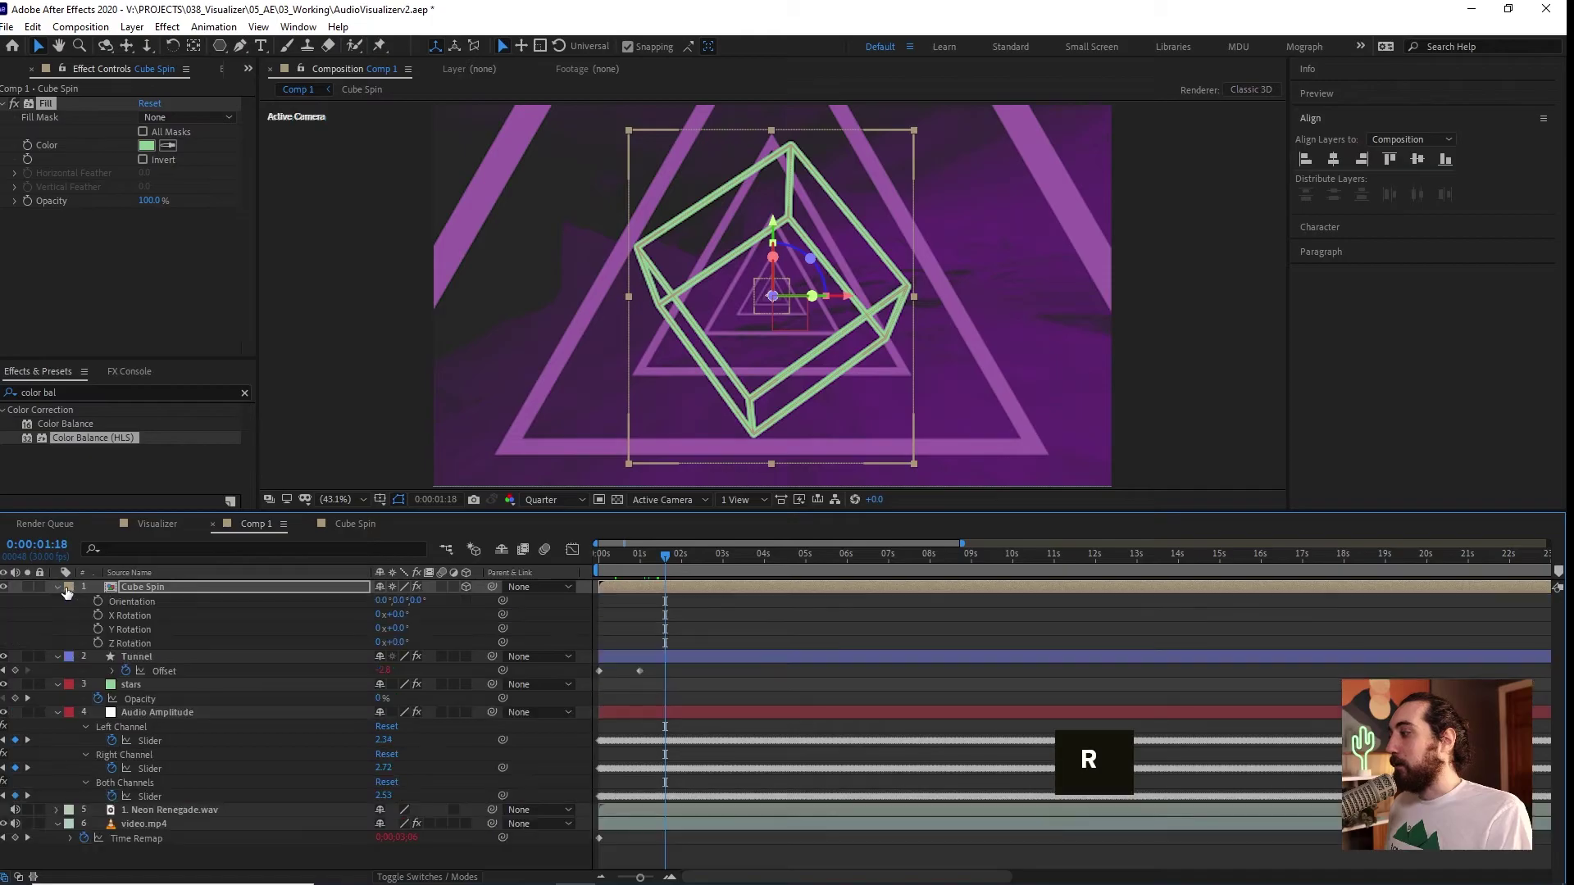
mouse_move(397, 615)
left_mouse_down()
mouse_move(434, 615)
mouse_move(386, 623)
mouse_move(416, 628)
left_mouse_up()
key("ctrl+z")
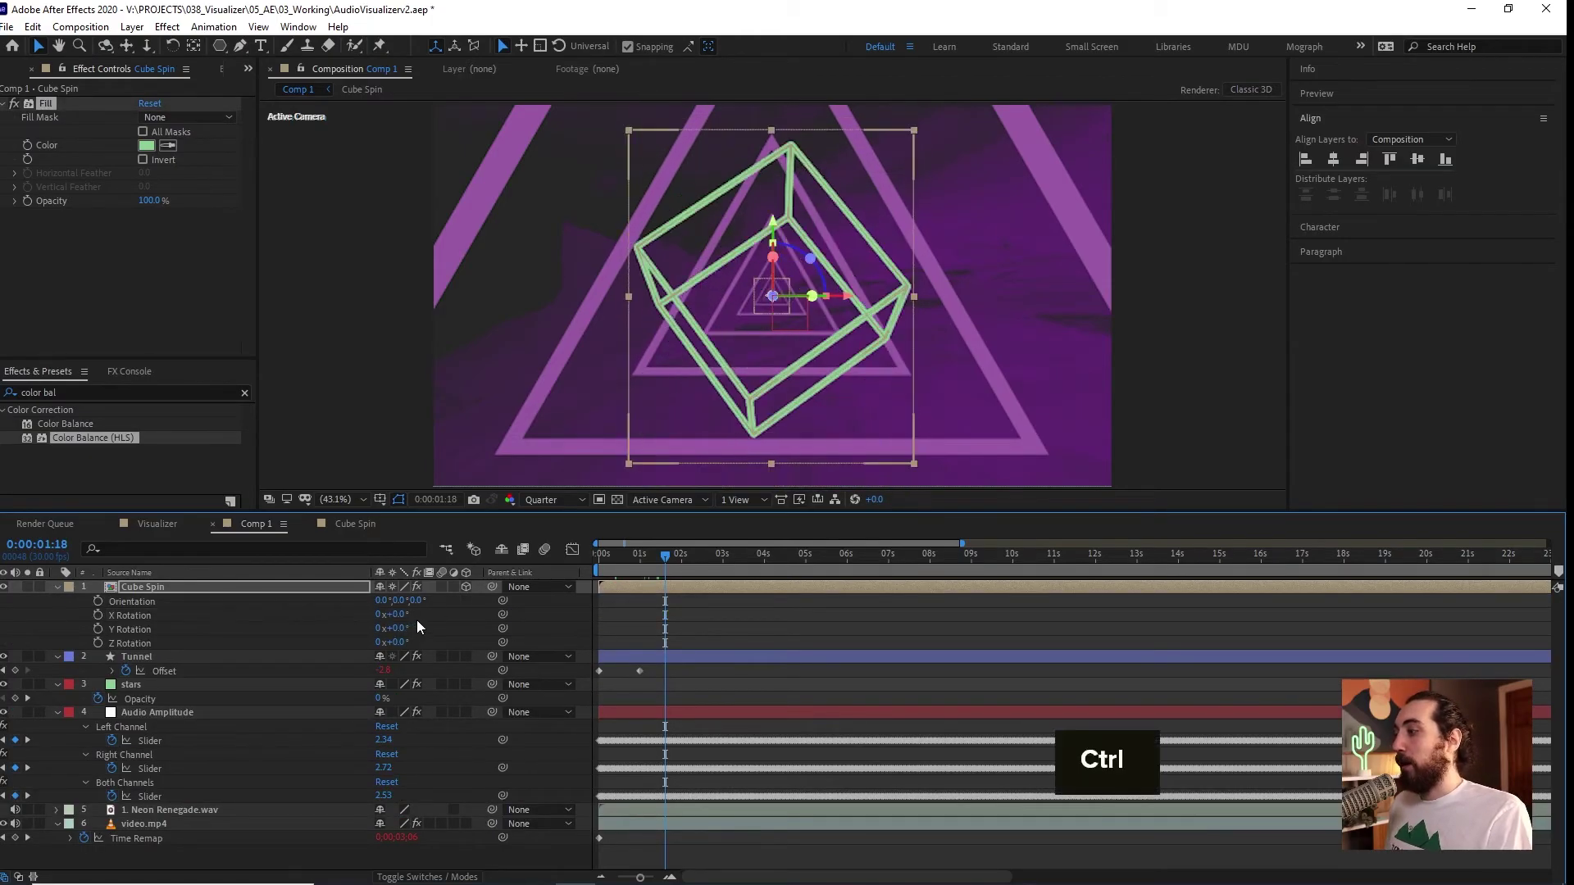
Give the cube's X Rotation a time*45 expression.
left_click(97, 615, "alt")
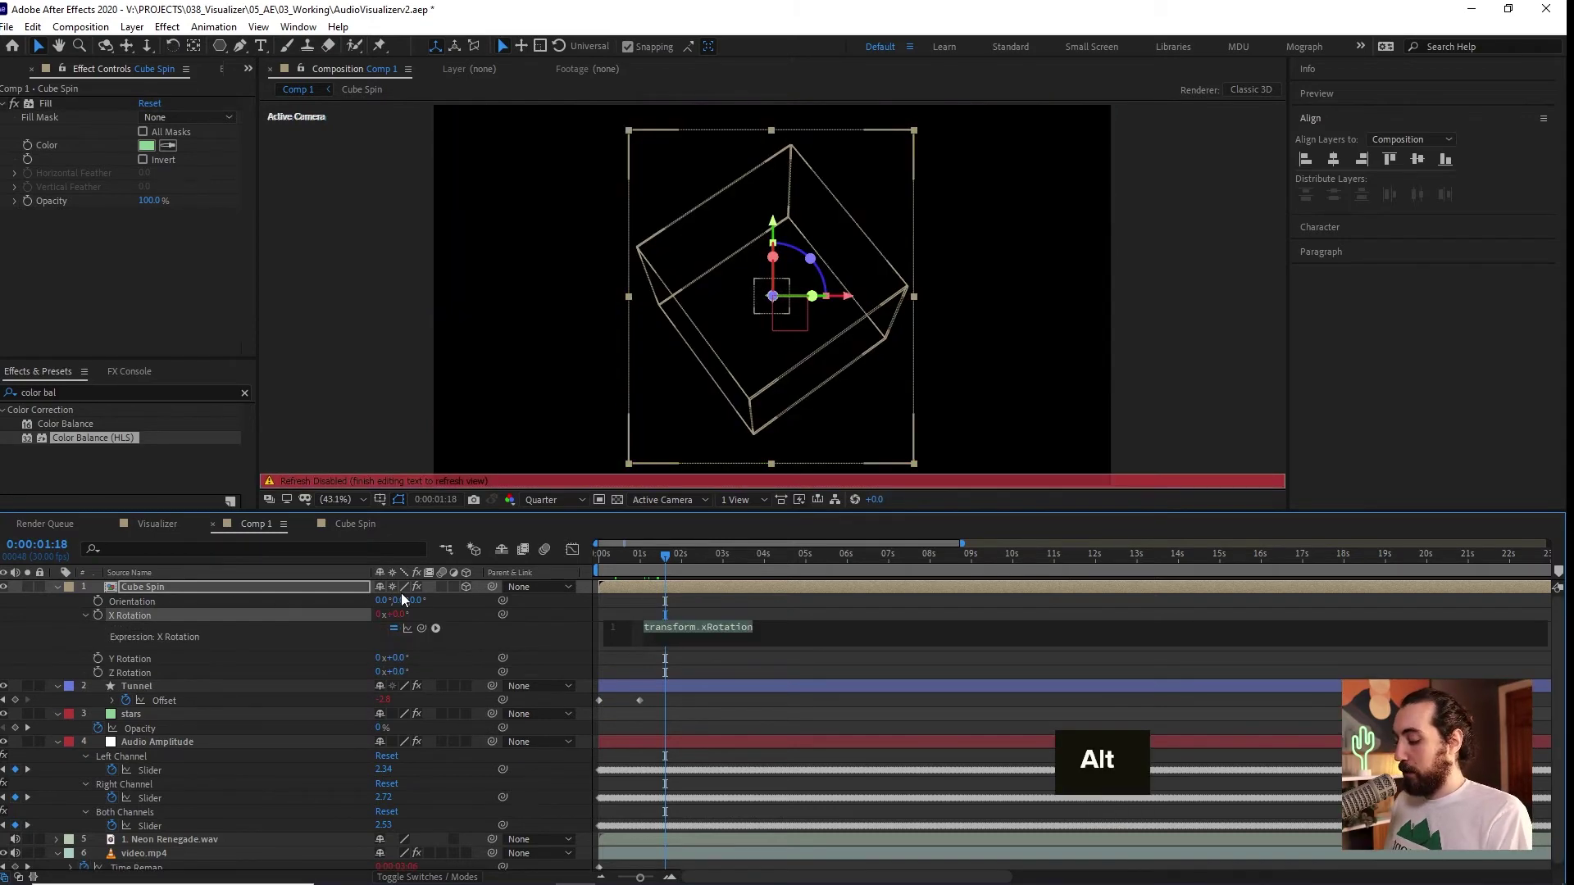
type("time*")
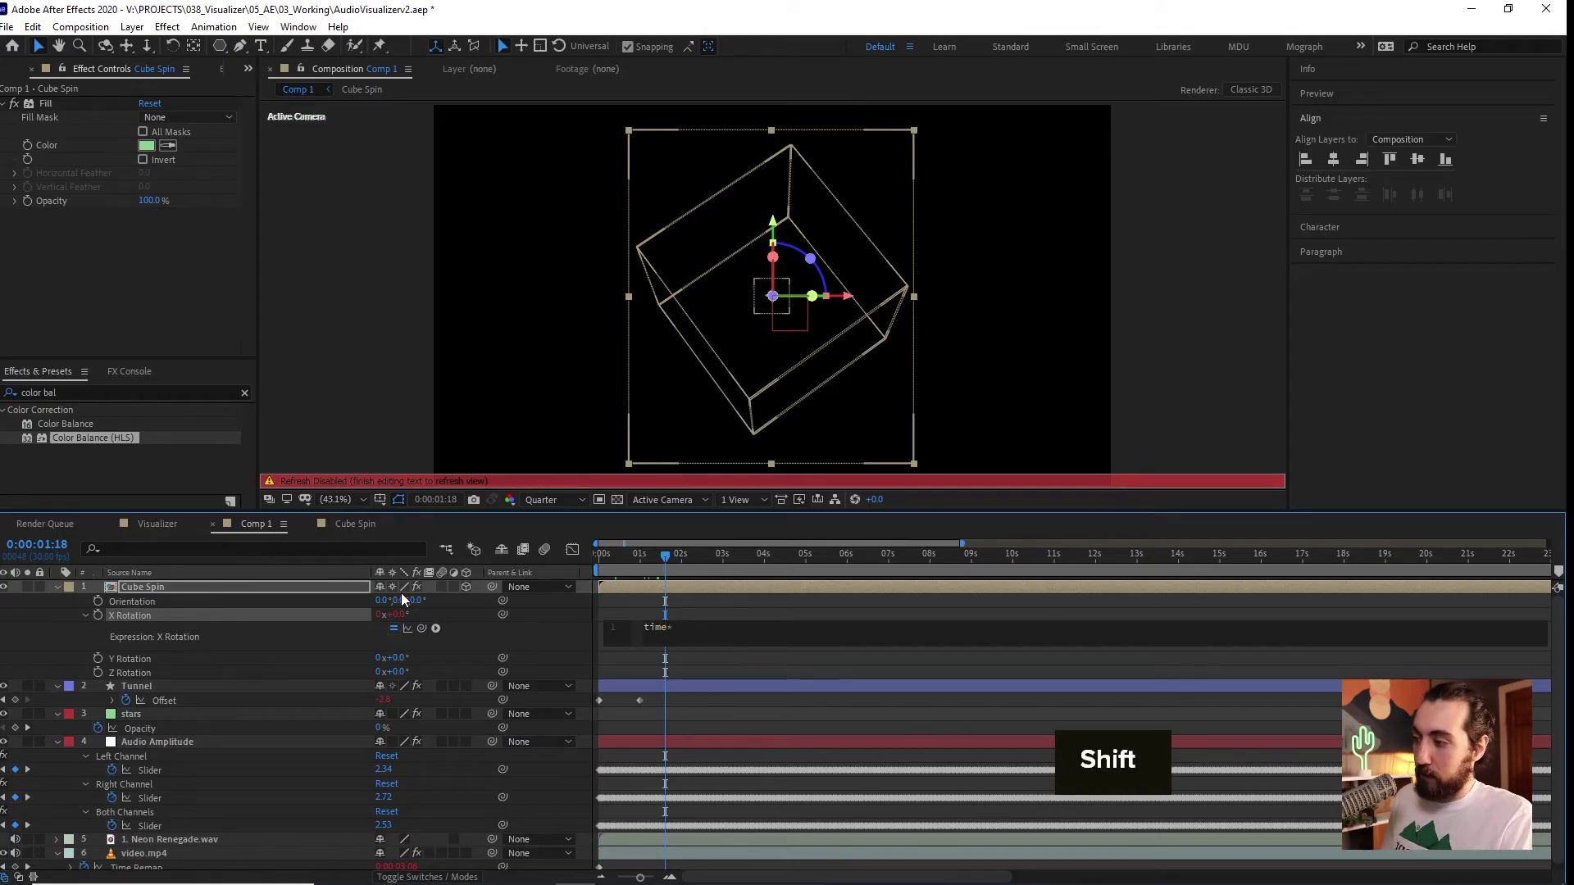
type("45")
left_click(633, 609)
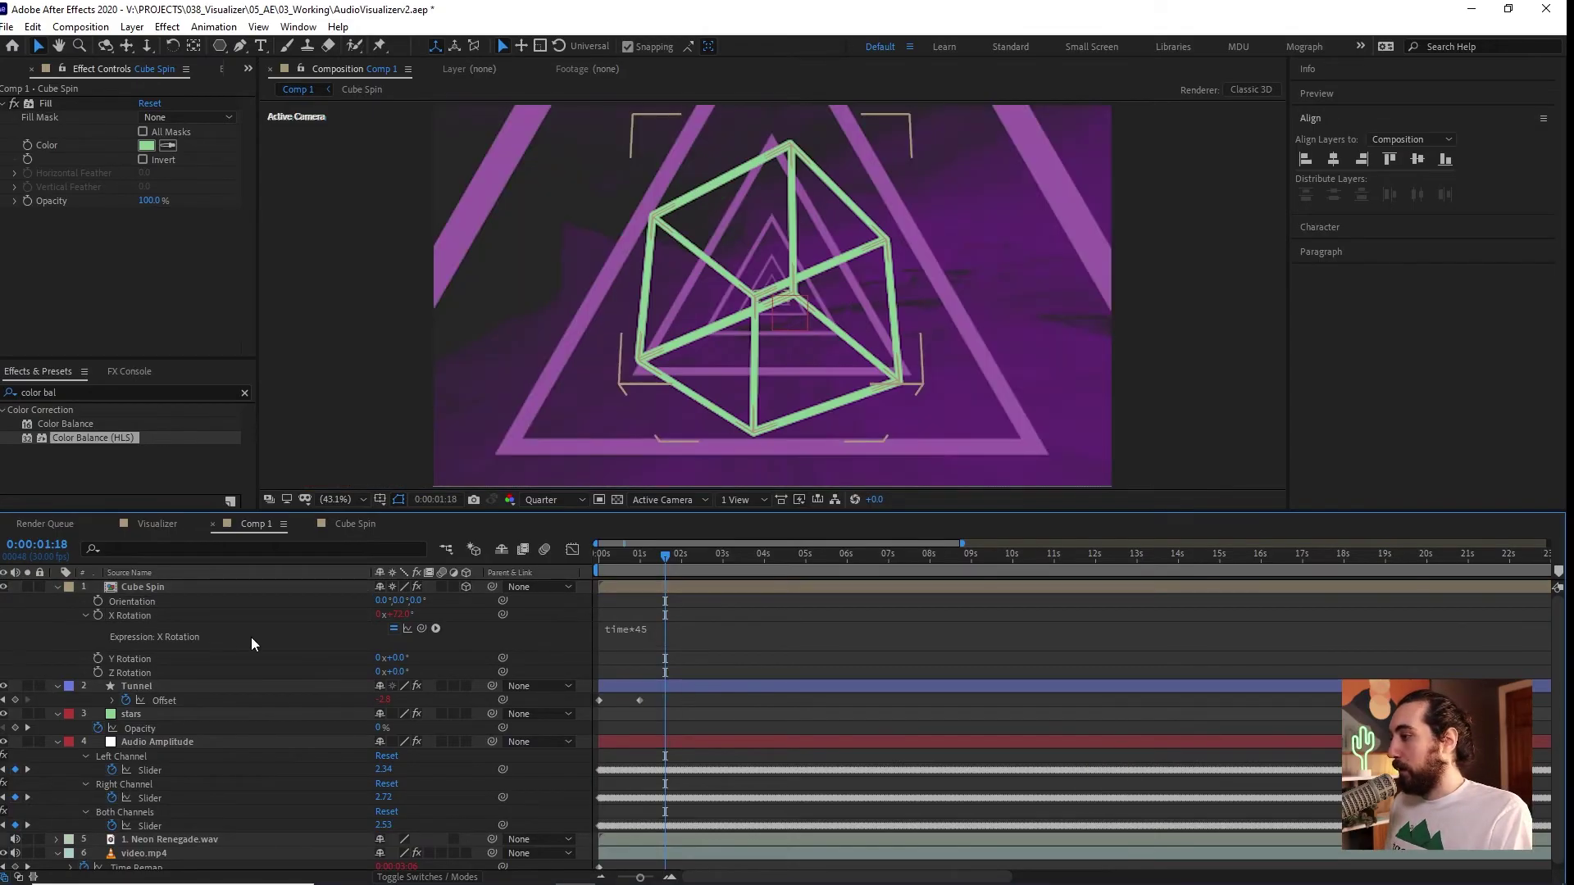
Copy the time*45 expression onto Y and Z Rotation and preview the tumbling cube.
right_click(113, 614)
left_click(213, 797)
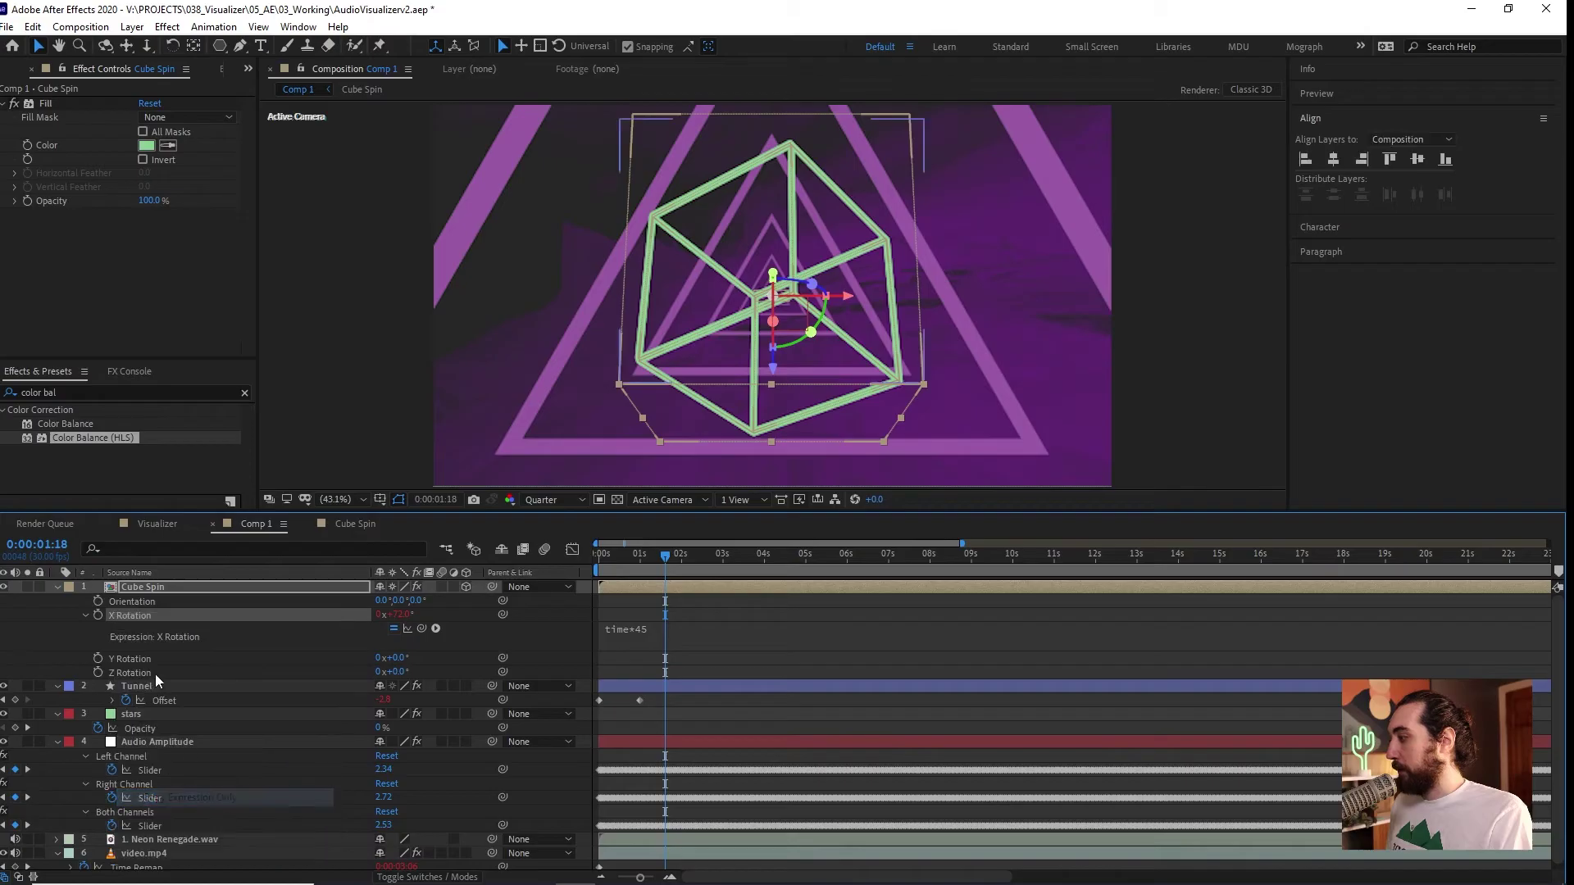
left_click(141, 657)
key("ctrl+v")
left_click(141, 674)
key("ctrl+v")
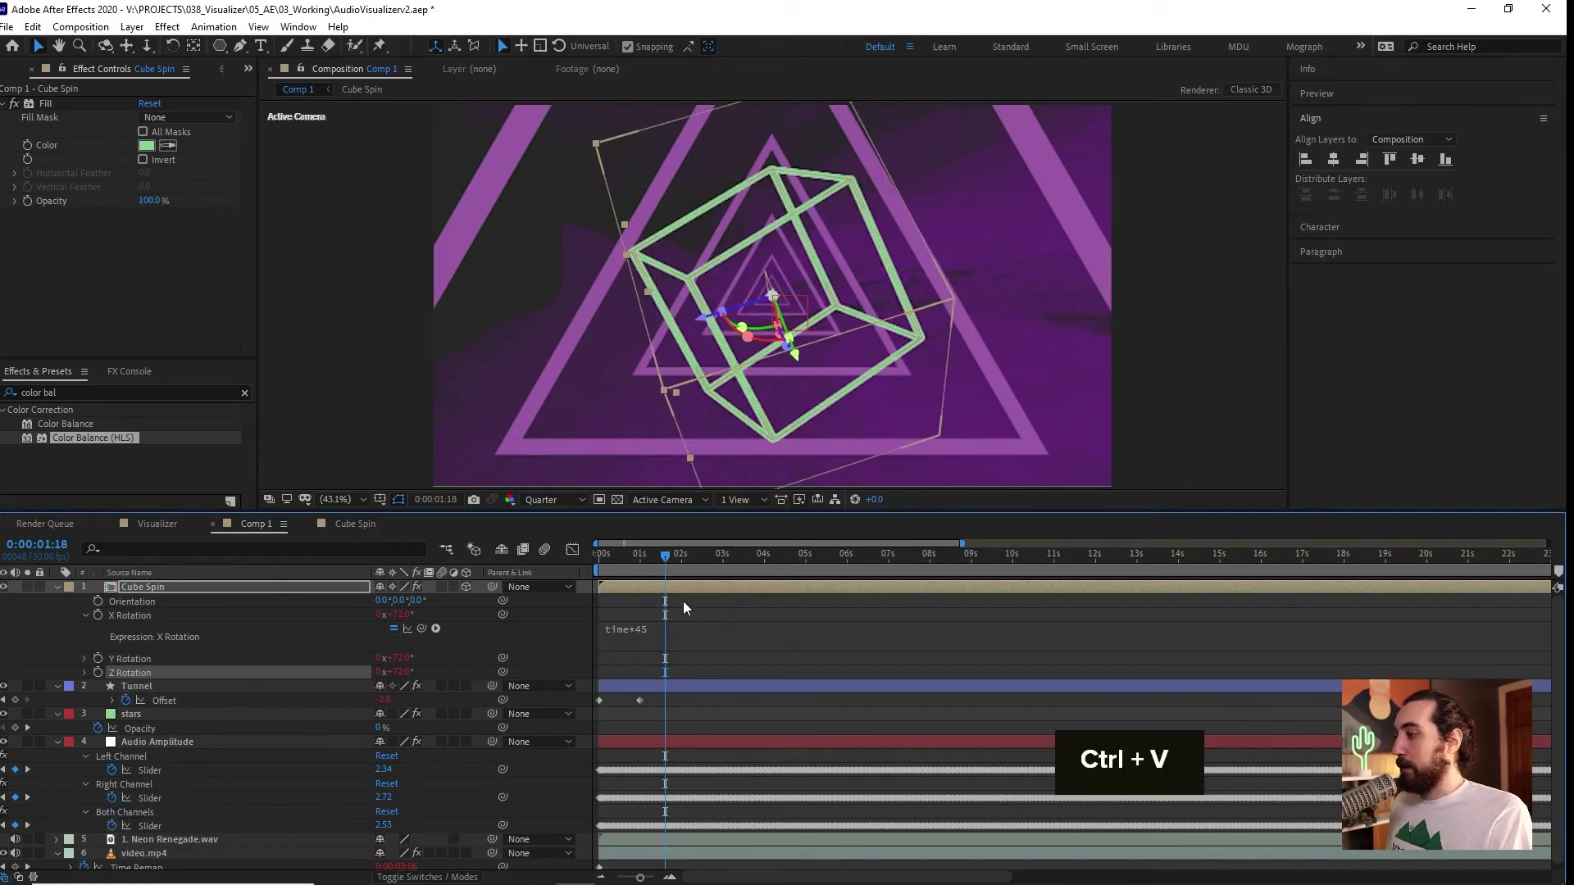
key("space")
left_click(639, 556)
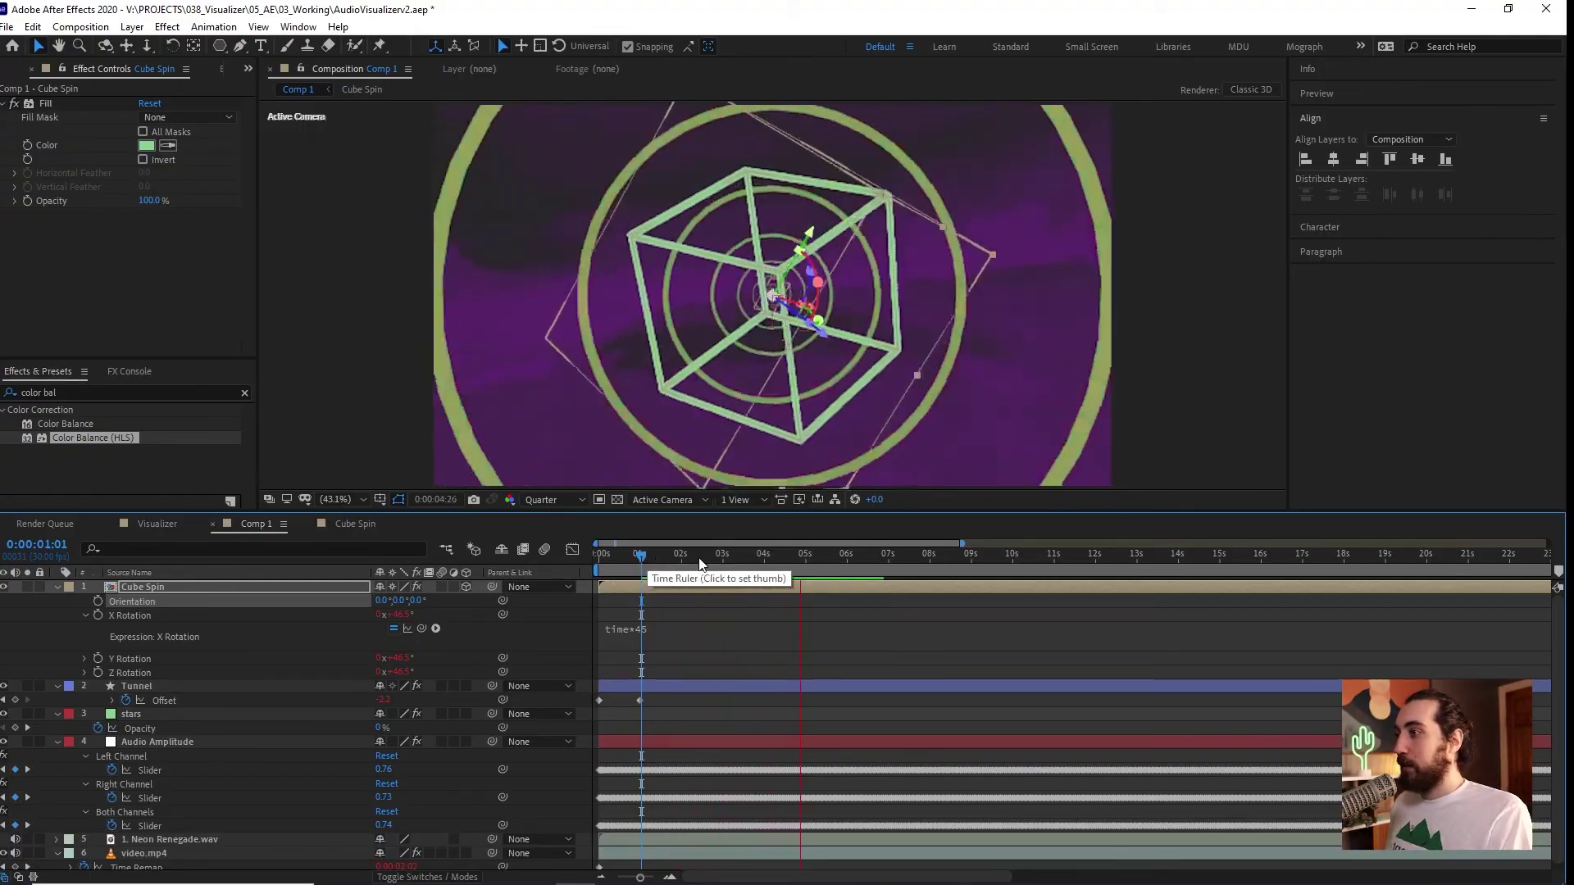
key("space")
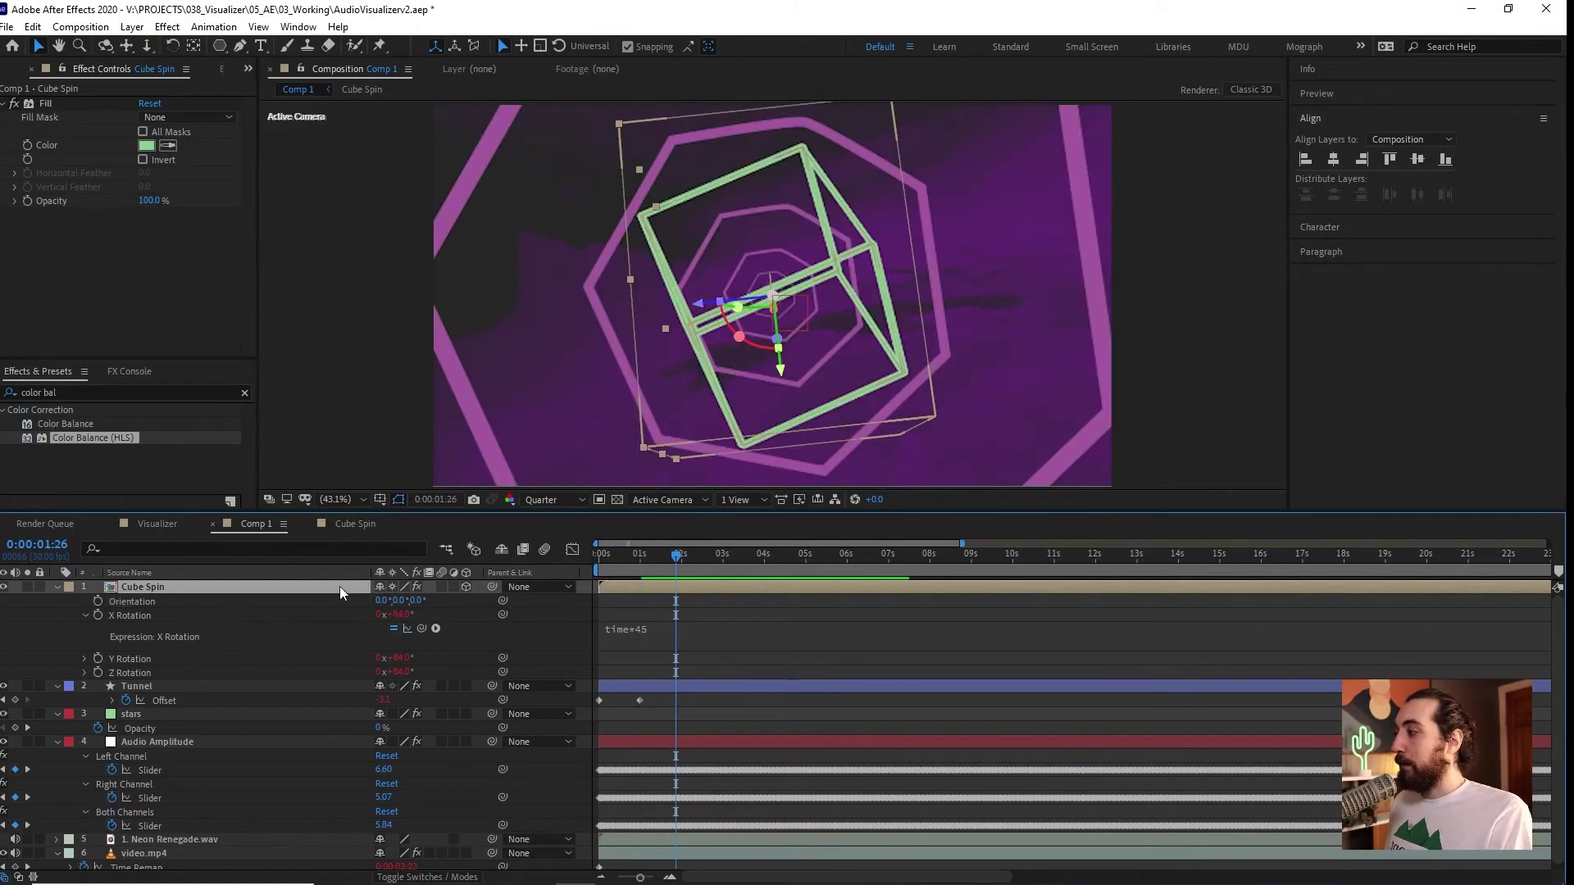
Shrink the cube's Scale and pick-whip it to the Audio Amplitude Right Channel slider.
key("s")
left_click_drag(405, 604, 322, 630)
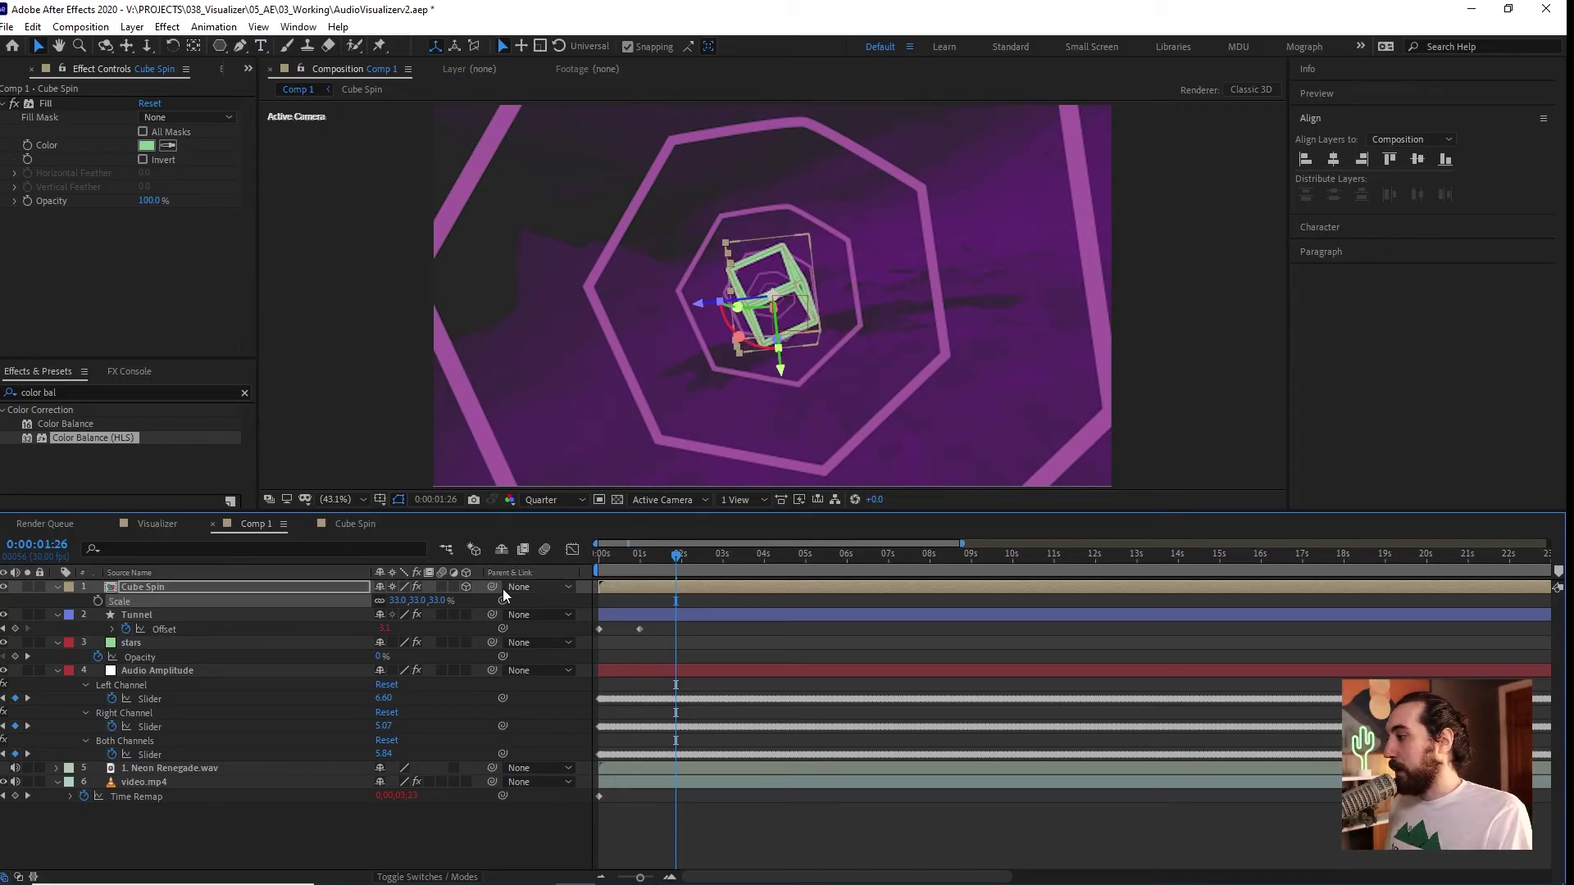
left_click_drag(503, 601, 158, 726)
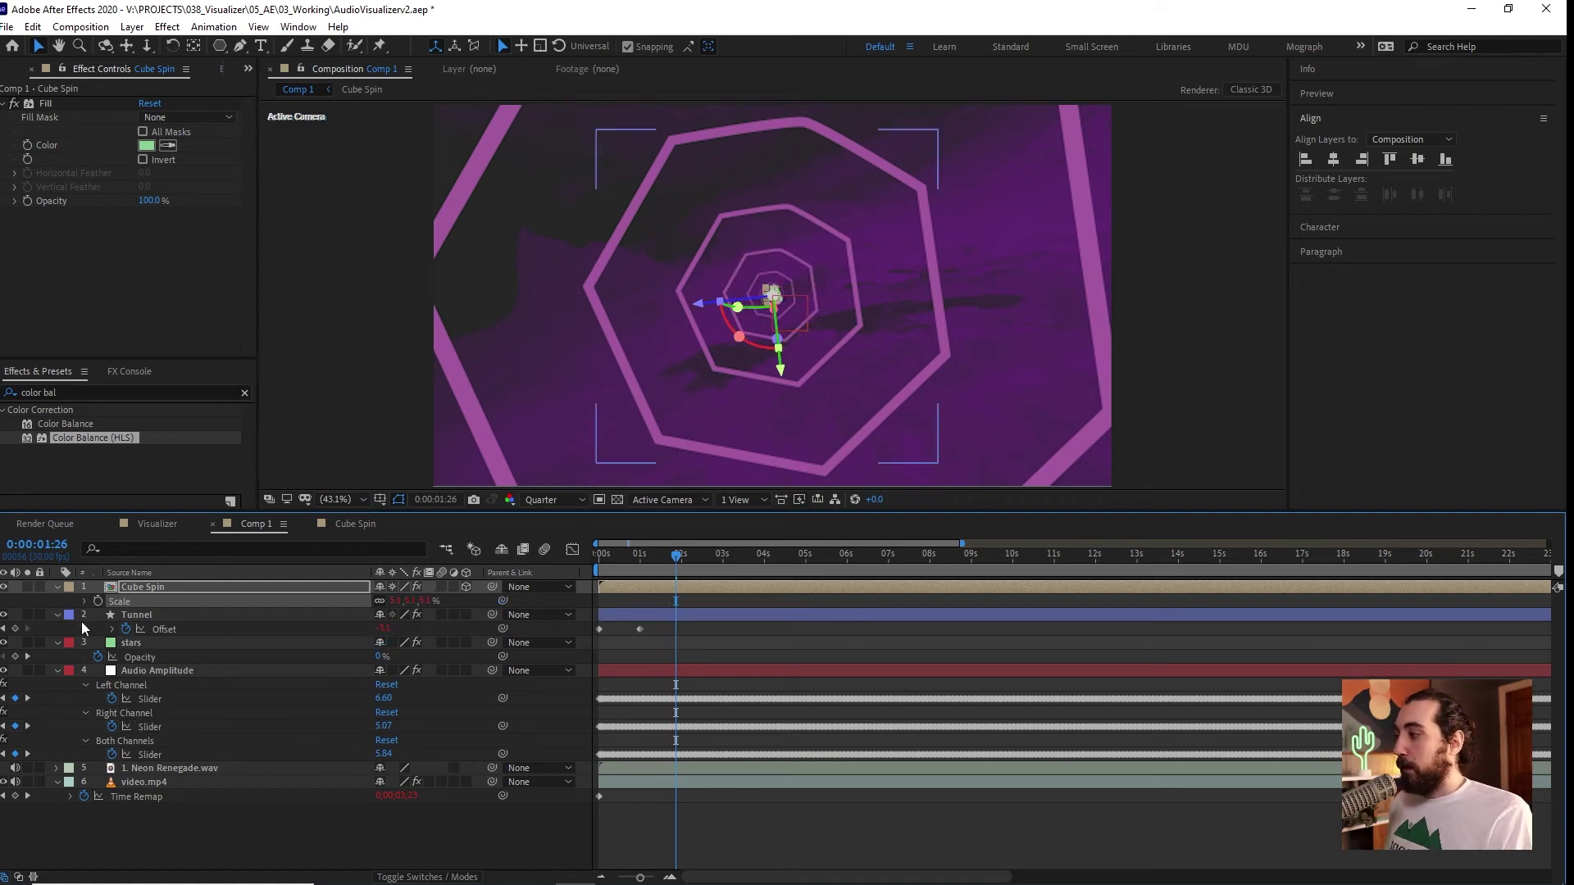
Open the Scale expression and select its [temp, temp, temp] line for editing.
left_click(87, 601)
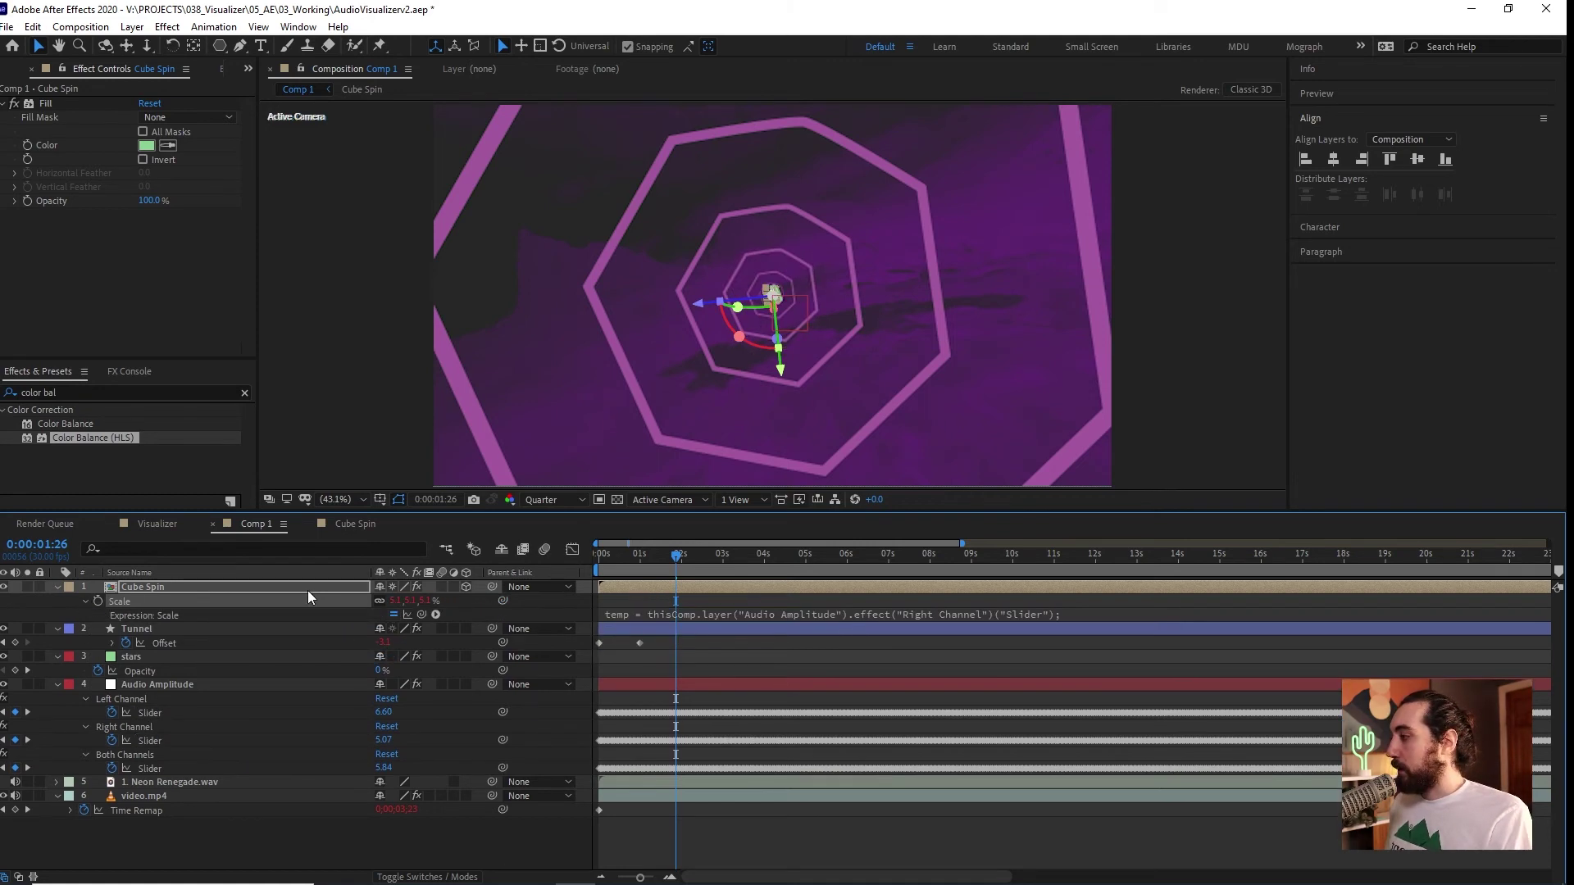
left_click(669, 612)
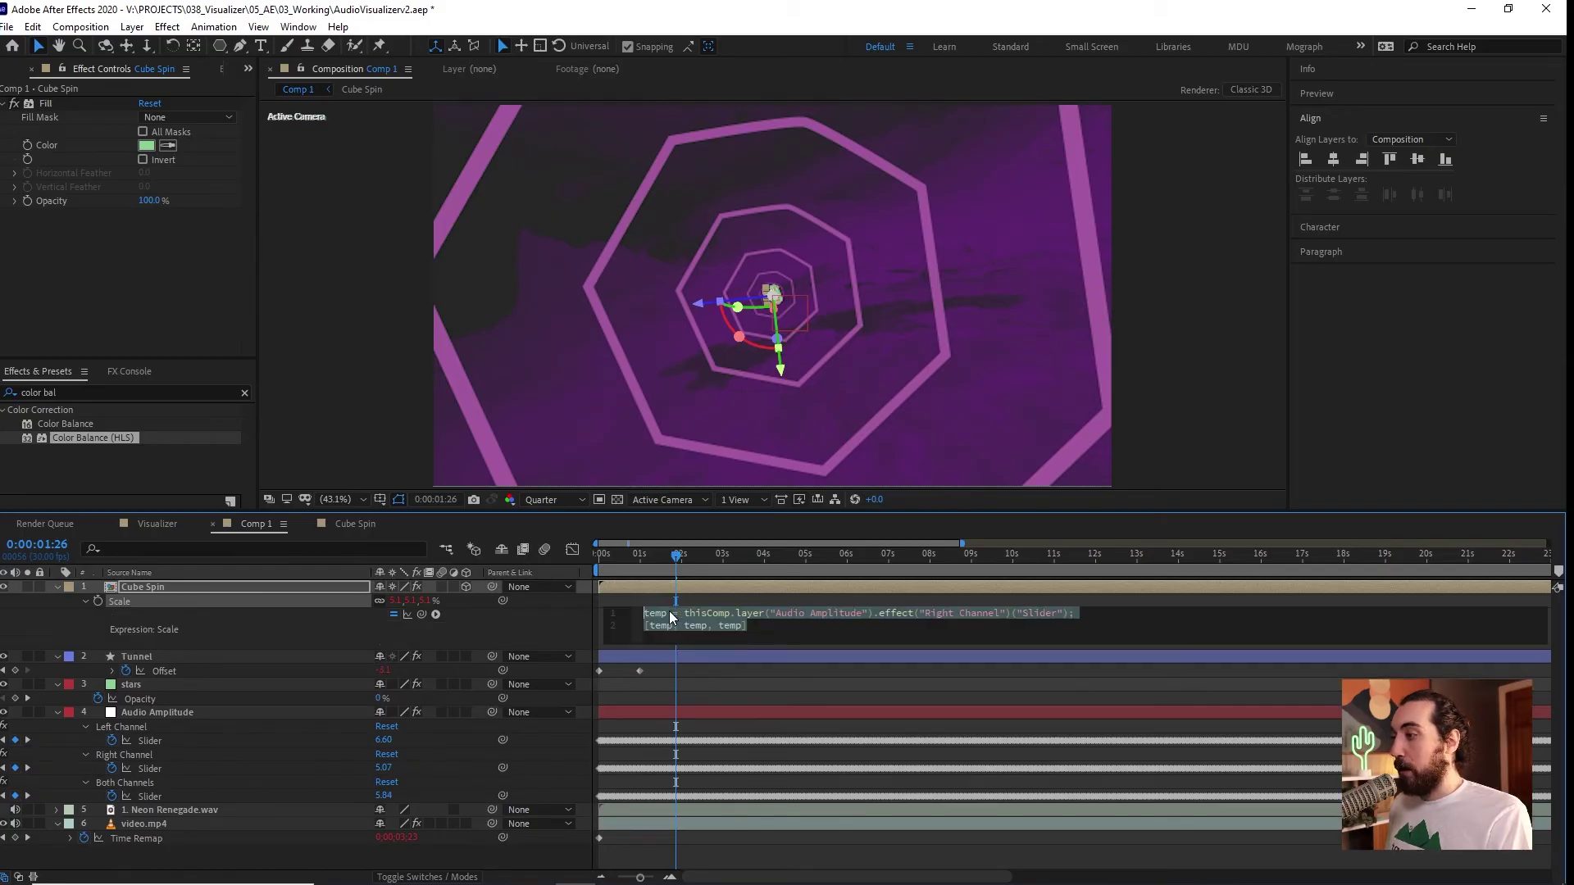
left_click(774, 625)
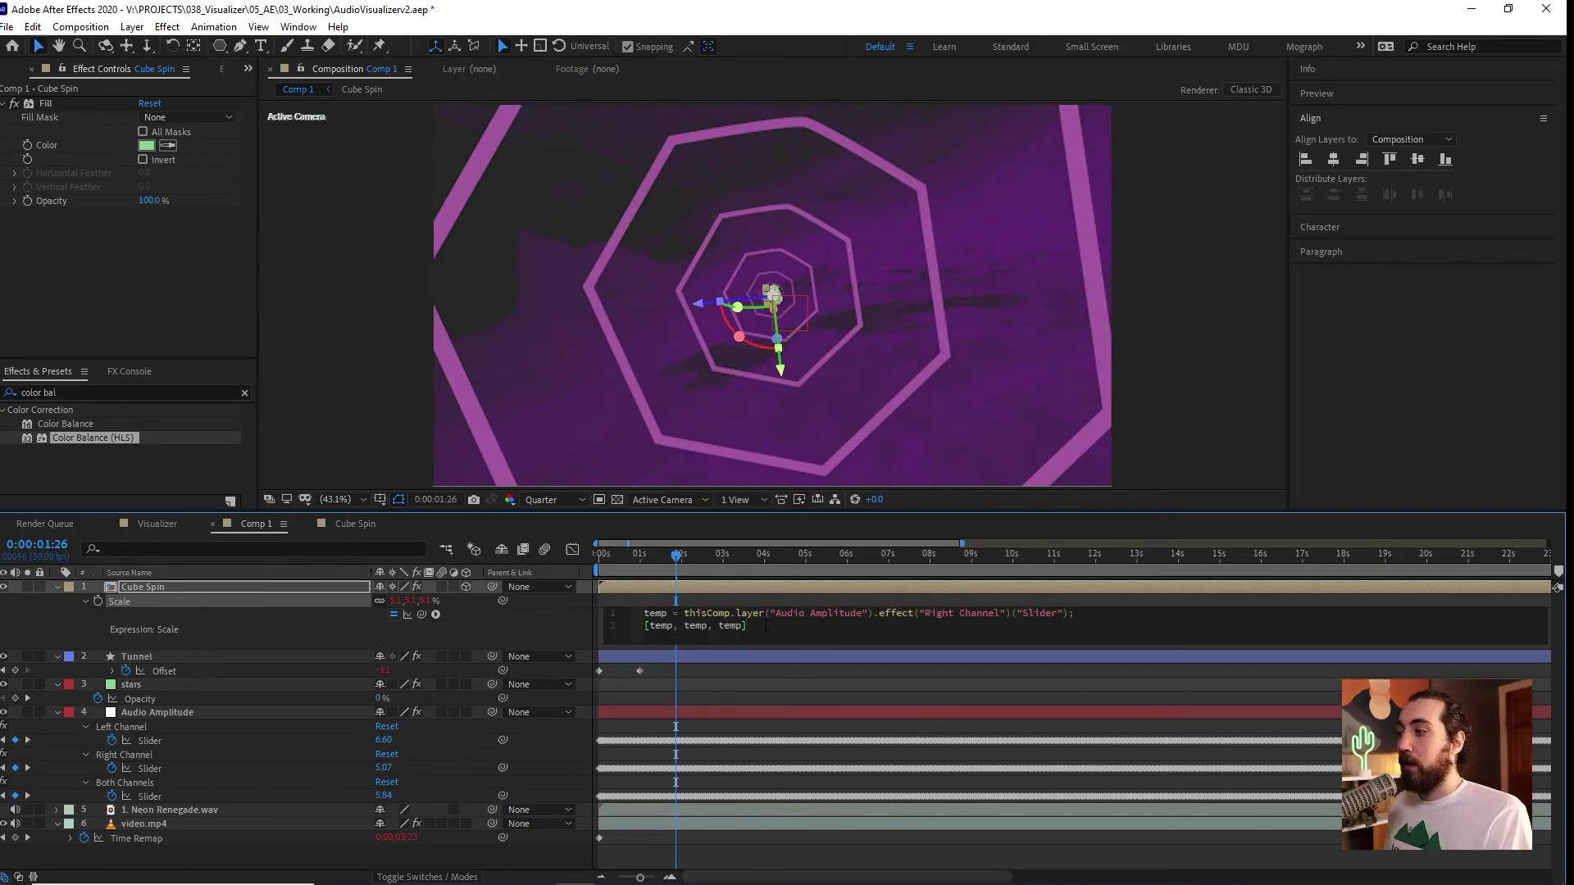
left_click_drag(766, 626, 638, 628)
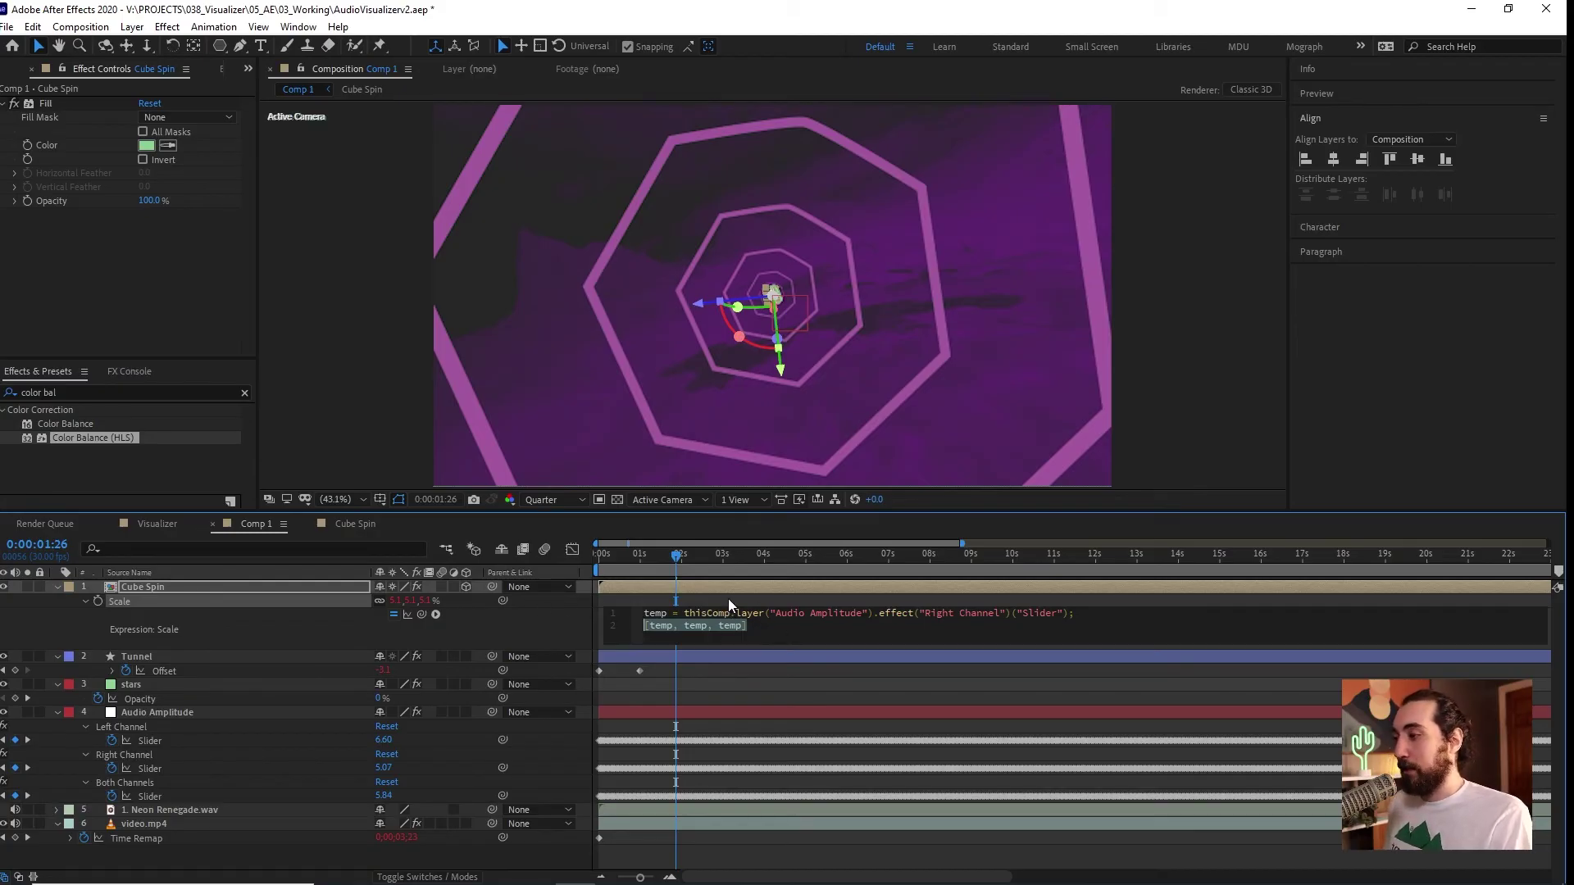
Commit the audio-driven Scale expression and preview the cube pulsing, stepping back a few frames.
left_click(672, 555)
key("space")
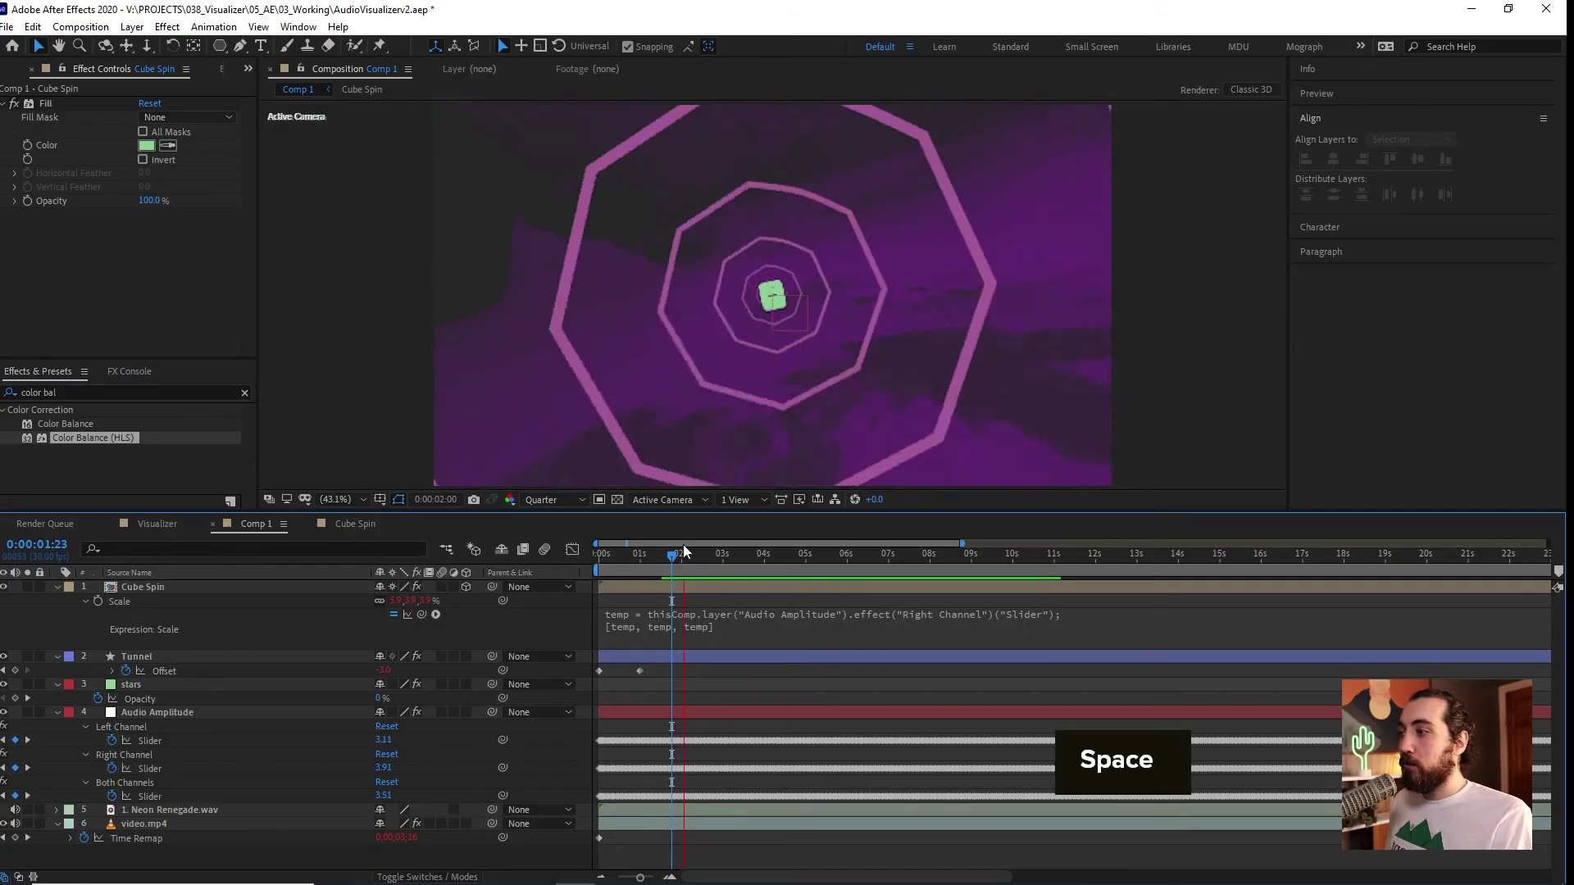
mouse_move(686, 552)
left_mouse_down()
mouse_move(634, 582)
mouse_move(686, 561)
left_mouse_up()
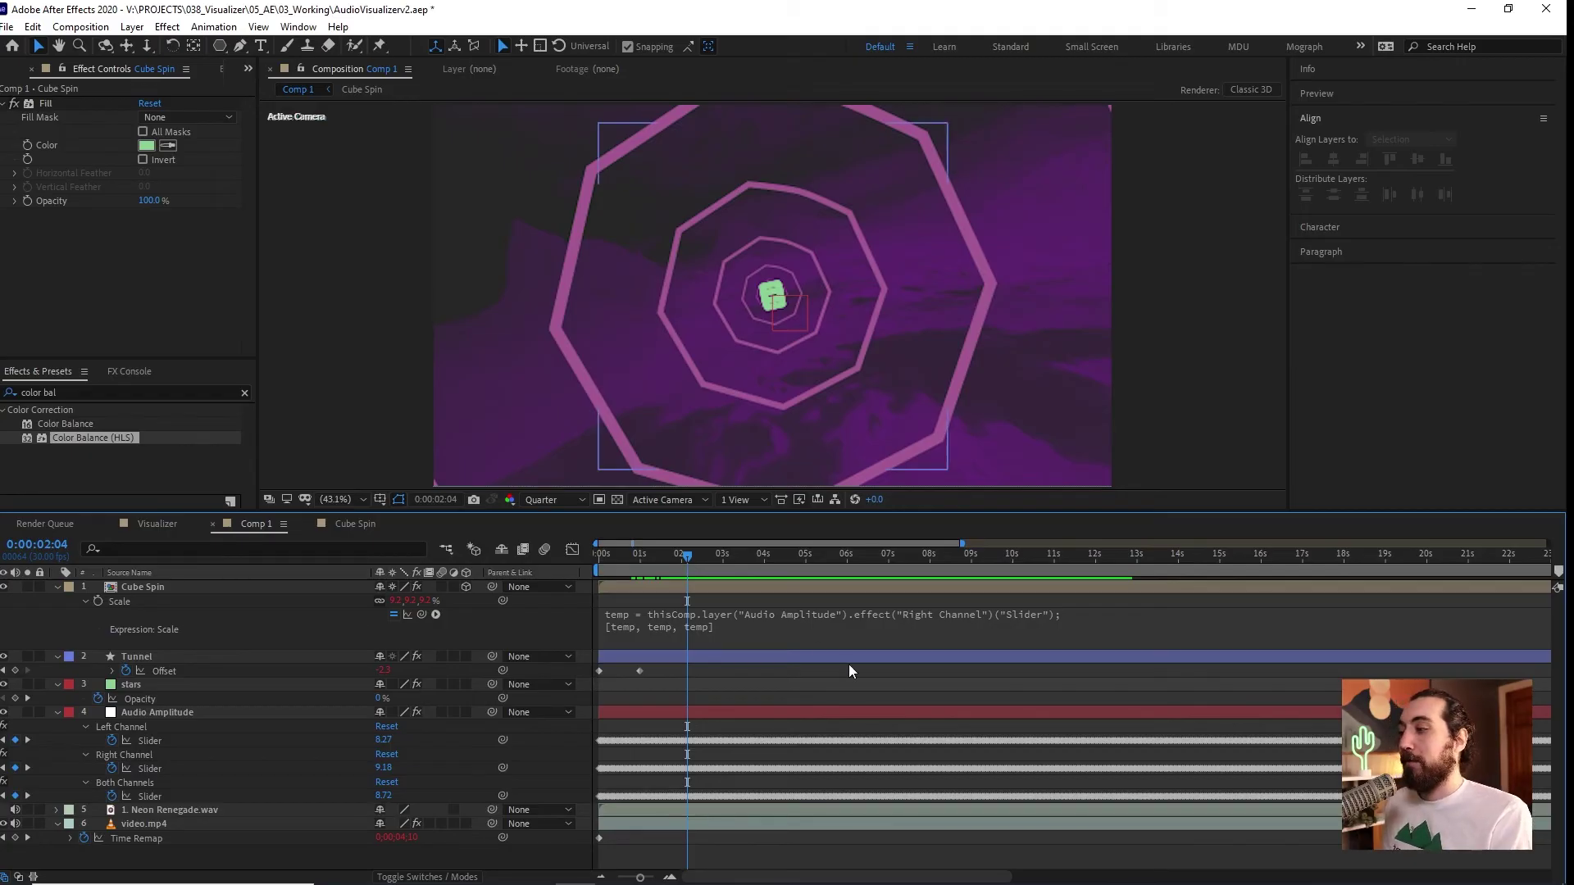
Add a new line temp = clamp(temp, 25, 65) to the cube's Scale expression.
left_click(757, 628)
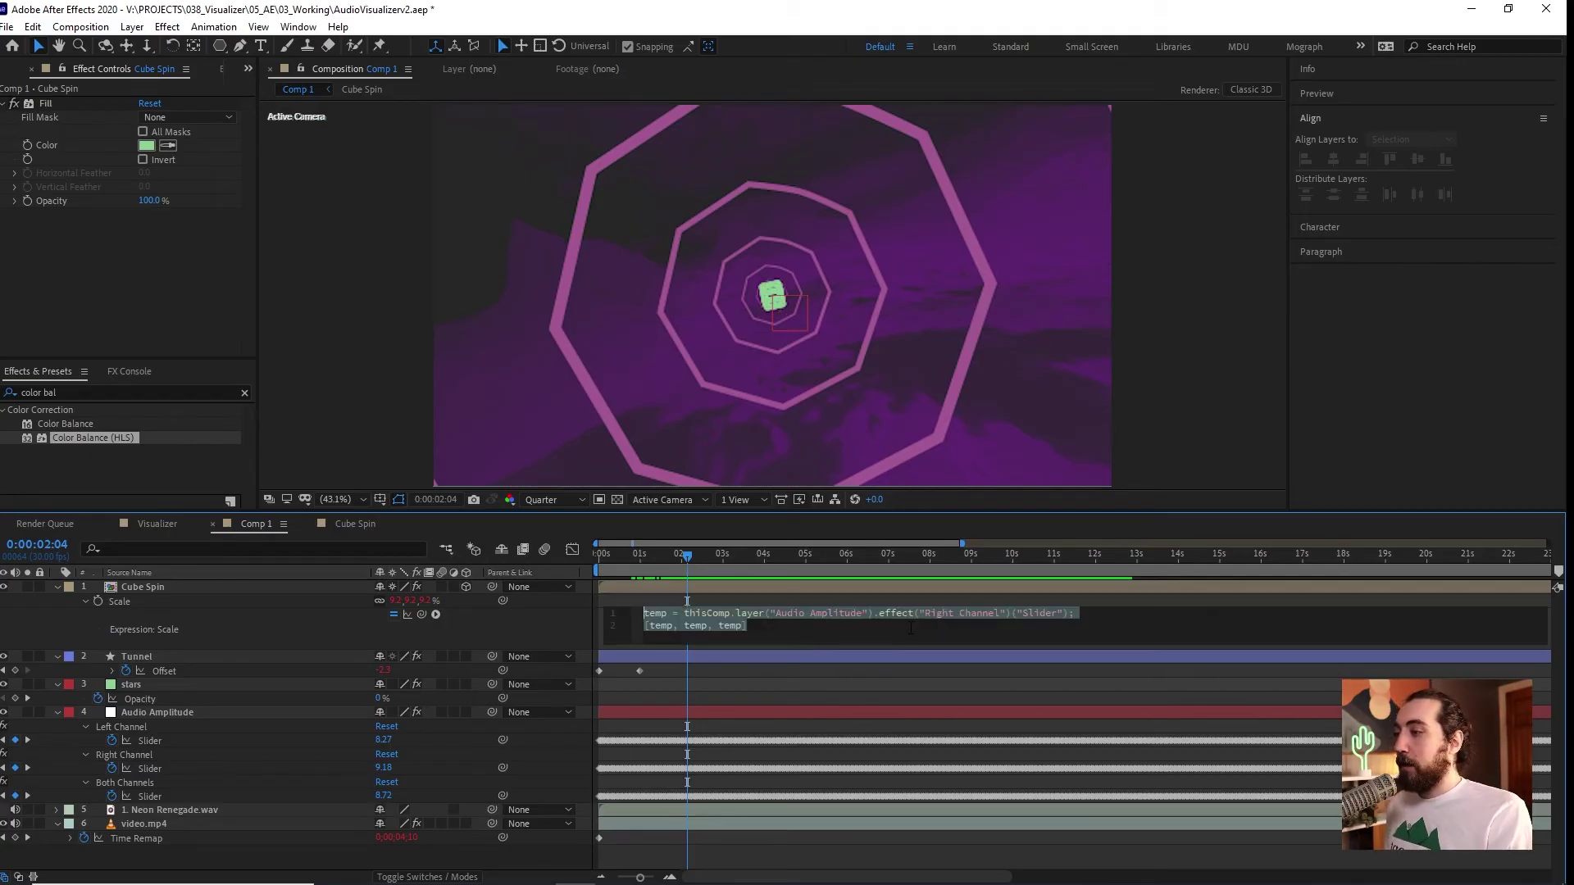
left_click(1086, 614)
key("Return")
key("Return")
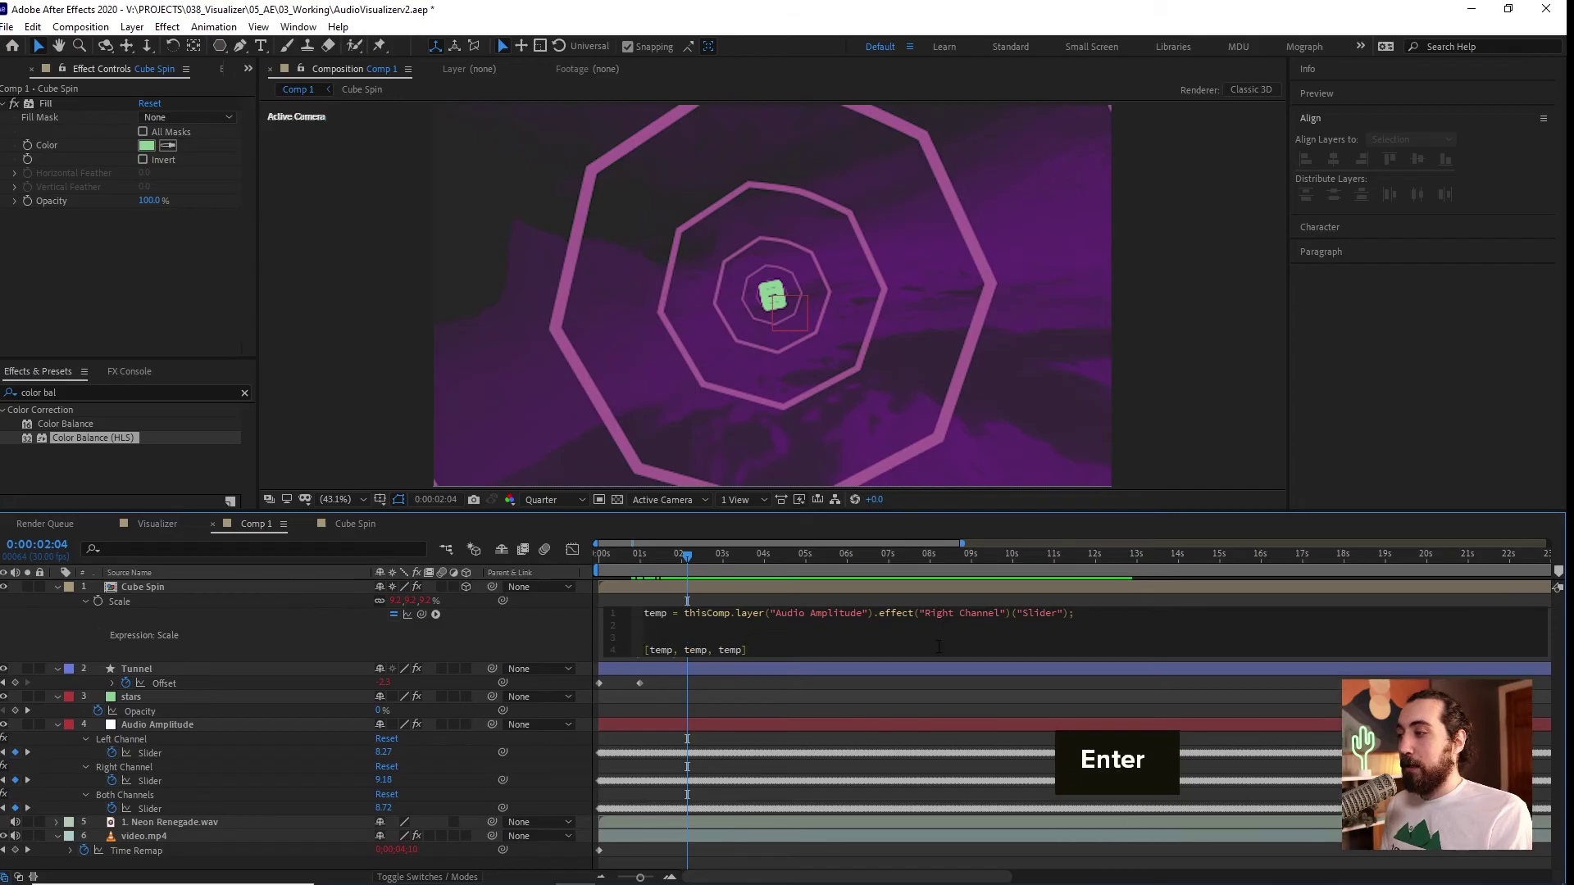
key("Return")
key("Up")
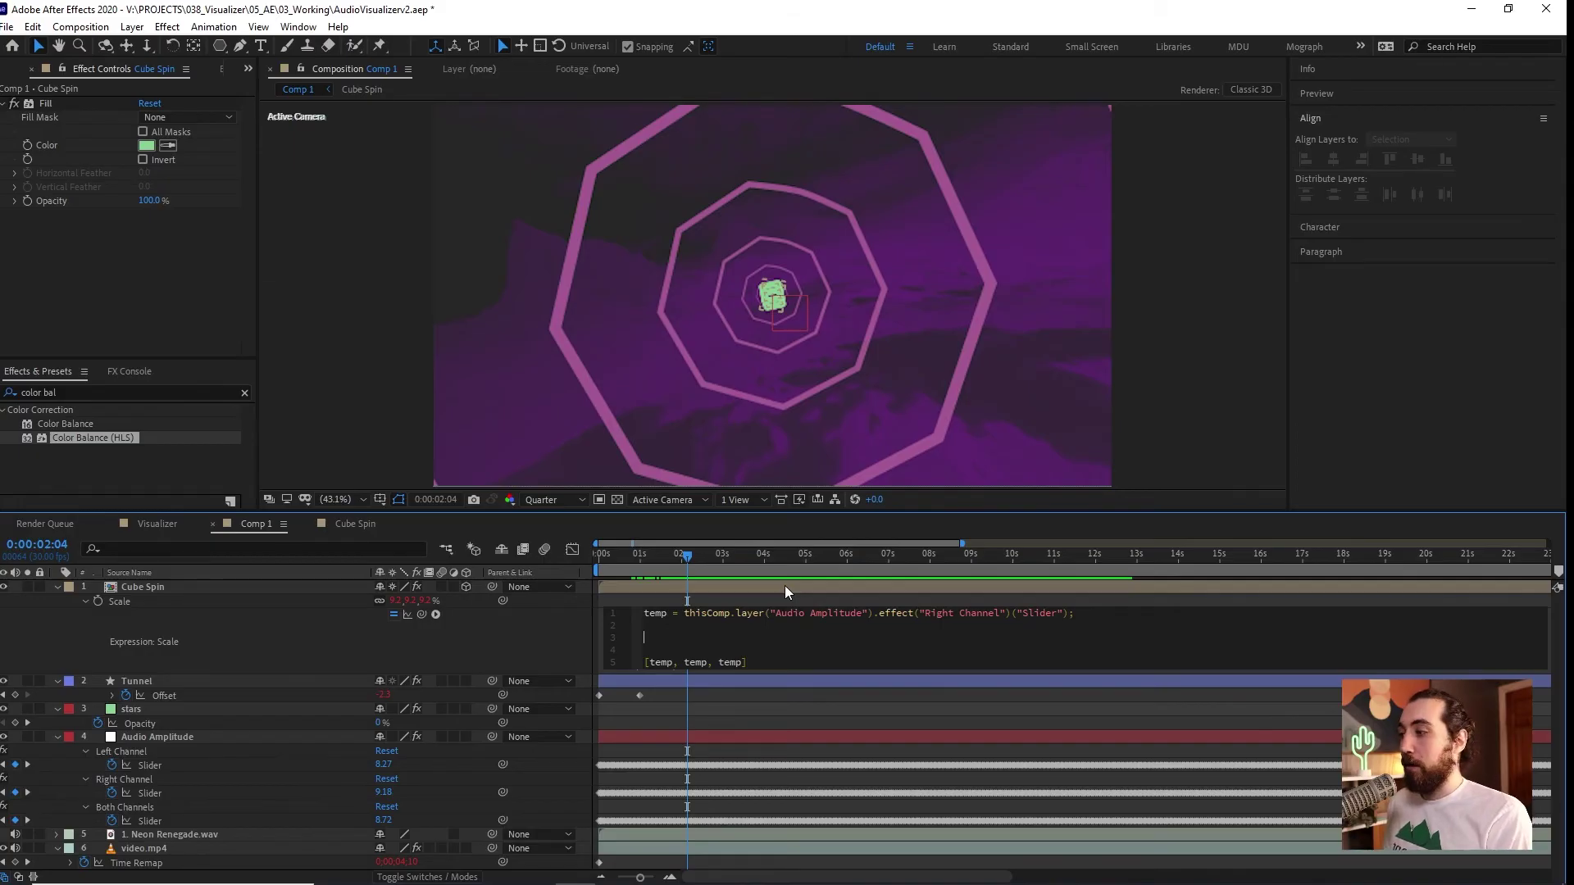
type("temp ")
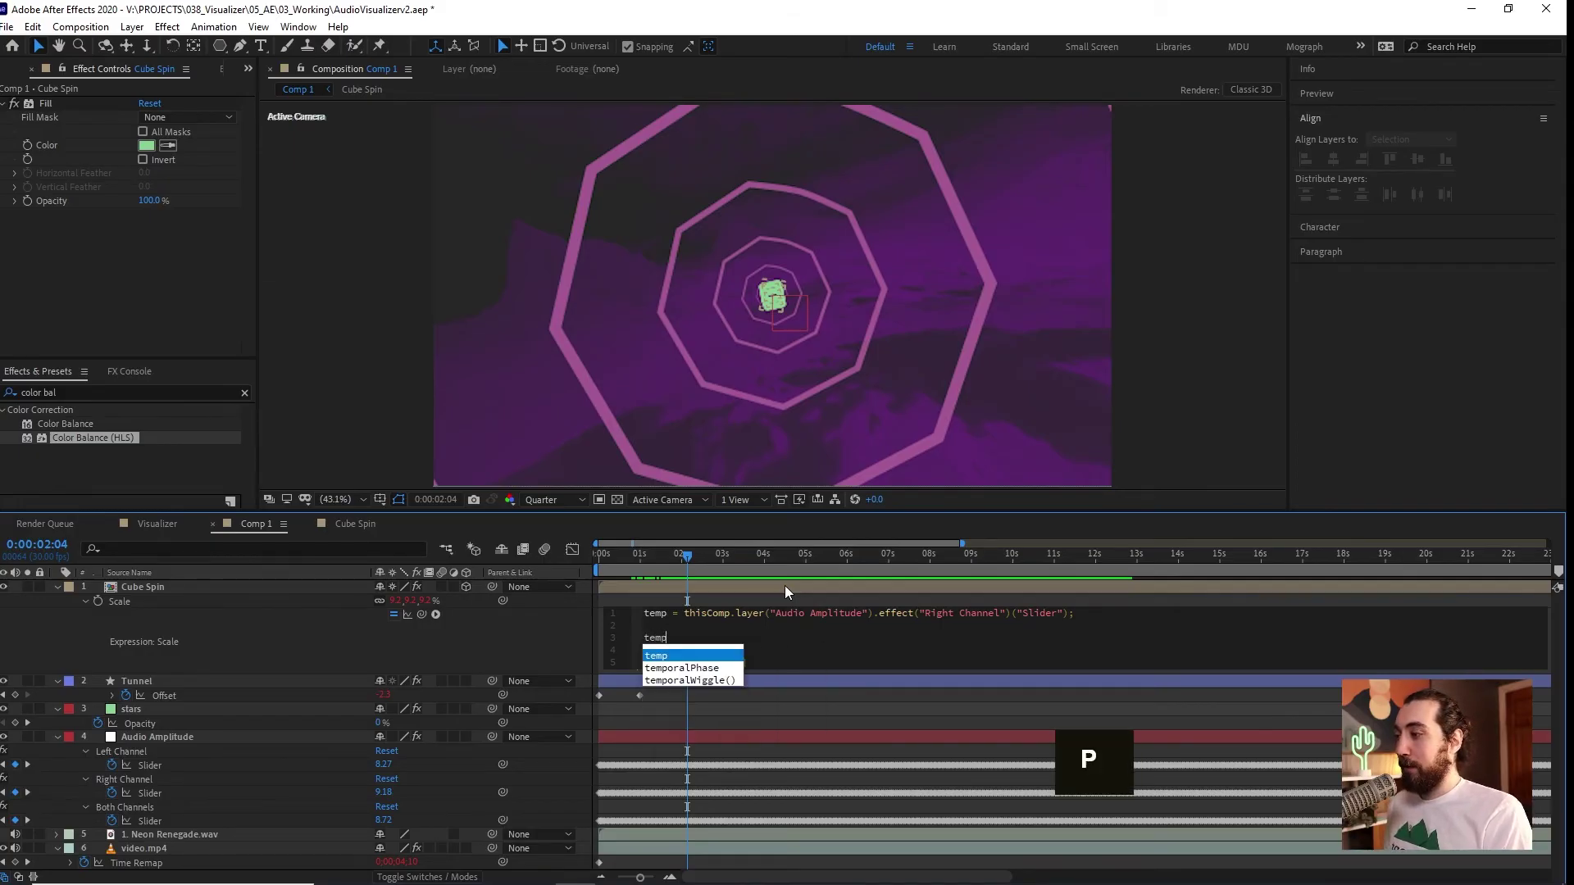
type("= clamp")
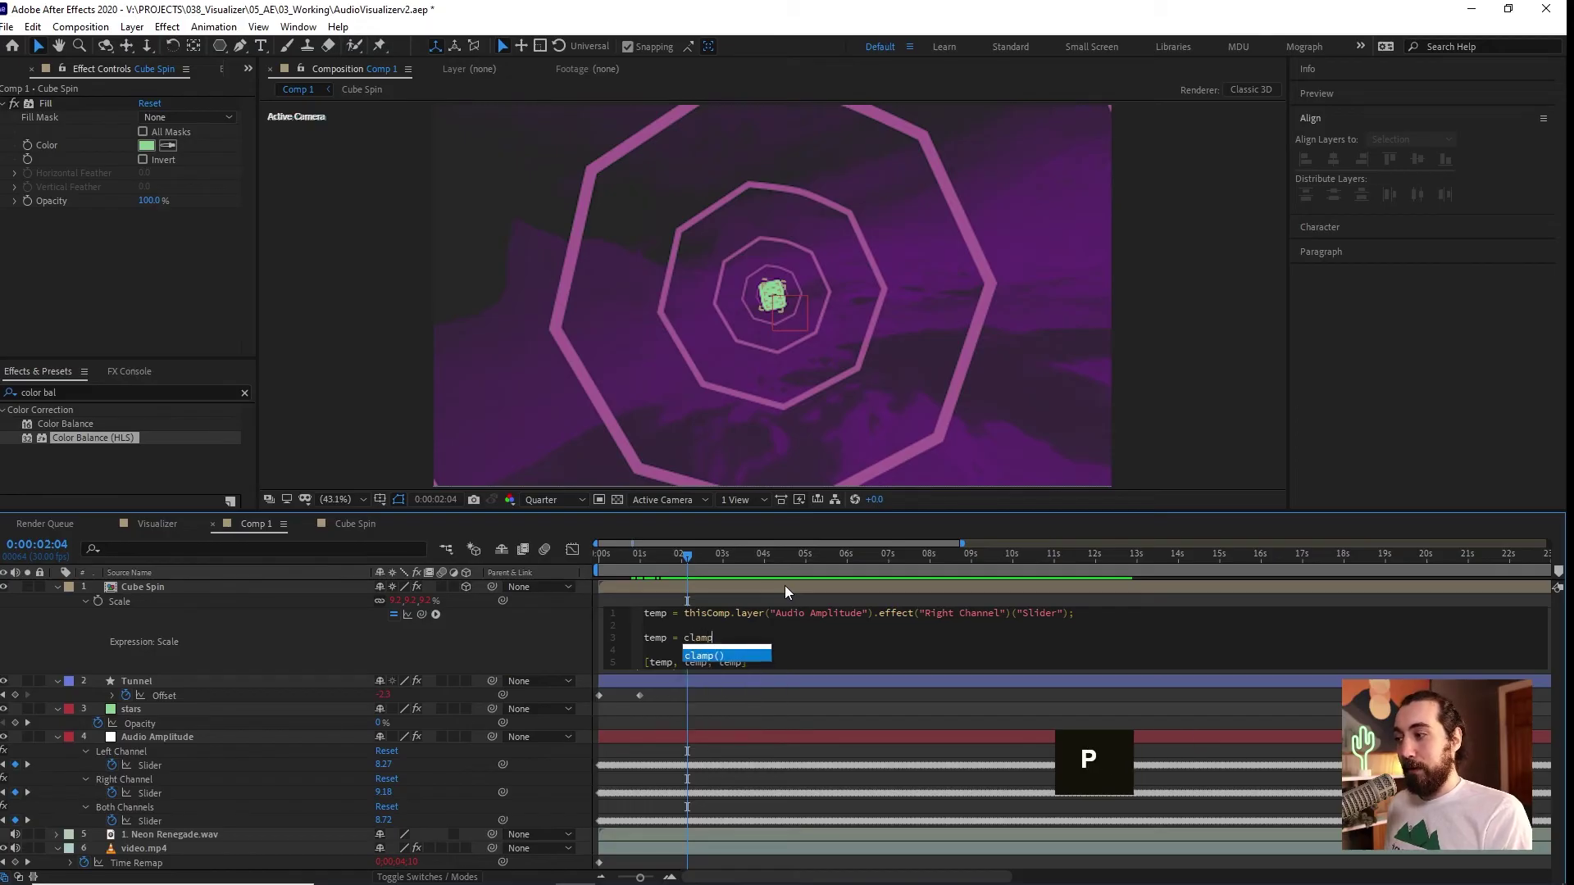
key("Return")
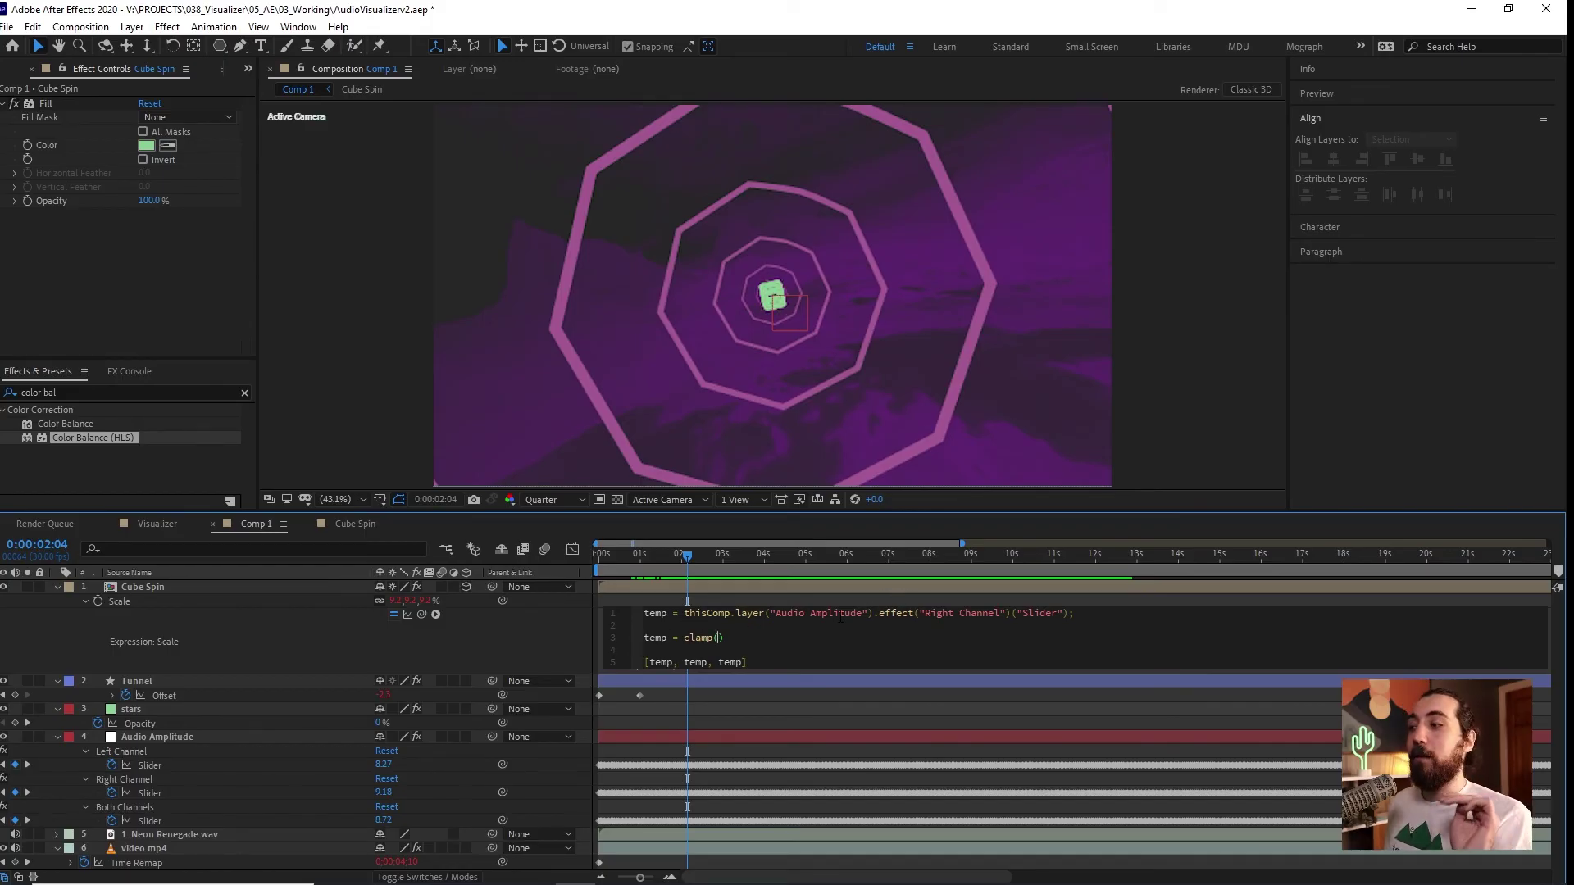
type("temp")
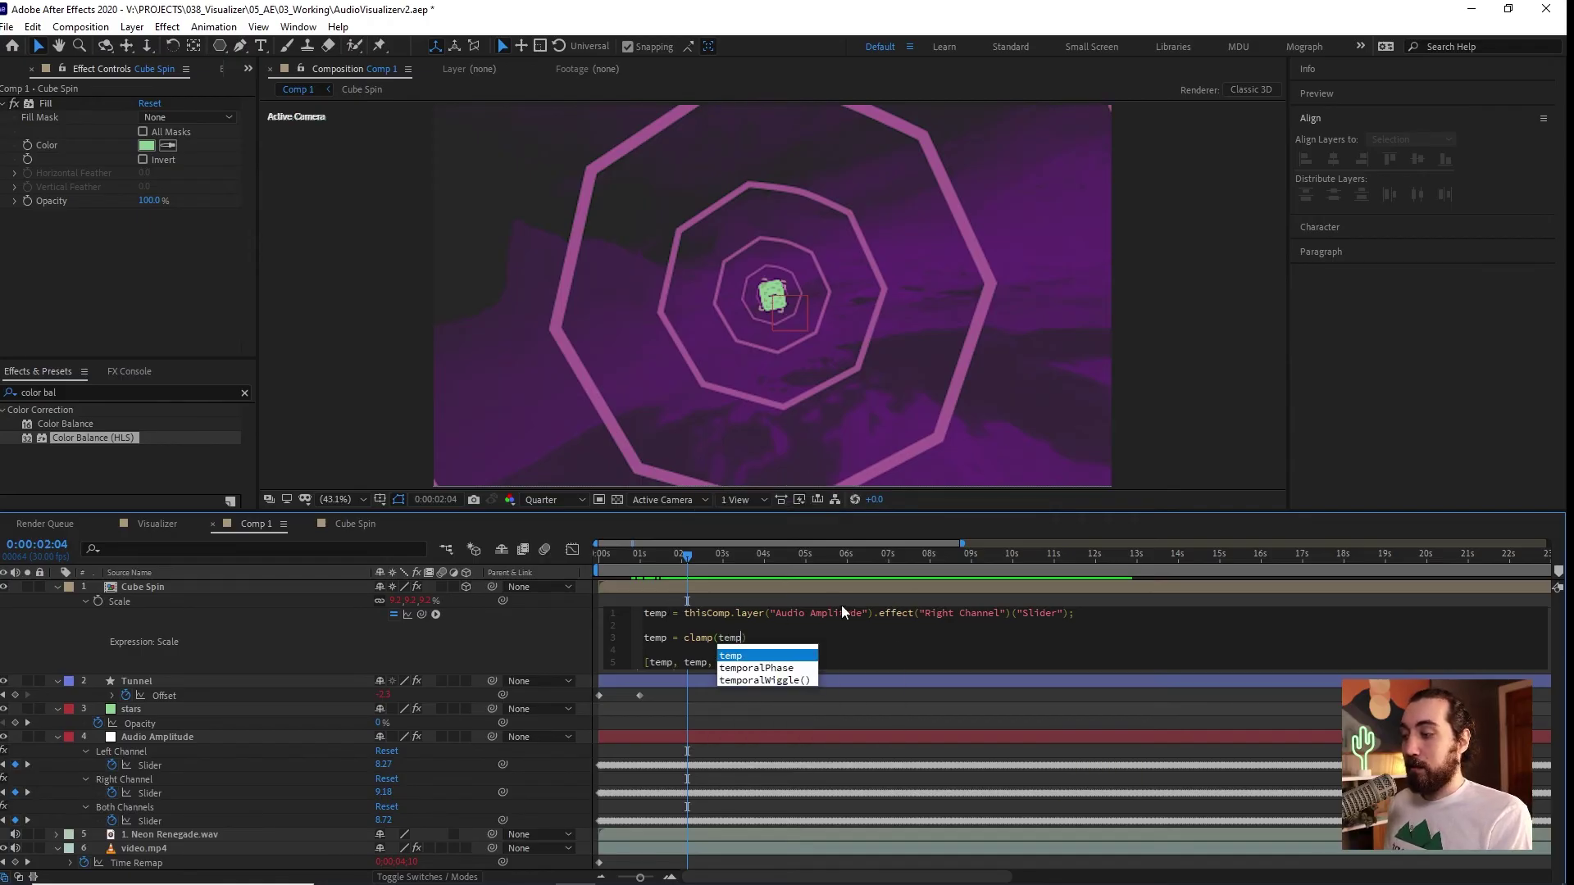
type(",")
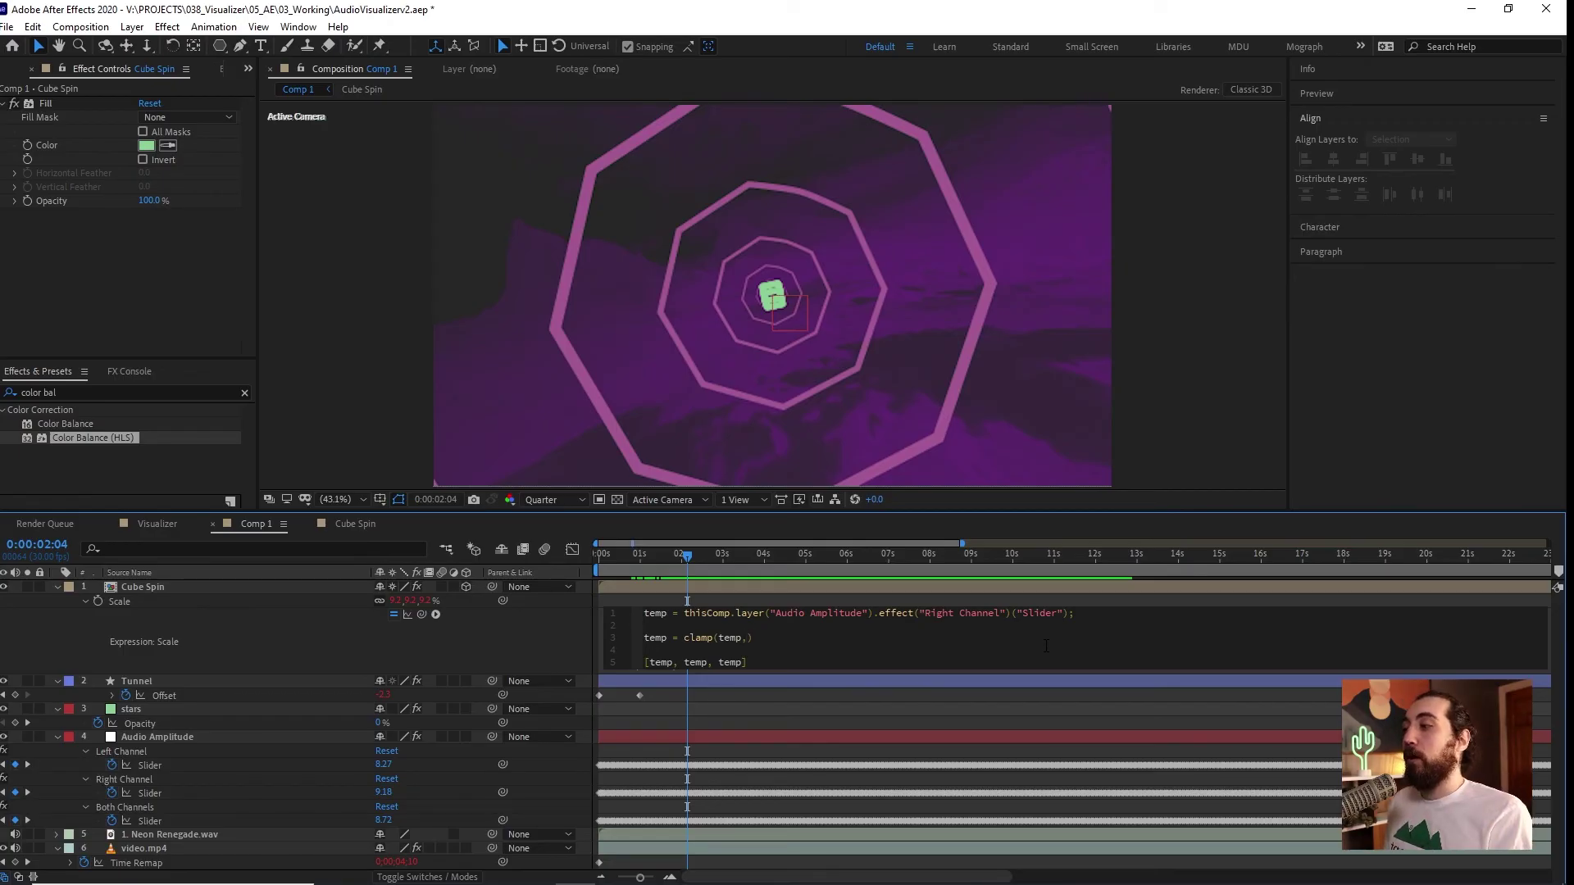
type(" 25")
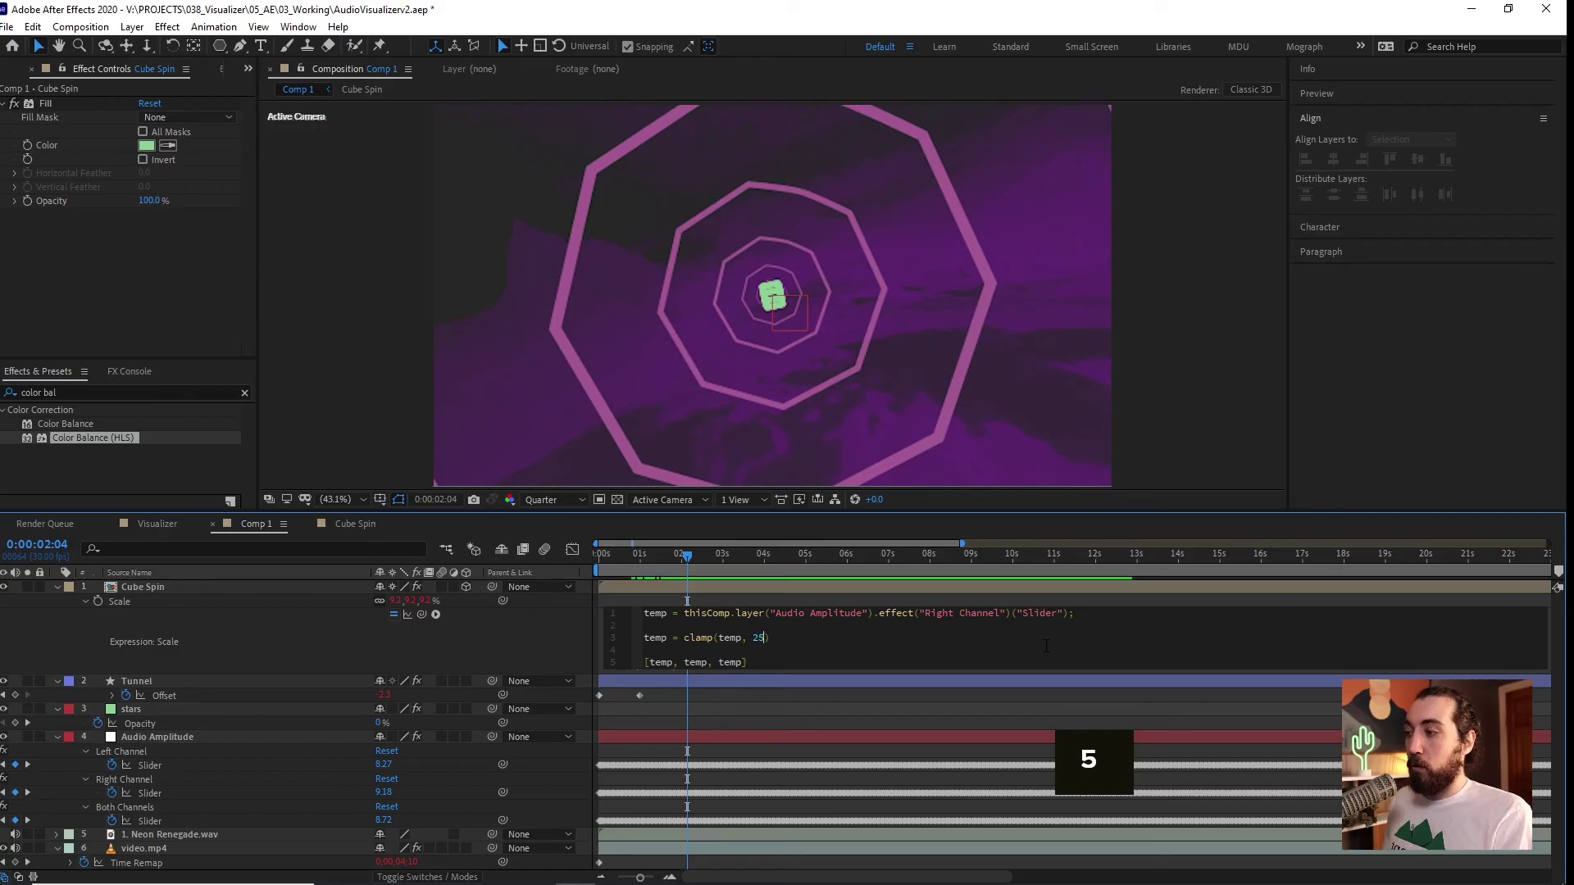
type(", ")
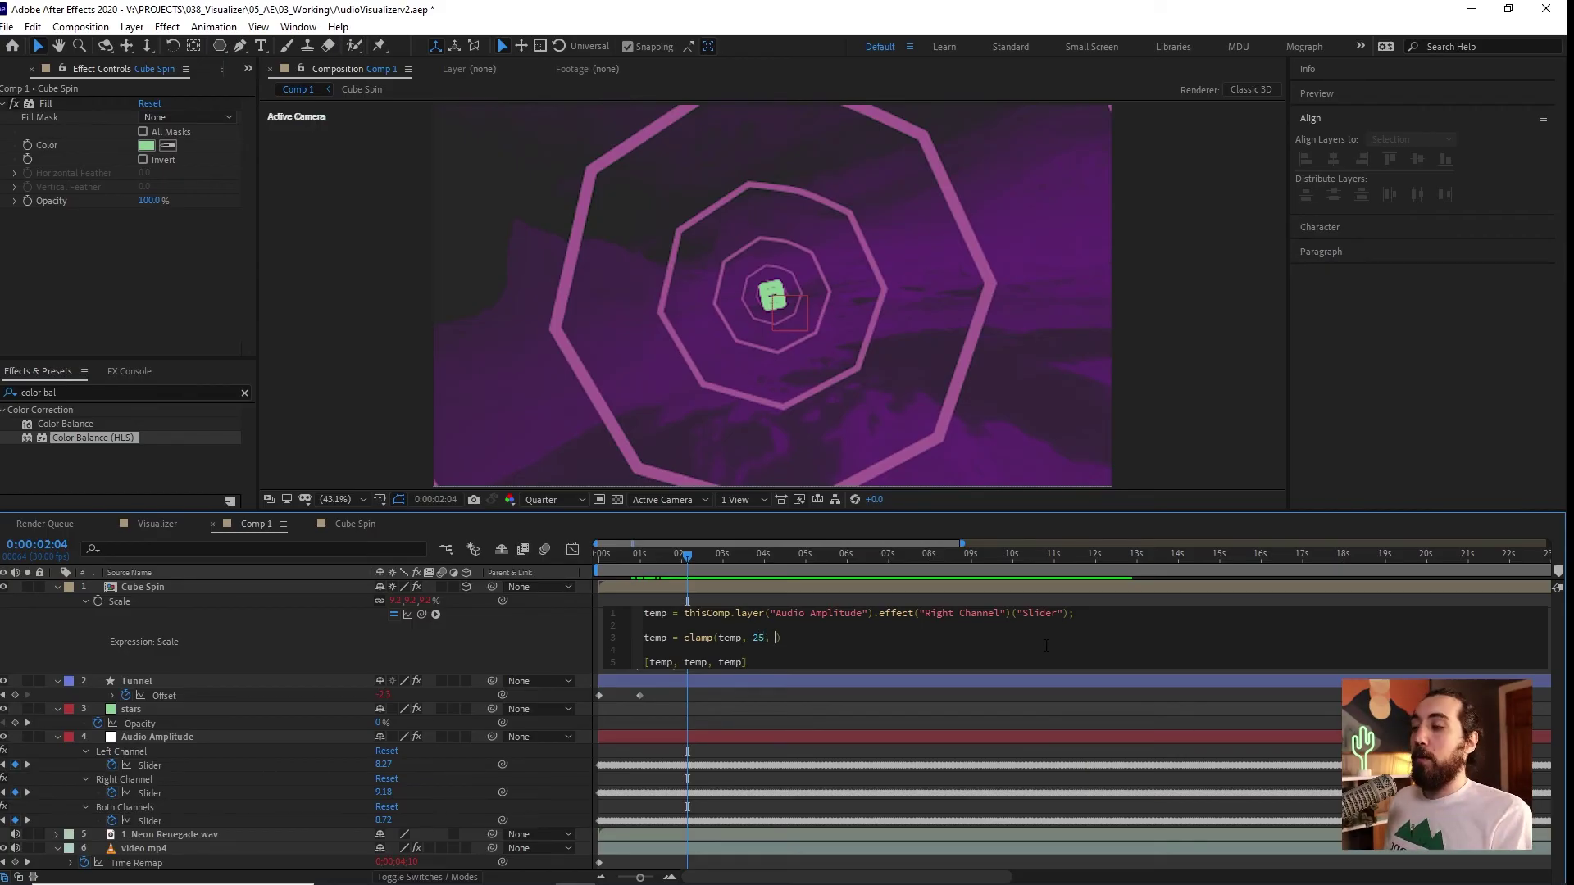
type("65")
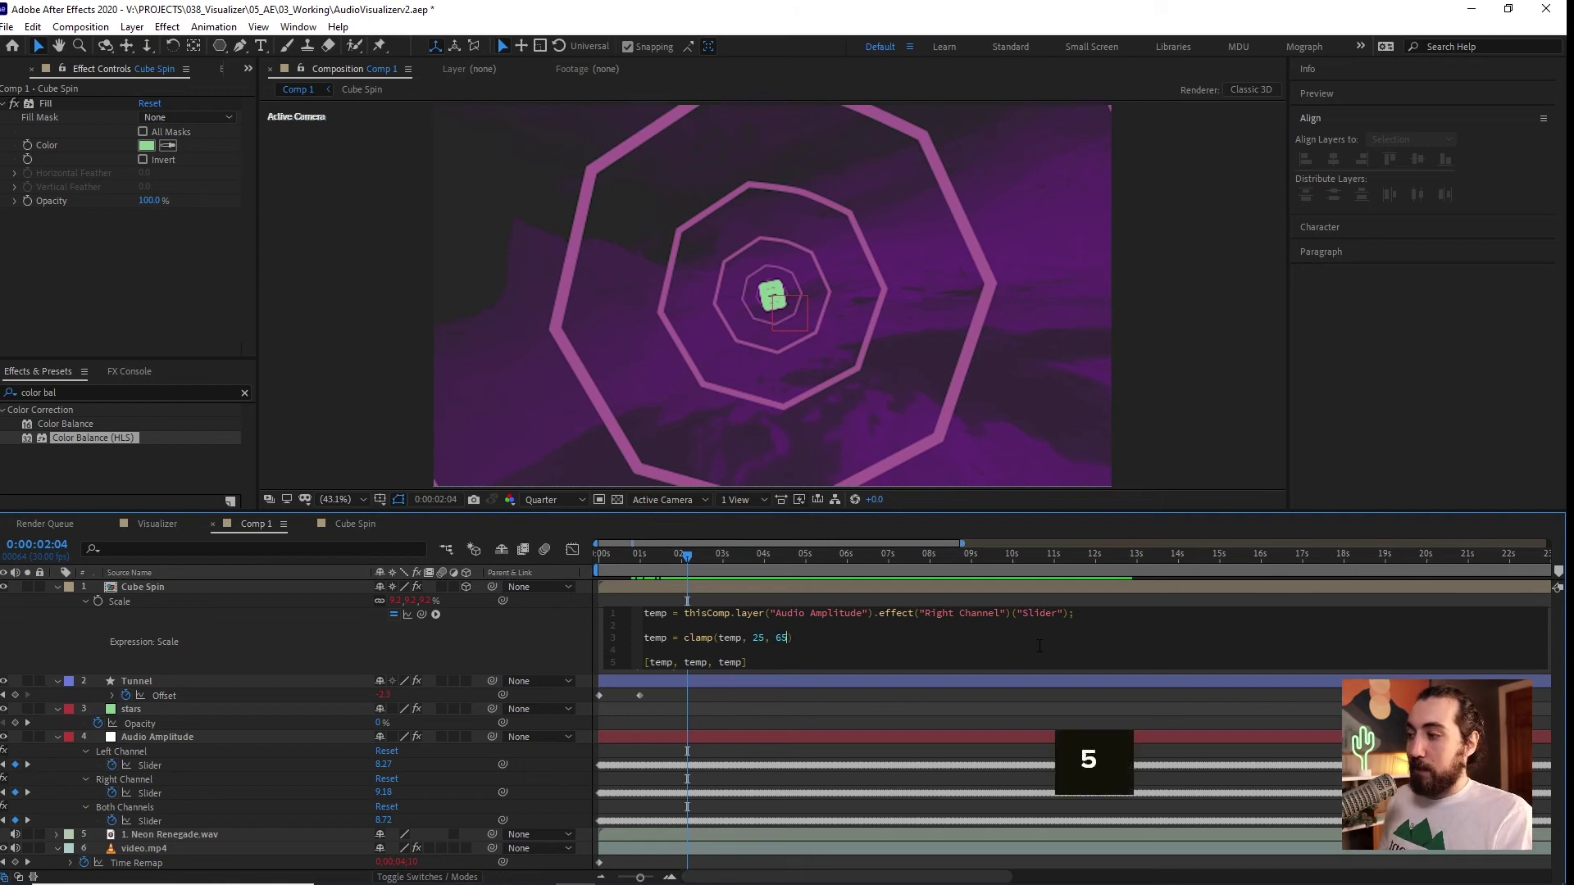
End the clamp line with a semicolon to clear the error, then preview the clamped scale.
left_click(940, 596)
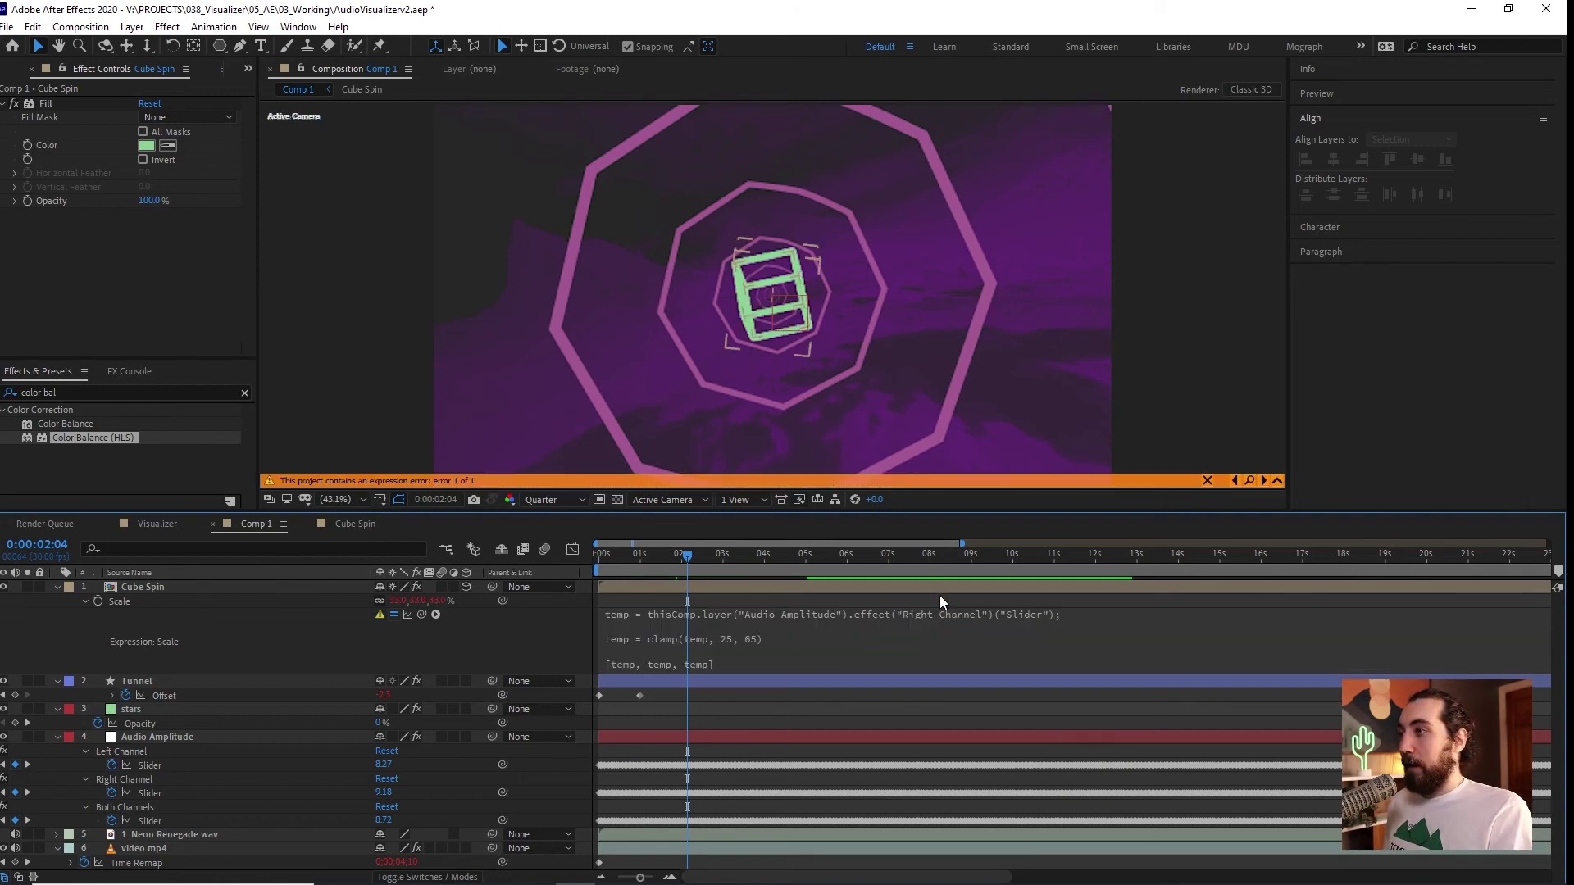
left_click(768, 644)
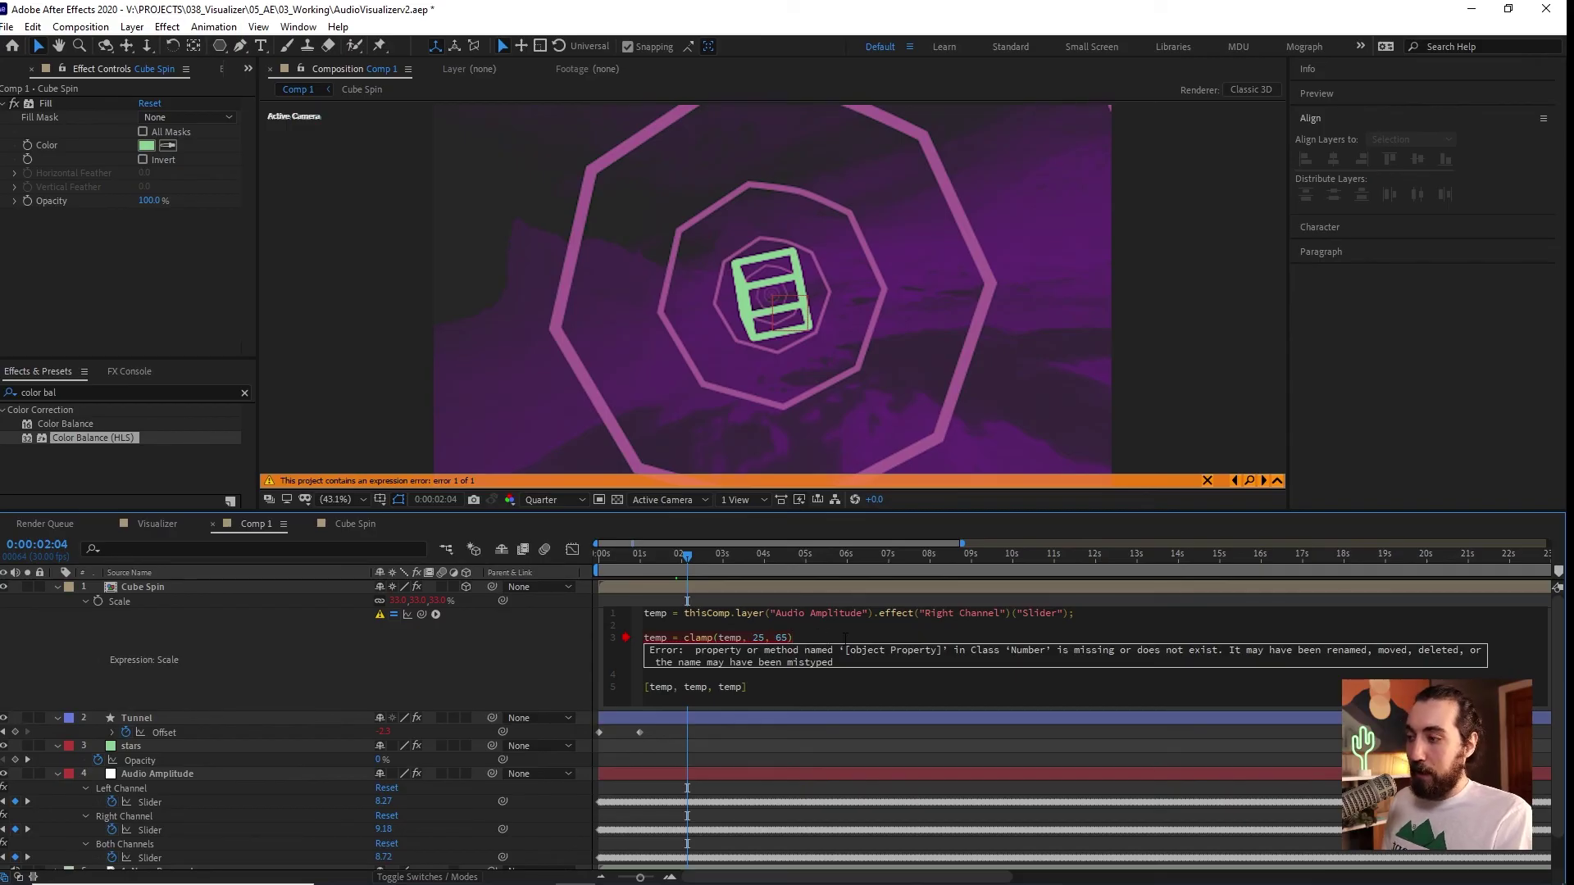
type(";")
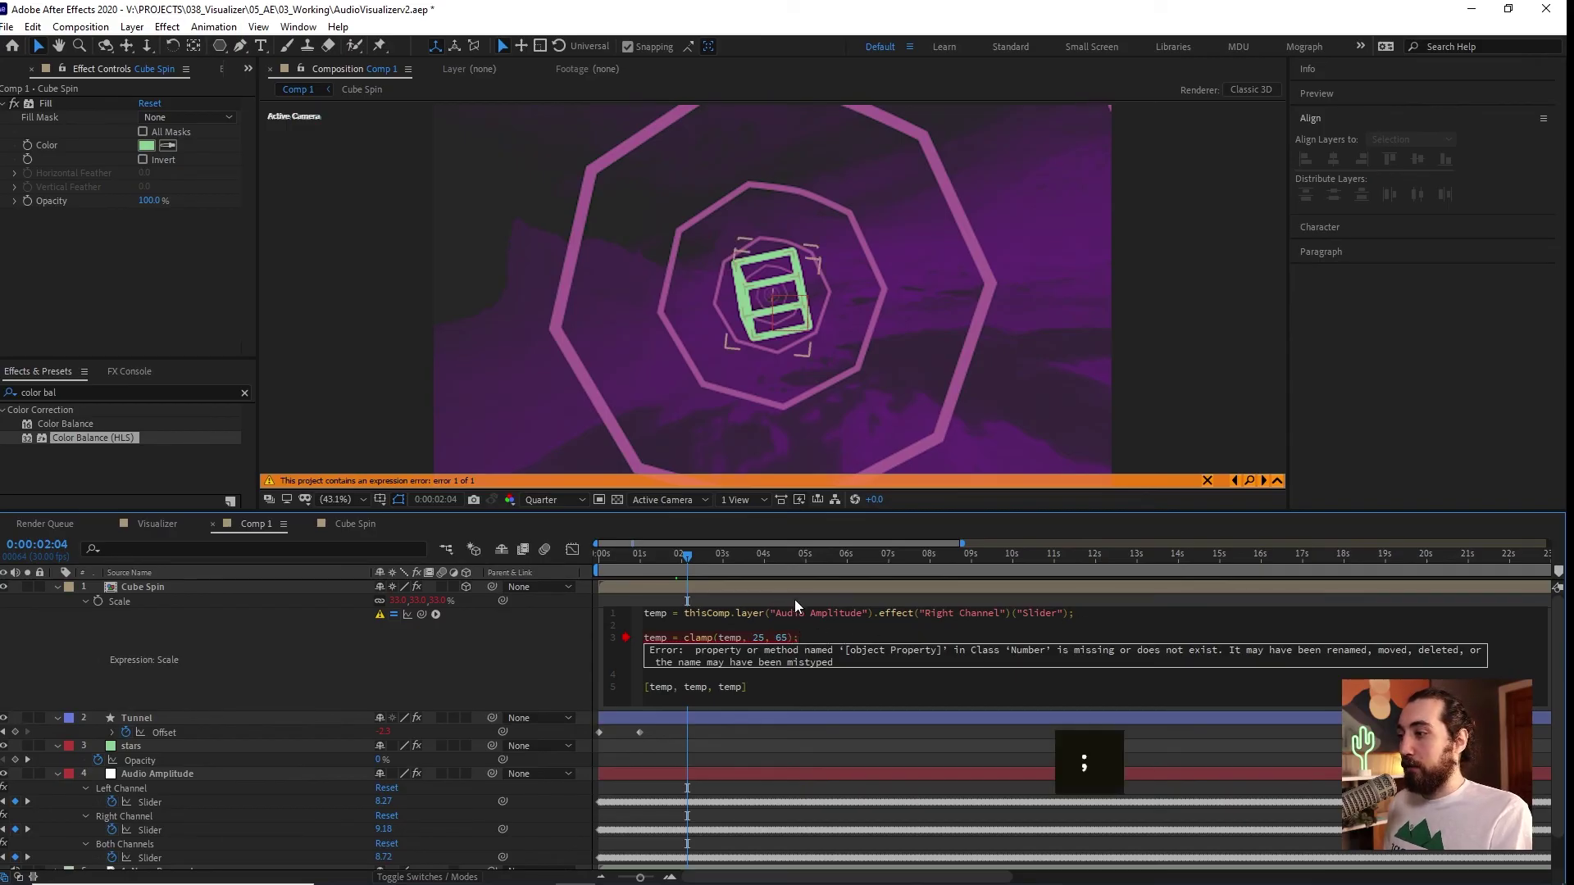
left_click(795, 600)
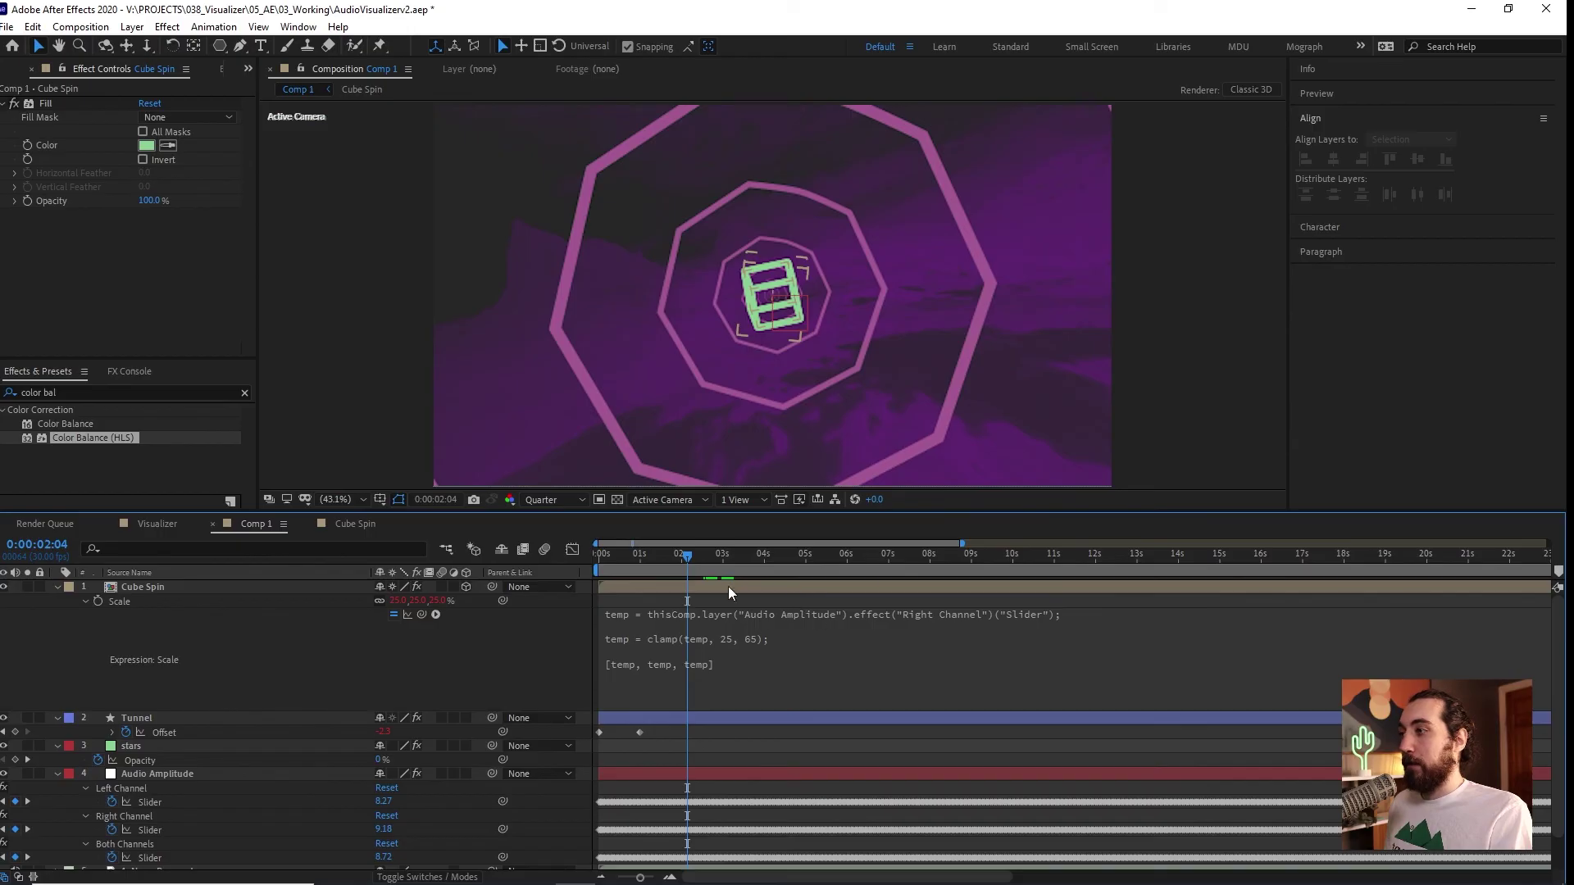
key("space")
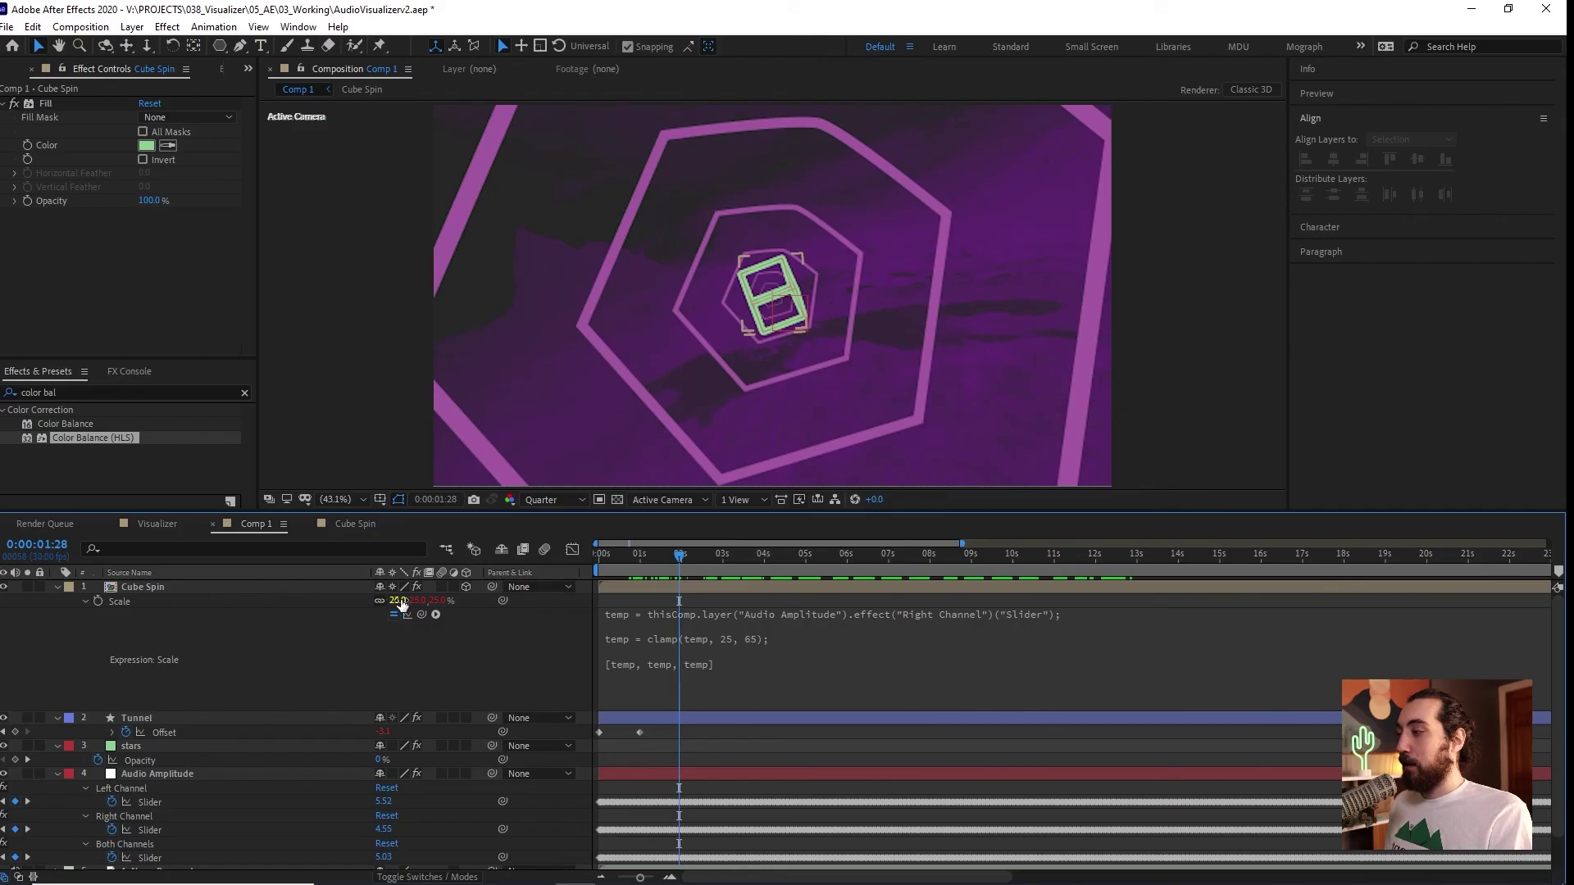
Preview the clamped cube pulse from about 3 seconds into the comp.
mouse_move(672, 567)
left_mouse_down()
mouse_move(775, 560)
mouse_move(659, 584)
left_mouse_up()
key("space")
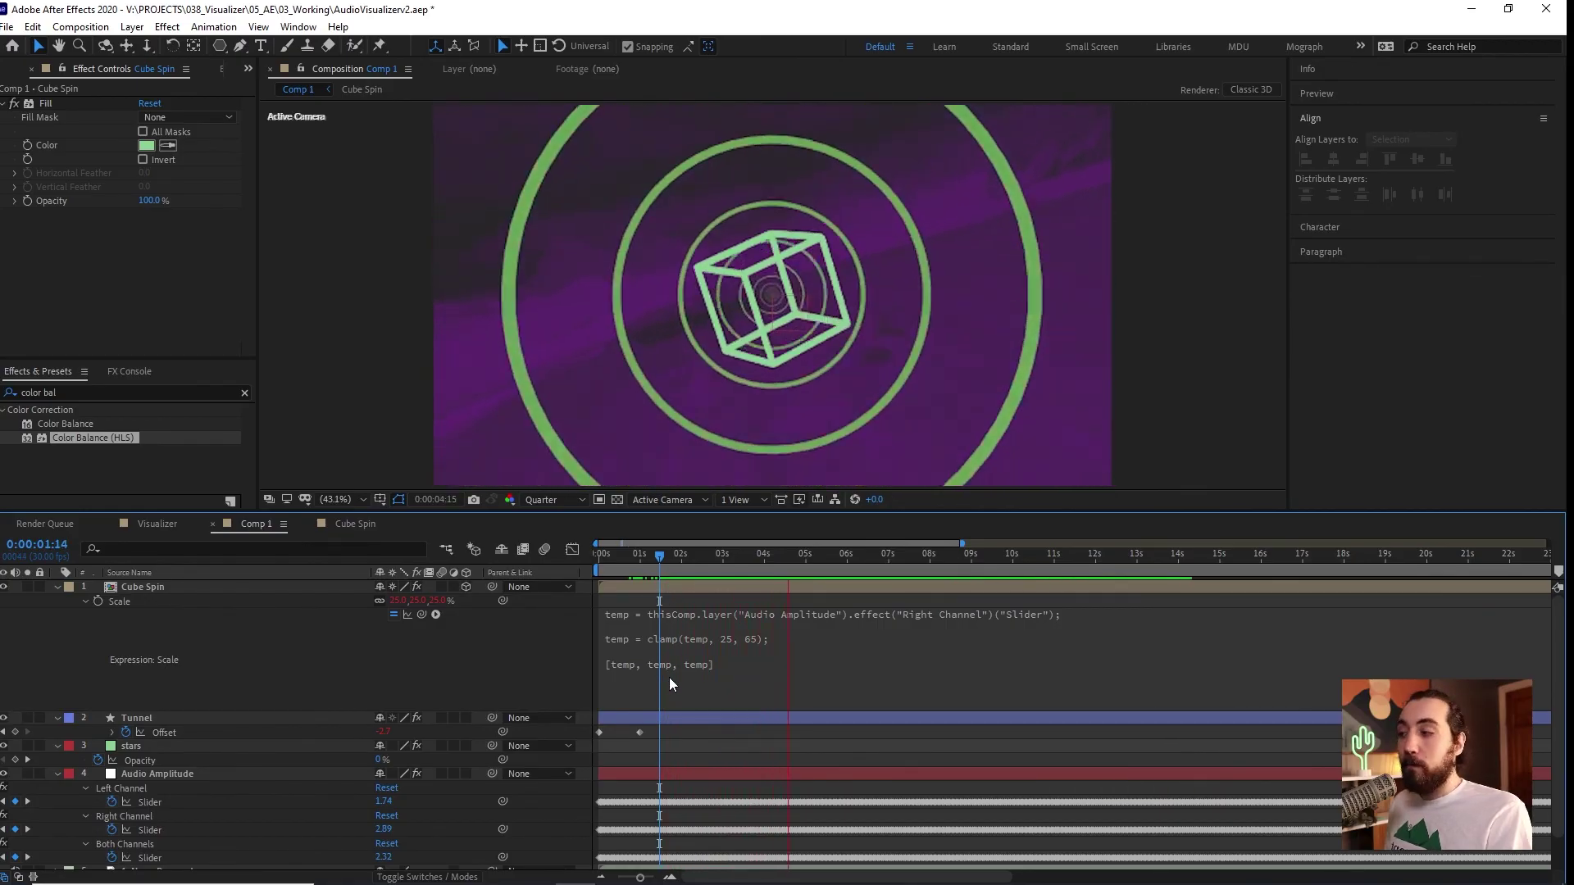
key("space")
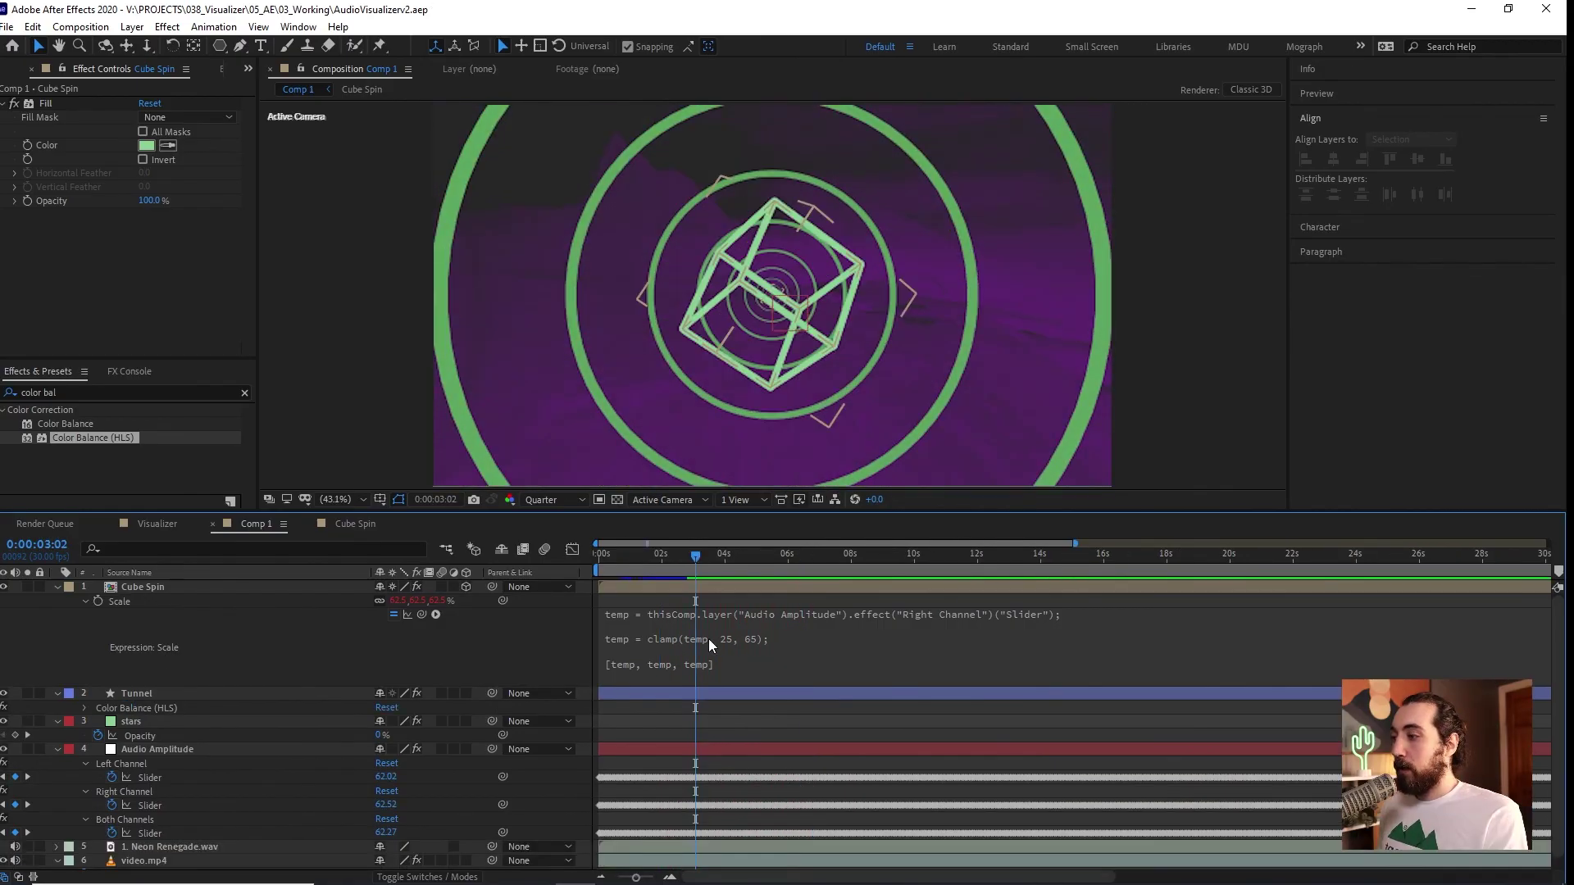
Leave the clamp line of the Scale expression unchanged and replay the animation.
triple_click(709, 638)
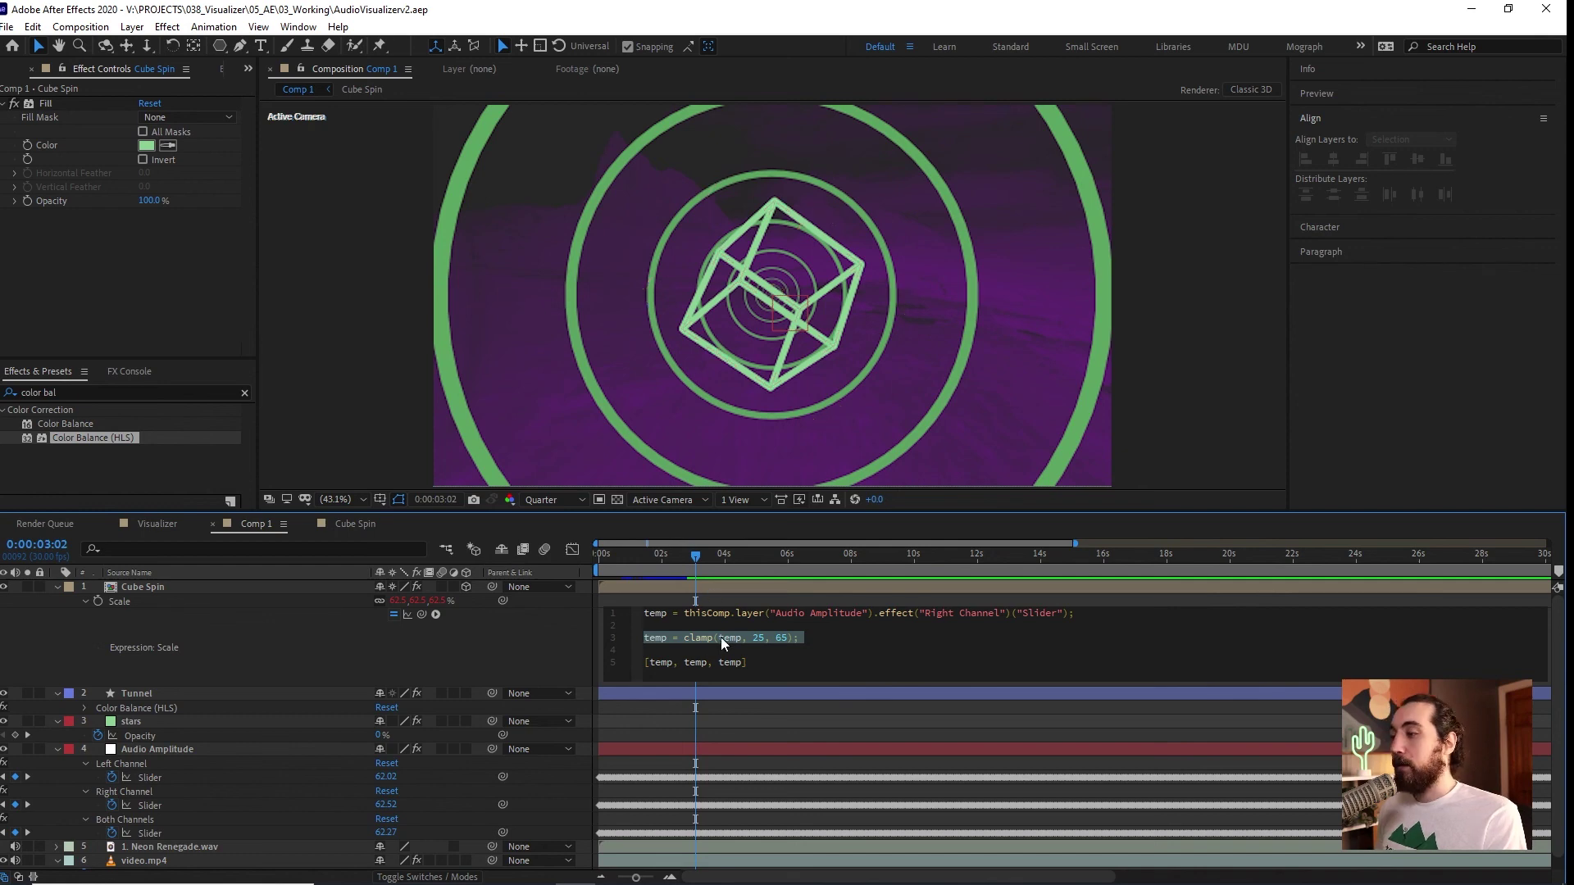
left_click(710, 568)
key("space")
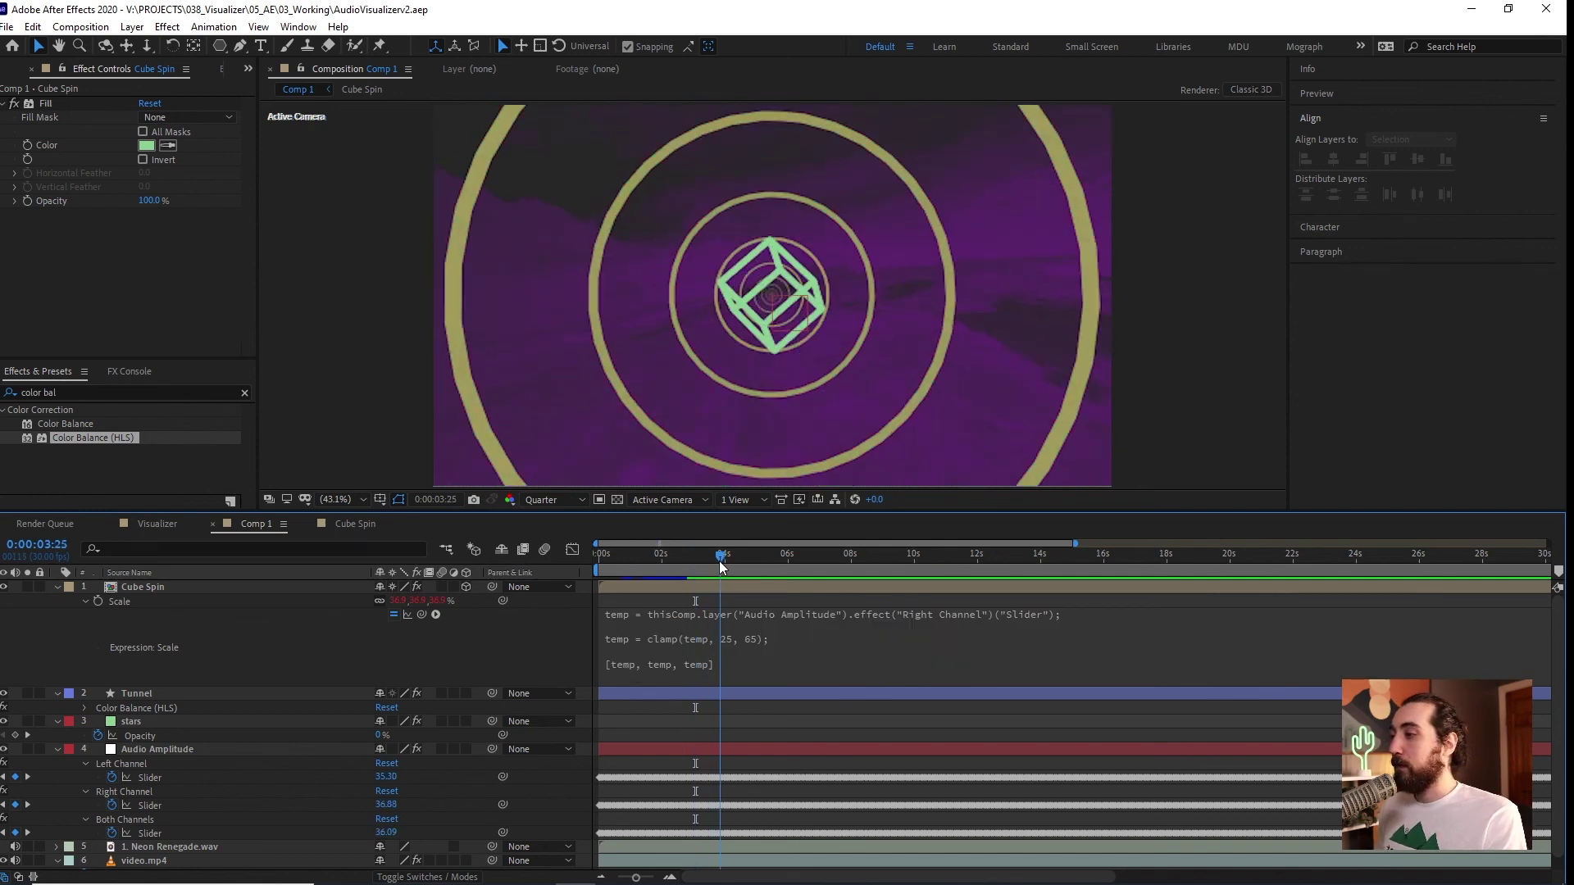
key("minus")
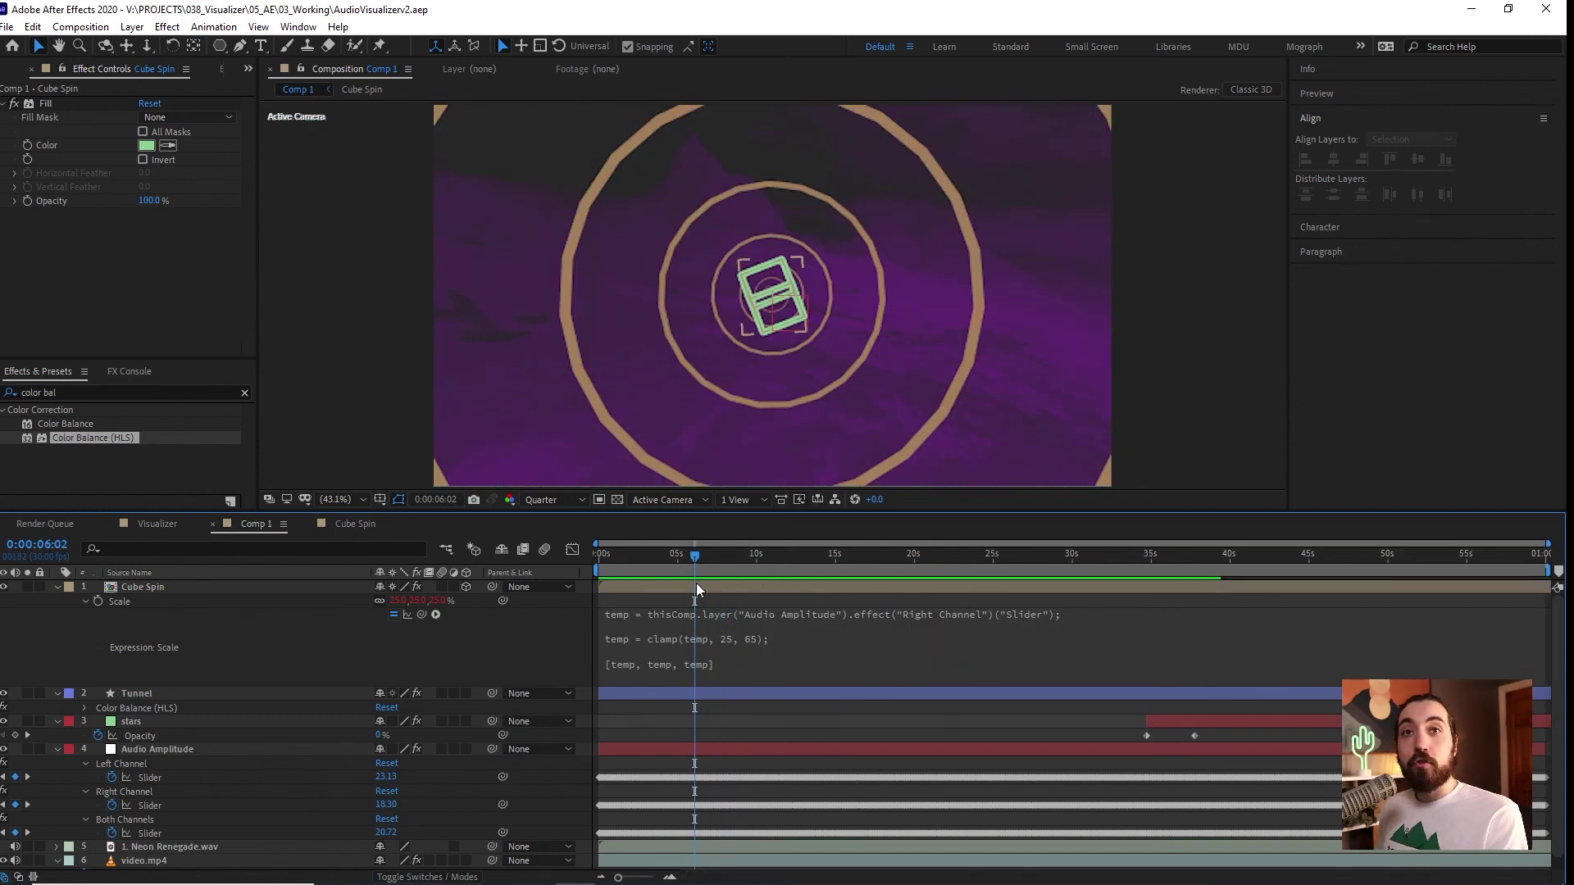
key("space")
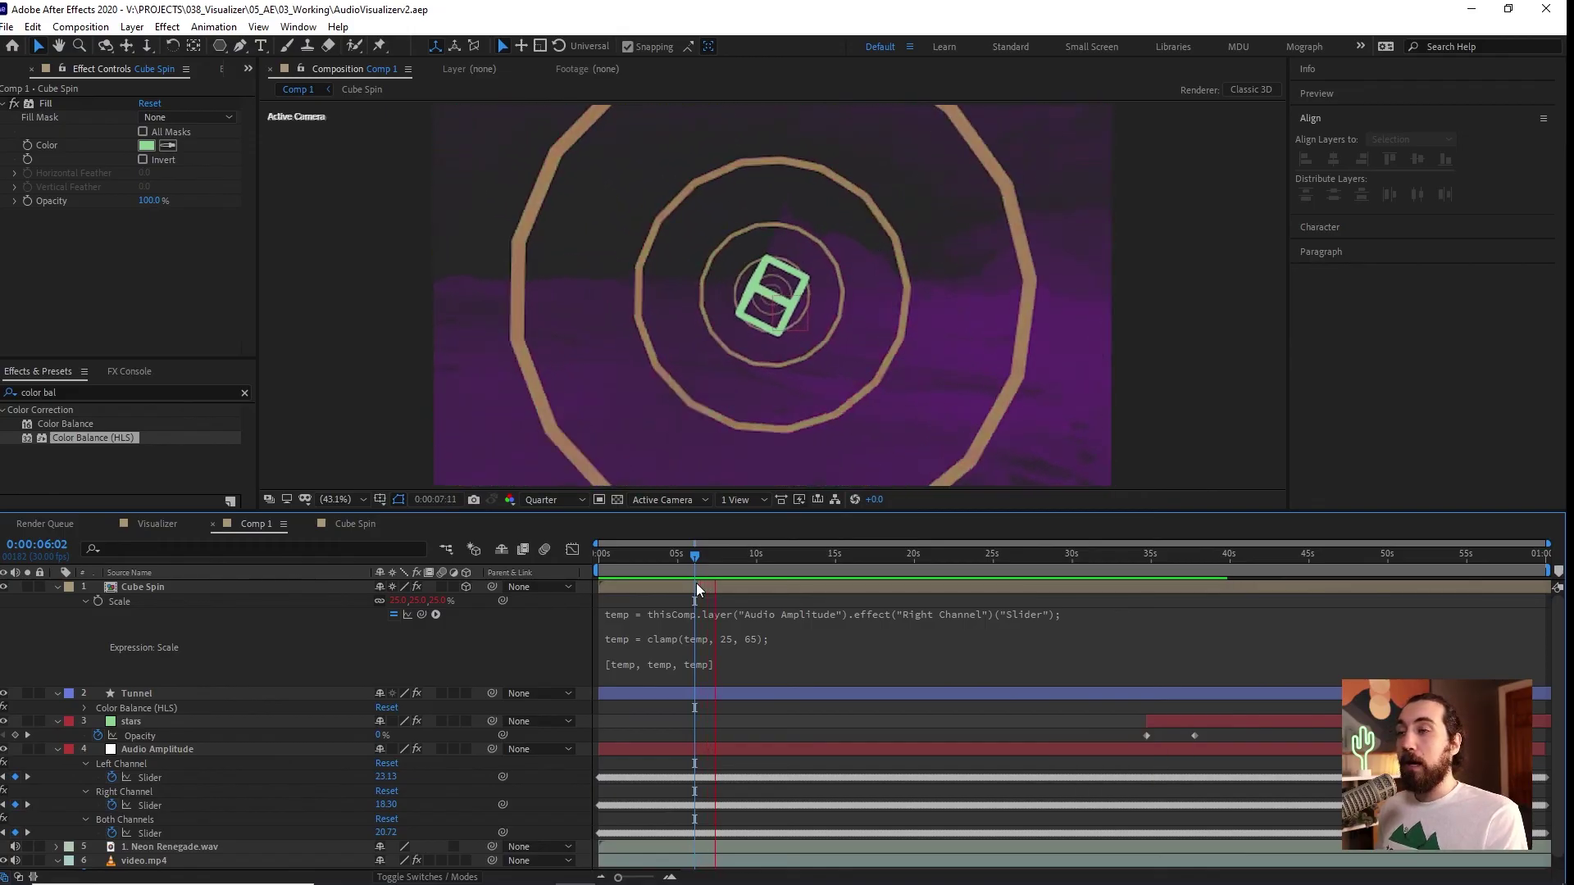